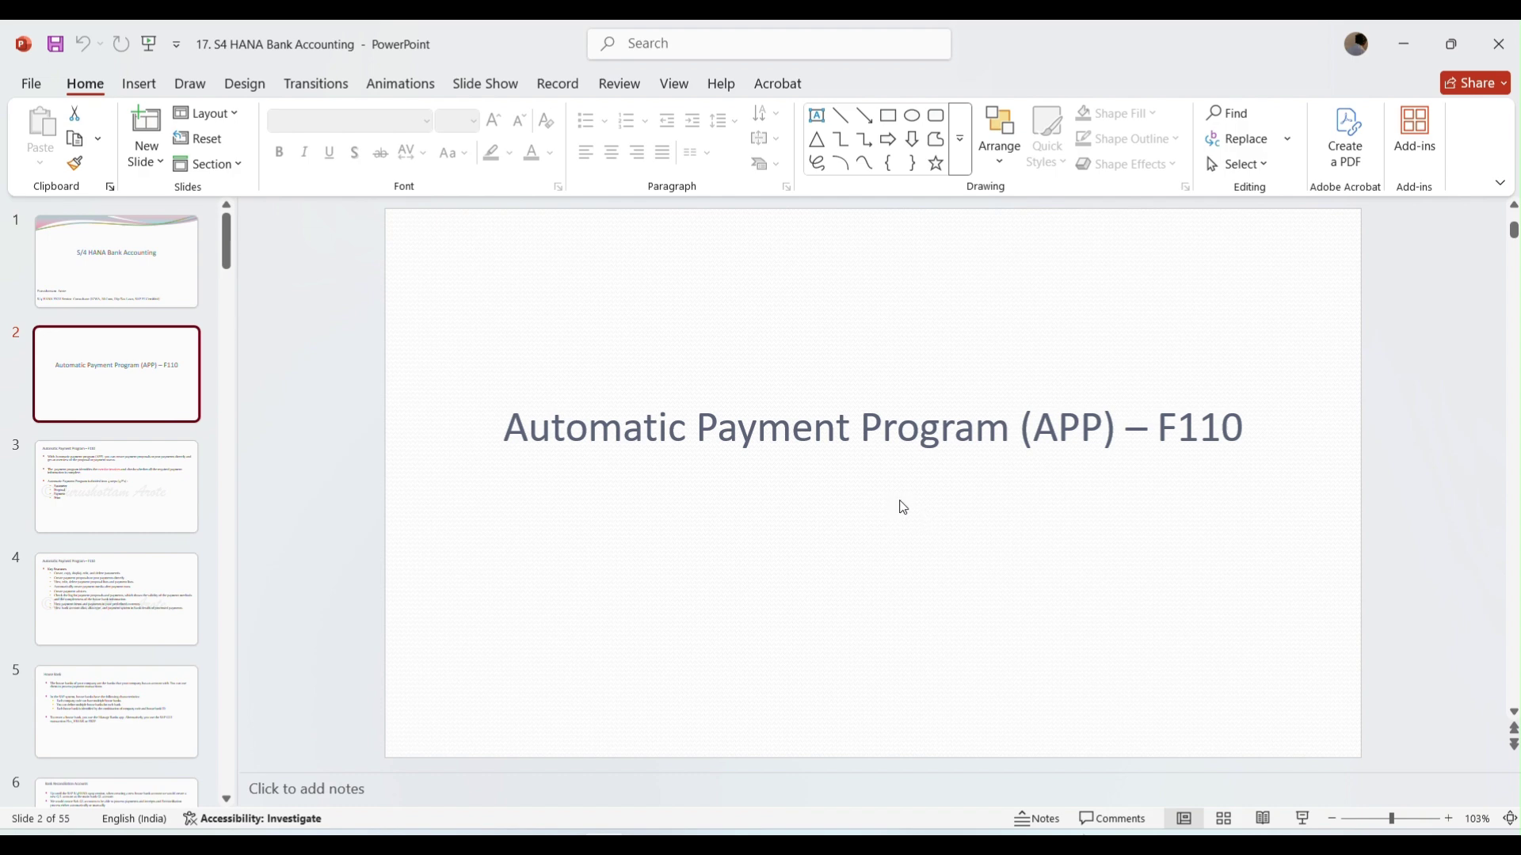
Step: Review the slide that explains the four steps of the Automatic Payment Program
click(112, 497)
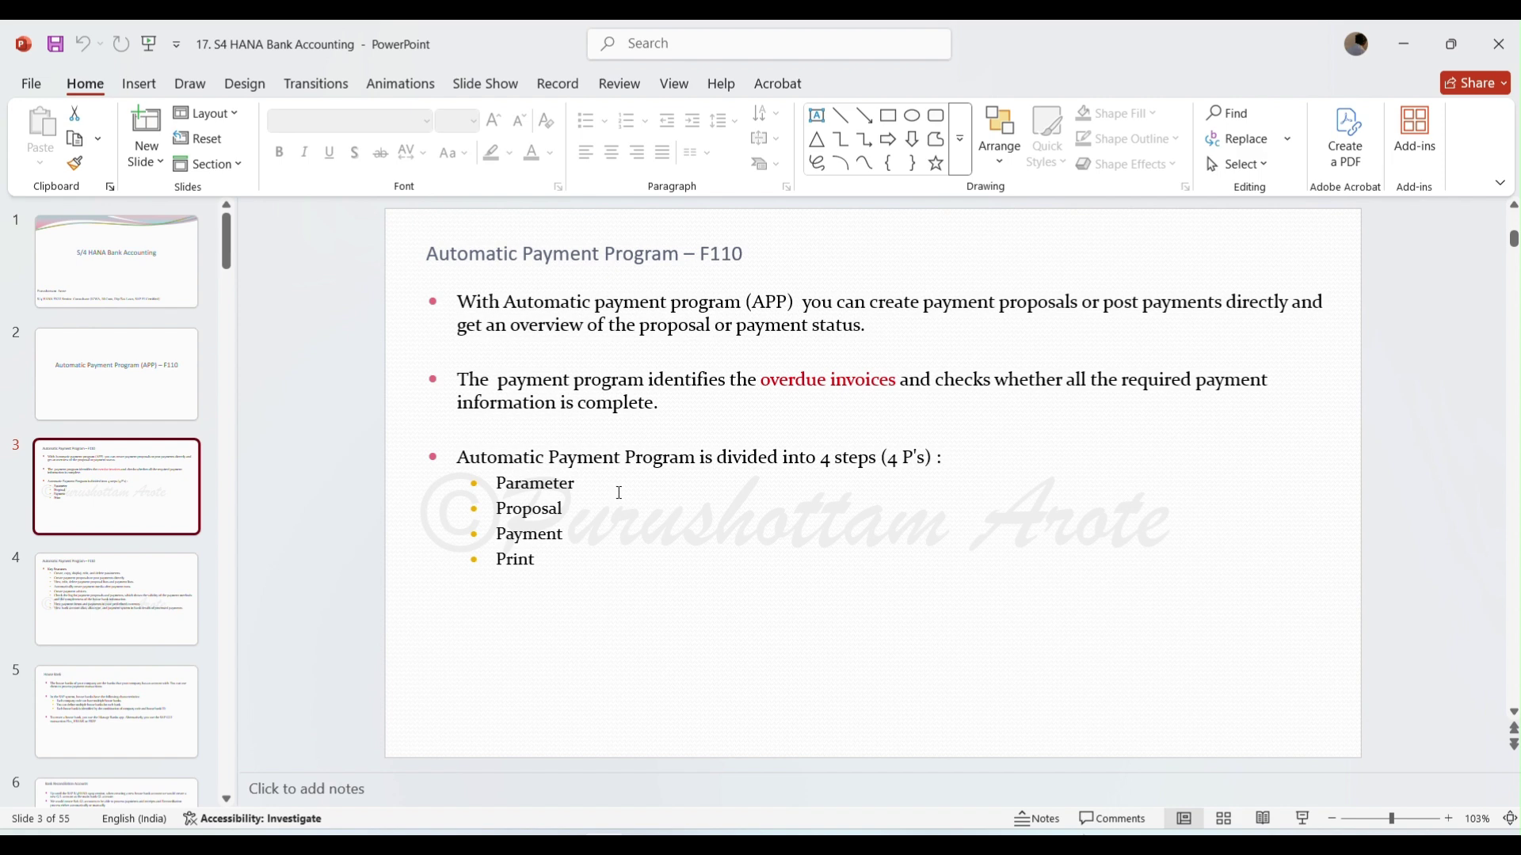
click(570, 539)
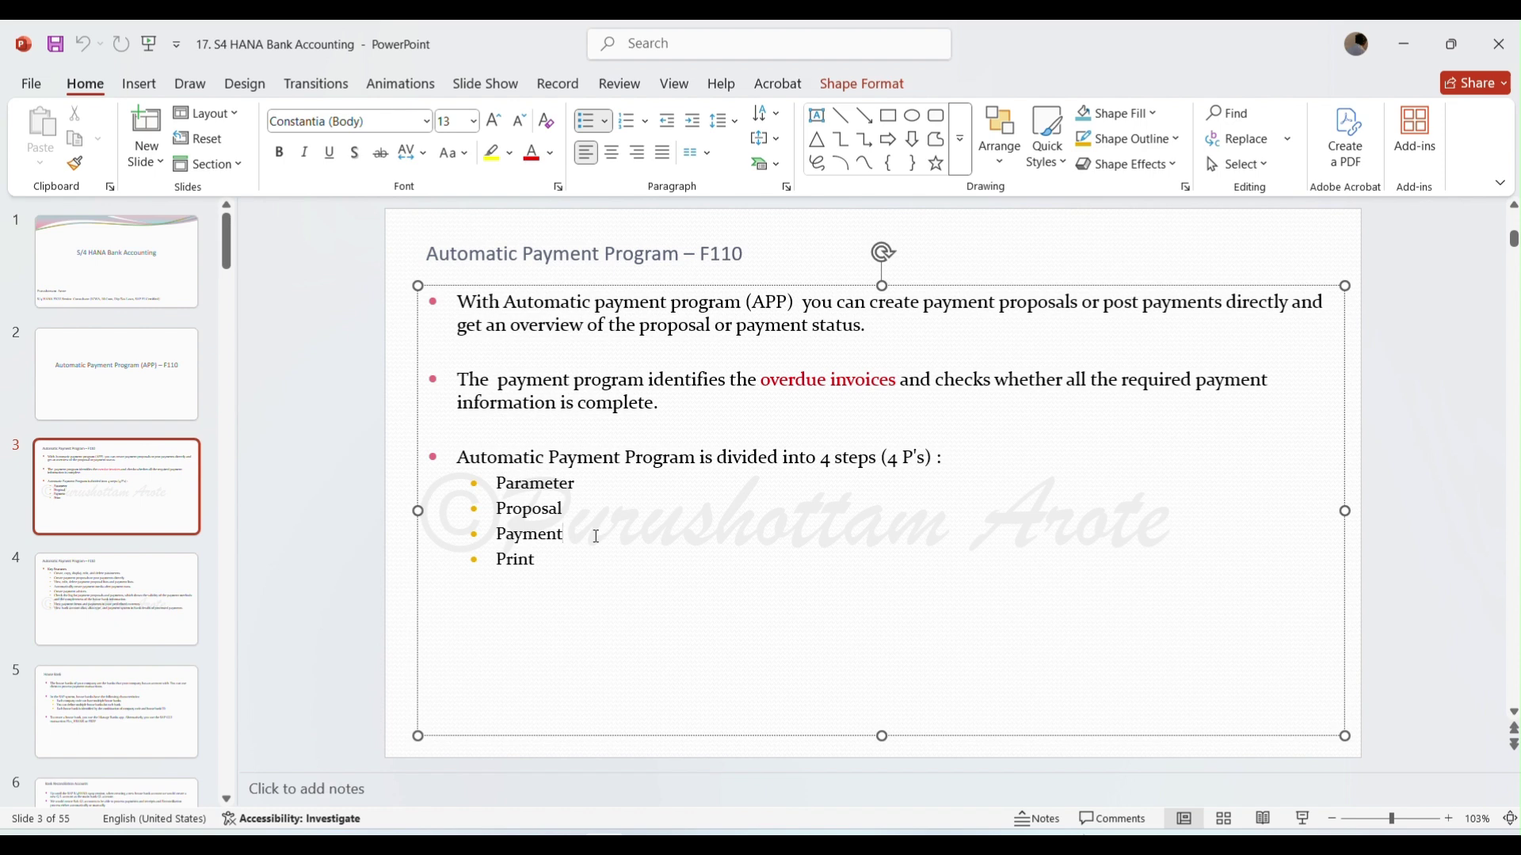
click(547, 562)
Step: Switch to SAP and list the open vendor line items of company code 1000 at key date 22.03.2025 in transaction FBL1N
key(alt+Tab)
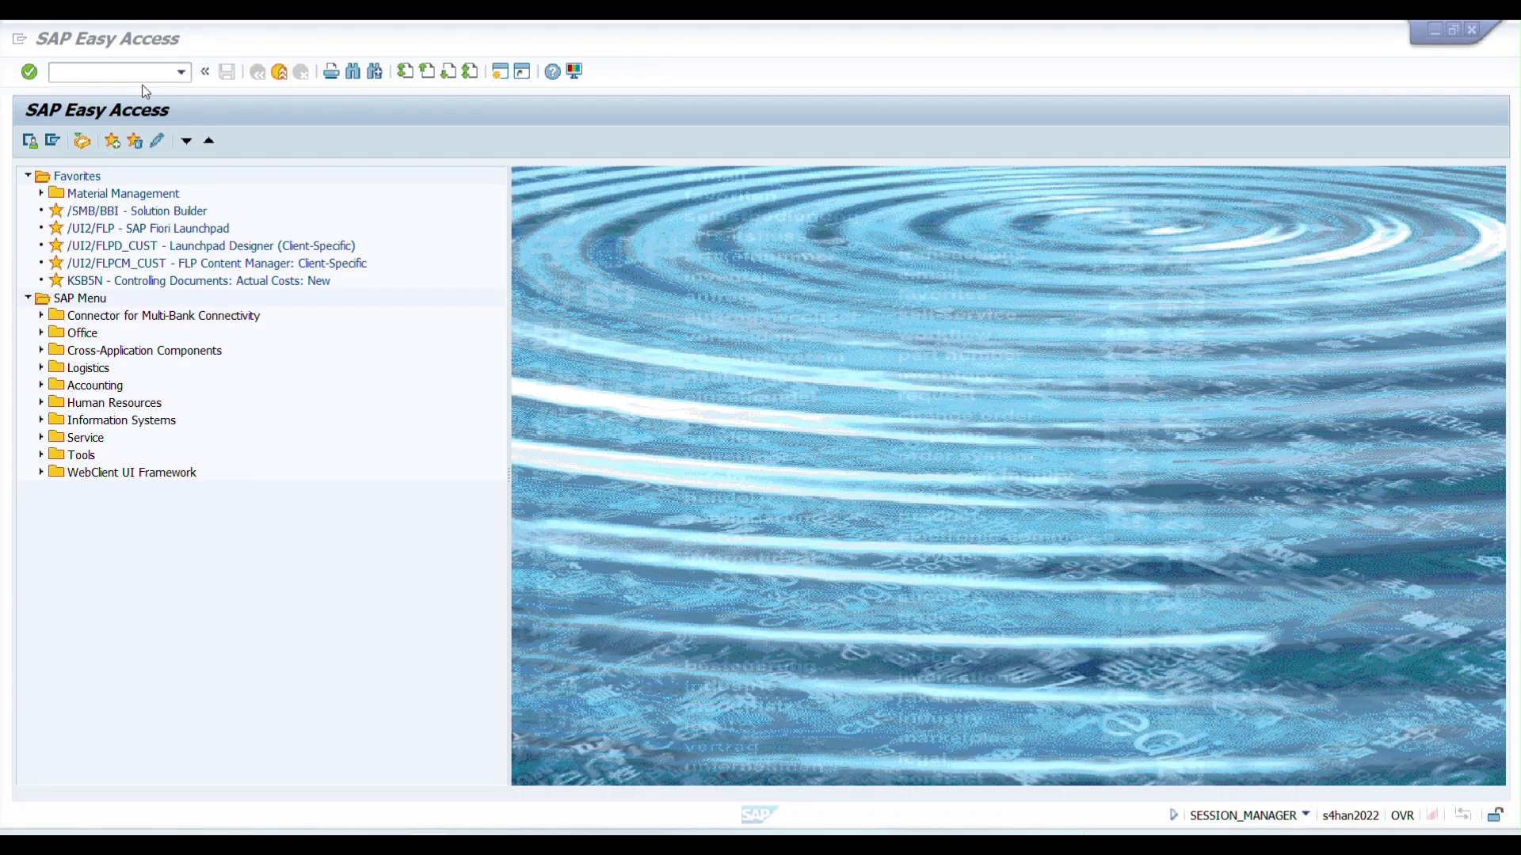
click(180, 73)
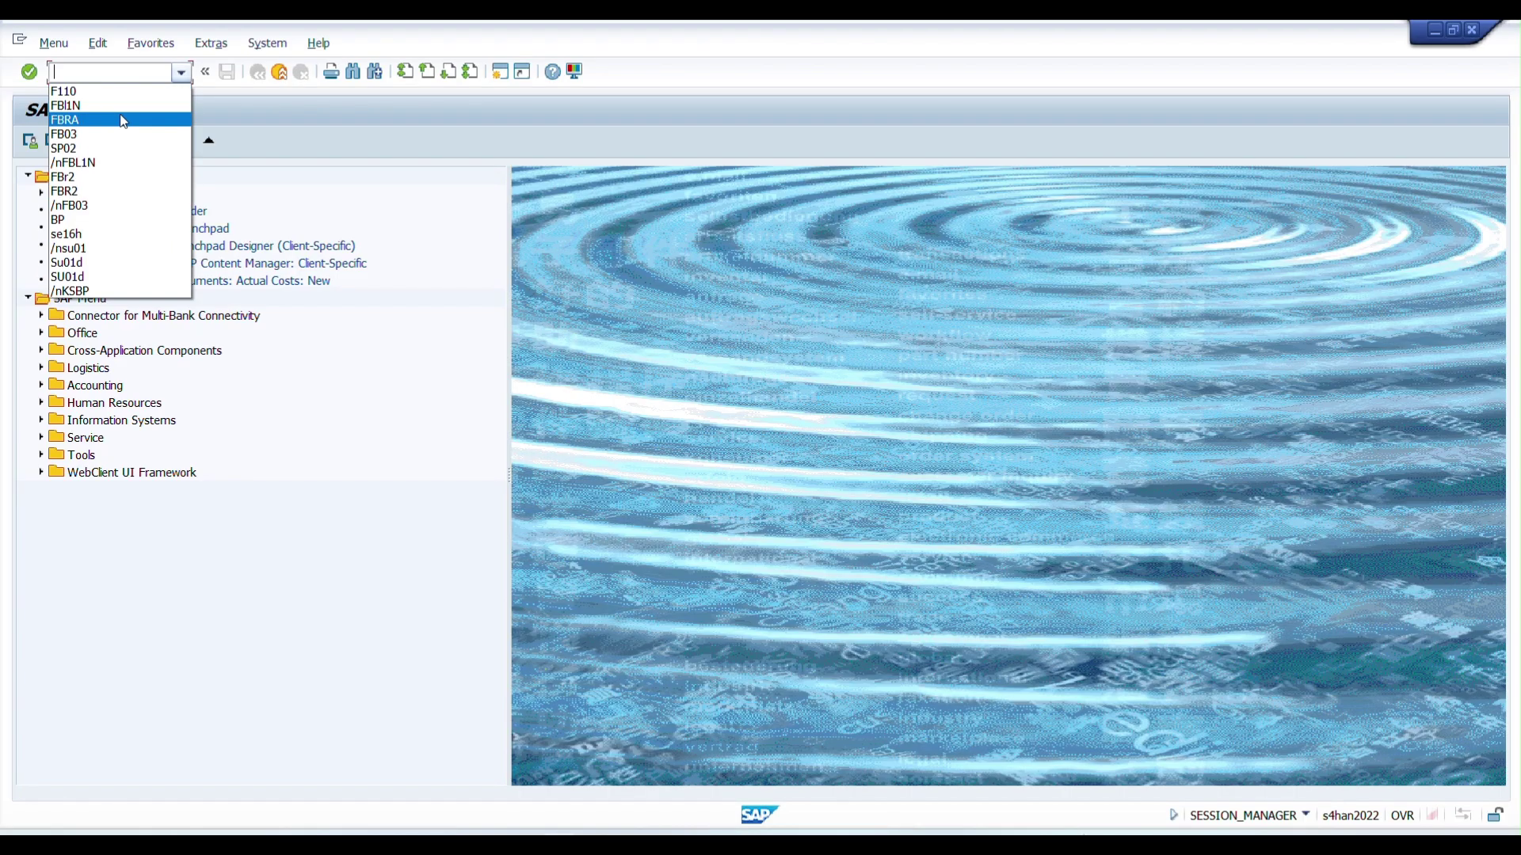
click(123, 107)
key(Return)
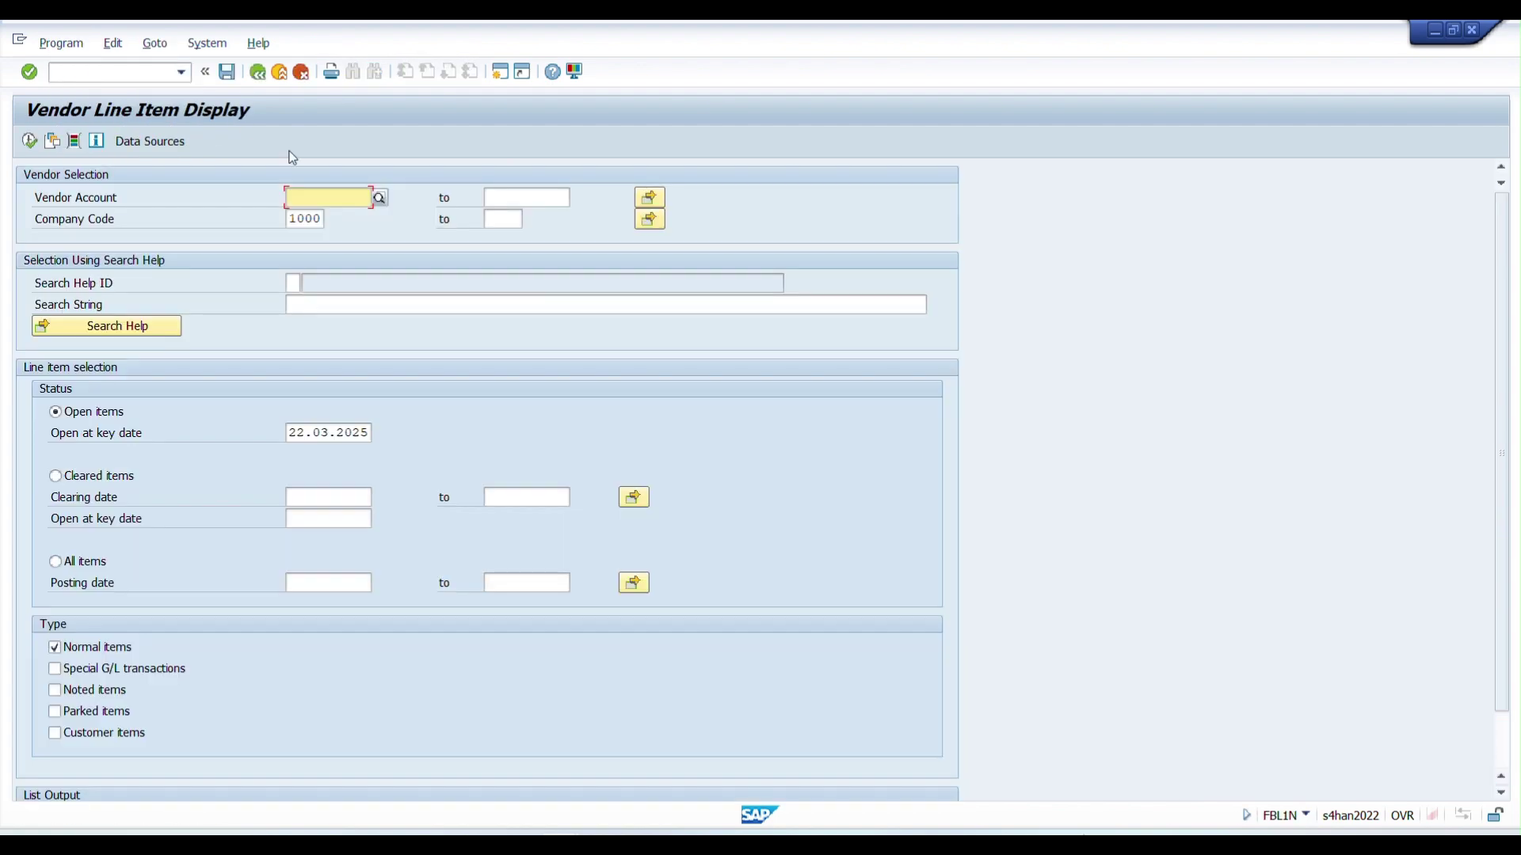
click(29, 142)
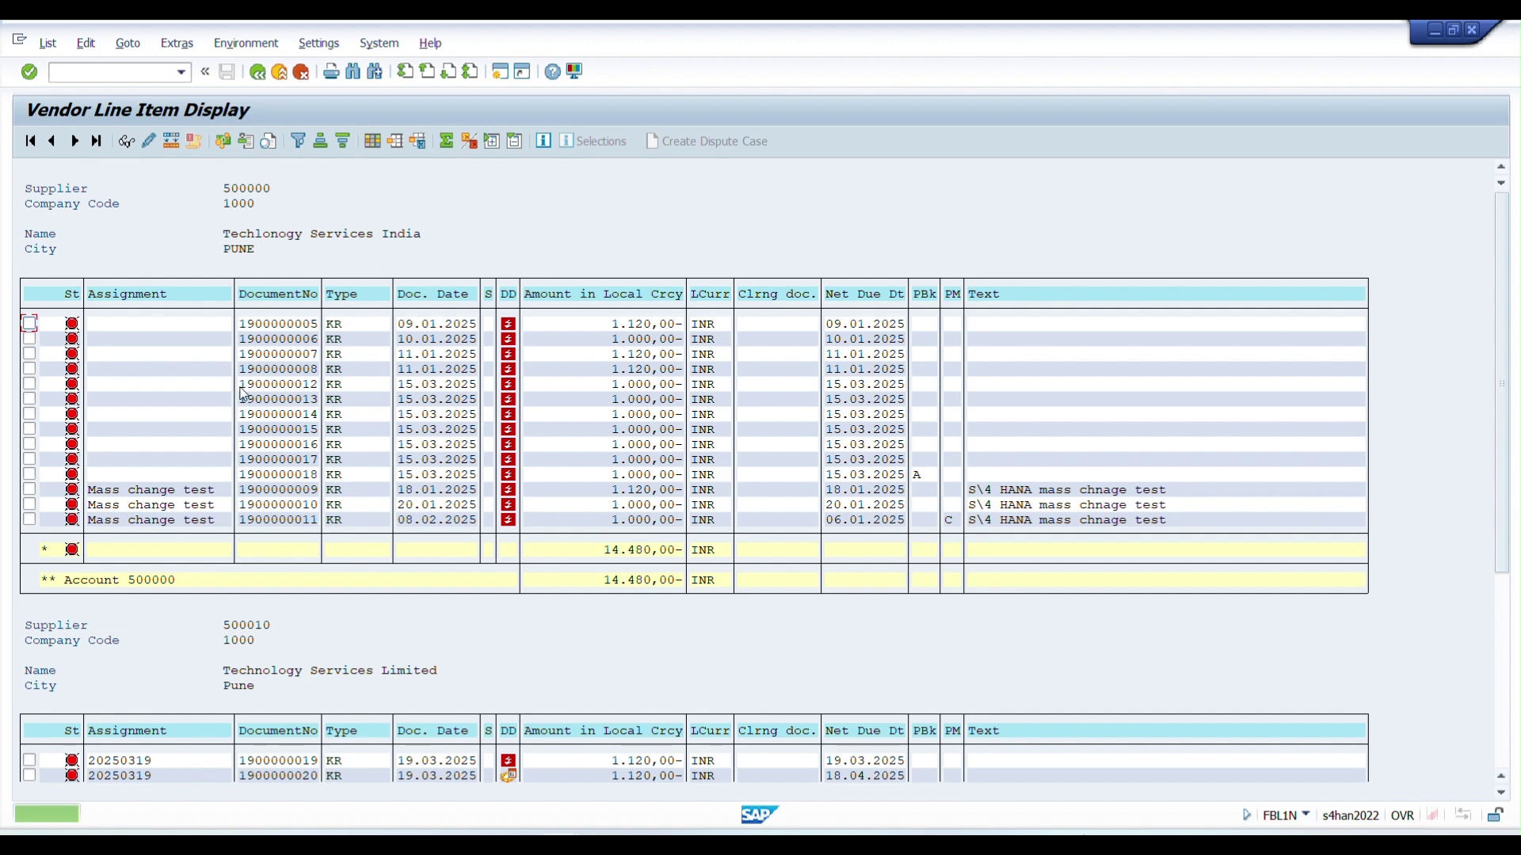
key(Down)
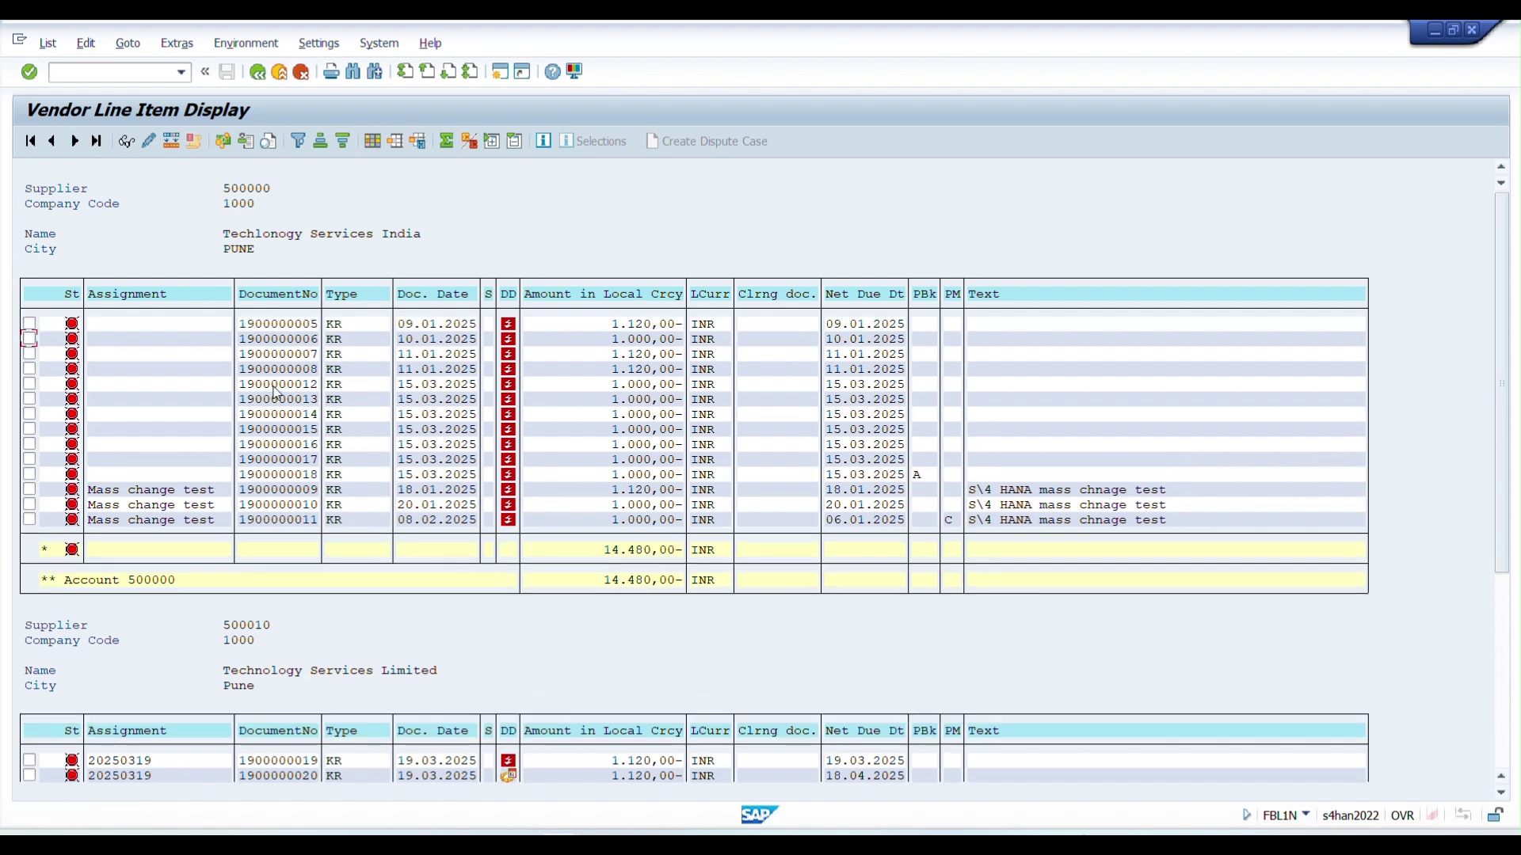
Step: Examine the payment block, payment method and net due date entries of the open invoices for both suppliers
click(230, 191)
drag(240, 476, 278, 480)
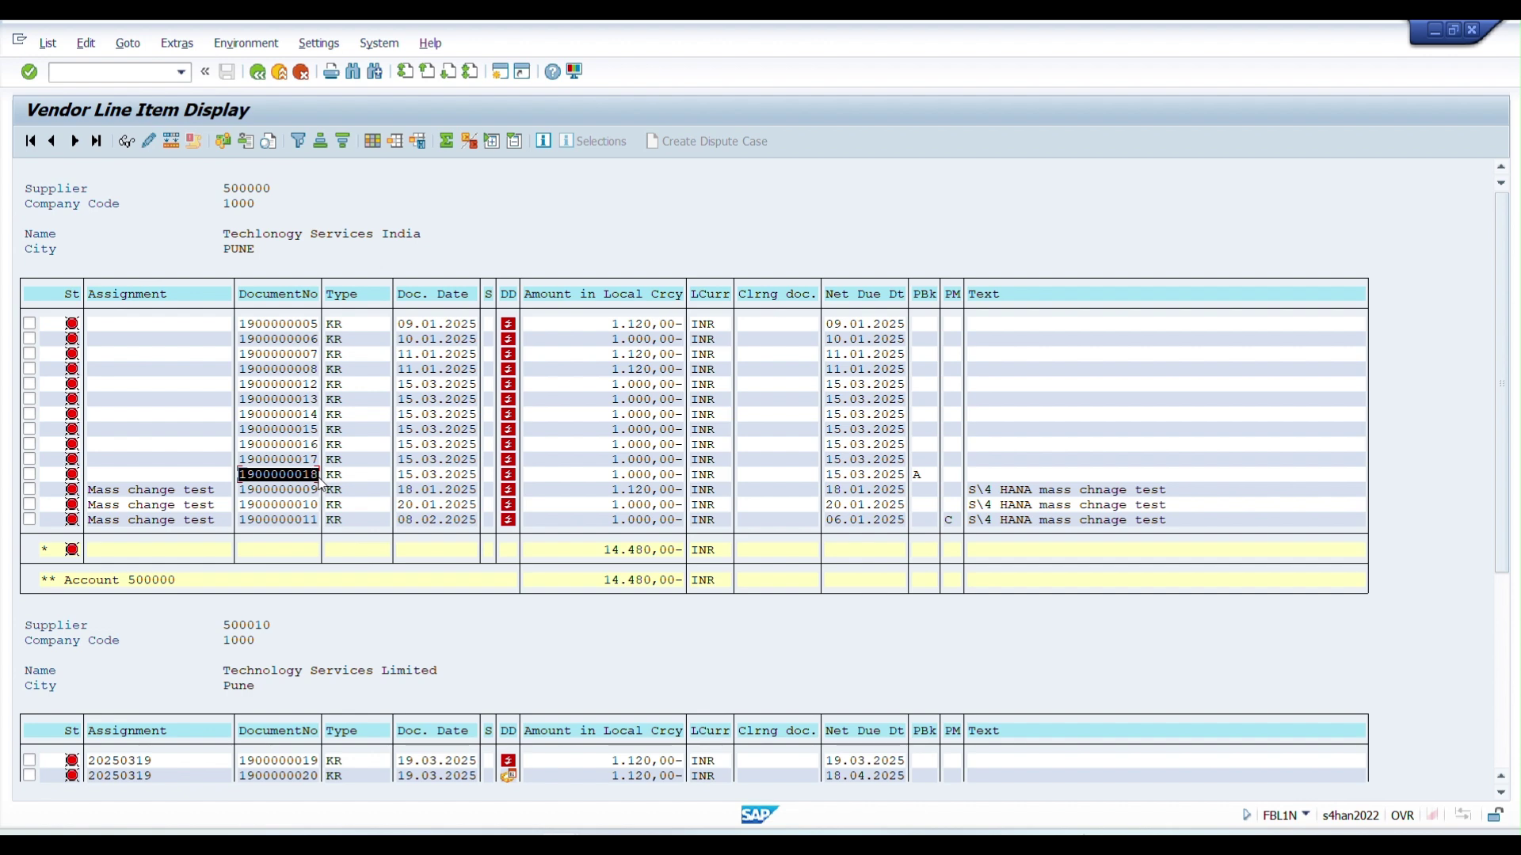
key(ctrl+c)
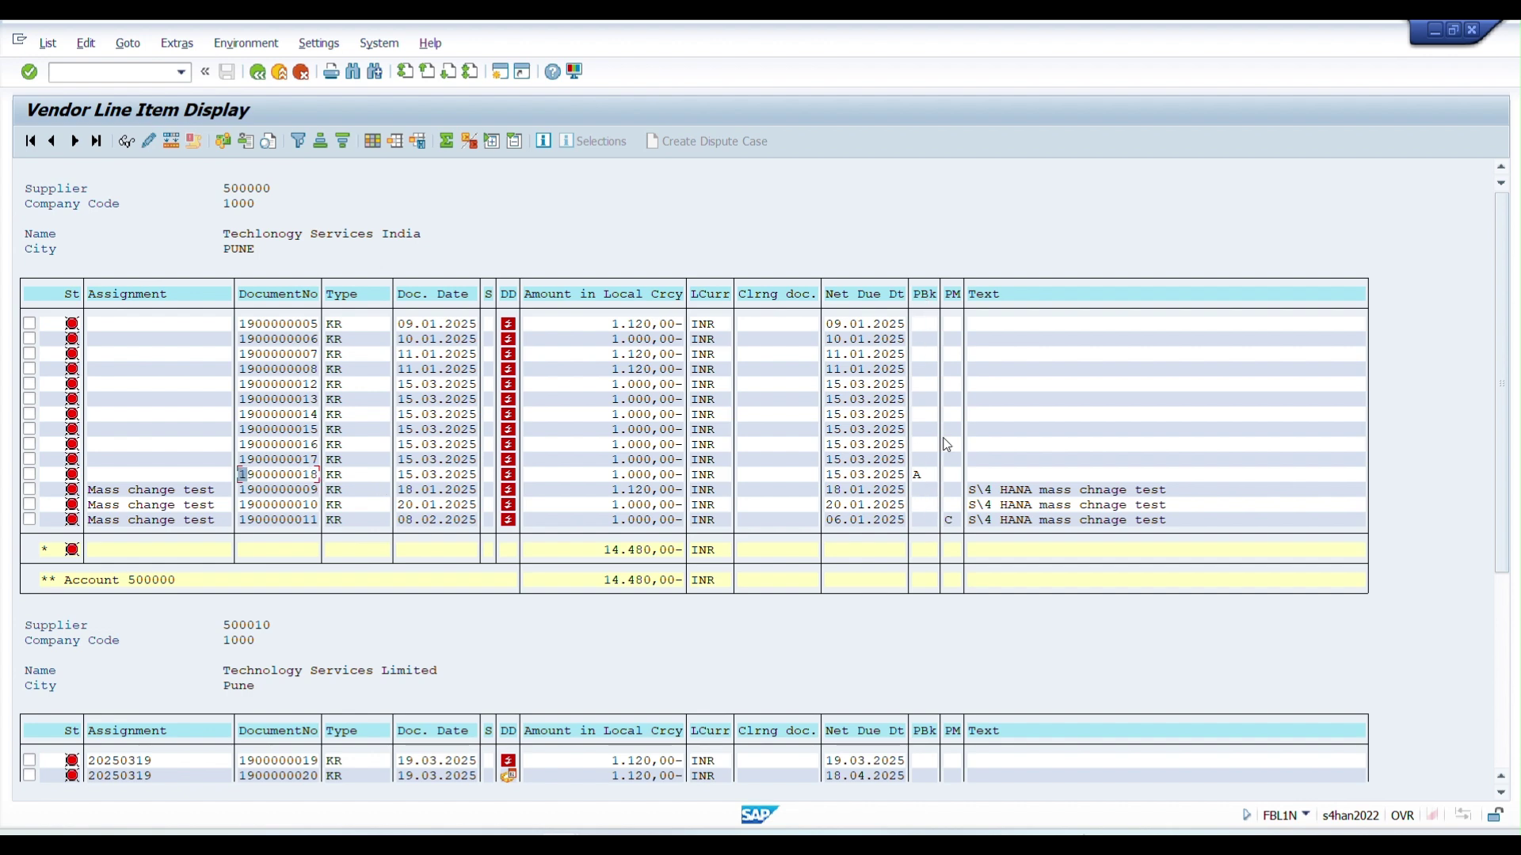
click(922, 476)
drag(239, 520, 297, 537)
key(ctrl+c)
click(951, 526)
scroll(559, 643, down, 1)
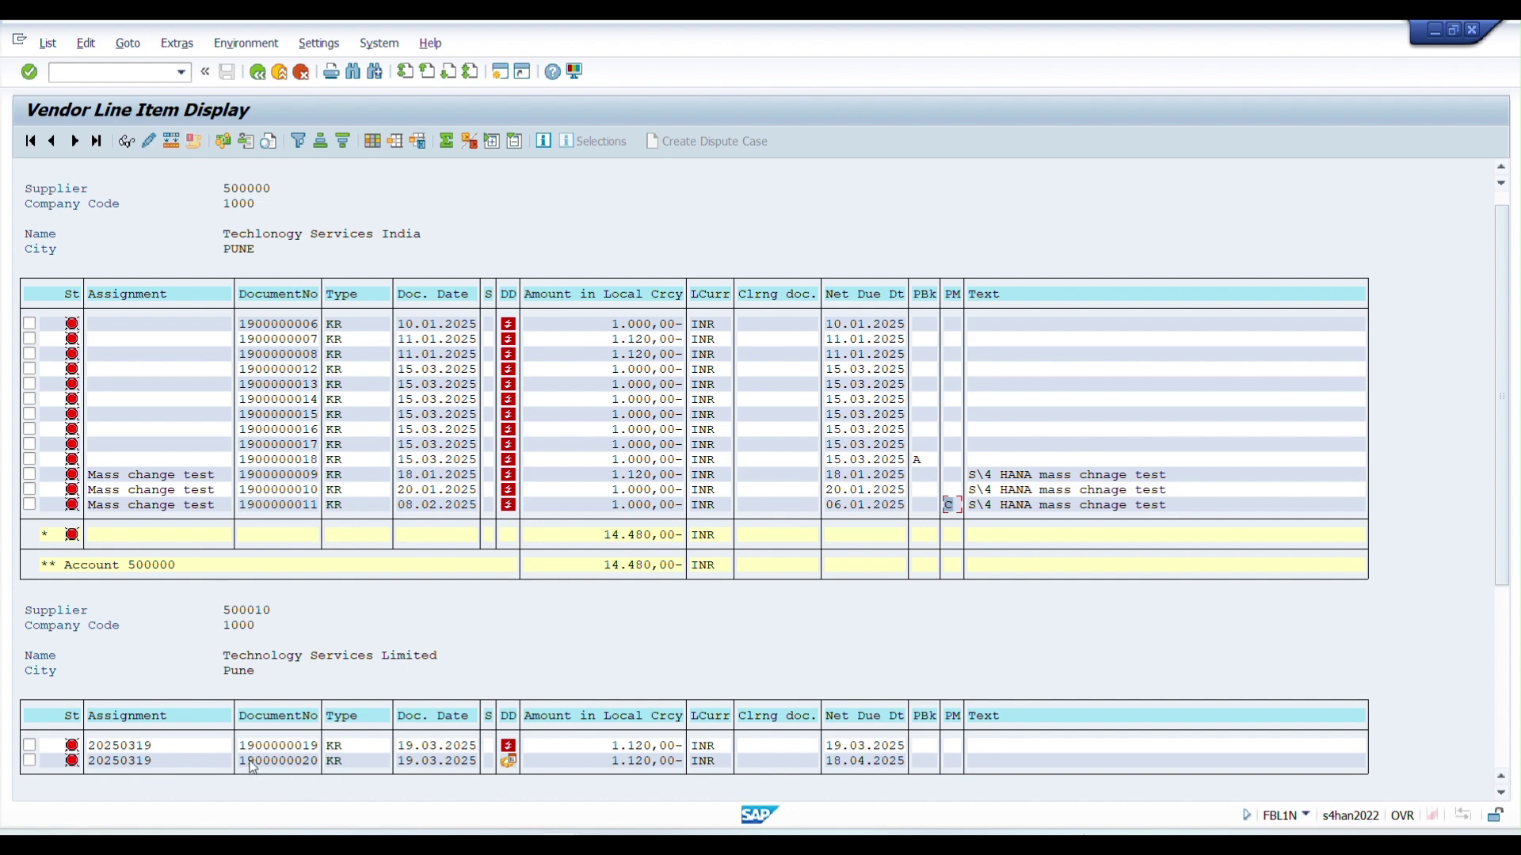
drag(242, 760, 324, 777)
key(ctrl+c)
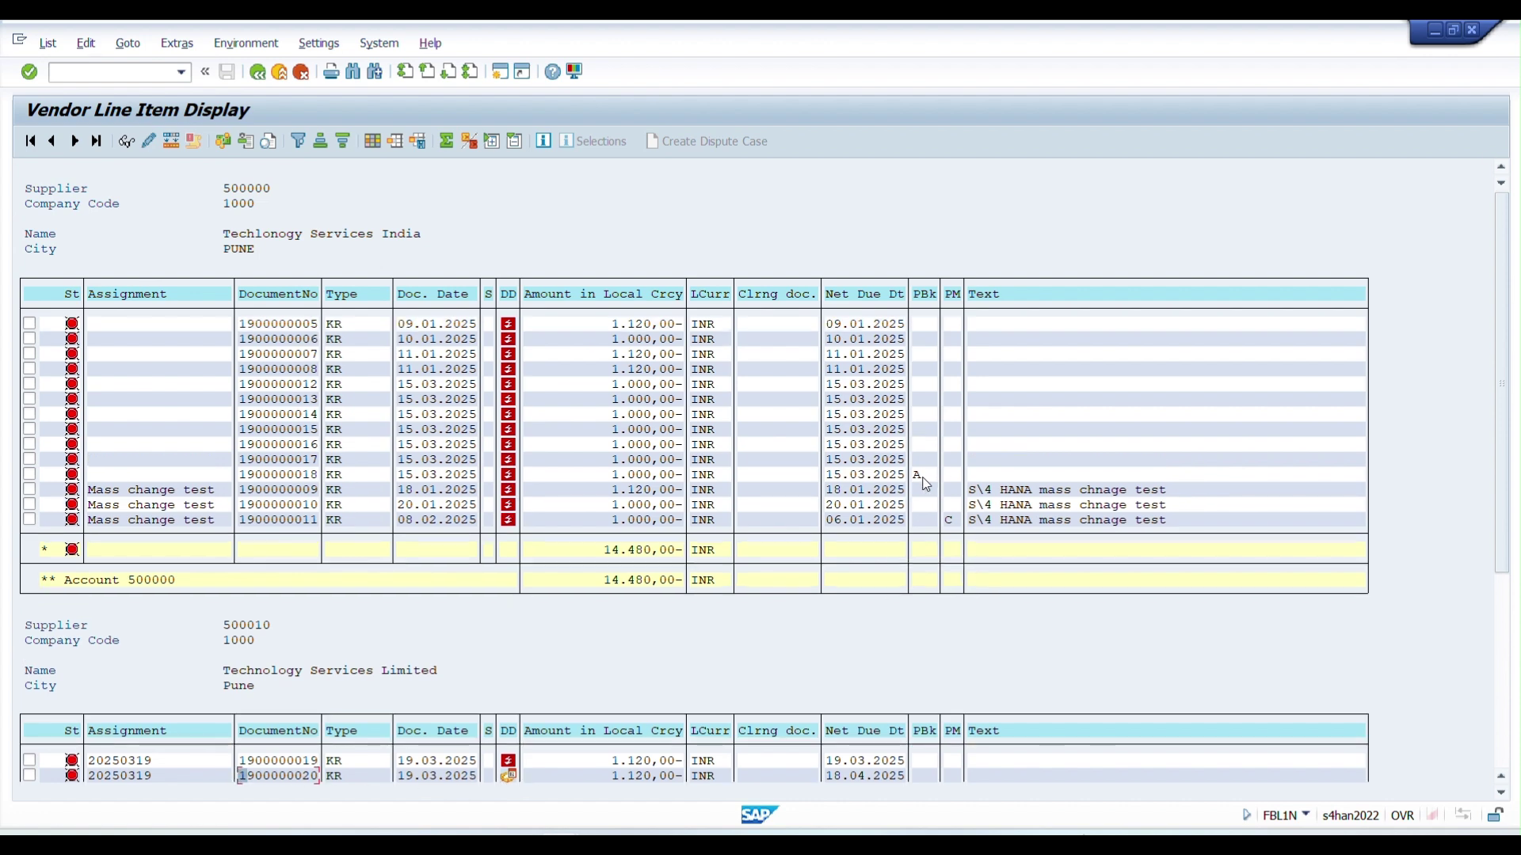
click(917, 476)
Step: Start transaction F110 in a new session and define a payment run with run date 22.03.2025 and identification TEST2
click(501, 74)
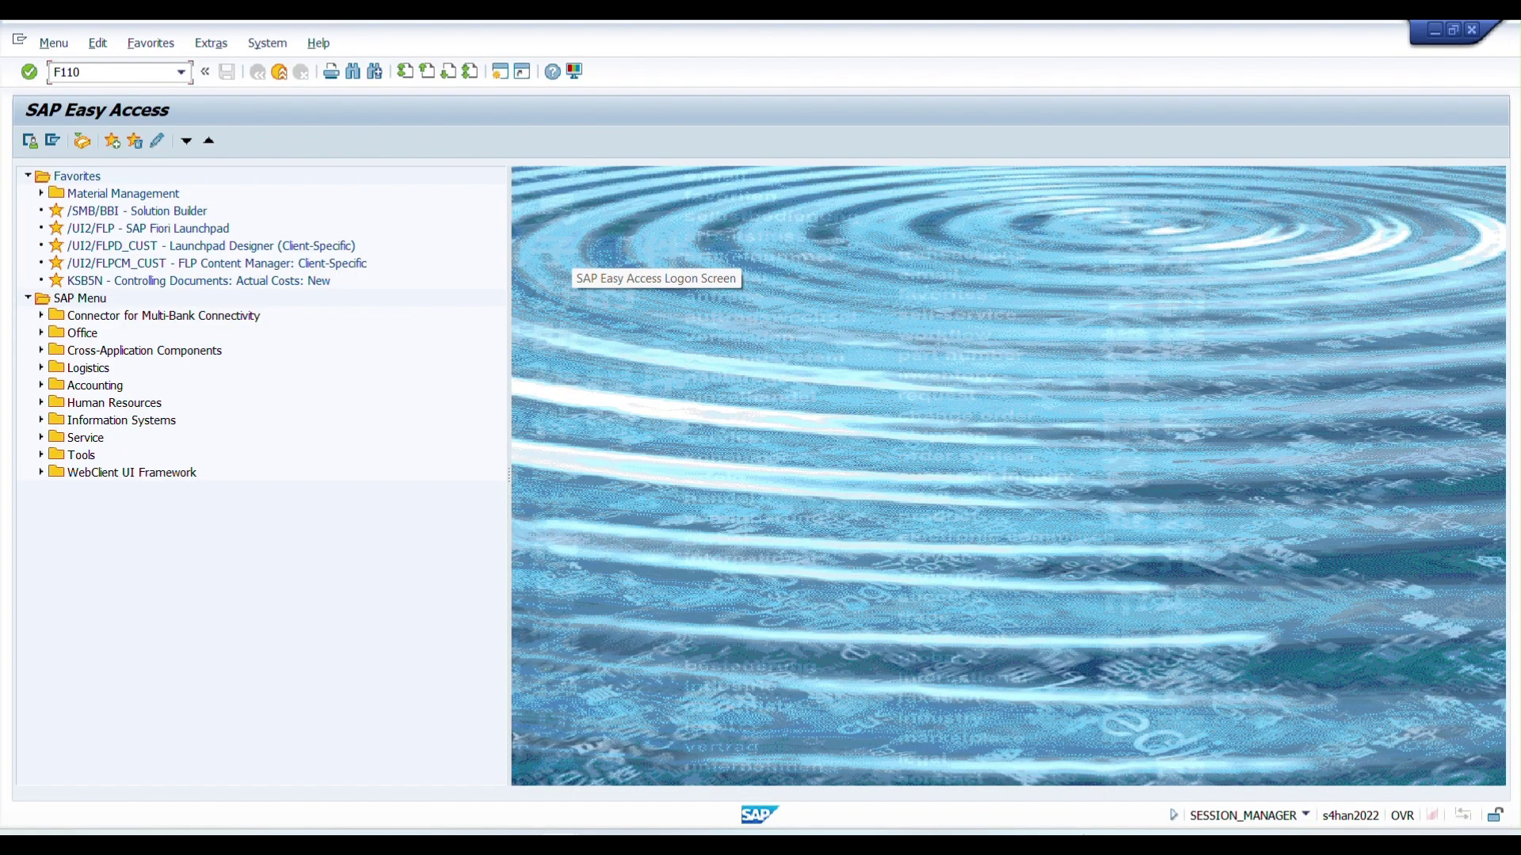
key(Return)
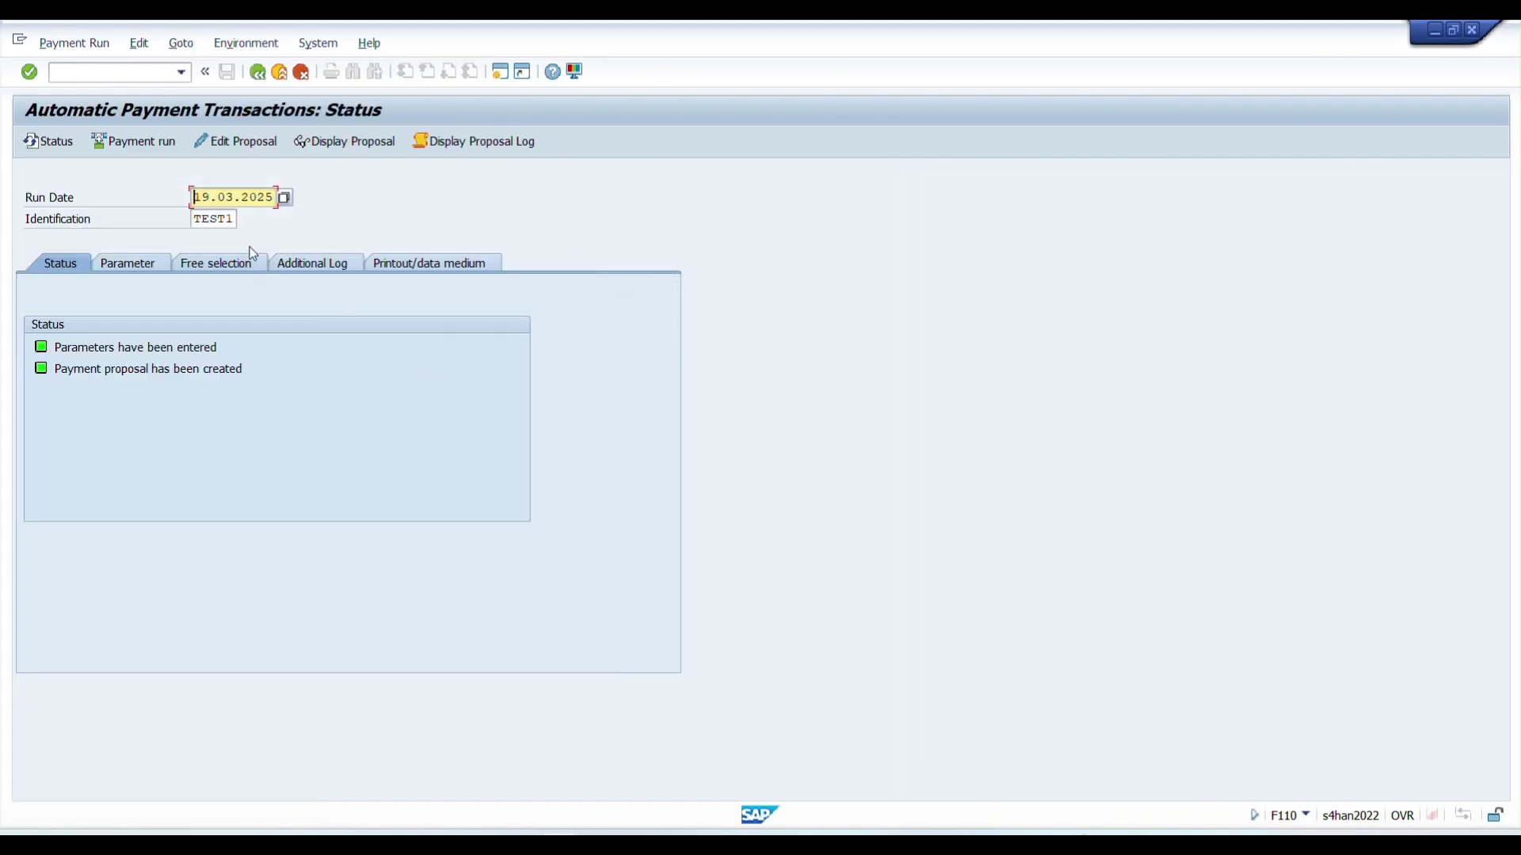
click(197, 196)
text(22)
key(Return)
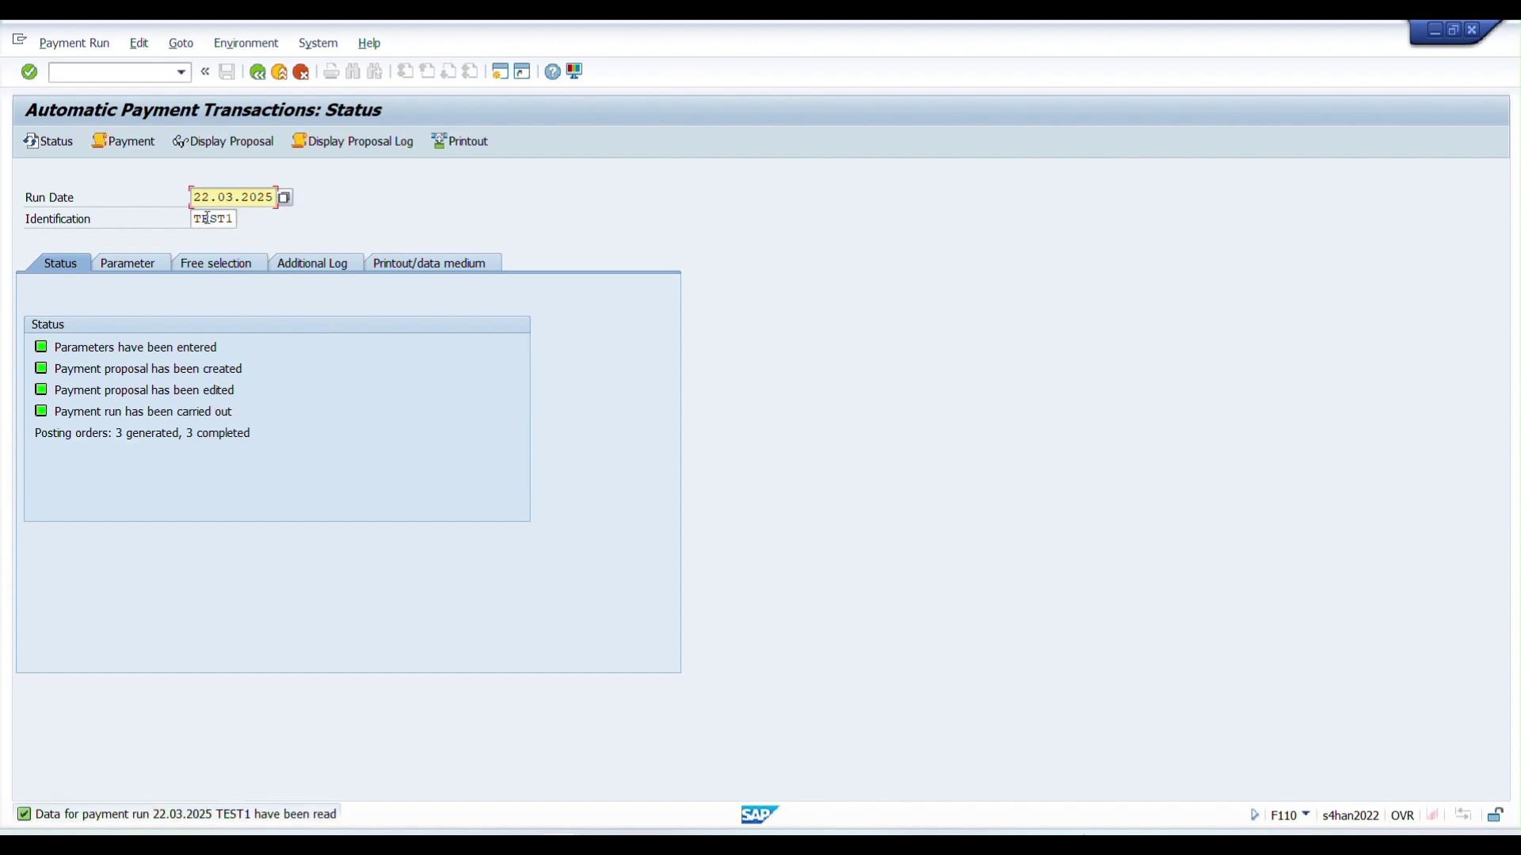
click(222, 220)
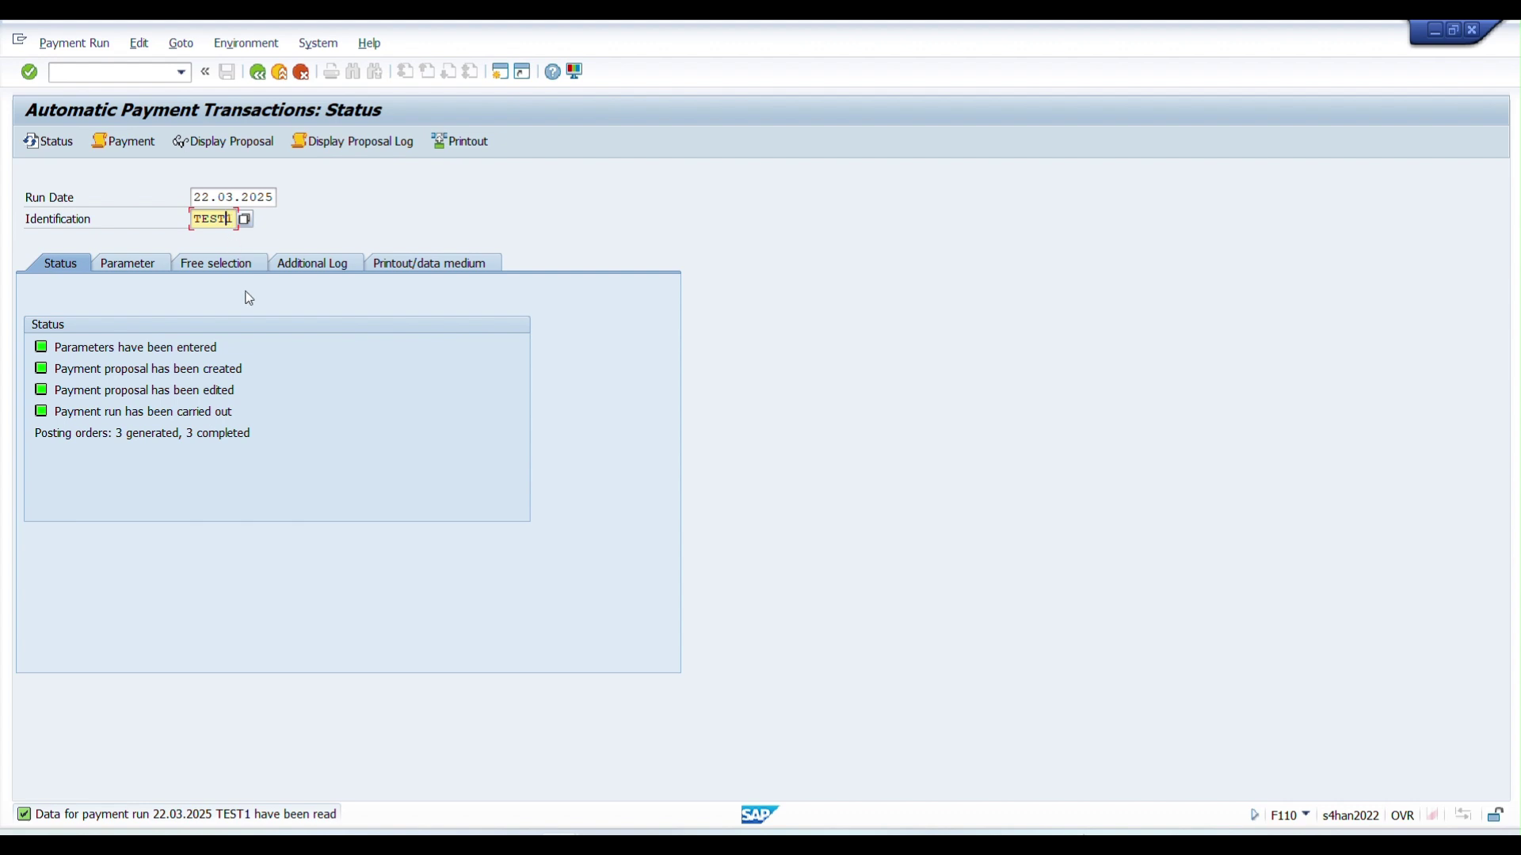
key(Return)
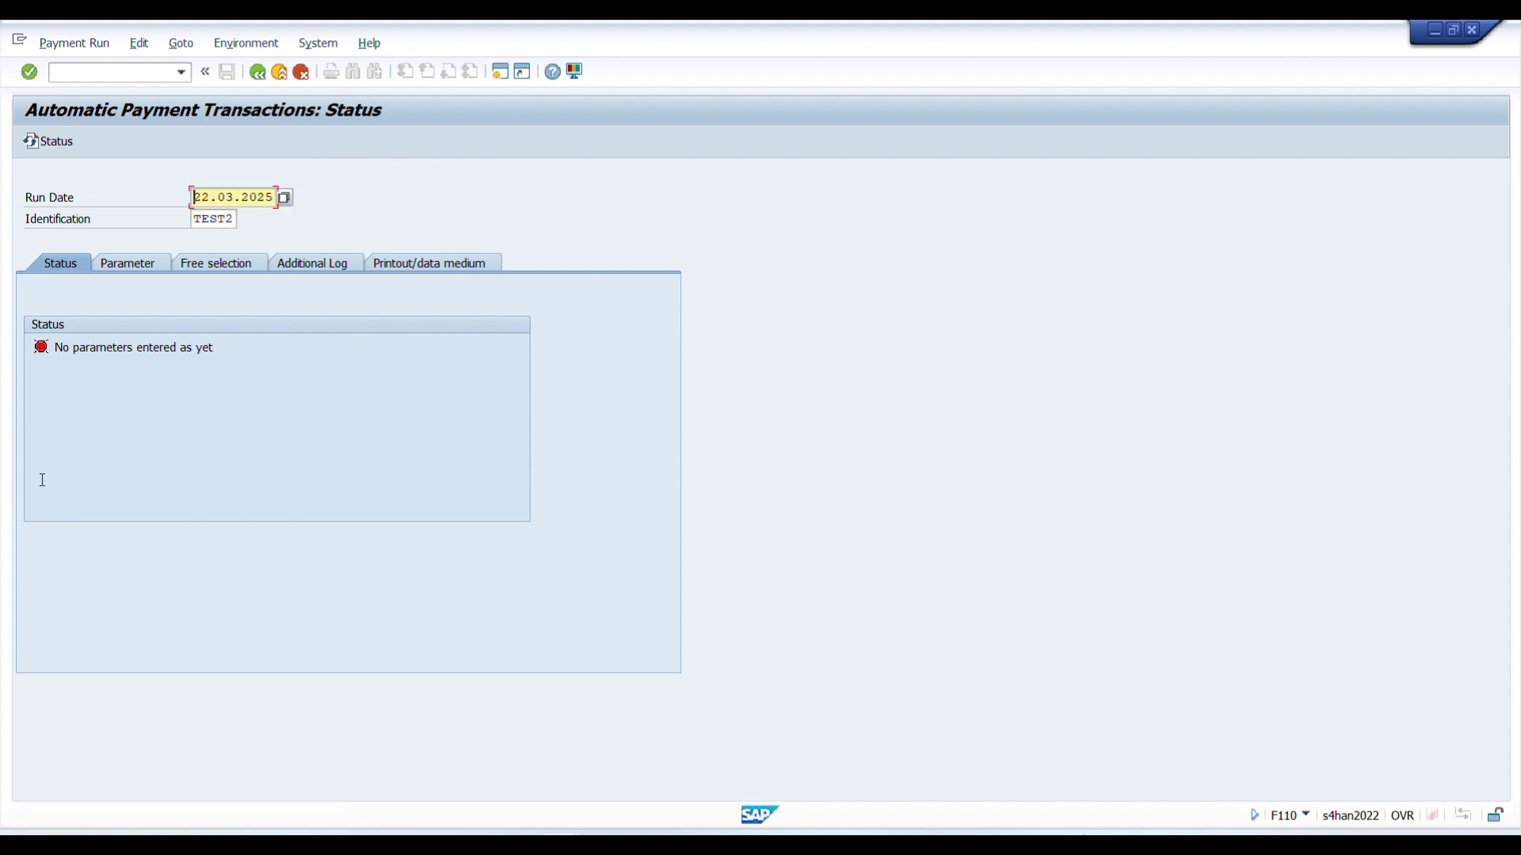
drag(26, 198, 93, 203)
click(87, 227)
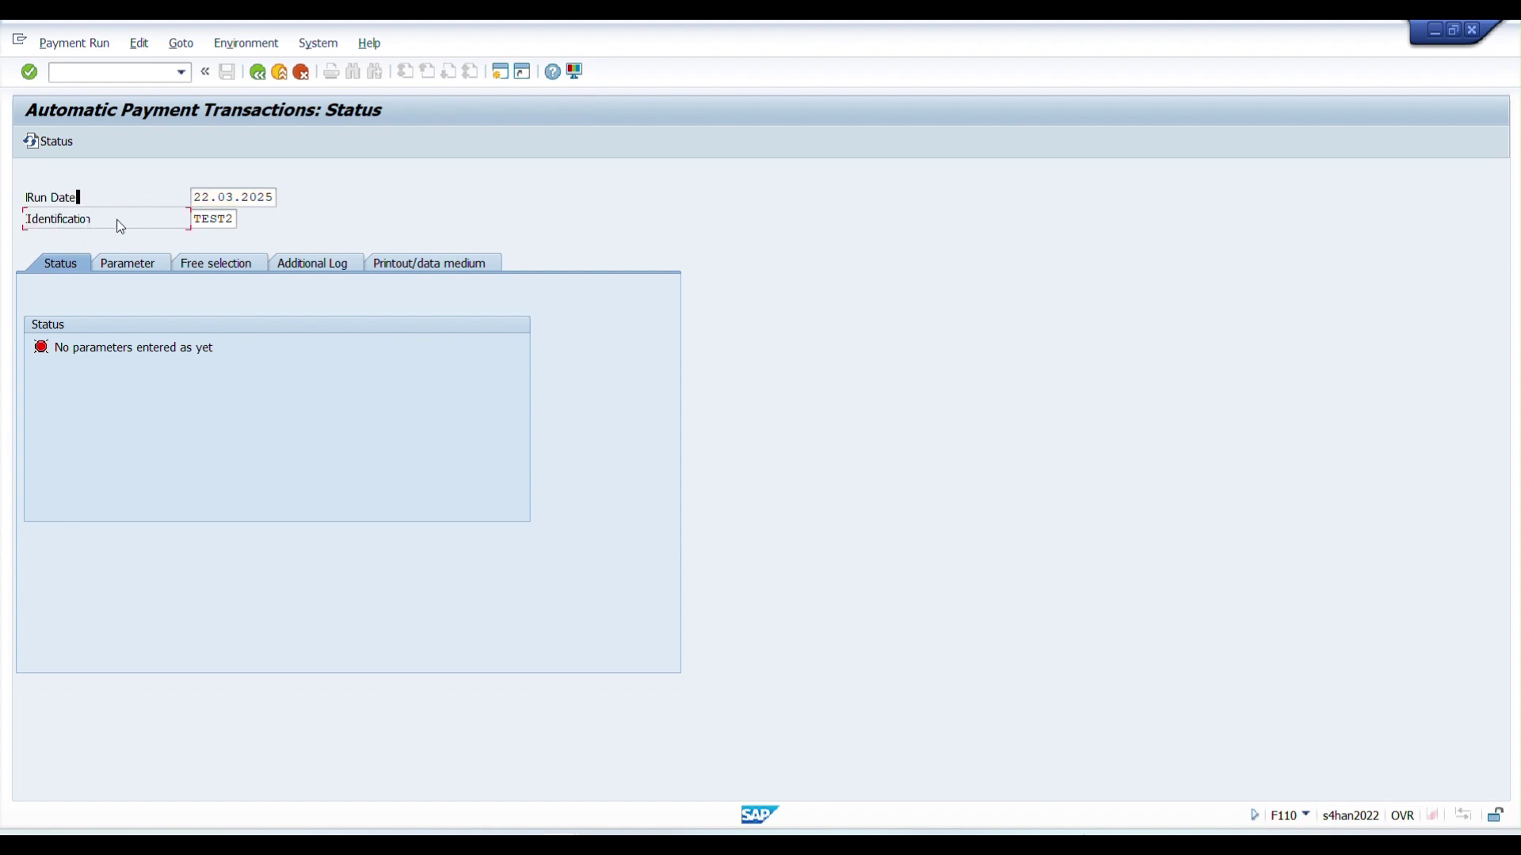
click(237, 200)
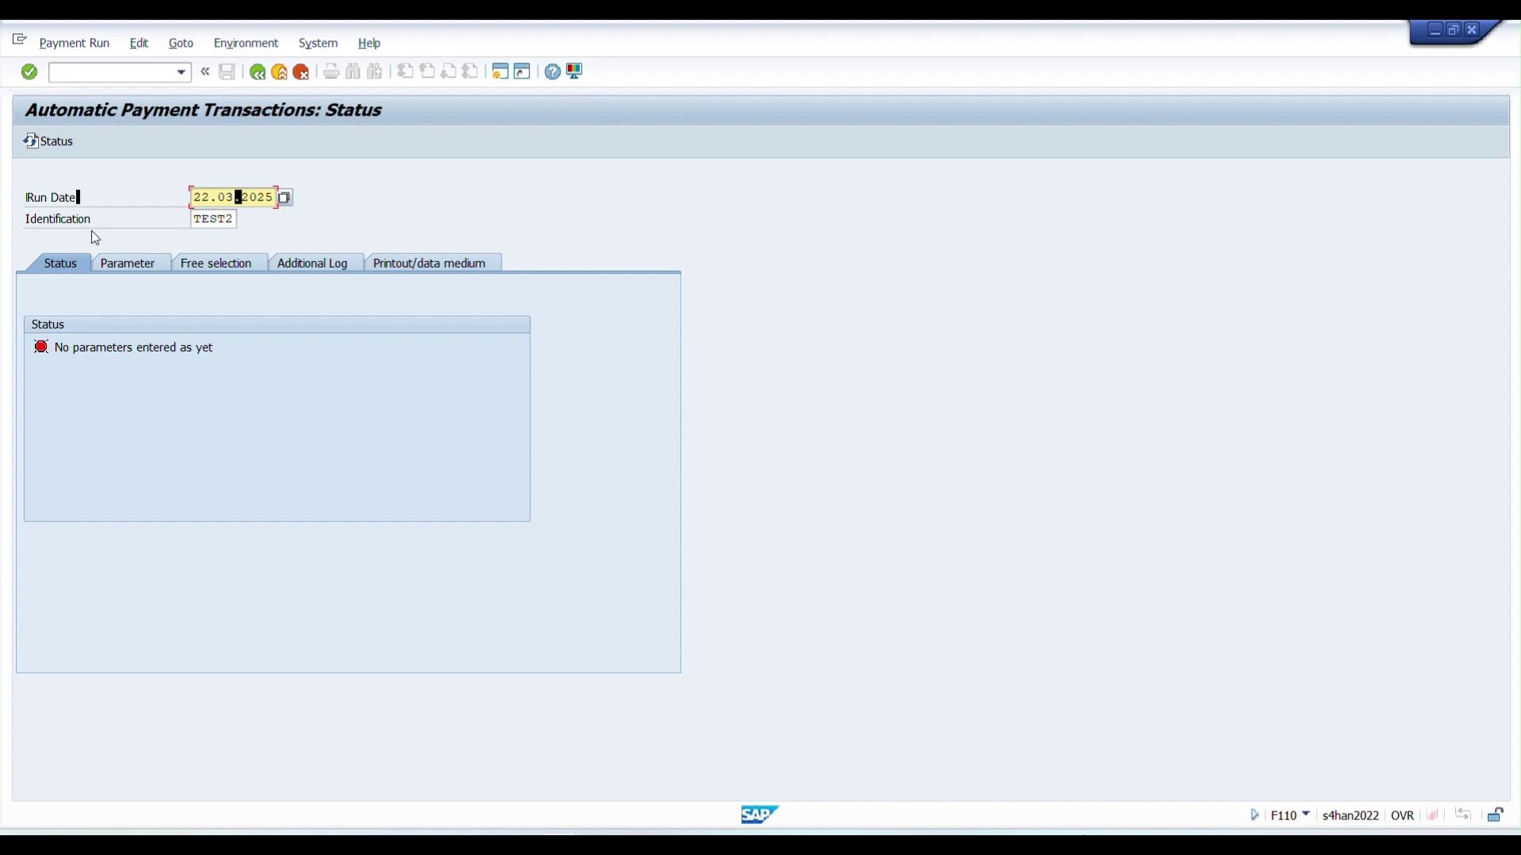
click(226, 219)
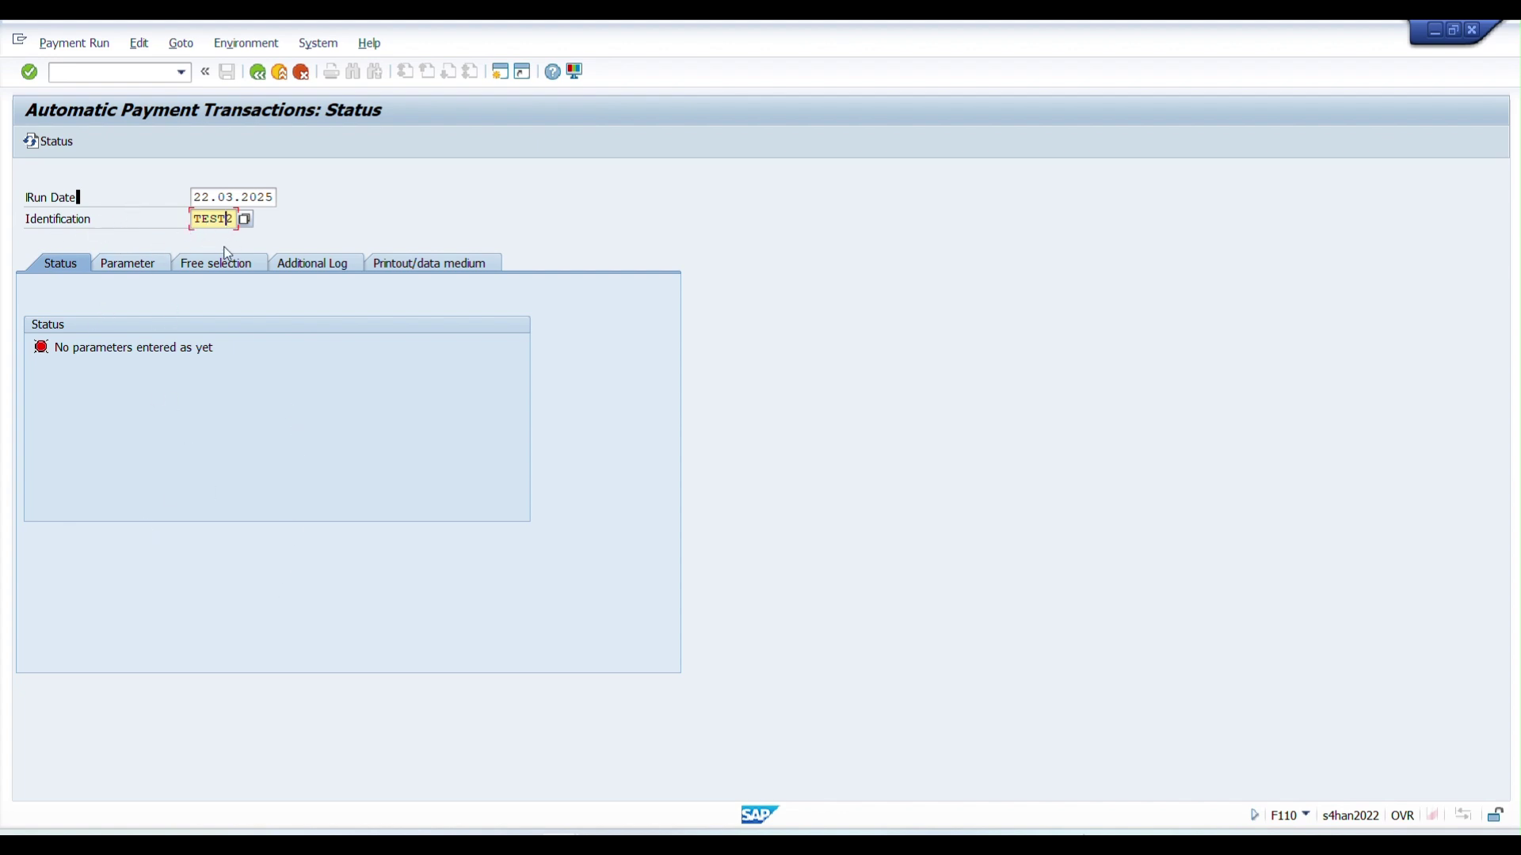
click(62, 356)
click(224, 376)
Step: Set the run's payments control parameters to company code 1000, payment methods TC and next posting date 23.04.2025
click(136, 268)
click(168, 394)
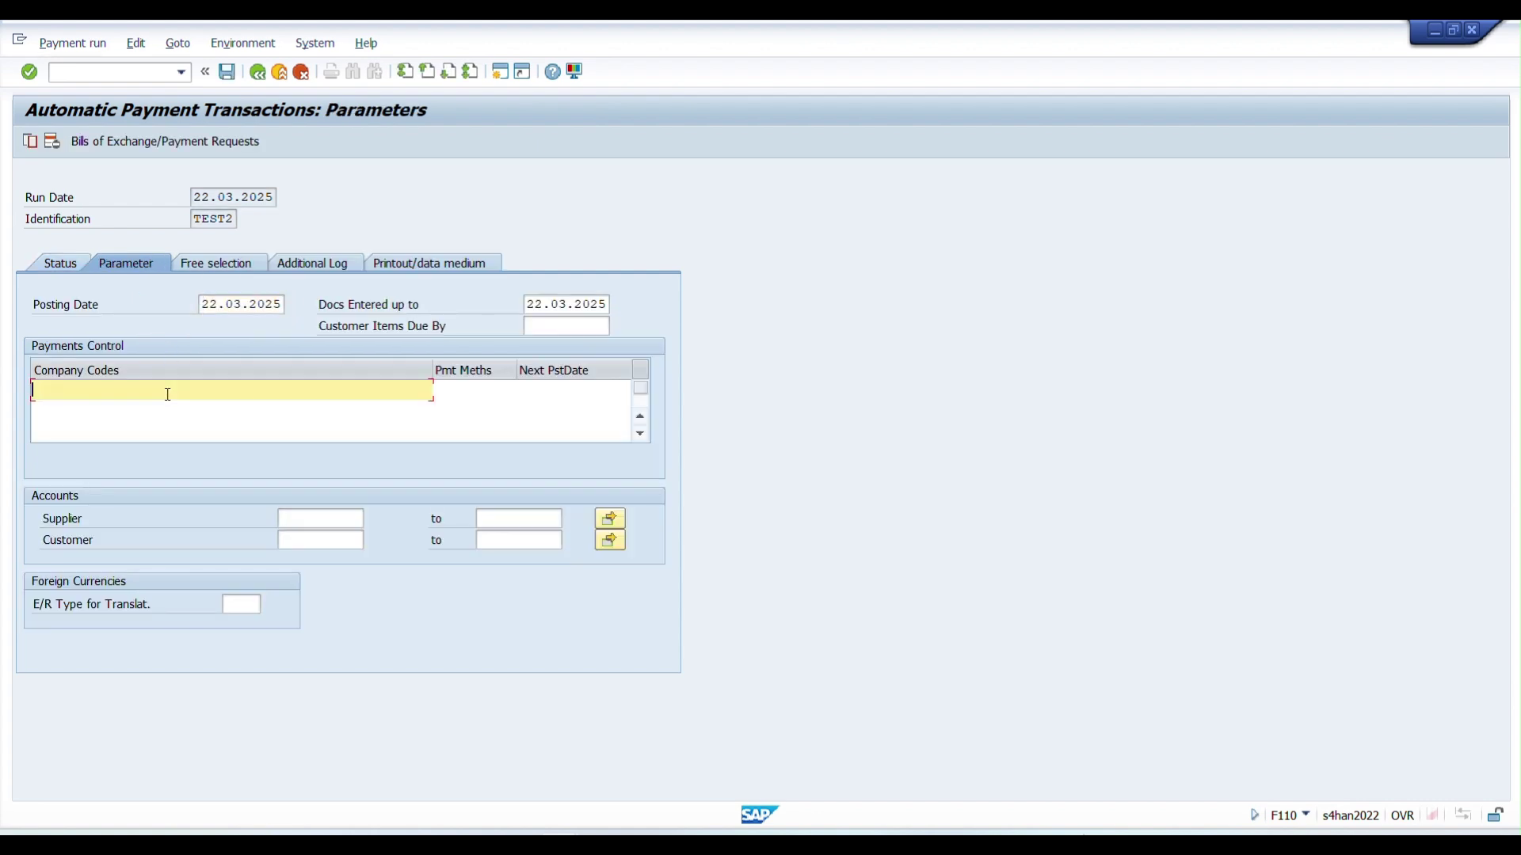
text(1)
click(150, 407)
click(482, 392)
text(TC)
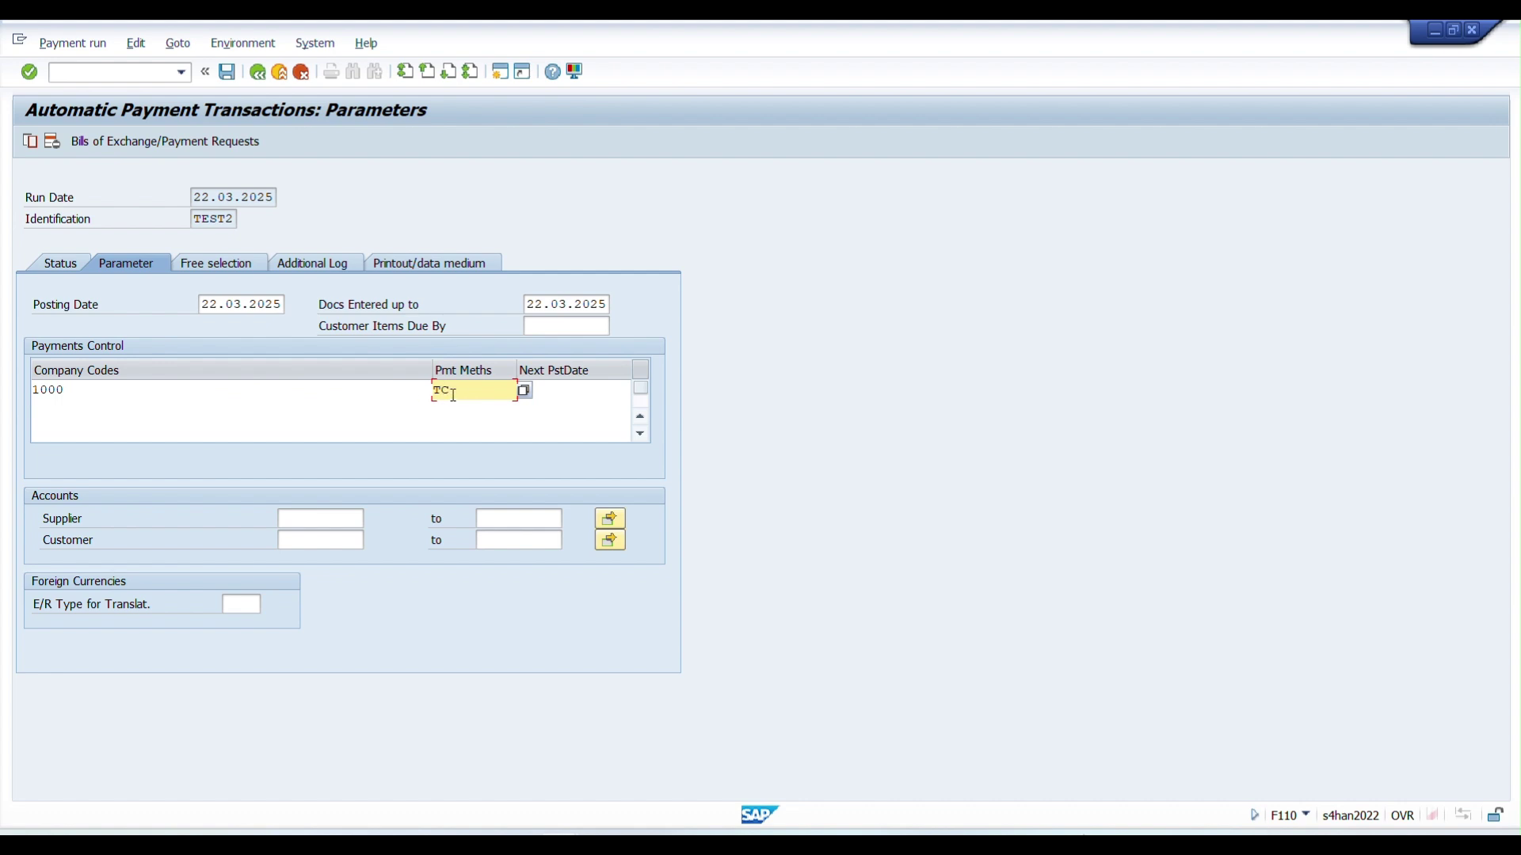
double_click(444, 391)
click(476, 397)
click(586, 391)
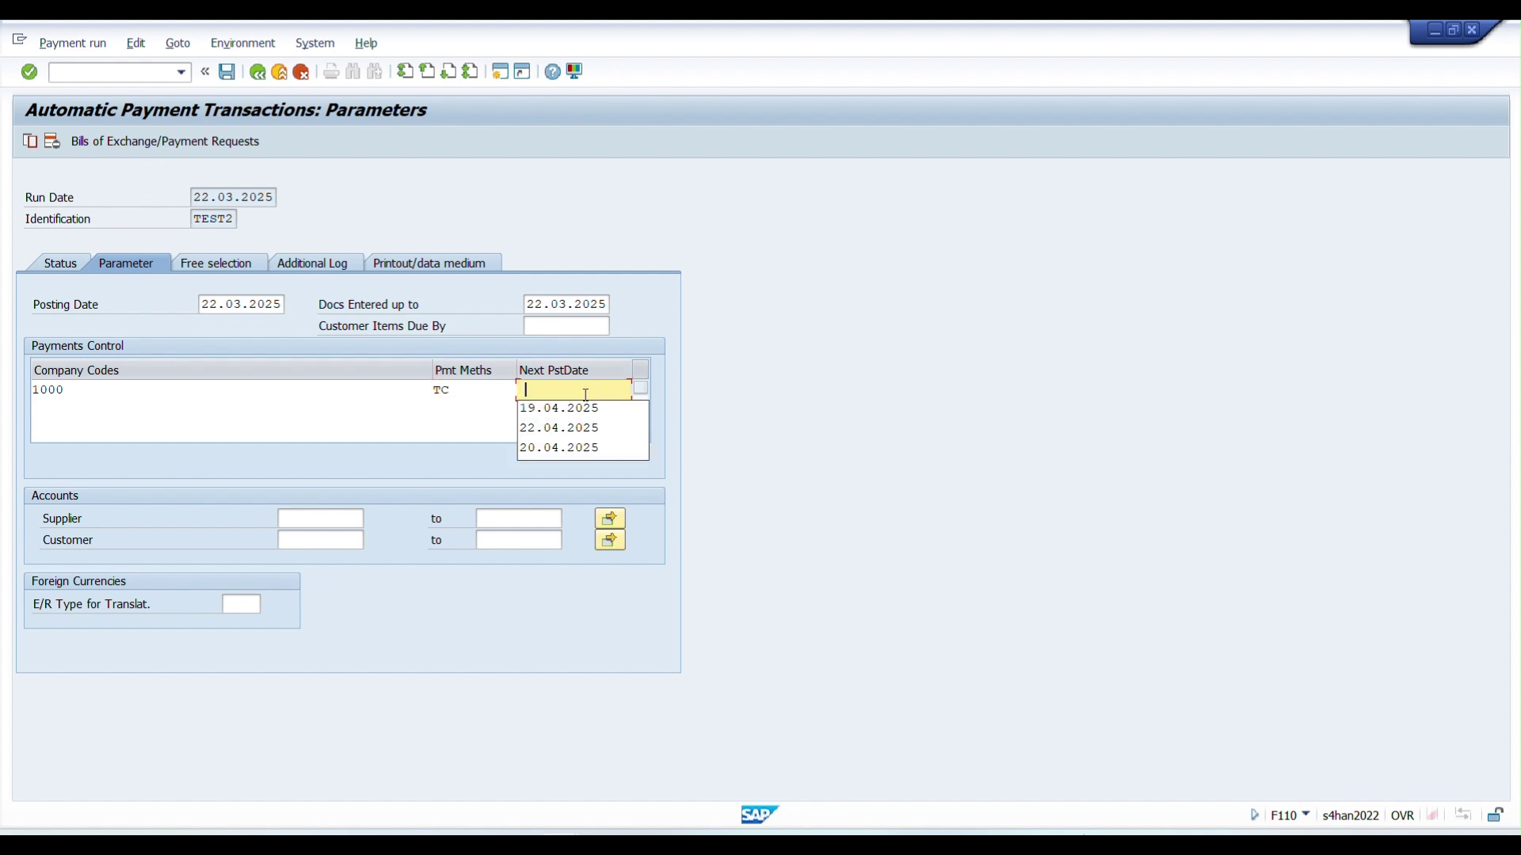
click(558, 427)
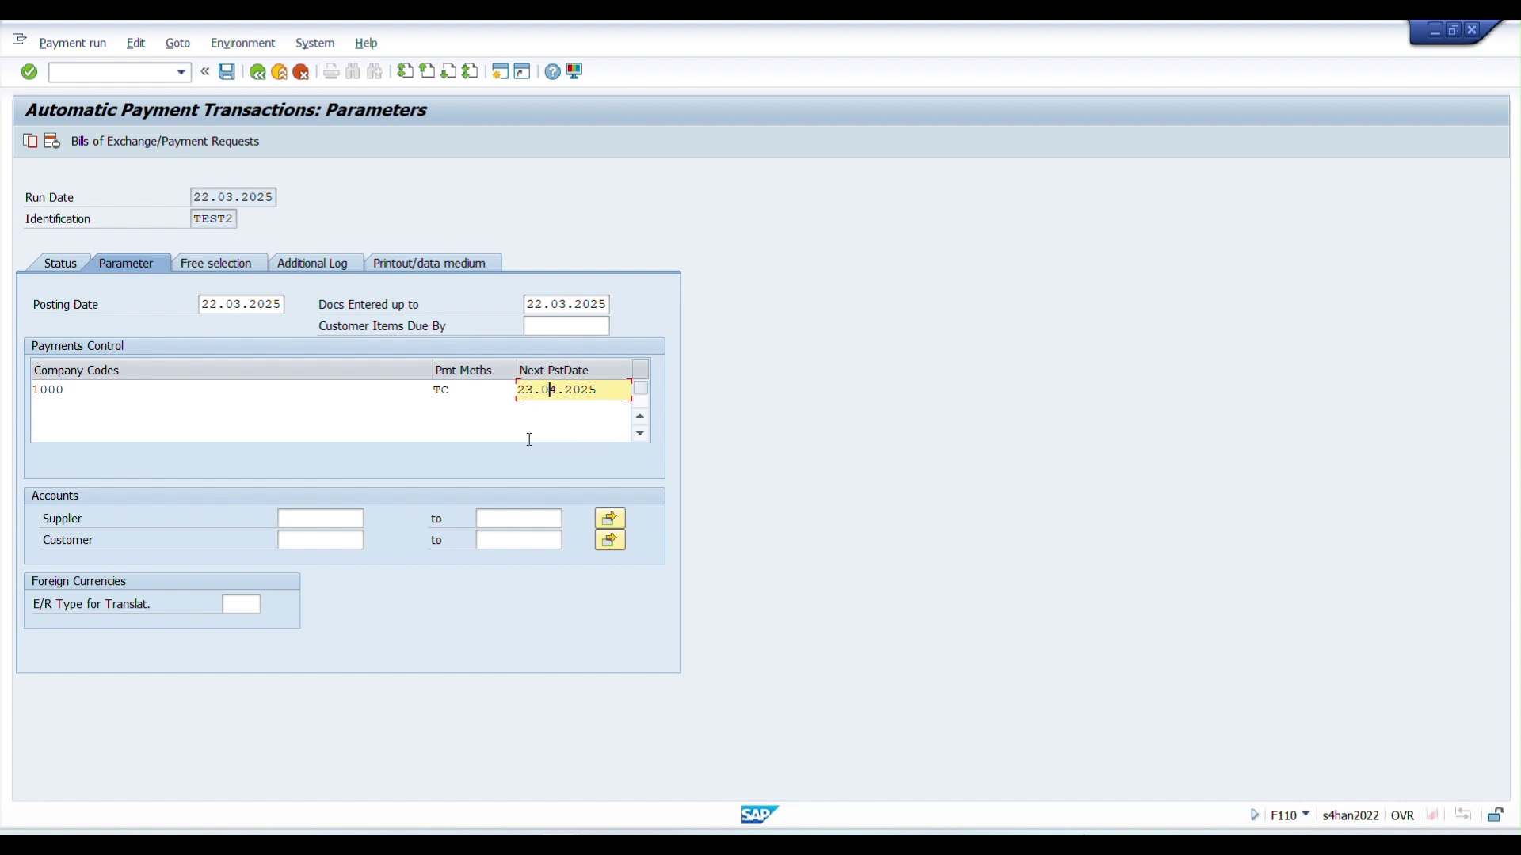
Step: Enter the run's supplier account range from Techlonogy Services India to Technology Services Limited
click(334, 519)
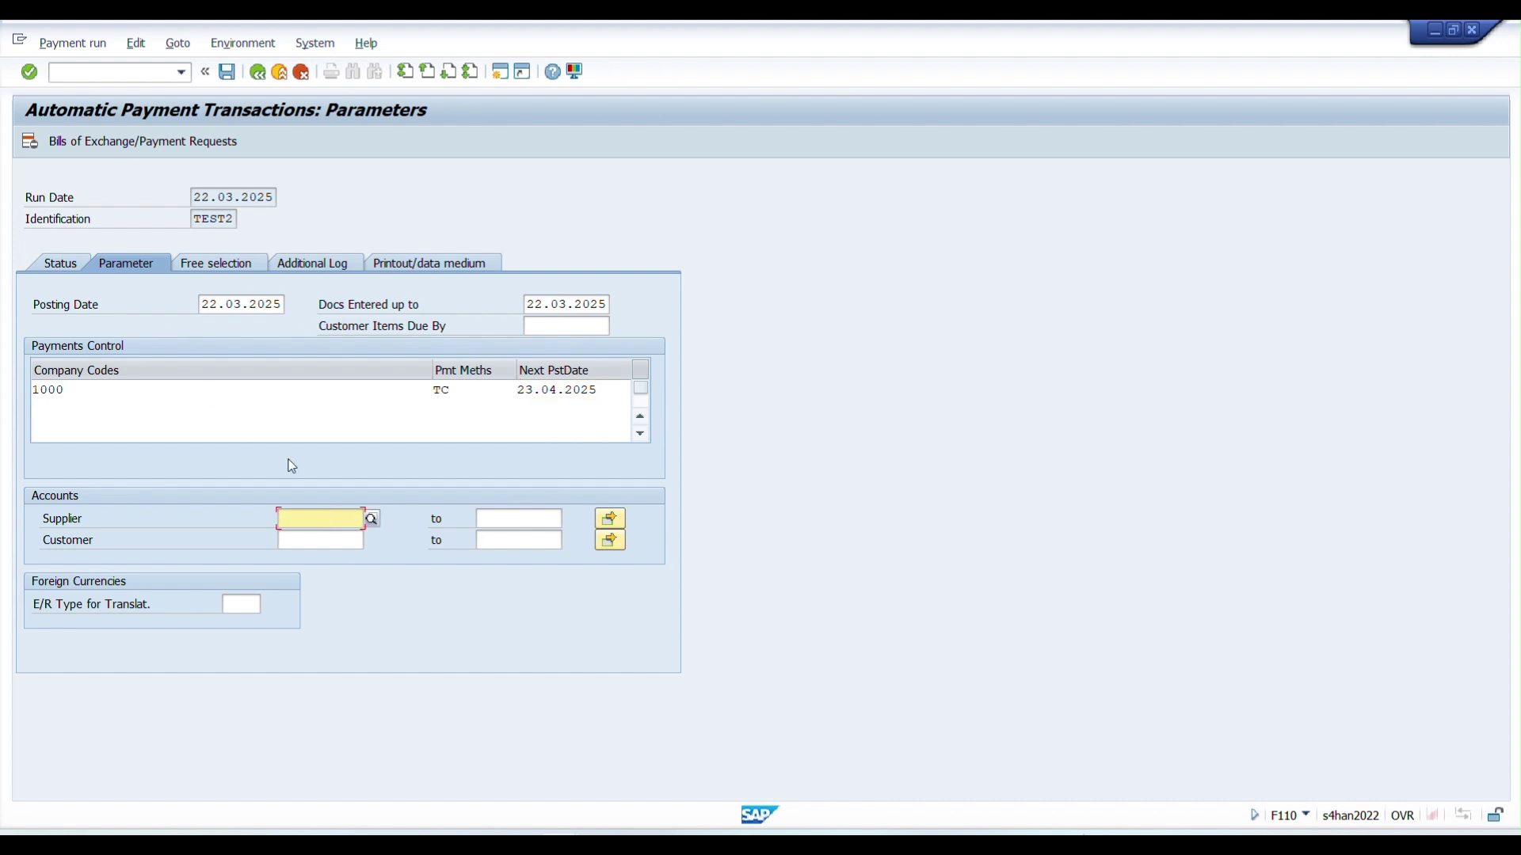
click(316, 518)
click(312, 534)
click(511, 523)
text(500010)
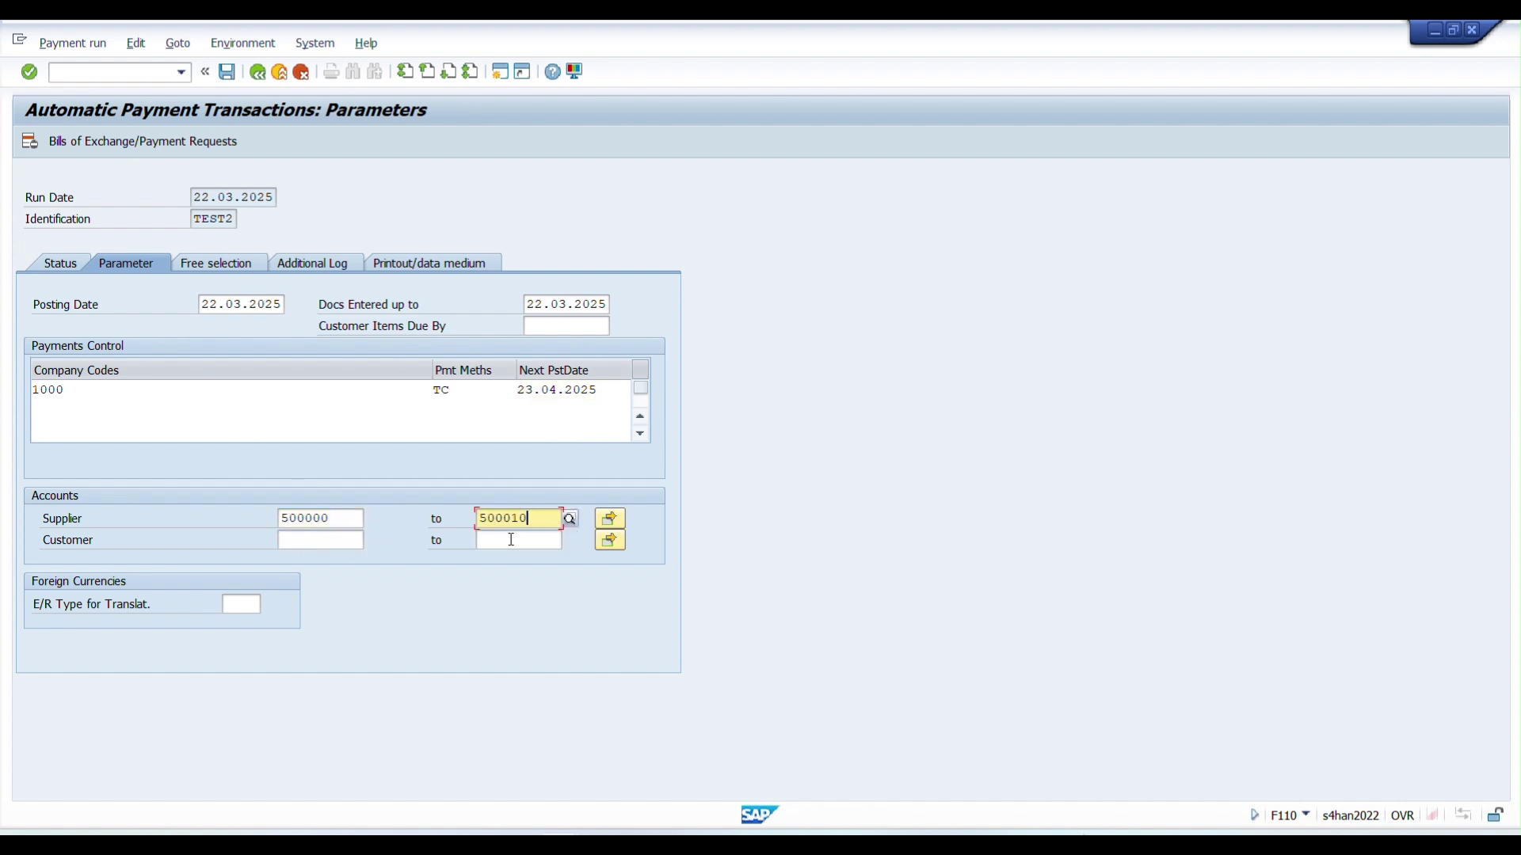
key(Return)
Step: Browse the document fields available as free selection criteria for the payment run, without choosing one
click(250, 267)
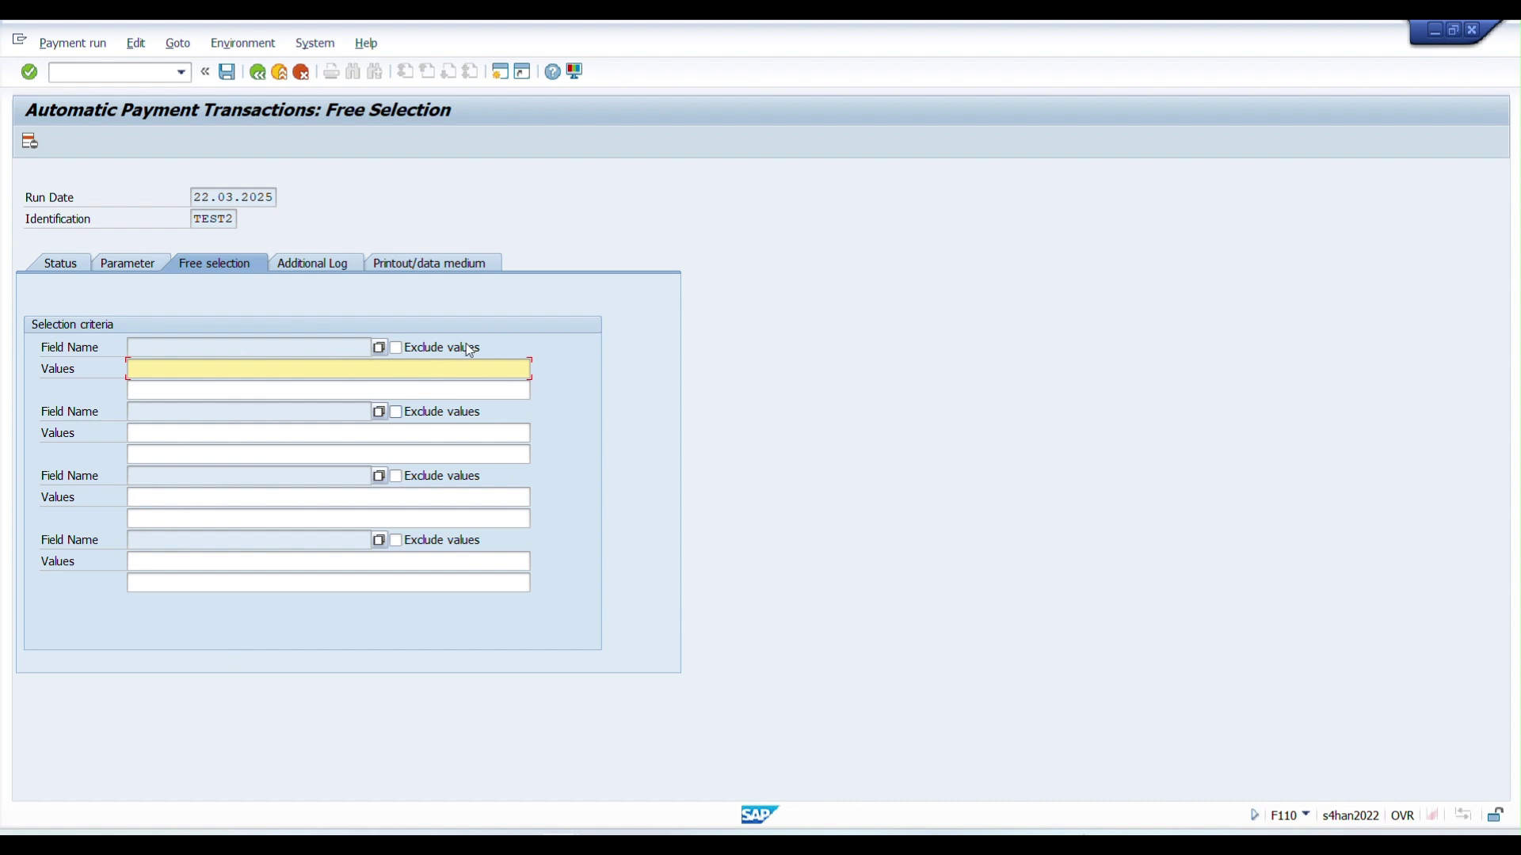
click(378, 348)
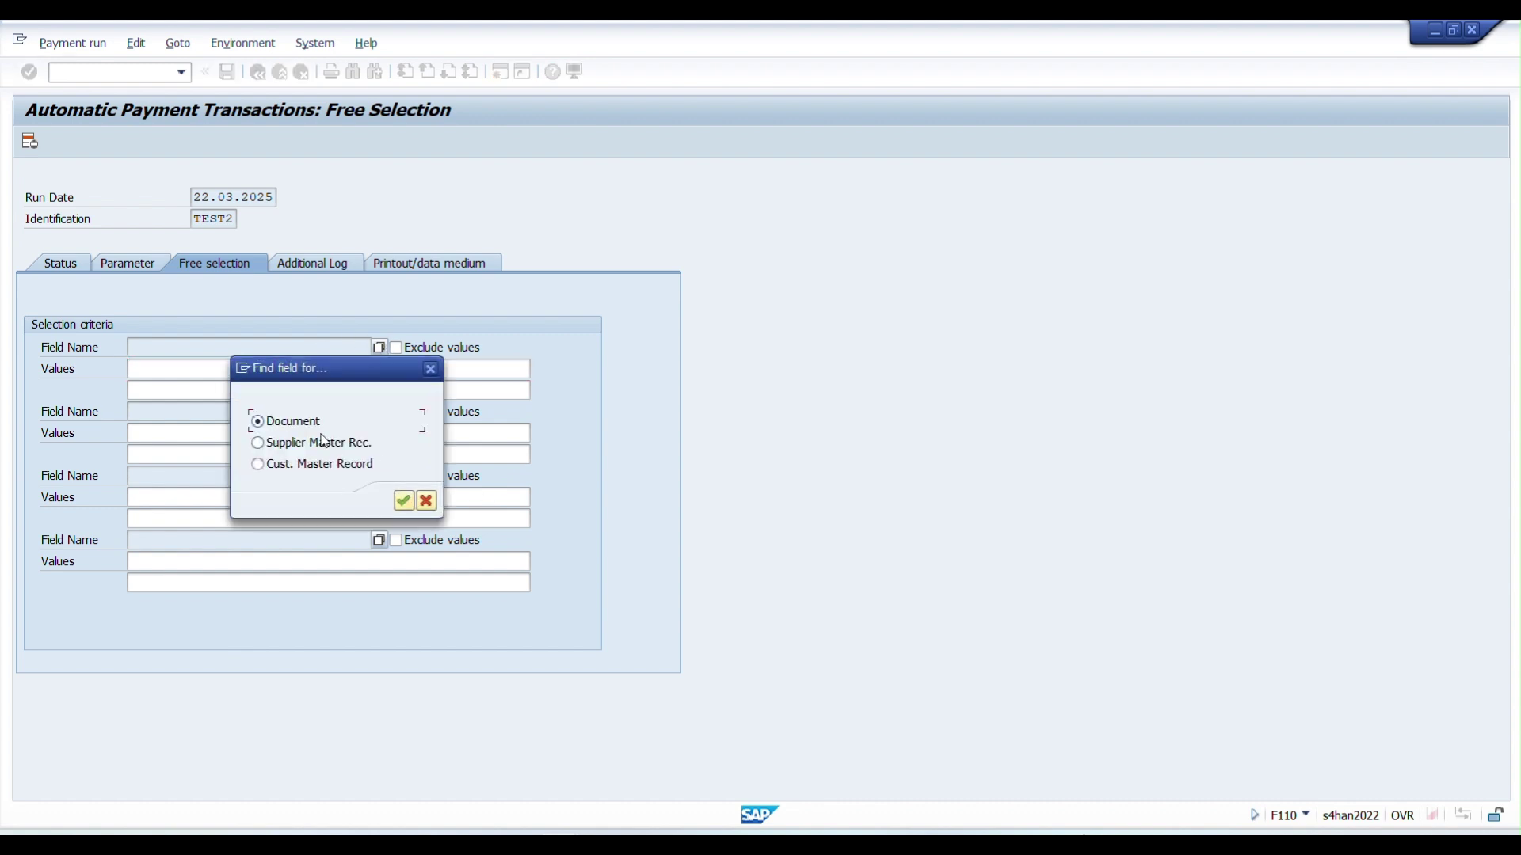
drag(304, 374, 681, 314)
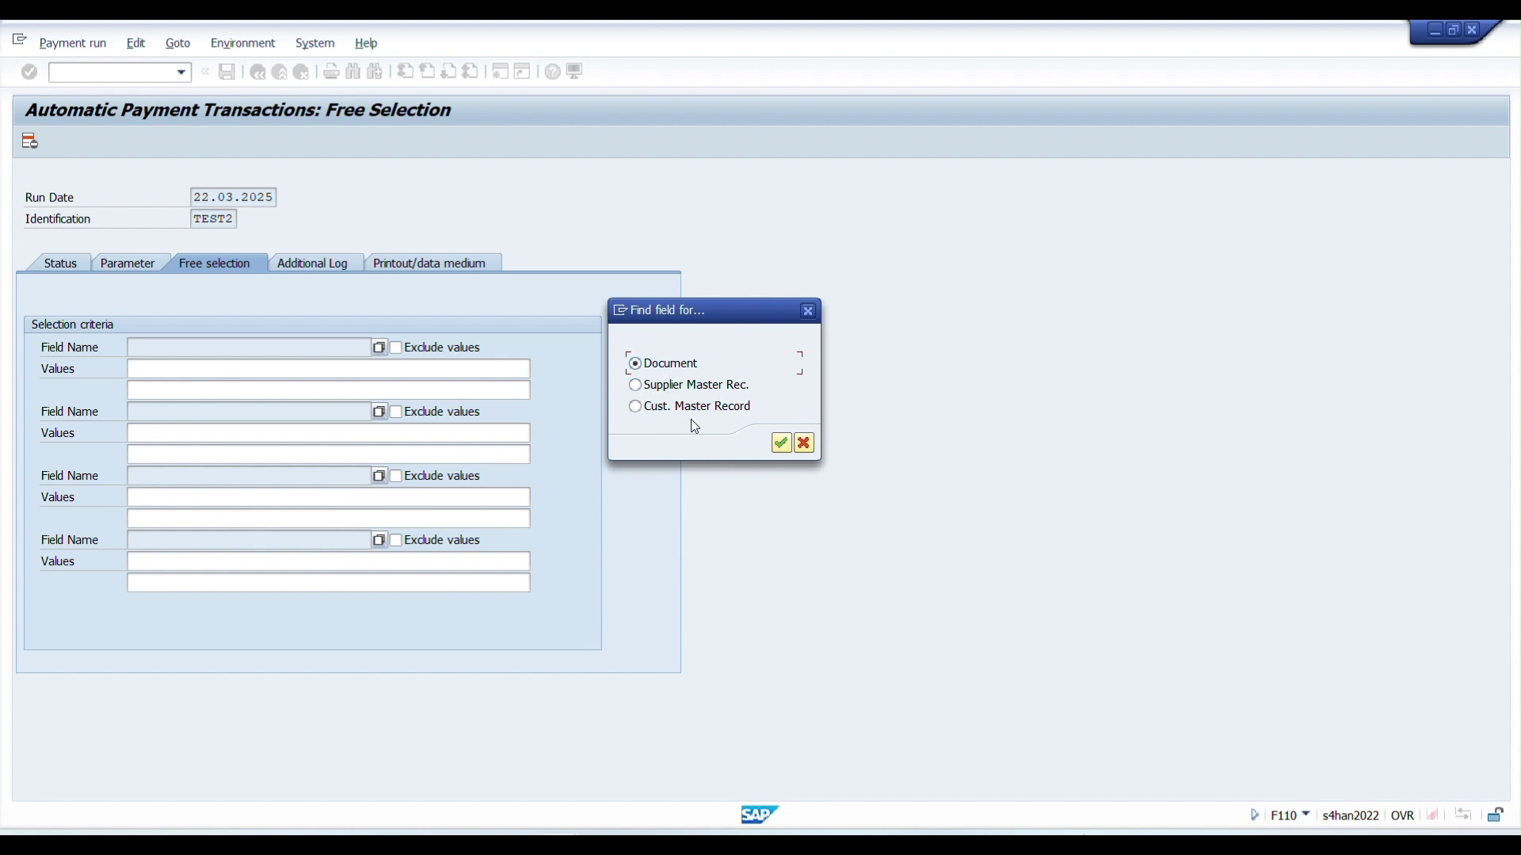
click(781, 442)
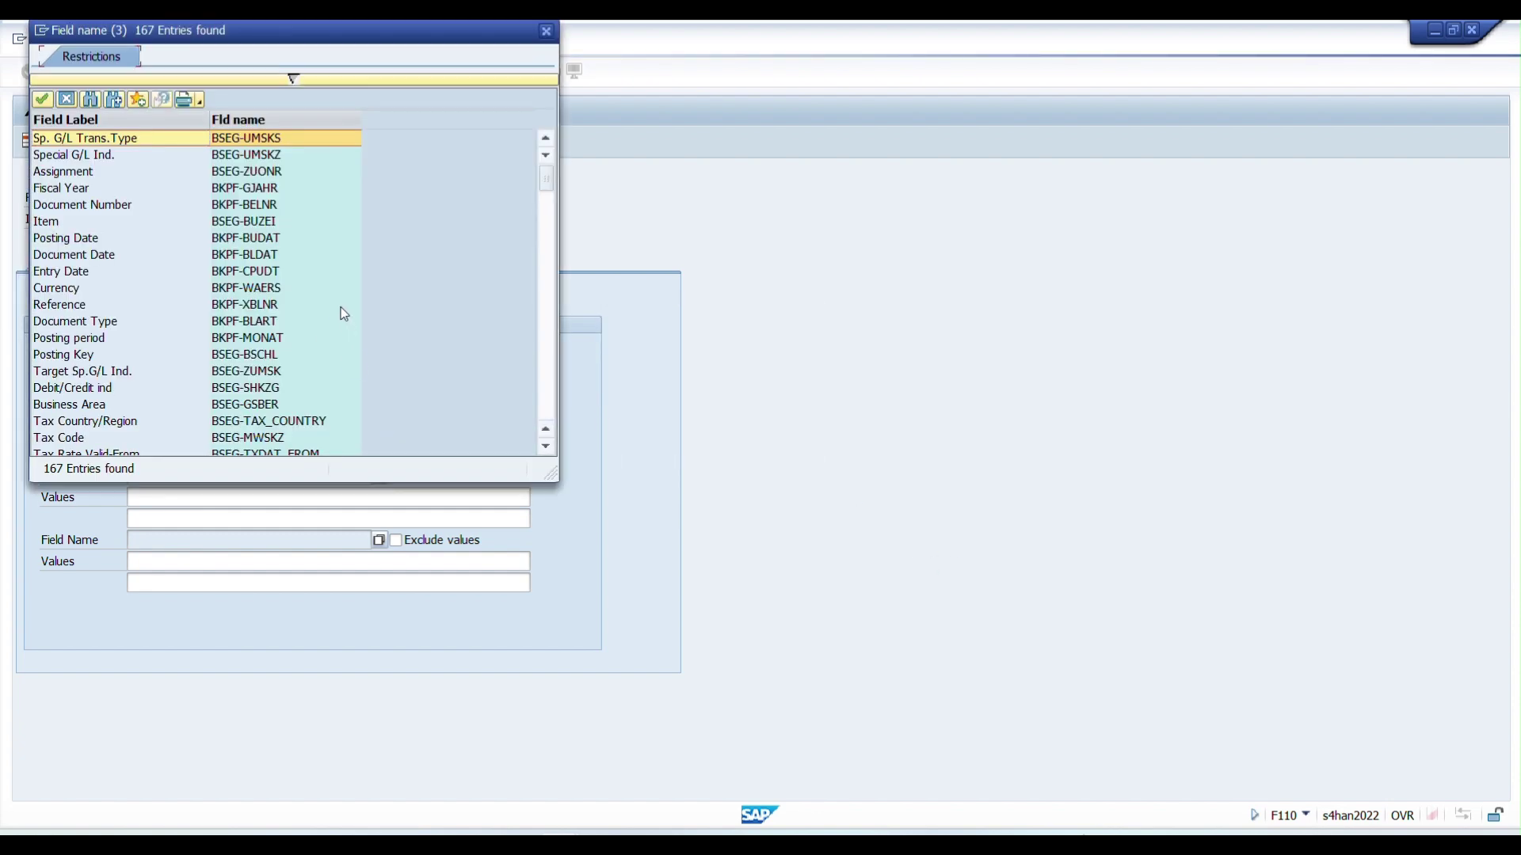
scroll(225, 230, down, 2)
scroll(225, 231, up, 2)
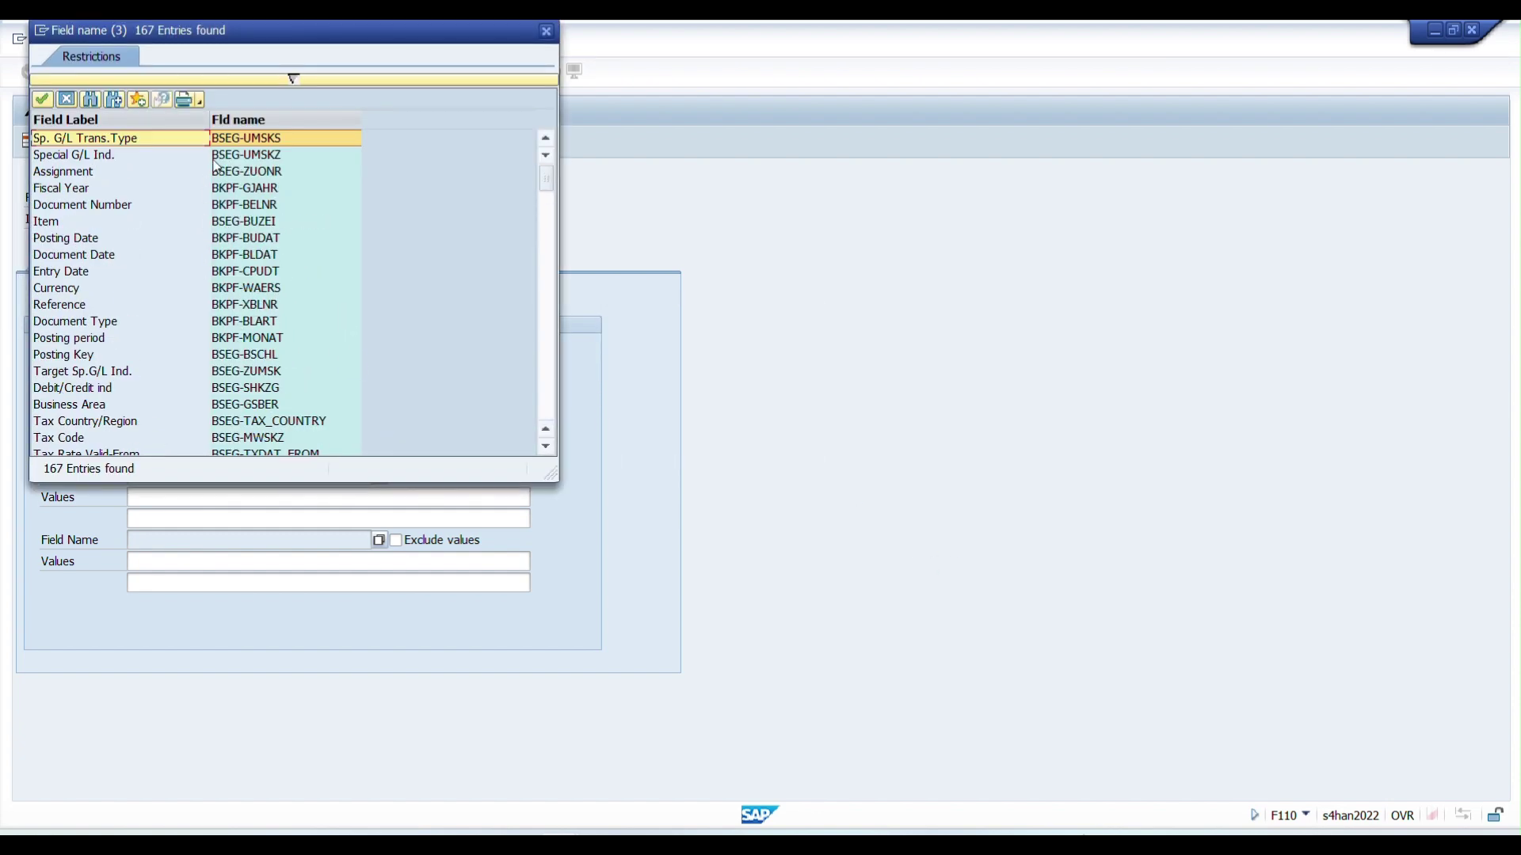
click(117, 172)
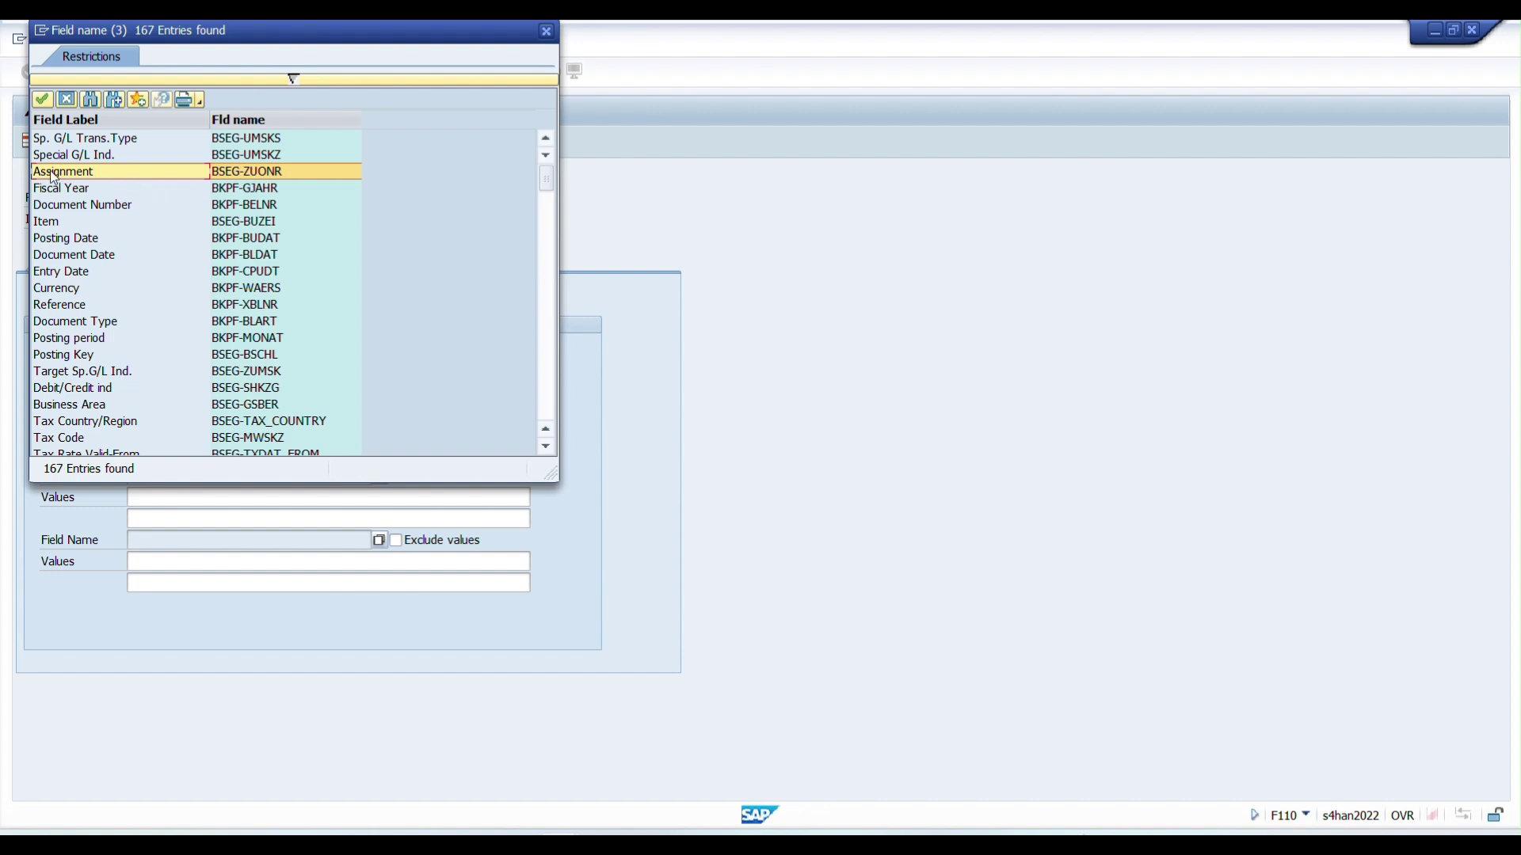
click(258, 190)
click(253, 206)
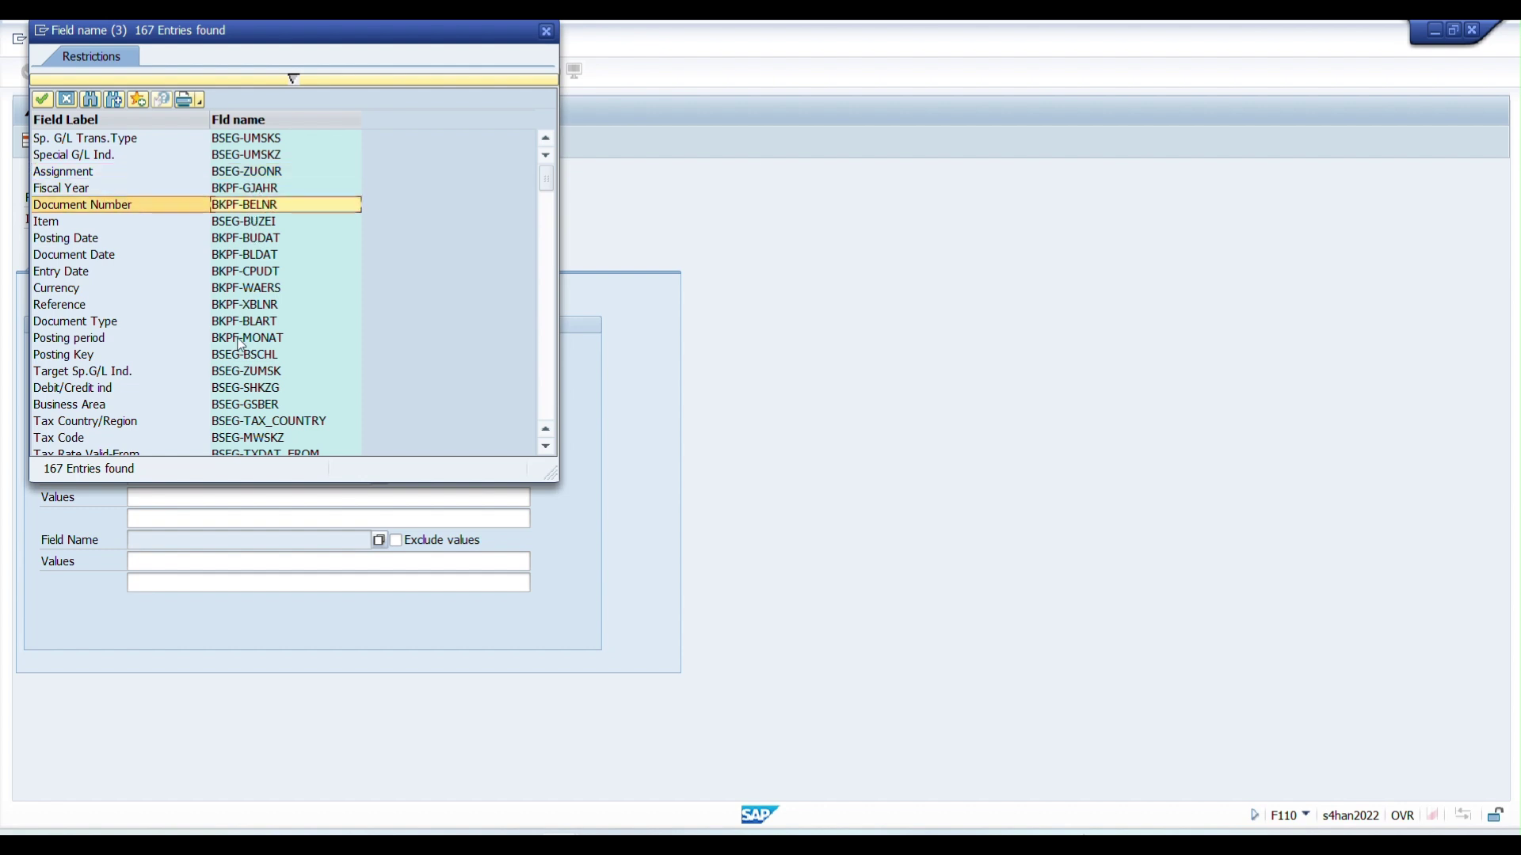
scroll(246, 346, down, 2)
scroll(262, 351, up, 2)
click(545, 30)
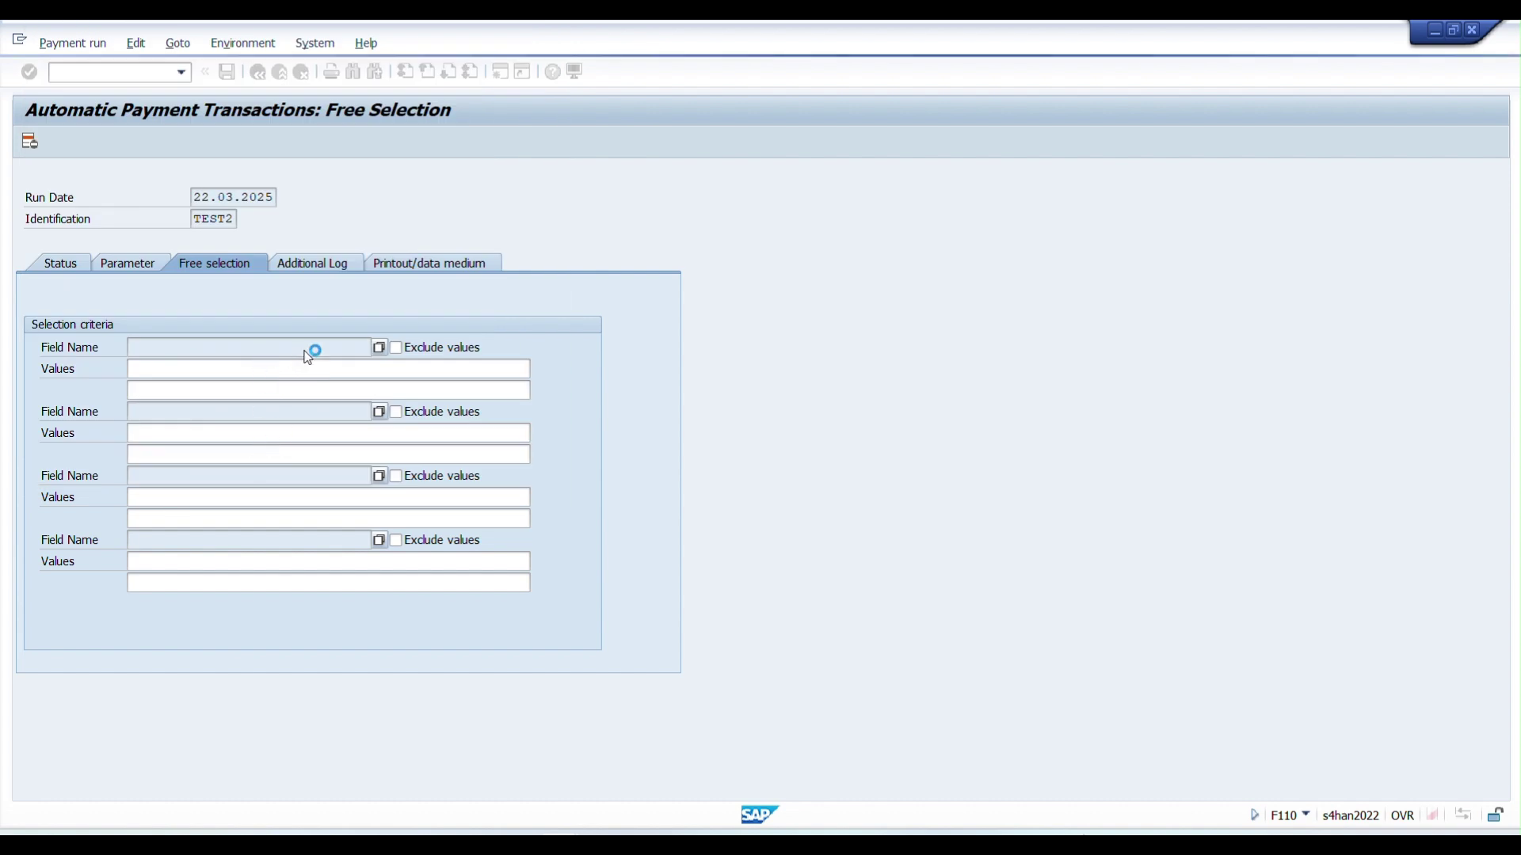
Step: Set the additional log to due date check, payment method selection in all cases and payment document line items for the run's vendor account range
click(313, 264)
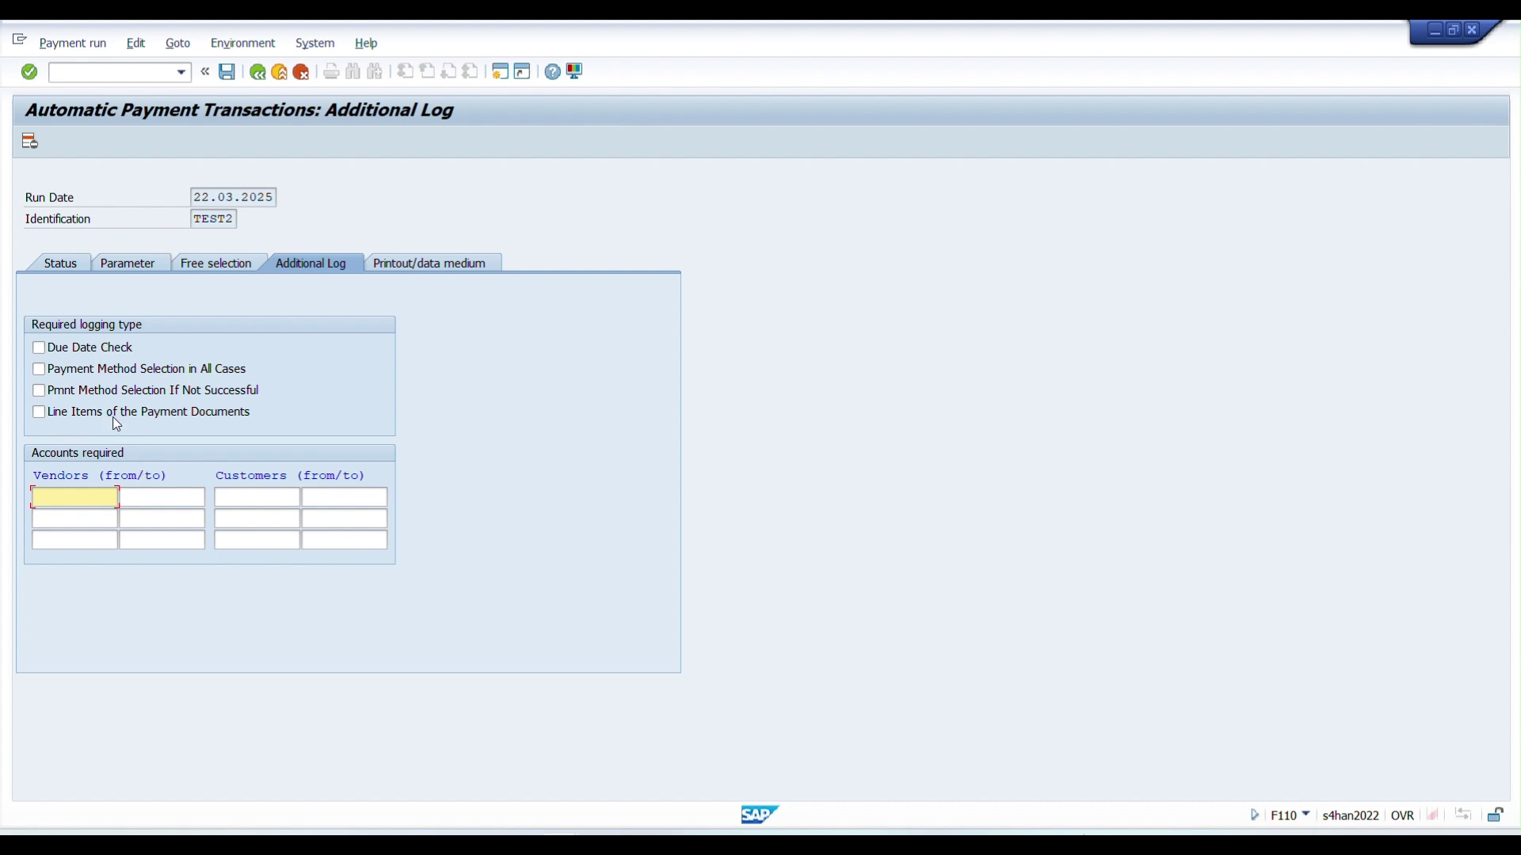
click(89, 350)
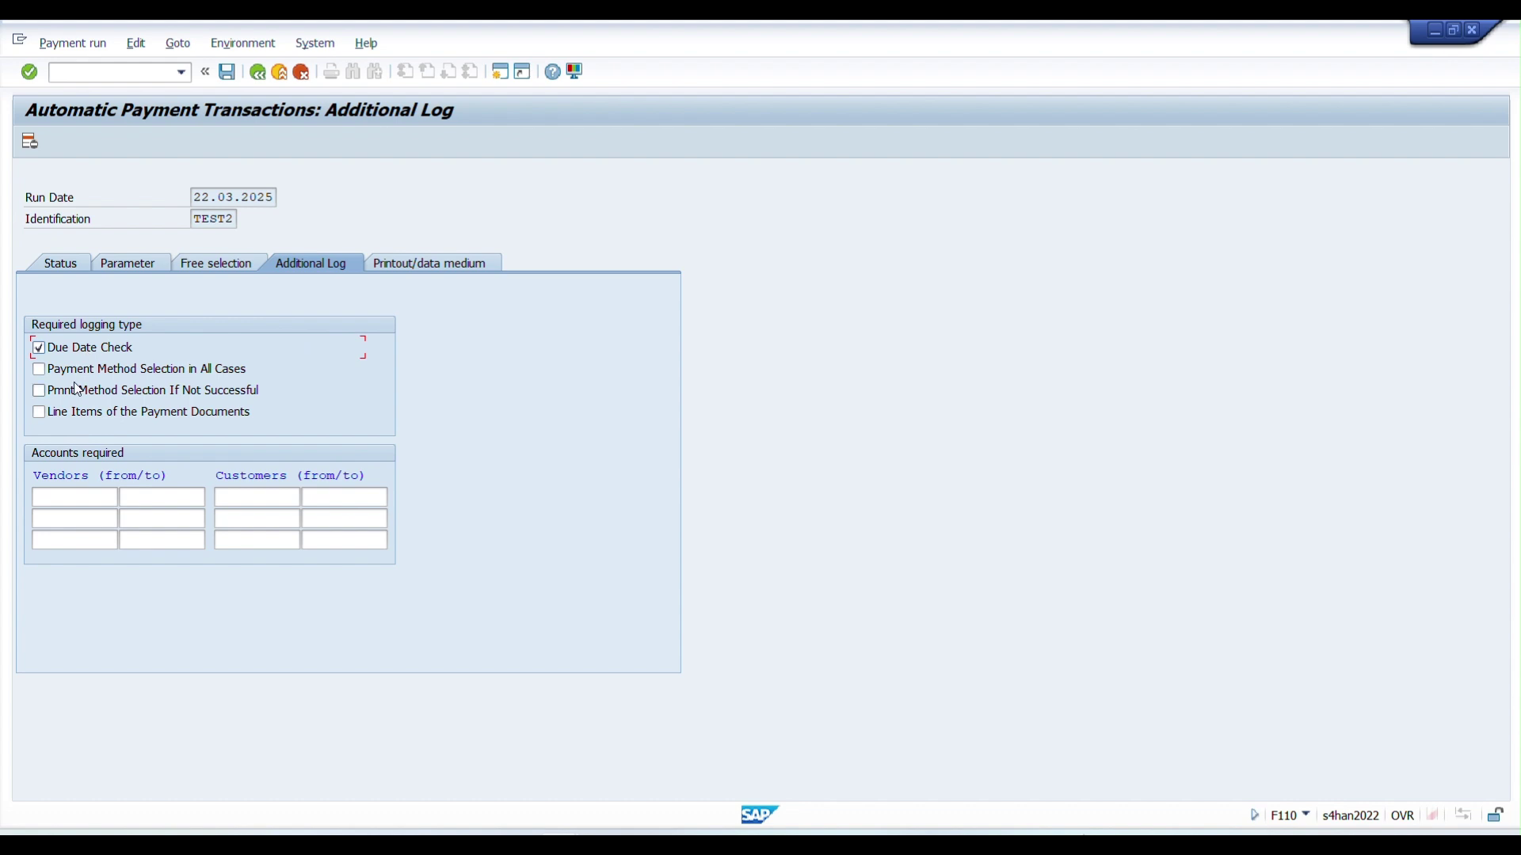
click(76, 370)
click(65, 413)
click(67, 500)
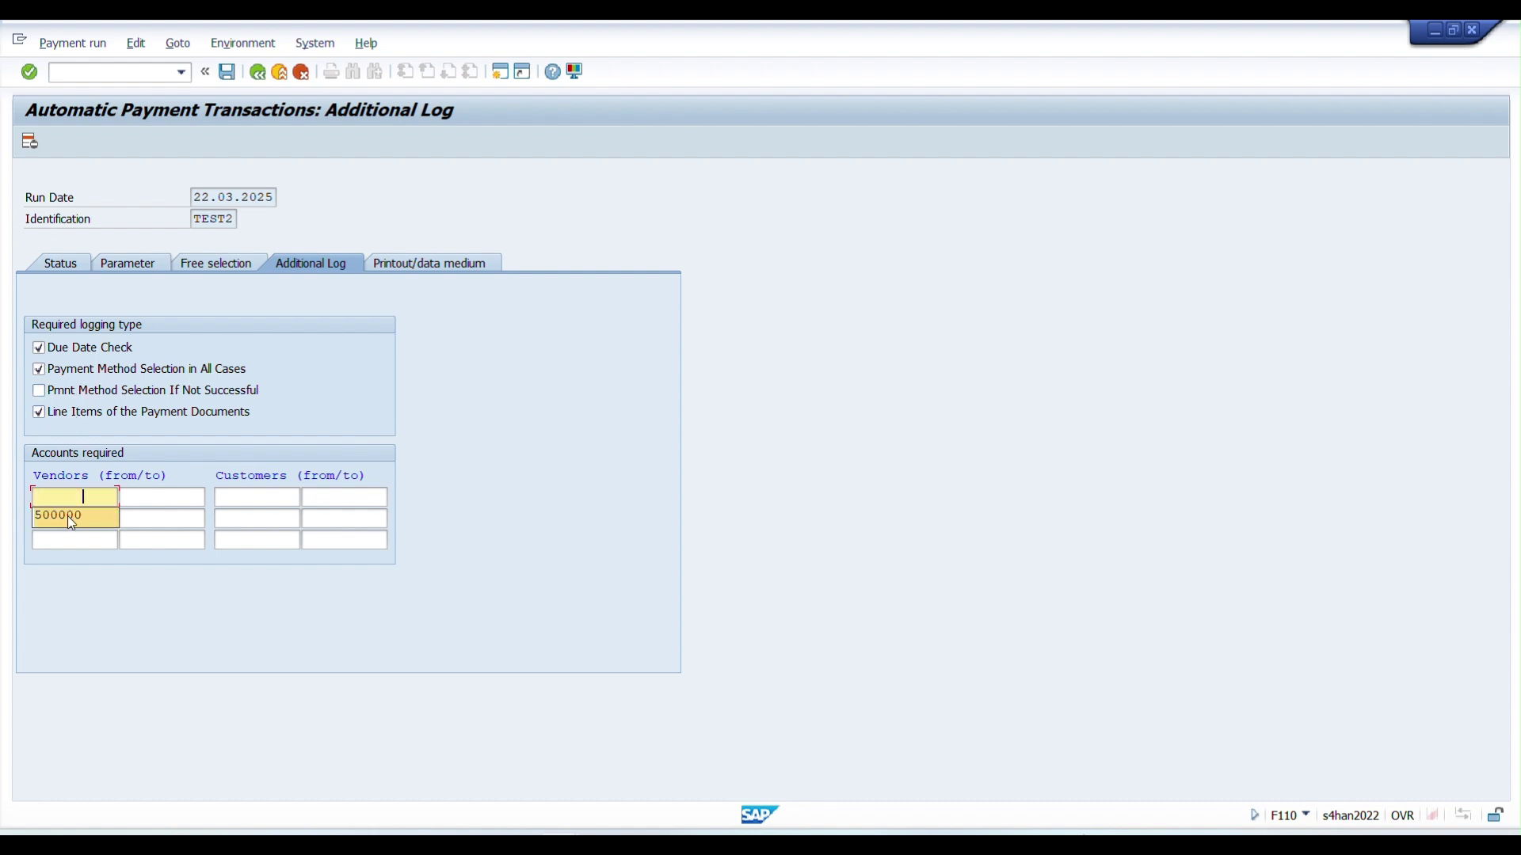
click(175, 495)
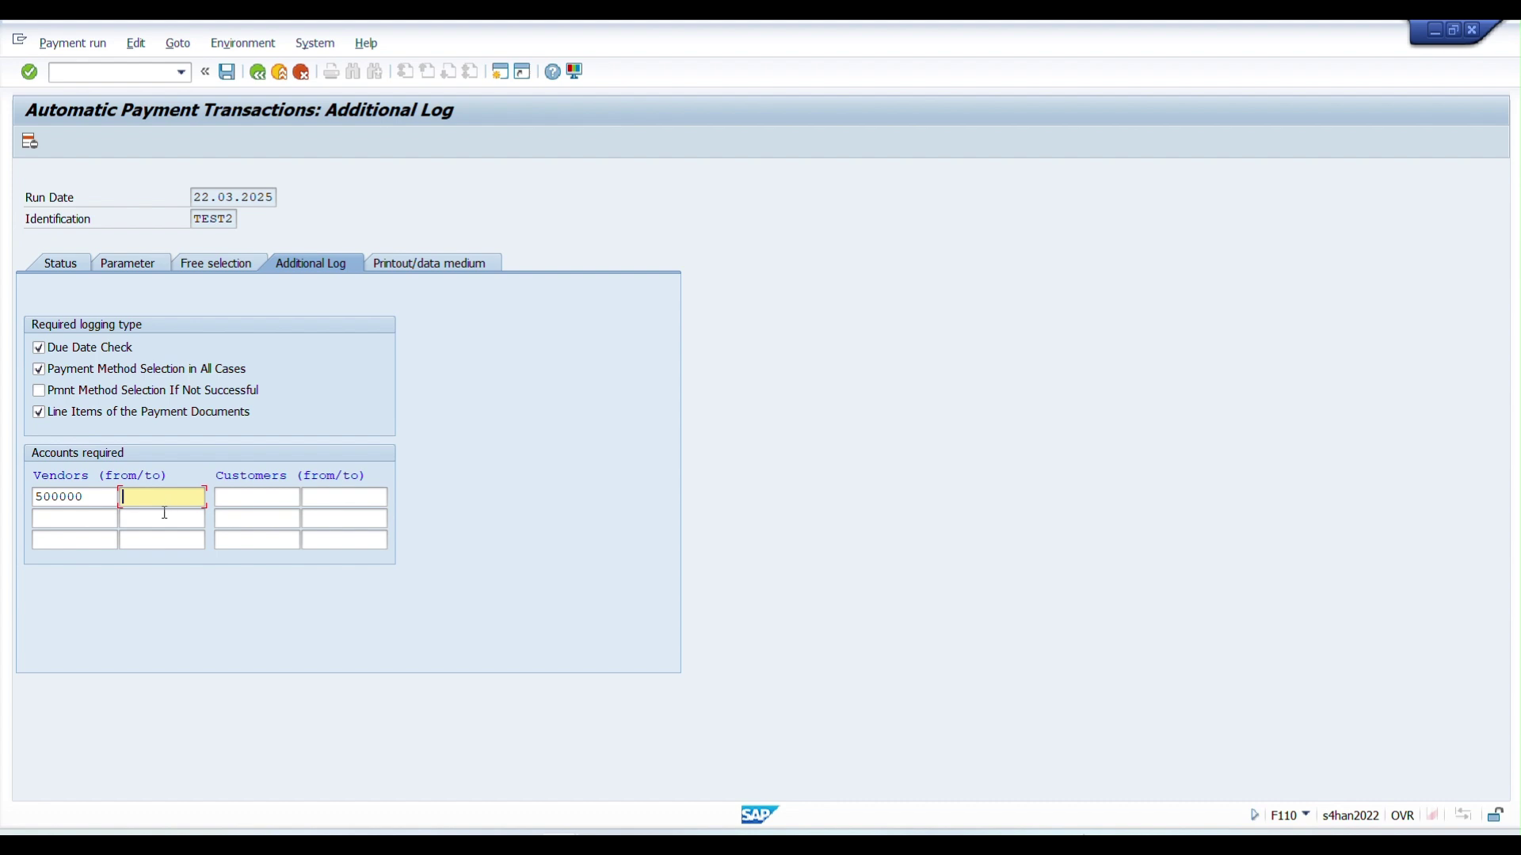
text(500010)
key(shift+Tab)
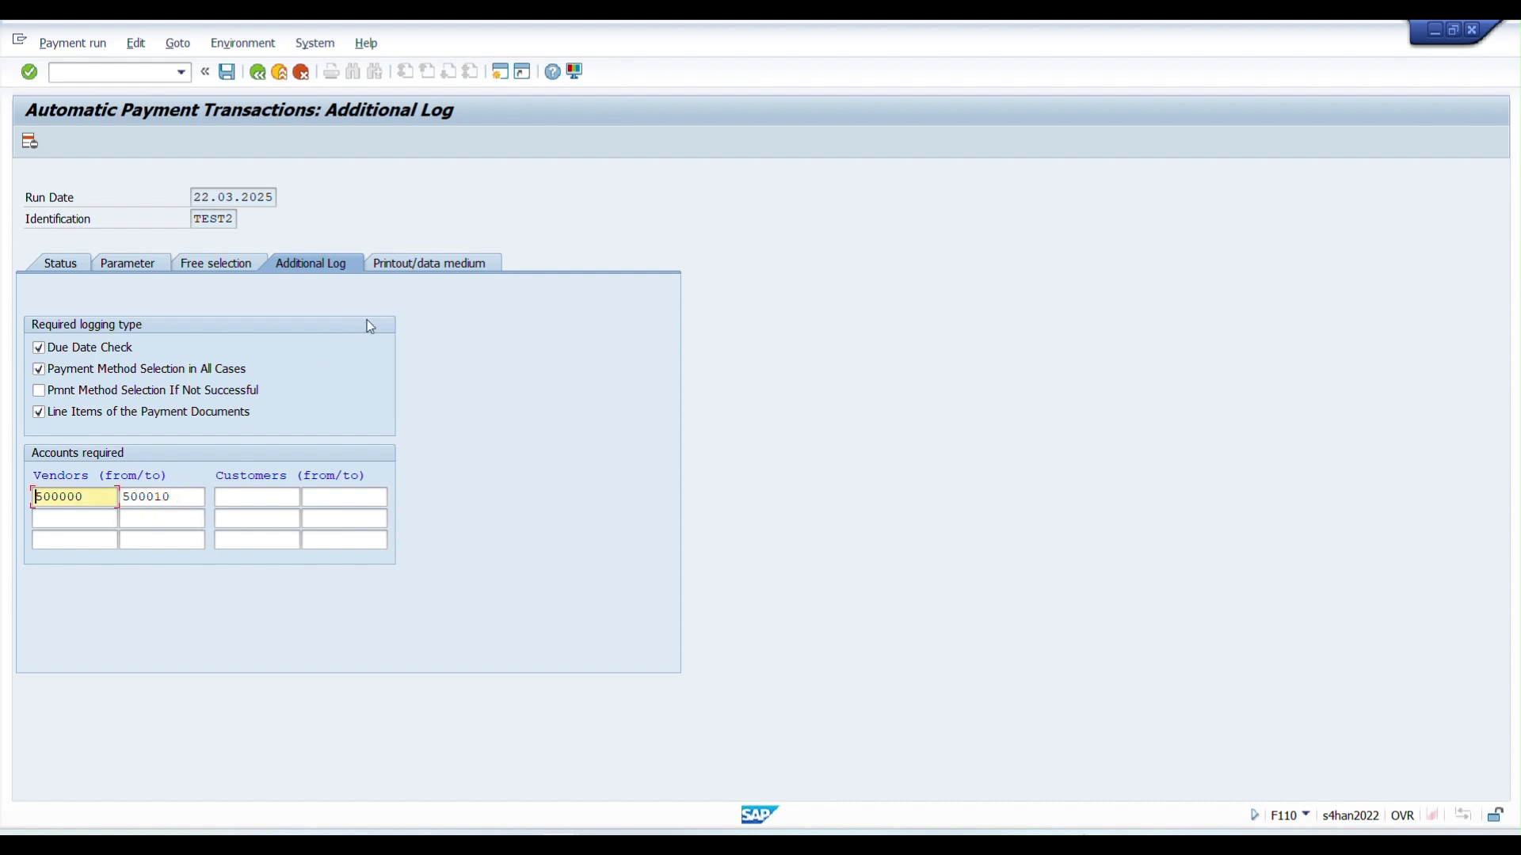
Step: Compare the form printing programs offered for the run with the payment methods in its parameters
click(435, 264)
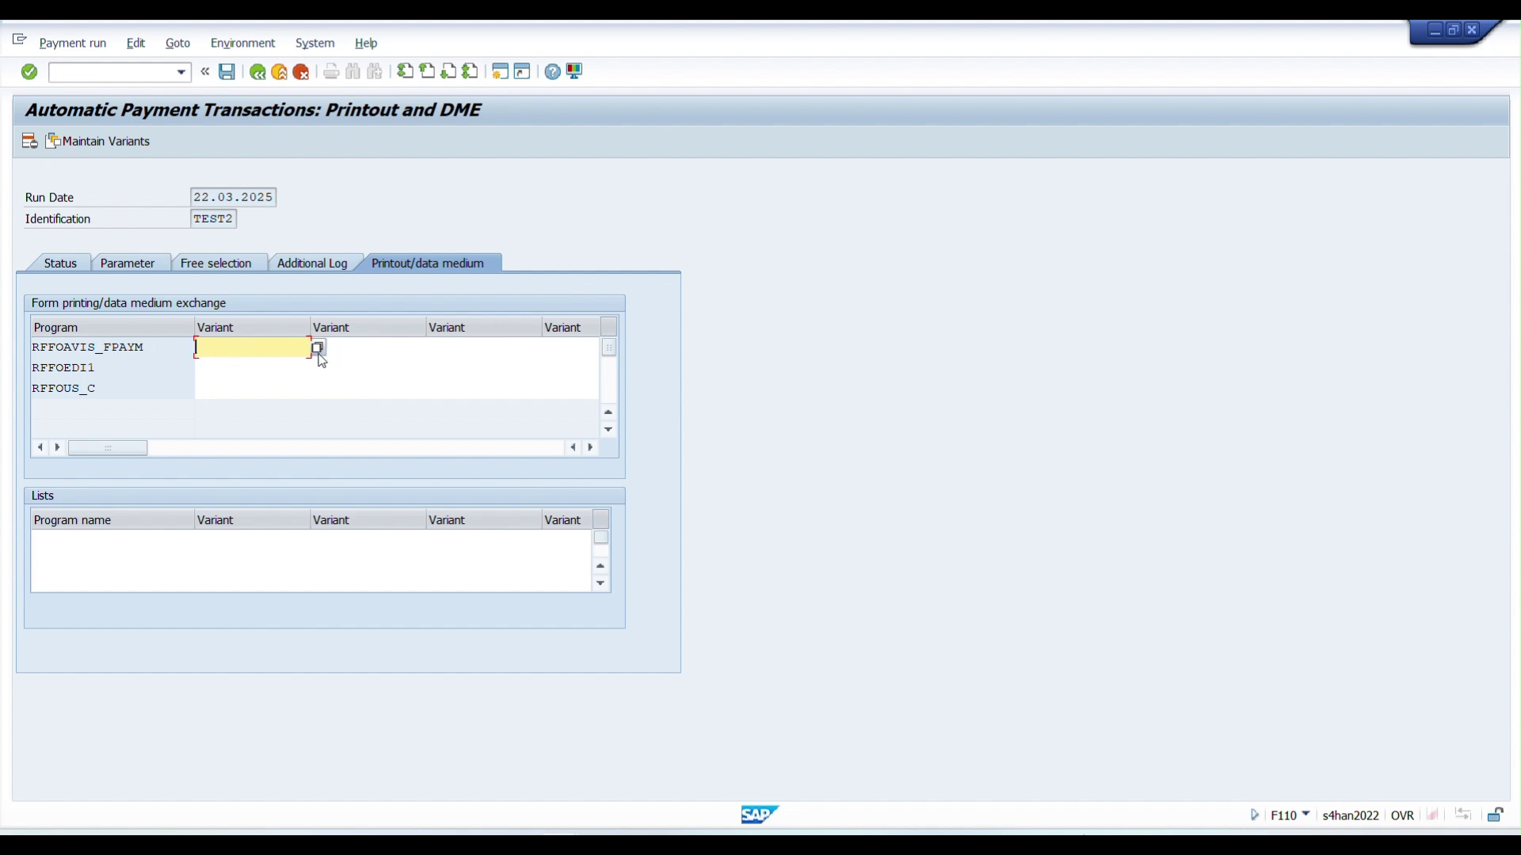
drag(120, 388, 21, 351)
key(Left)
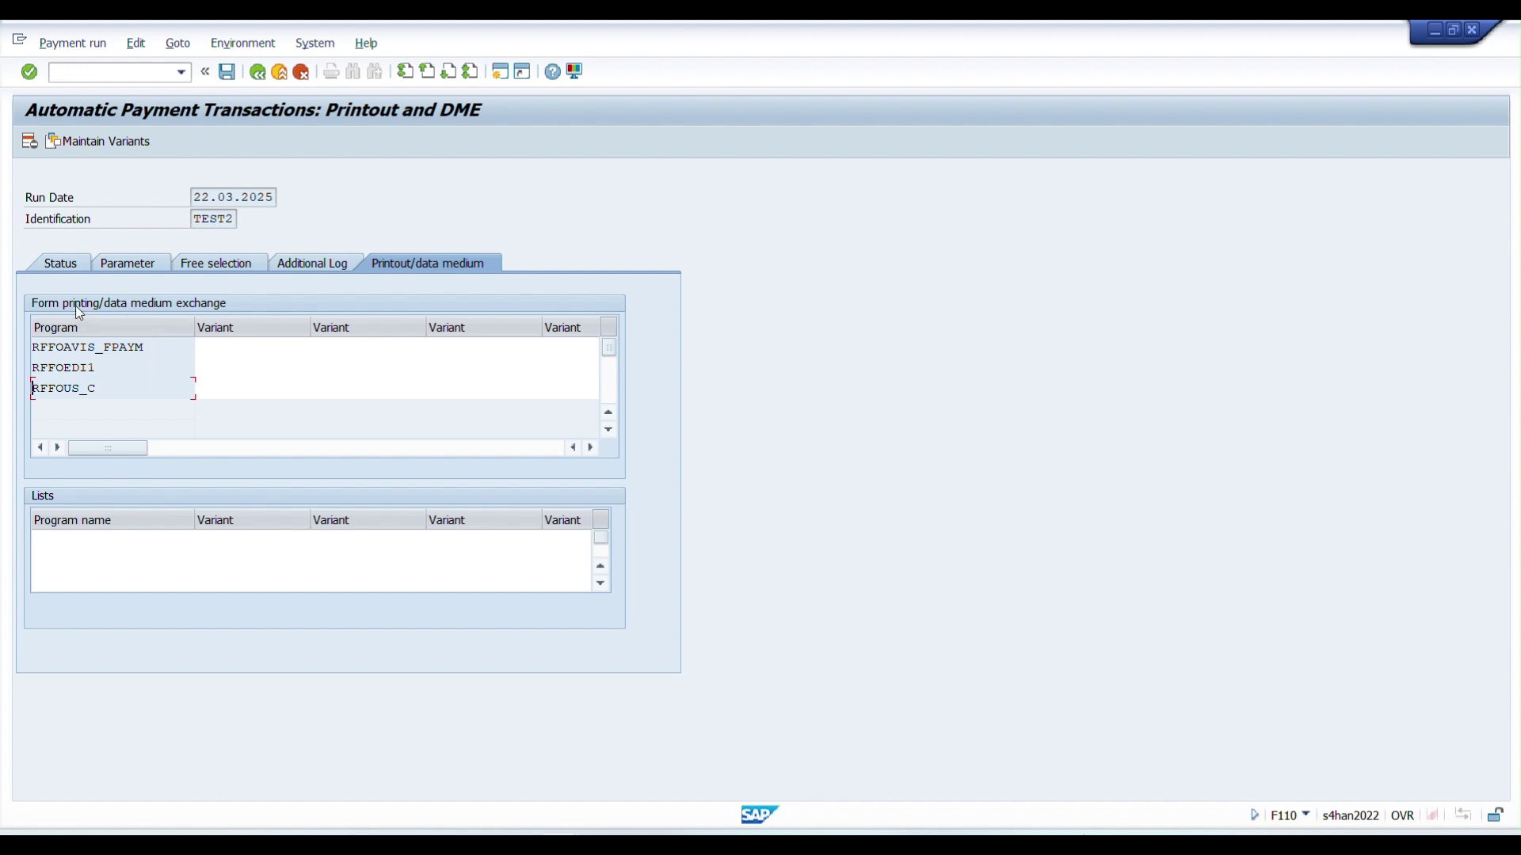
click(125, 263)
click(462, 388)
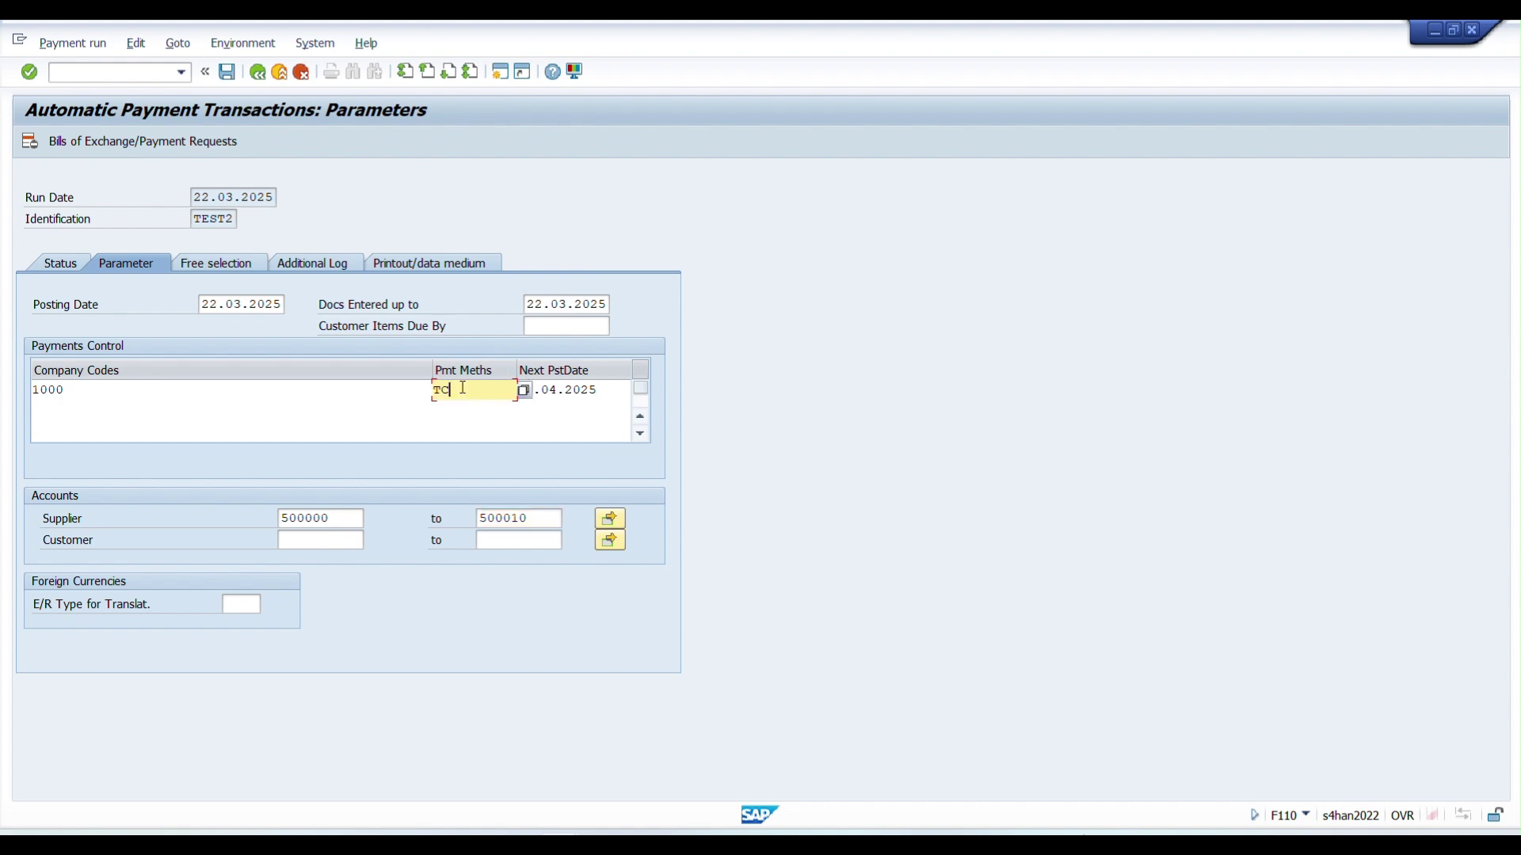
click(447, 261)
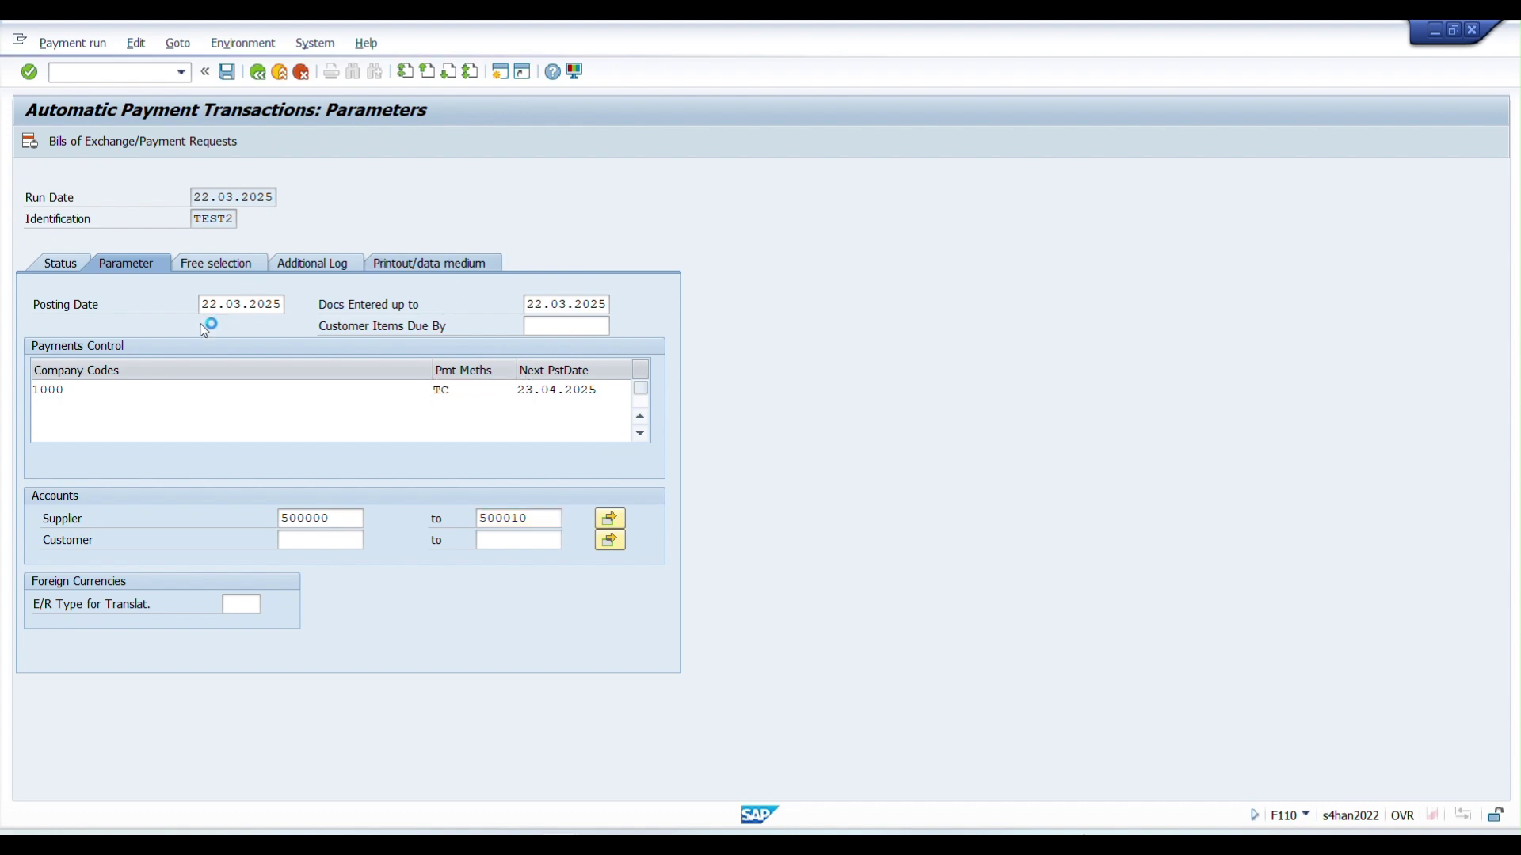
click(153, 348)
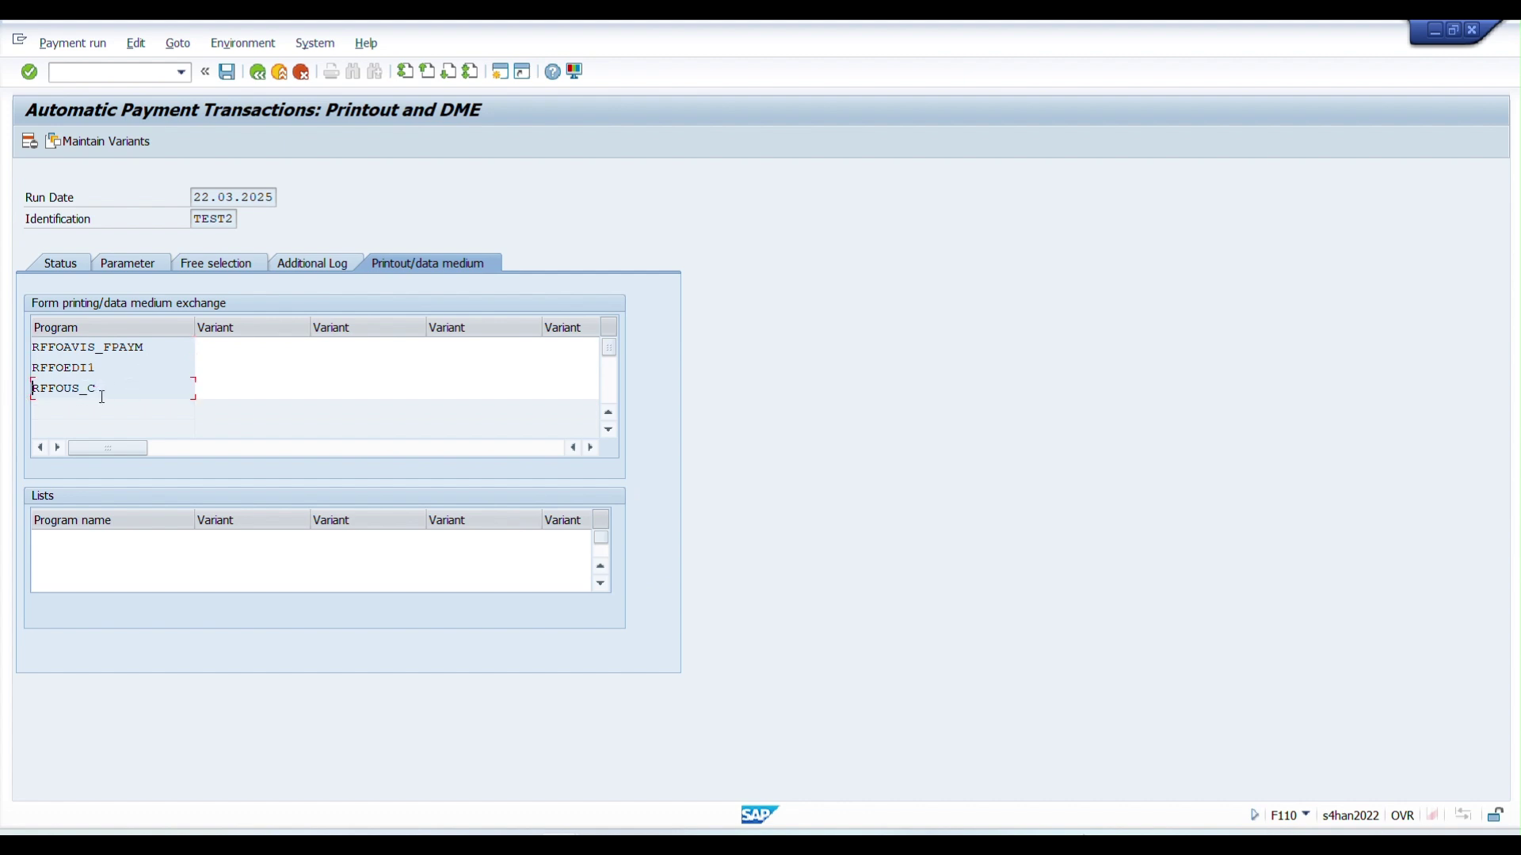
Step: Assign variant 1000_PMW to the print program RFFOAVIS_FPAYM
click(237, 349)
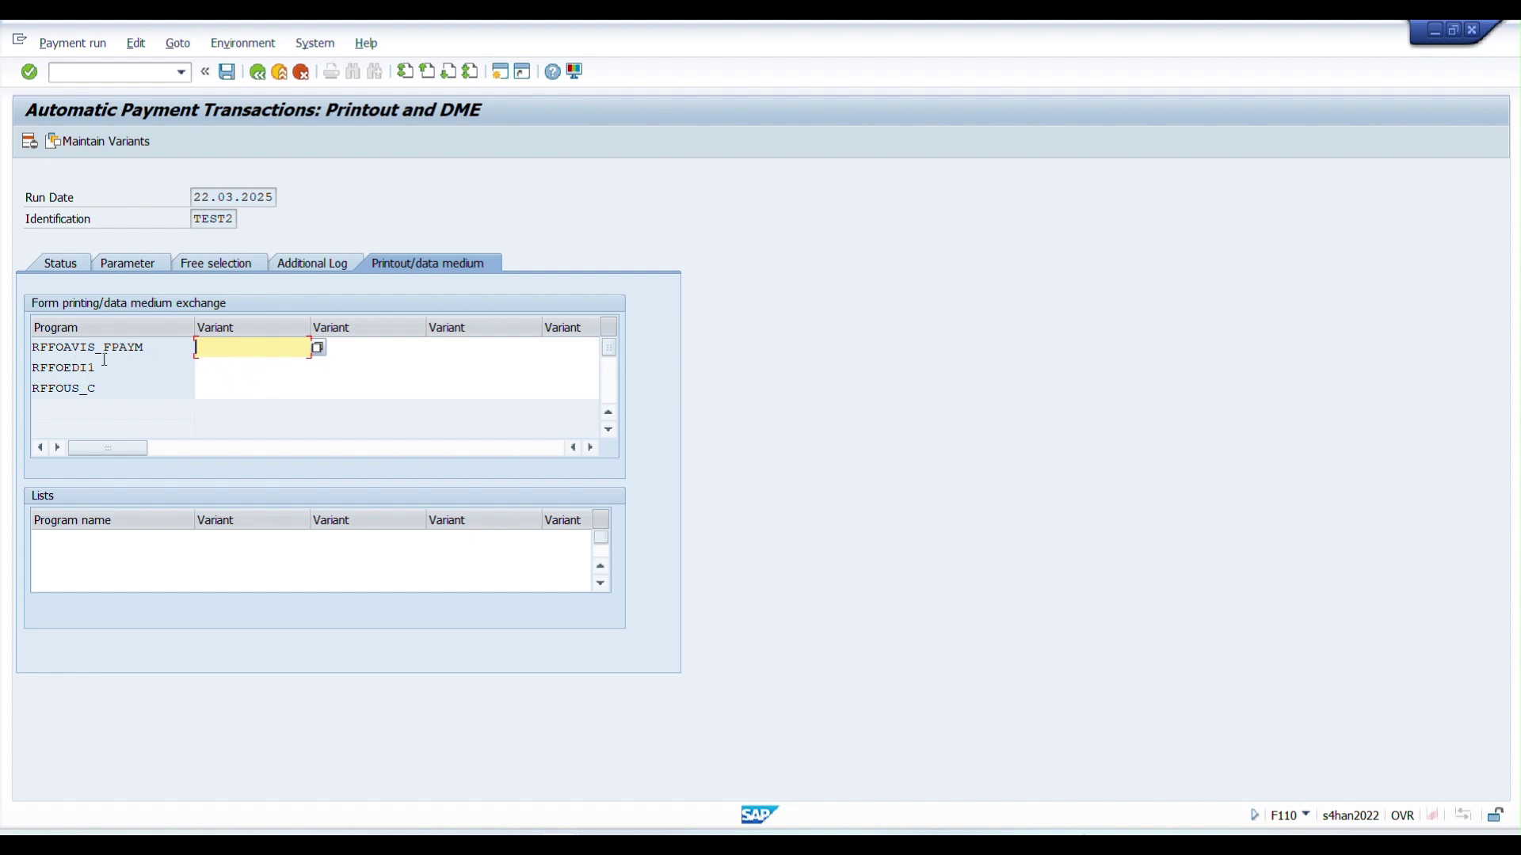
click(318, 348)
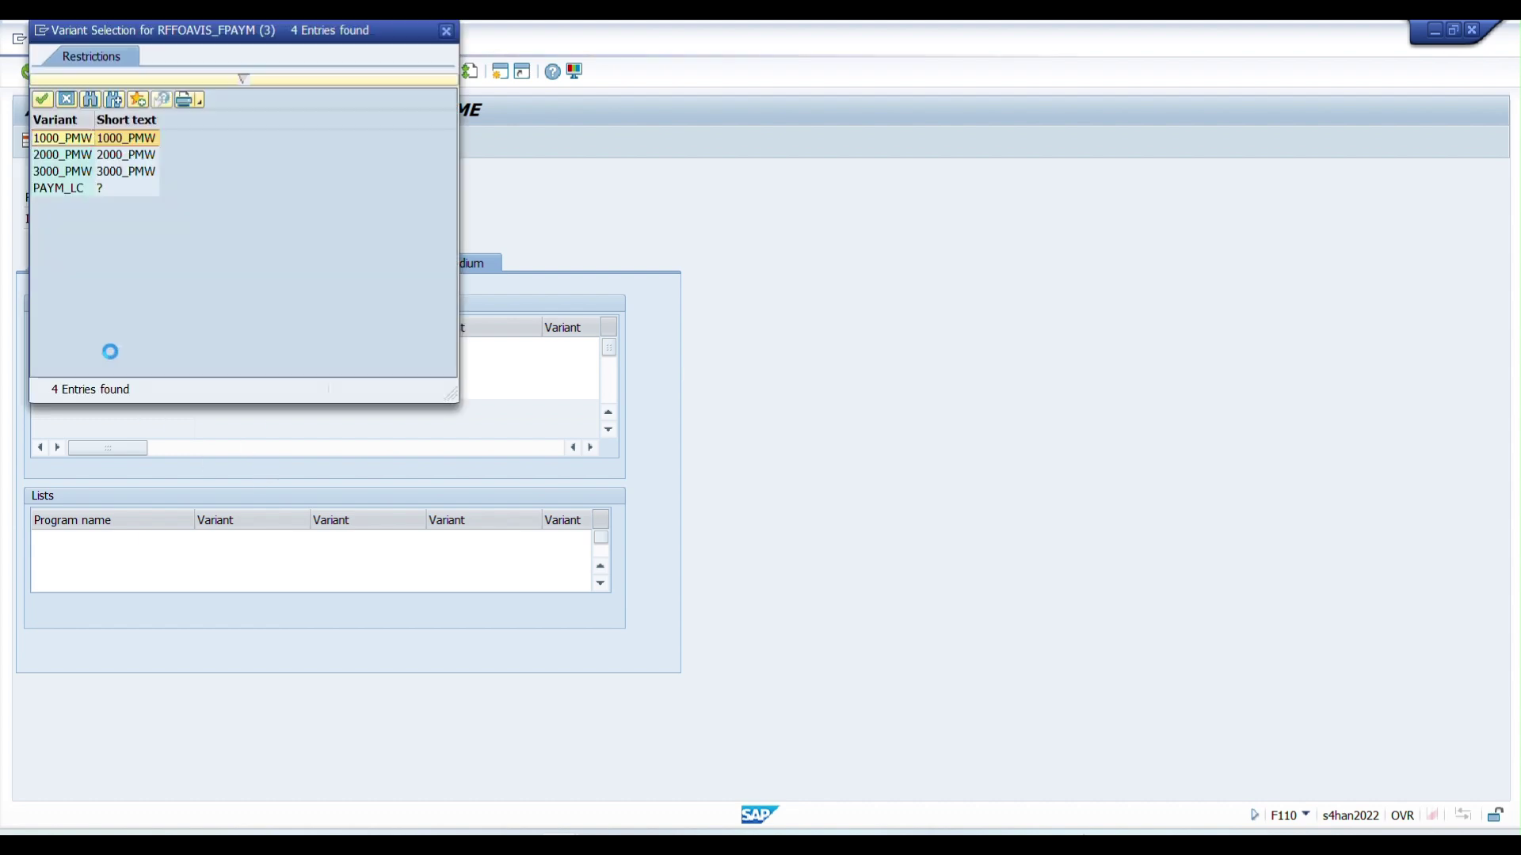
click(308, 342)
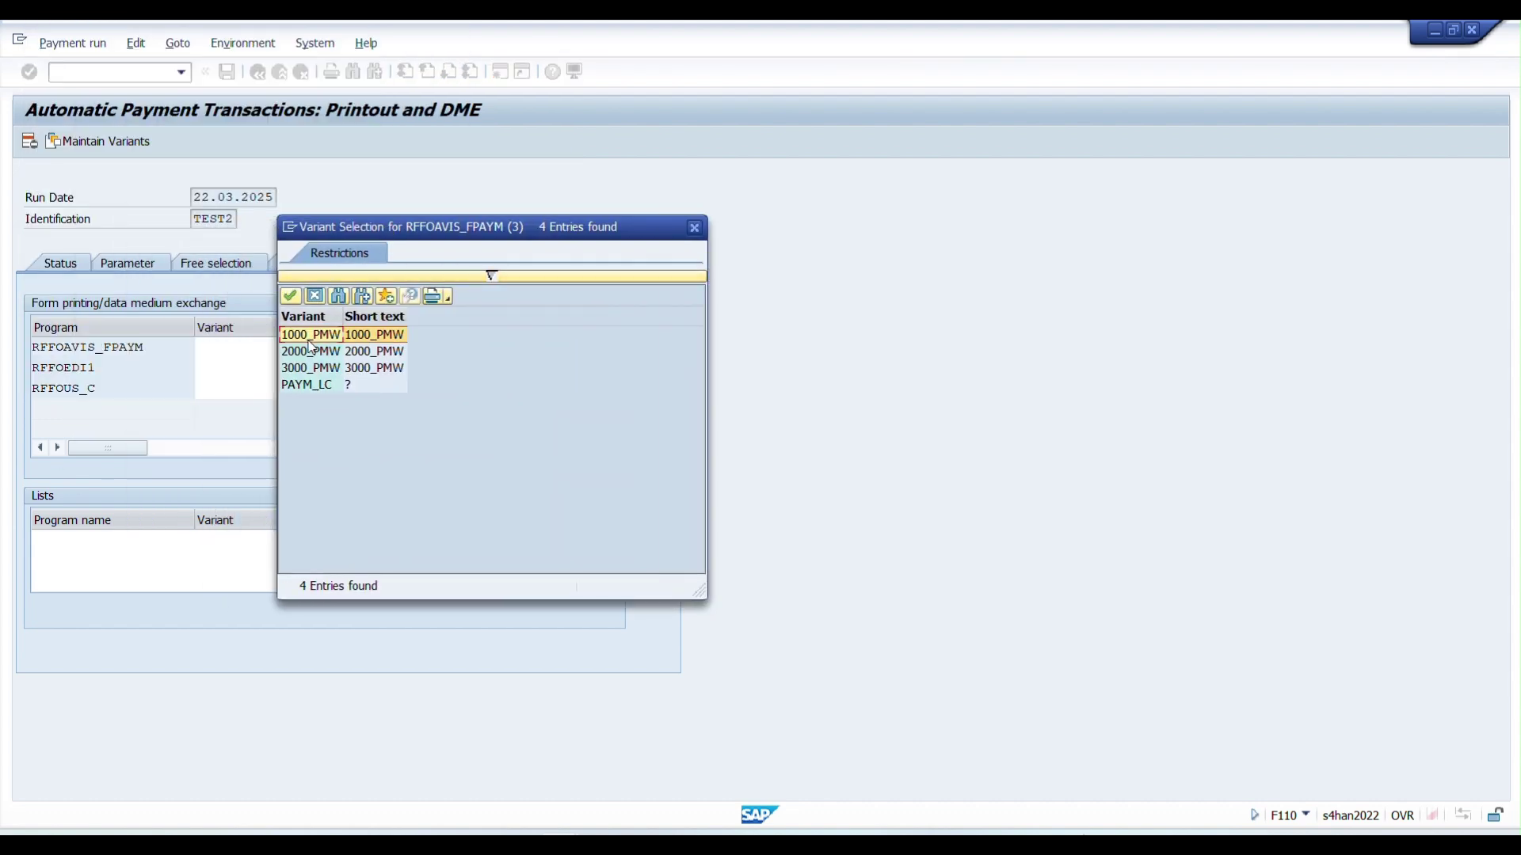
click(308, 341)
Step: Assign variant 1000_HDFC to the print program RFFOUS_C and save the payment run details
click(202, 389)
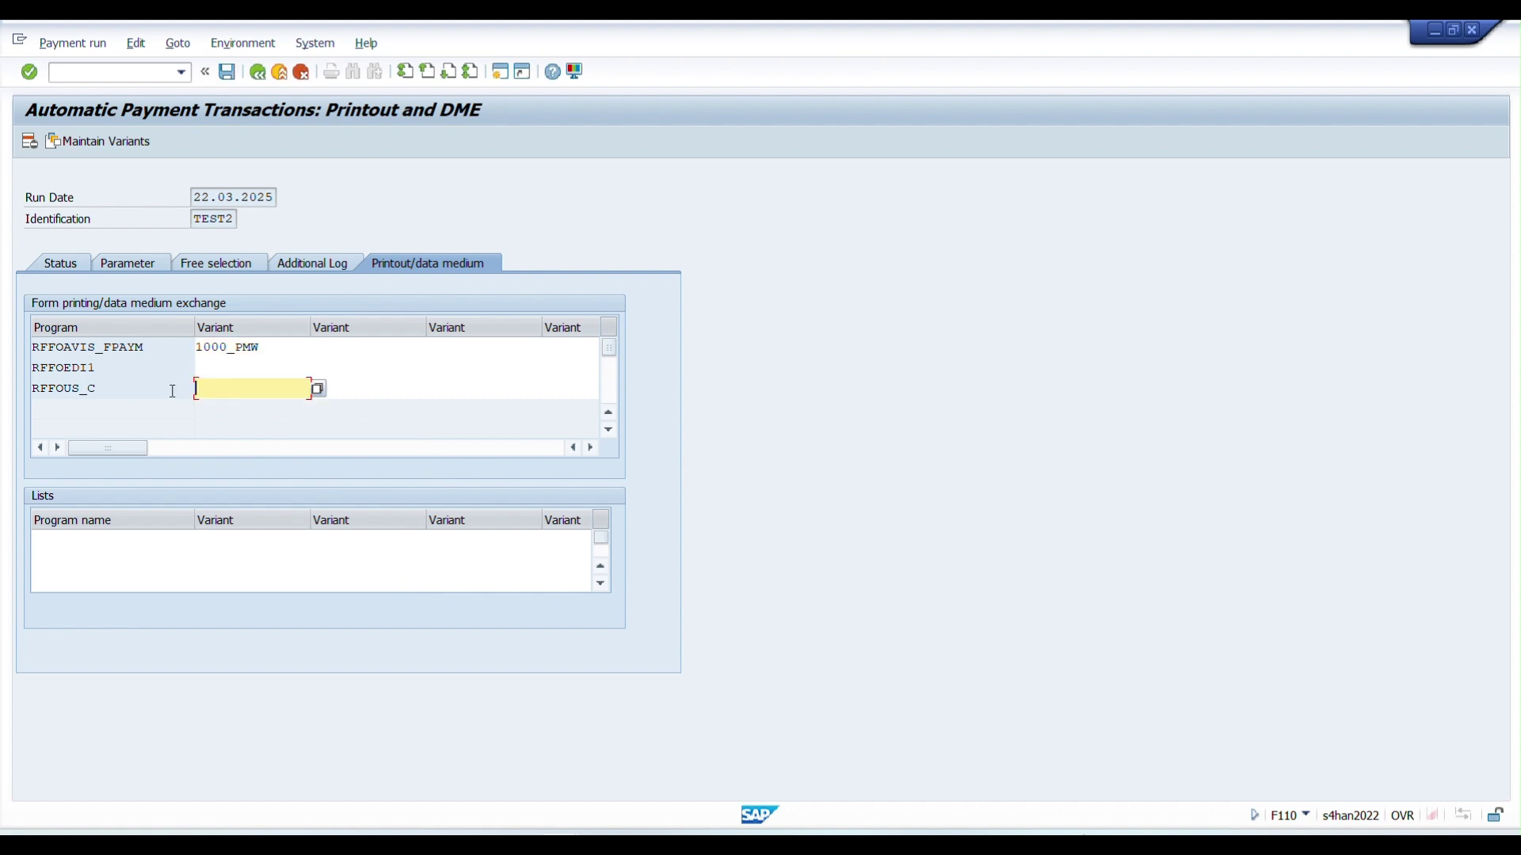
click(32, 388)
click(259, 390)
click(314, 389)
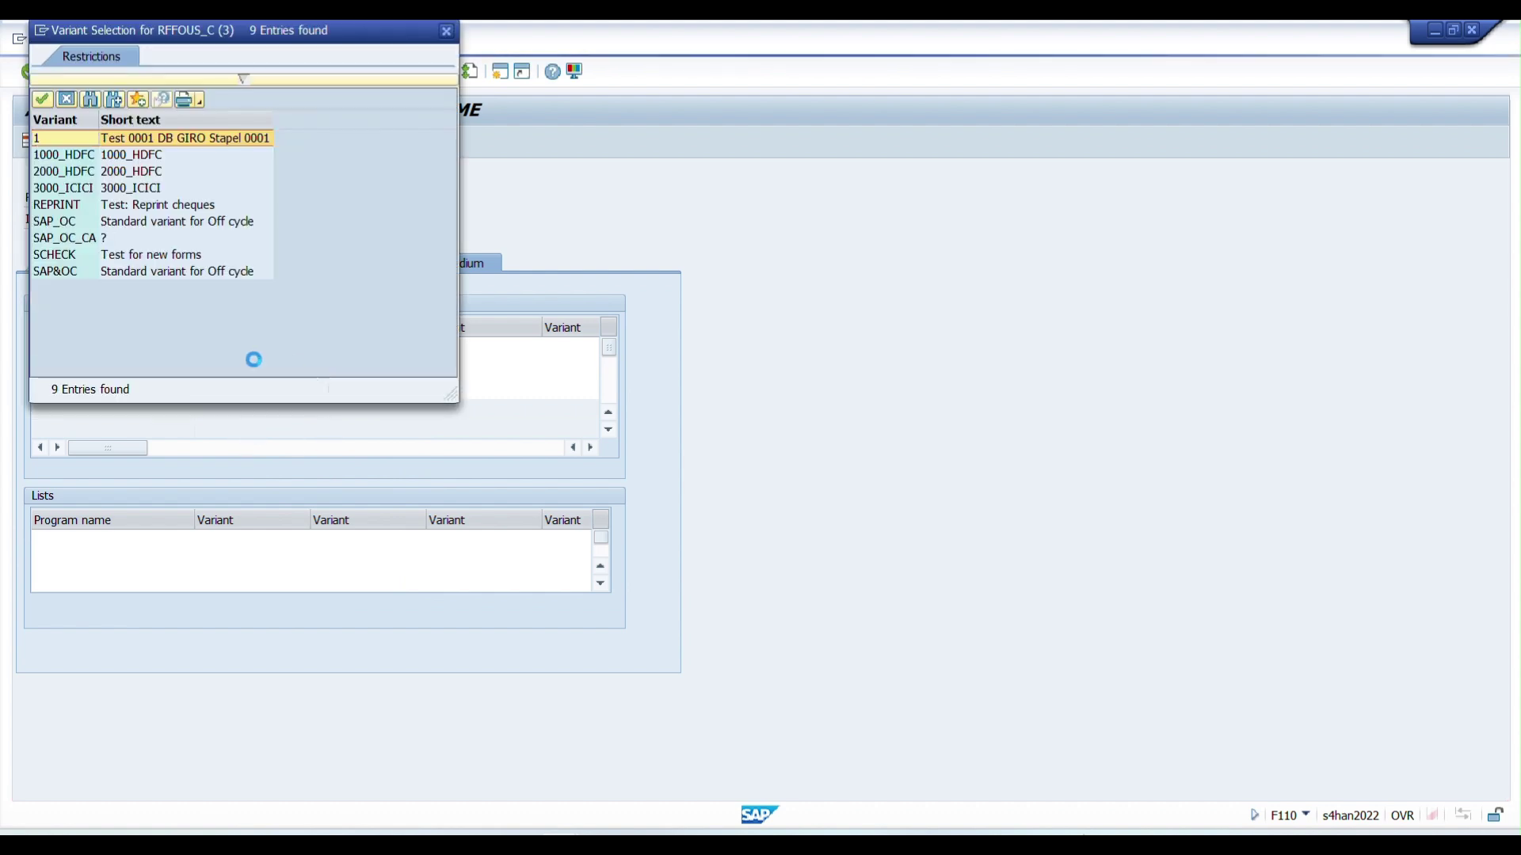
double_click(123, 155)
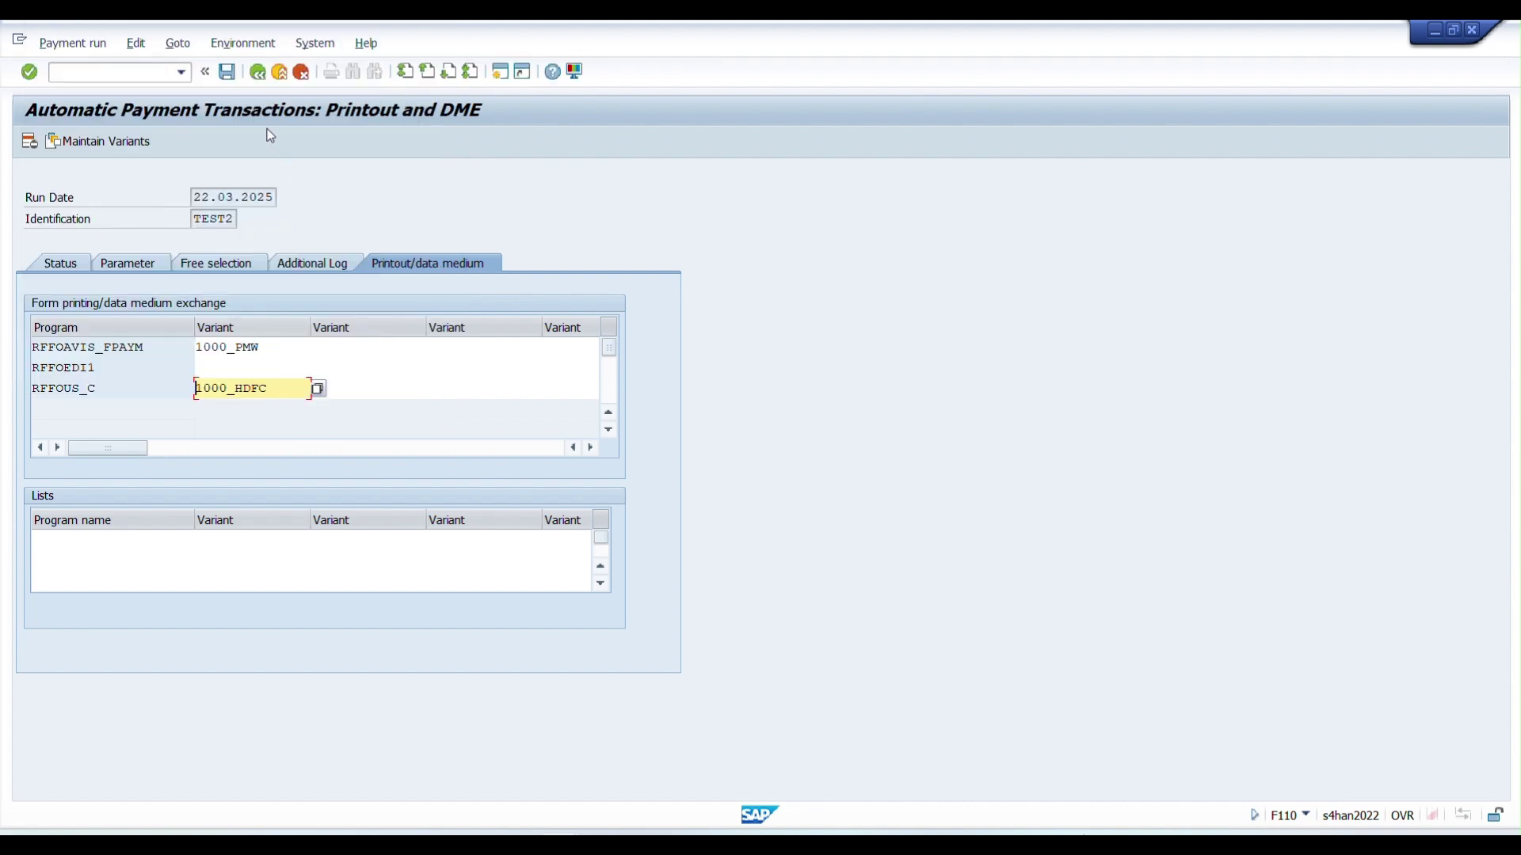
click(226, 72)
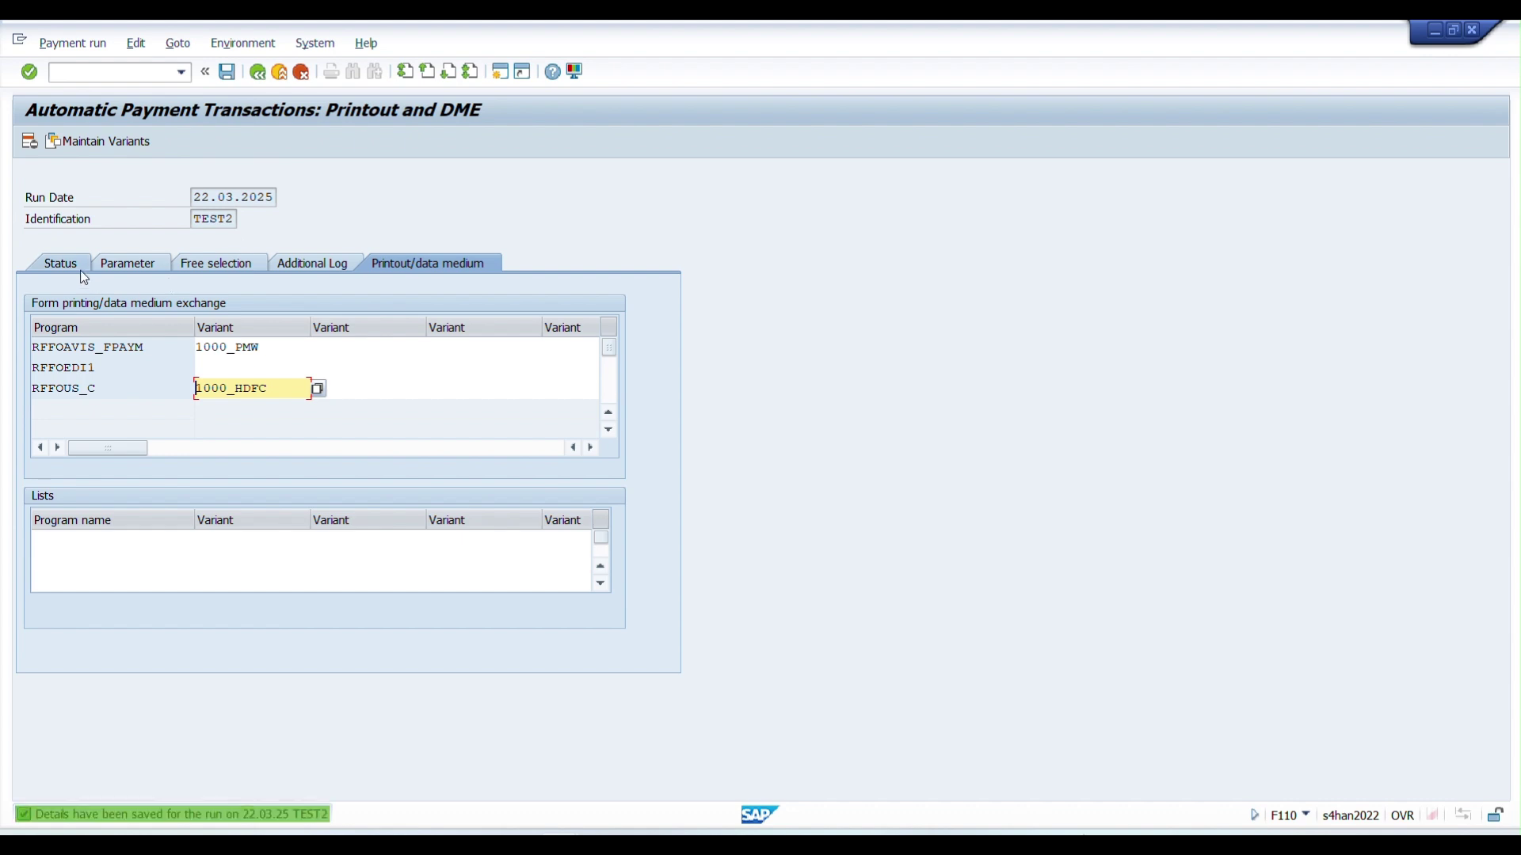
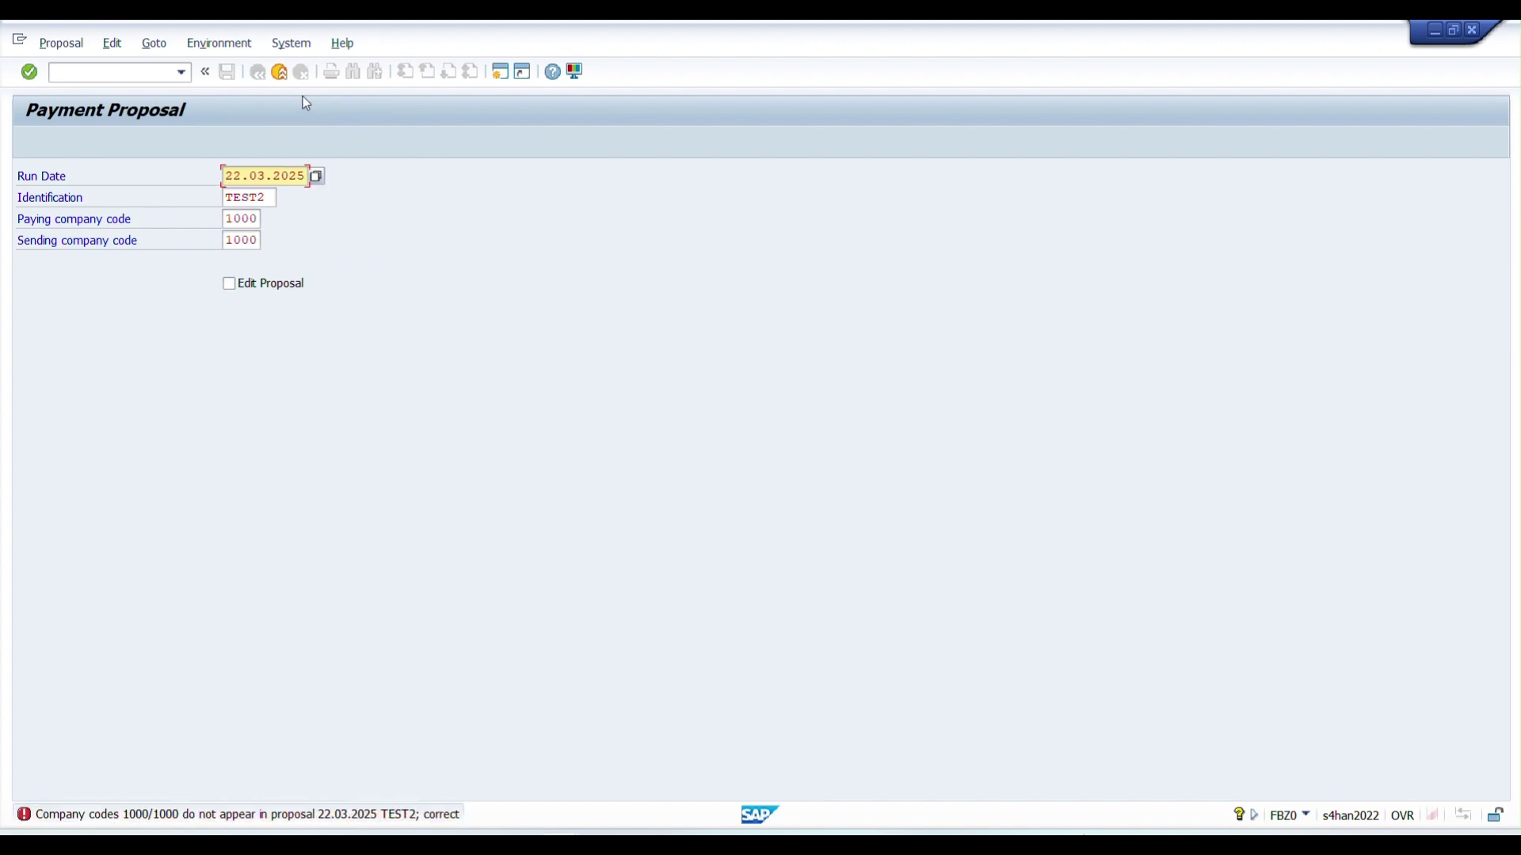
Step: Leave the payment proposal display and examine the vendor messages in the TEST2 proposal log and the run's parameters
click(279, 72)
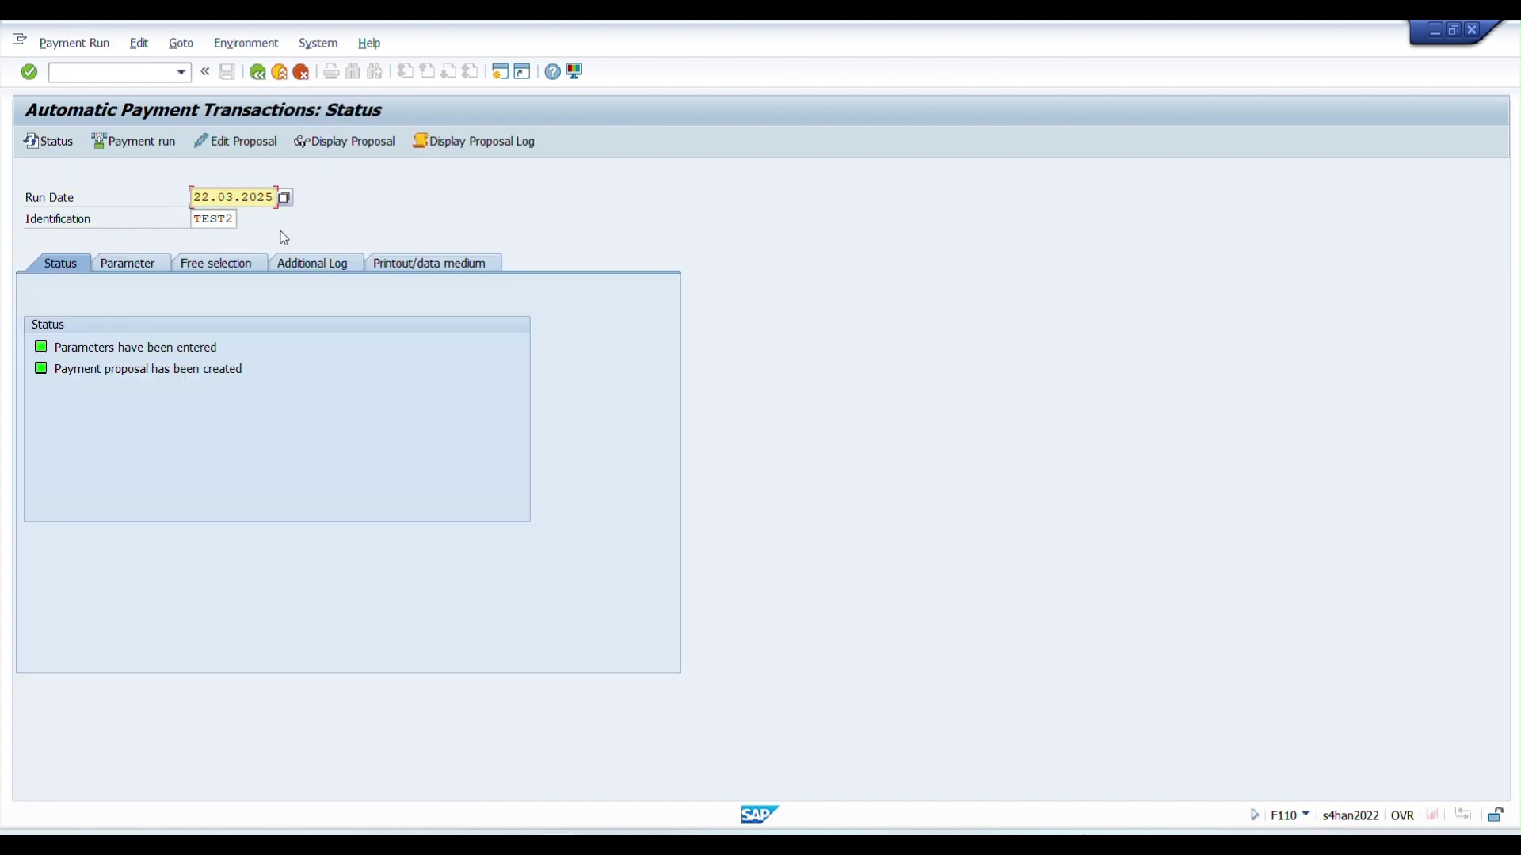
click(458, 140)
drag(183, 309, 763, 318)
key(ctrl+c)
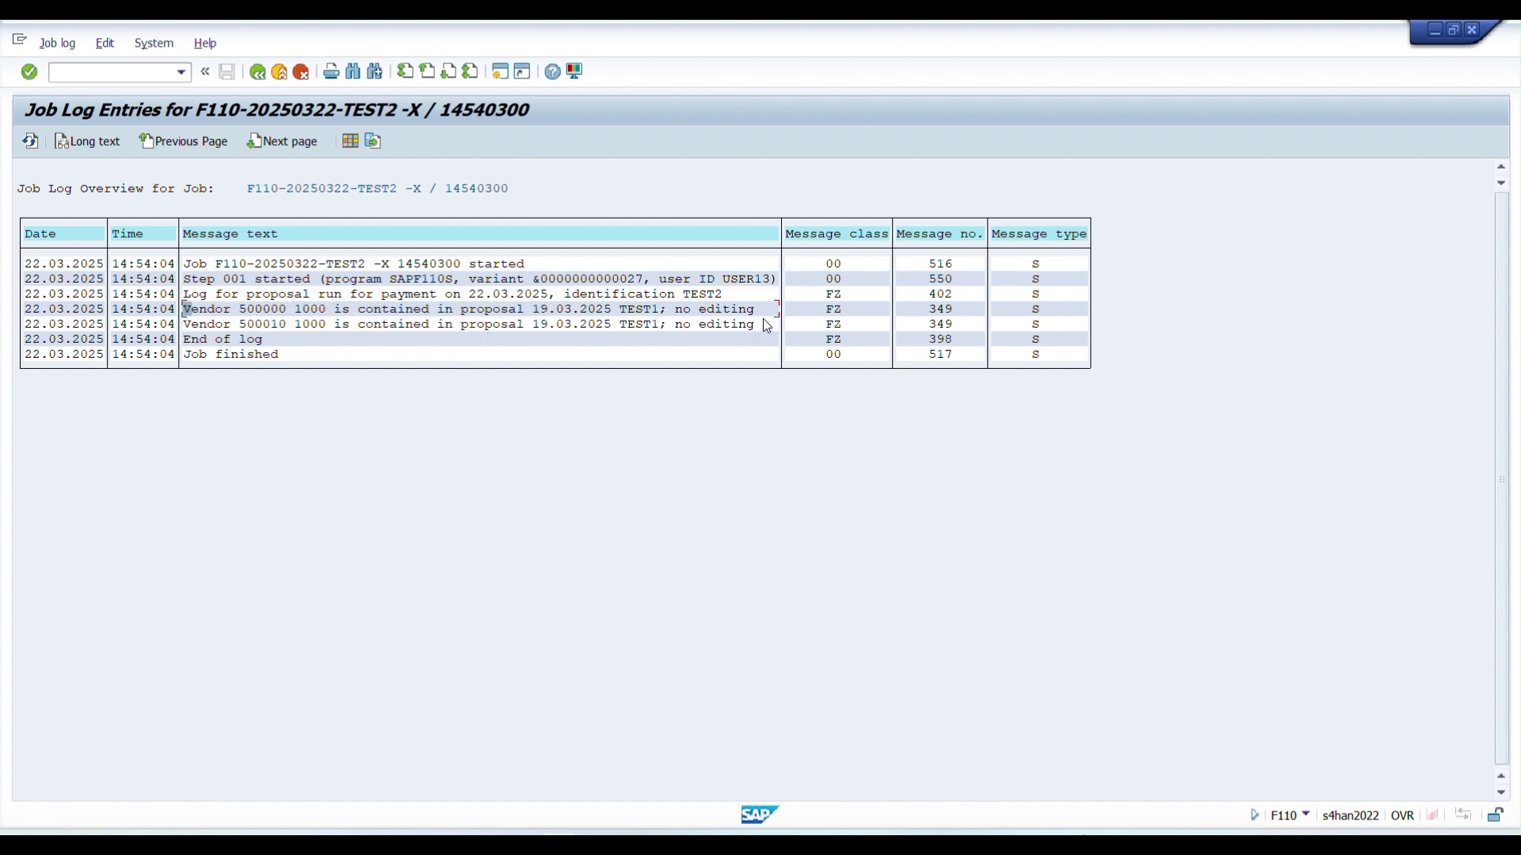
click(258, 75)
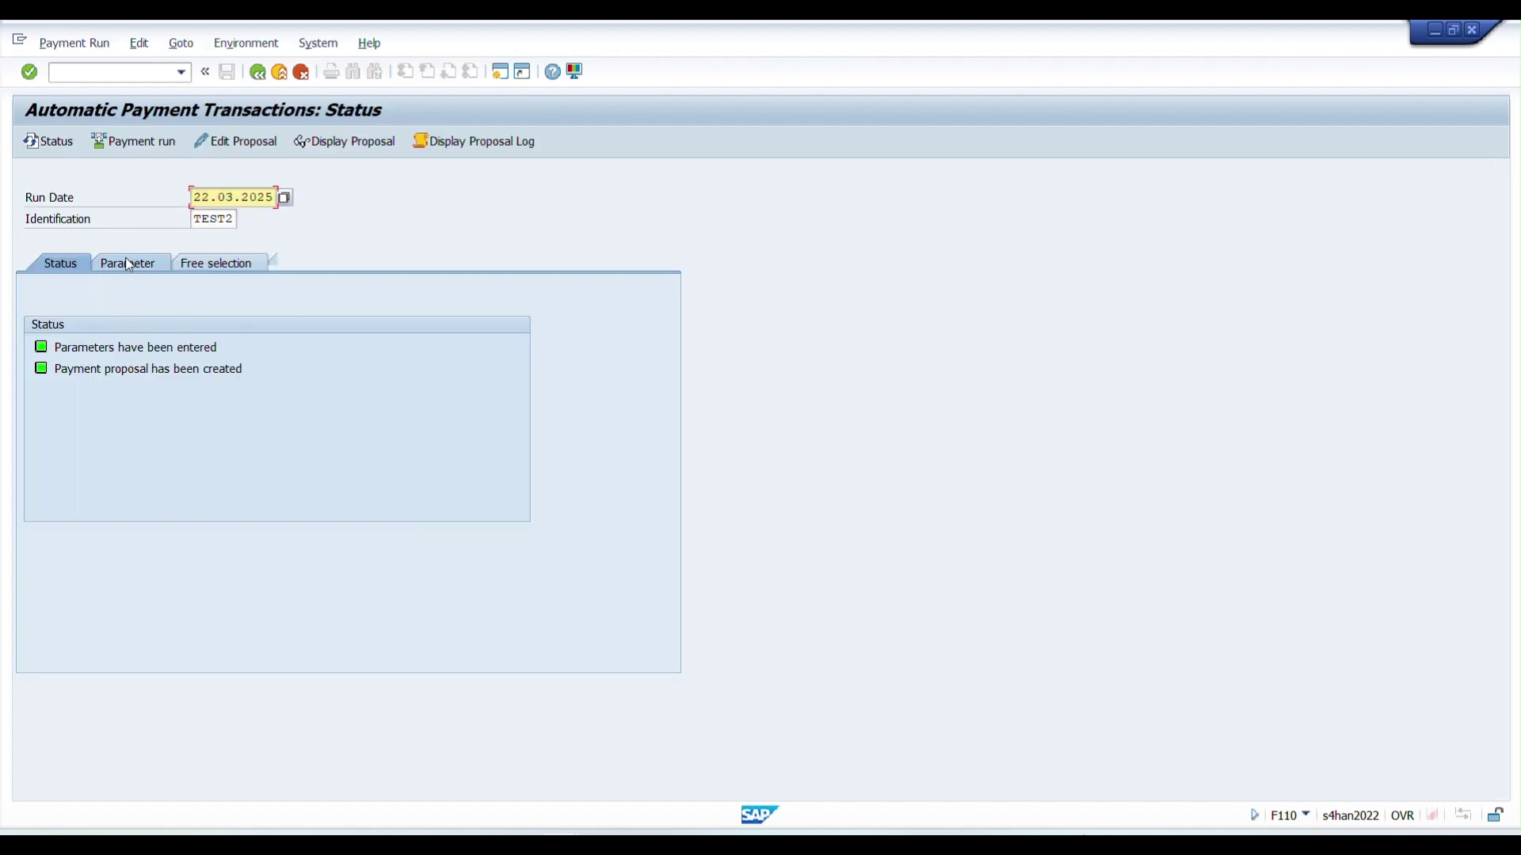
click(128, 264)
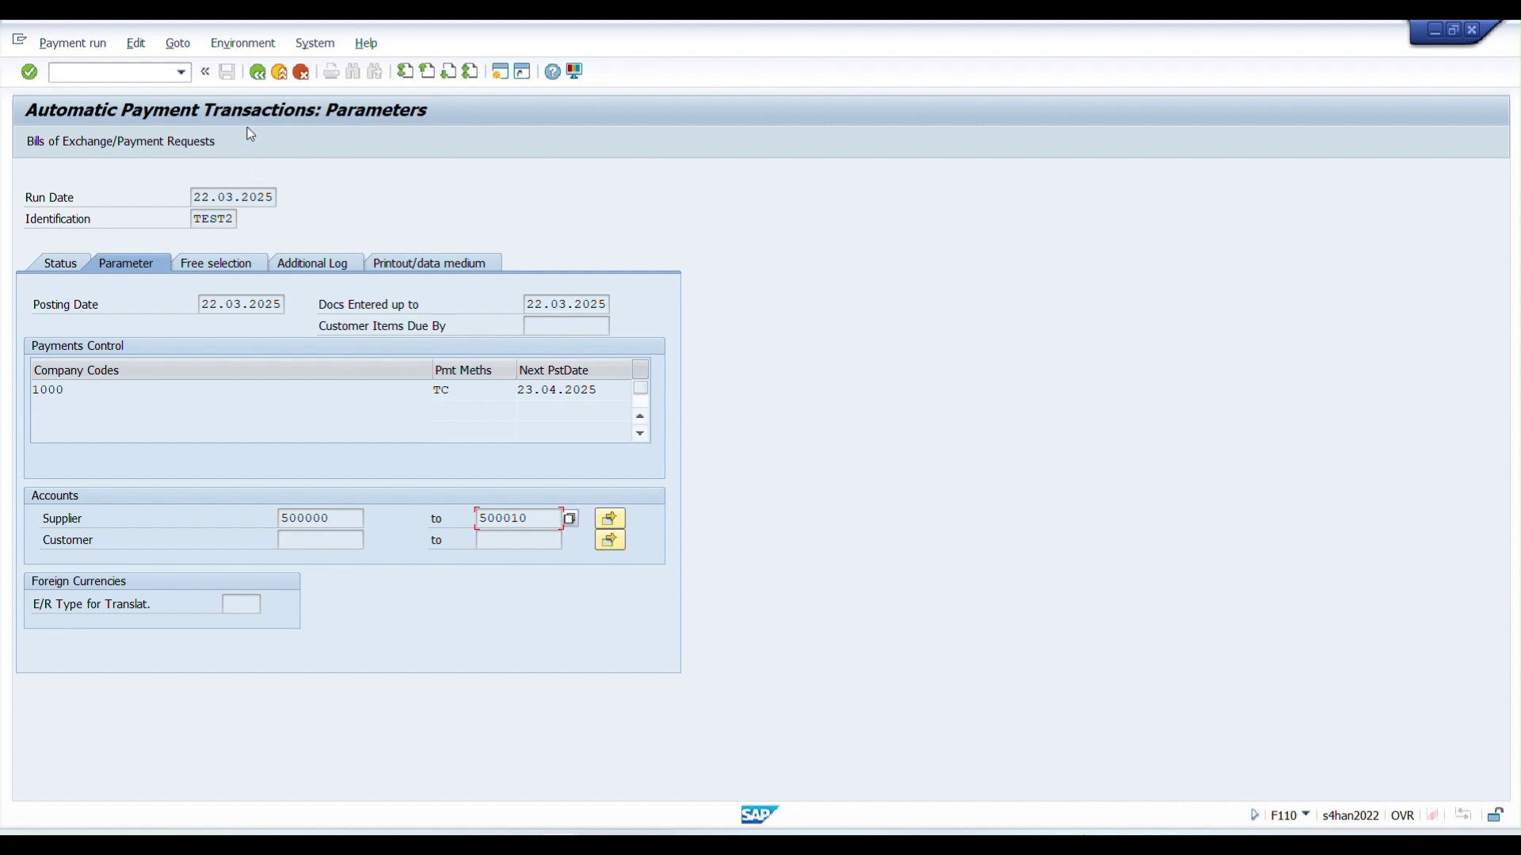
click(63, 261)
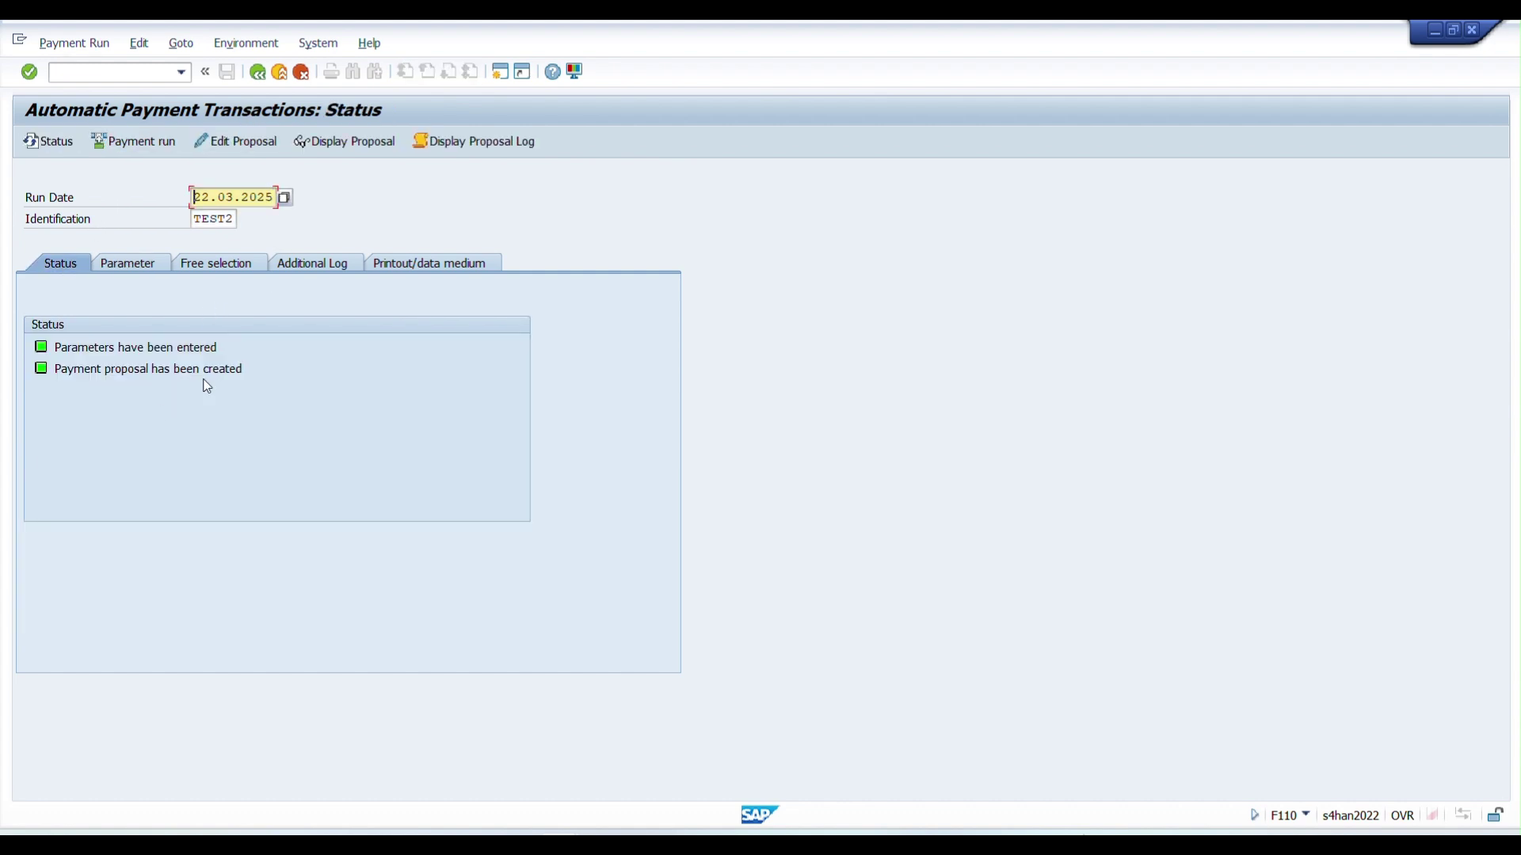
Step: Open payment run TEST1 of 19.03.2025 and delete its payment proposal
click(283, 198)
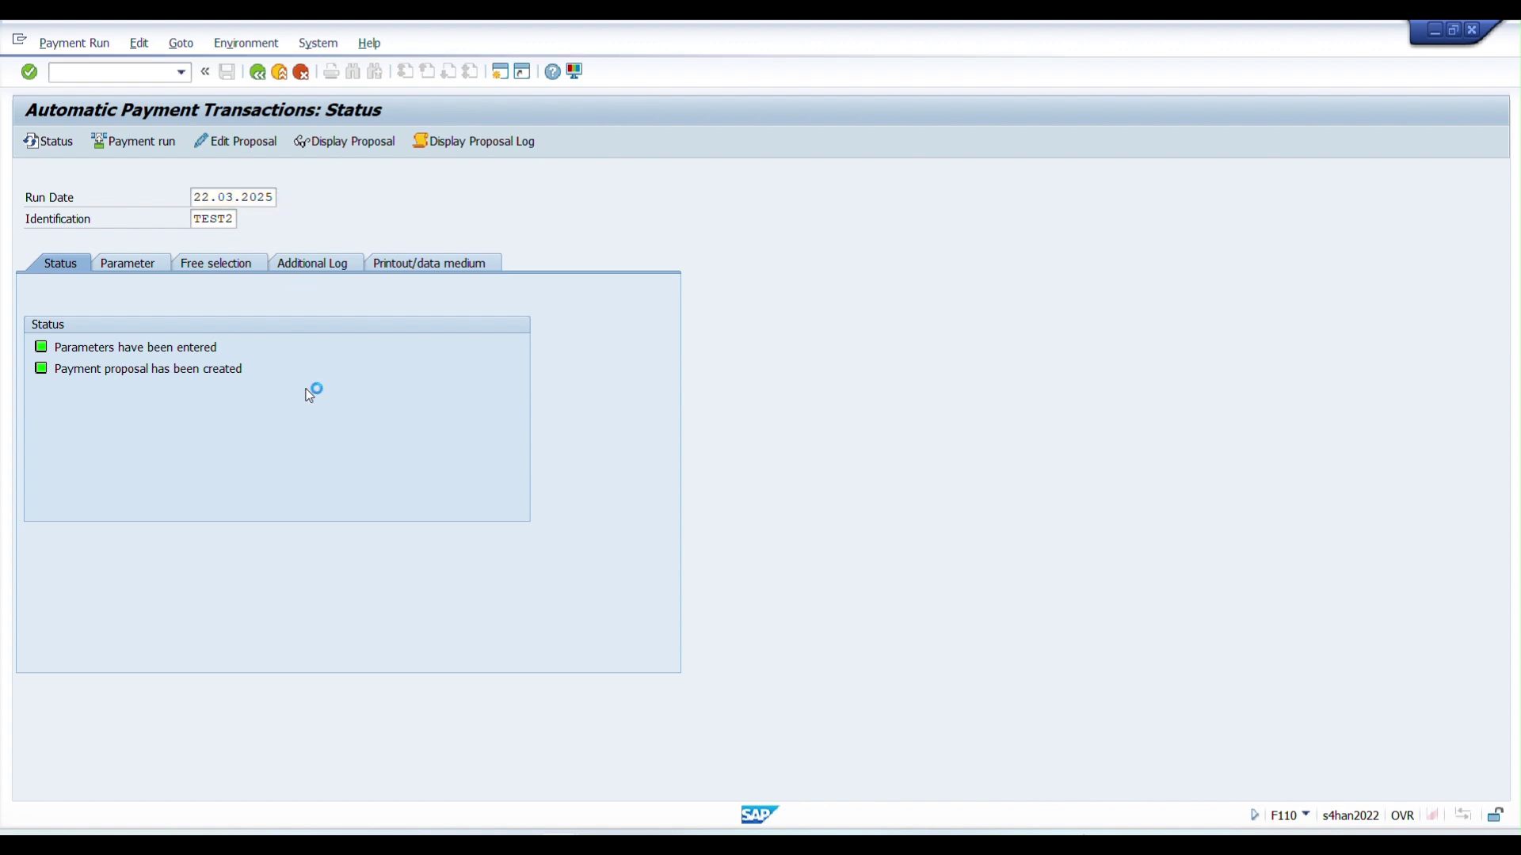
double_click(69, 174)
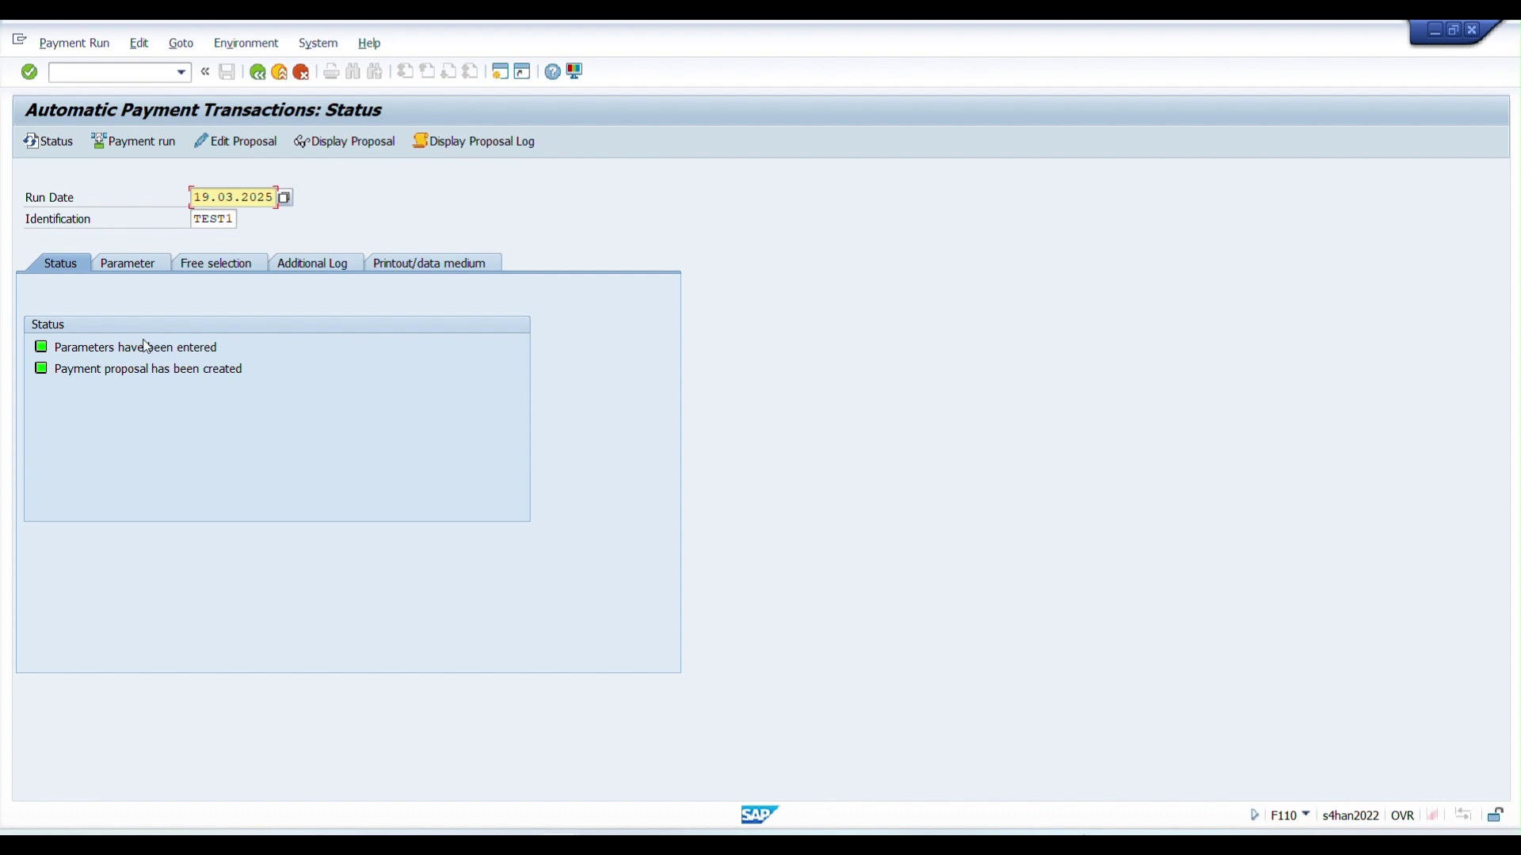
click(139, 44)
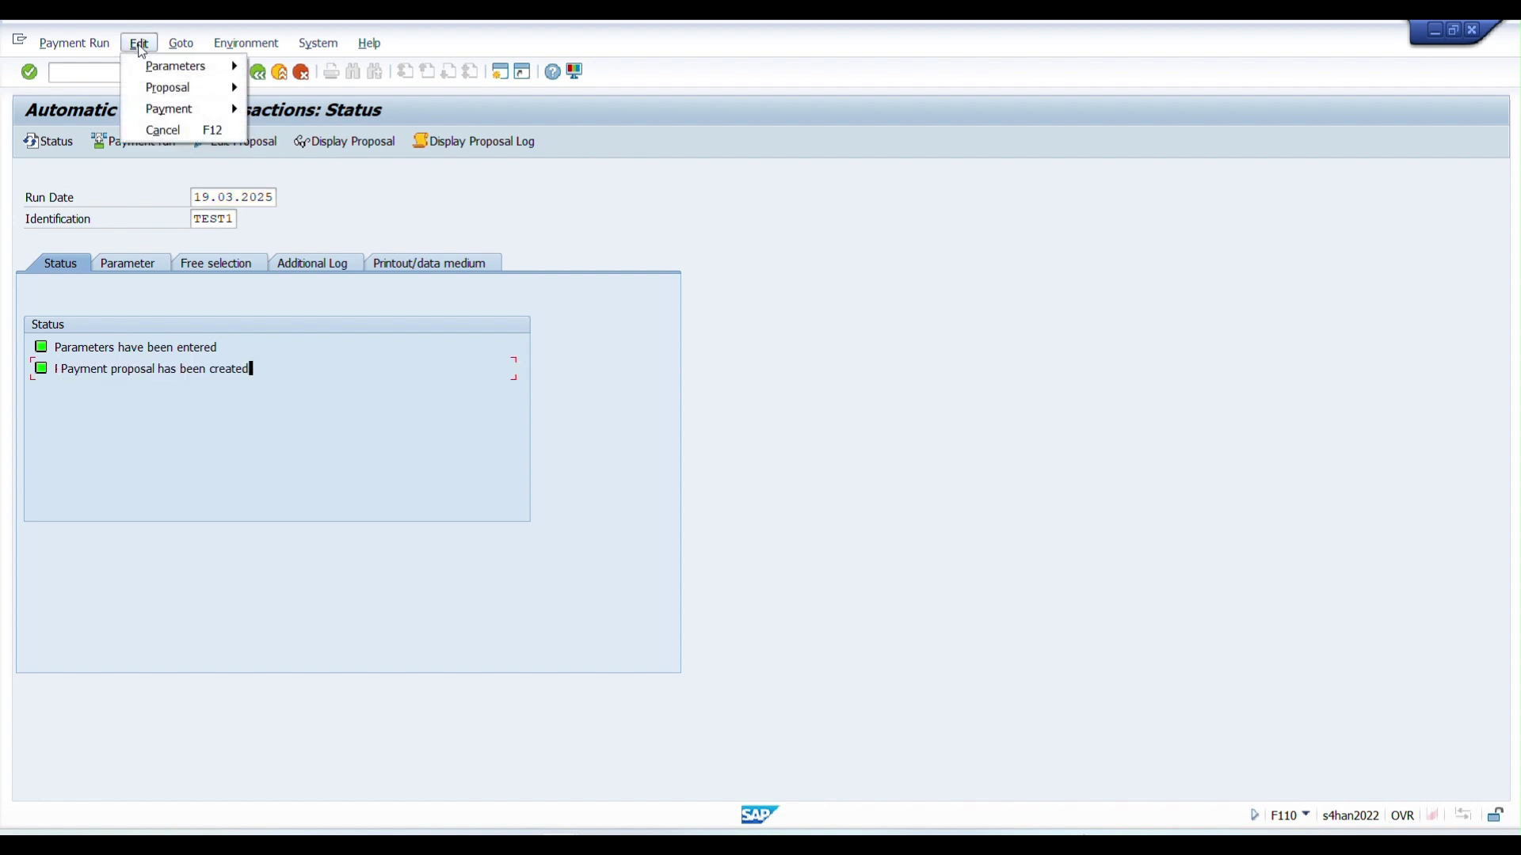
mouse_move(178, 88)
click(297, 150)
click(311, 384)
Step: Delete the parameters of payment run TEST1 of 19.03.2025
click(138, 43)
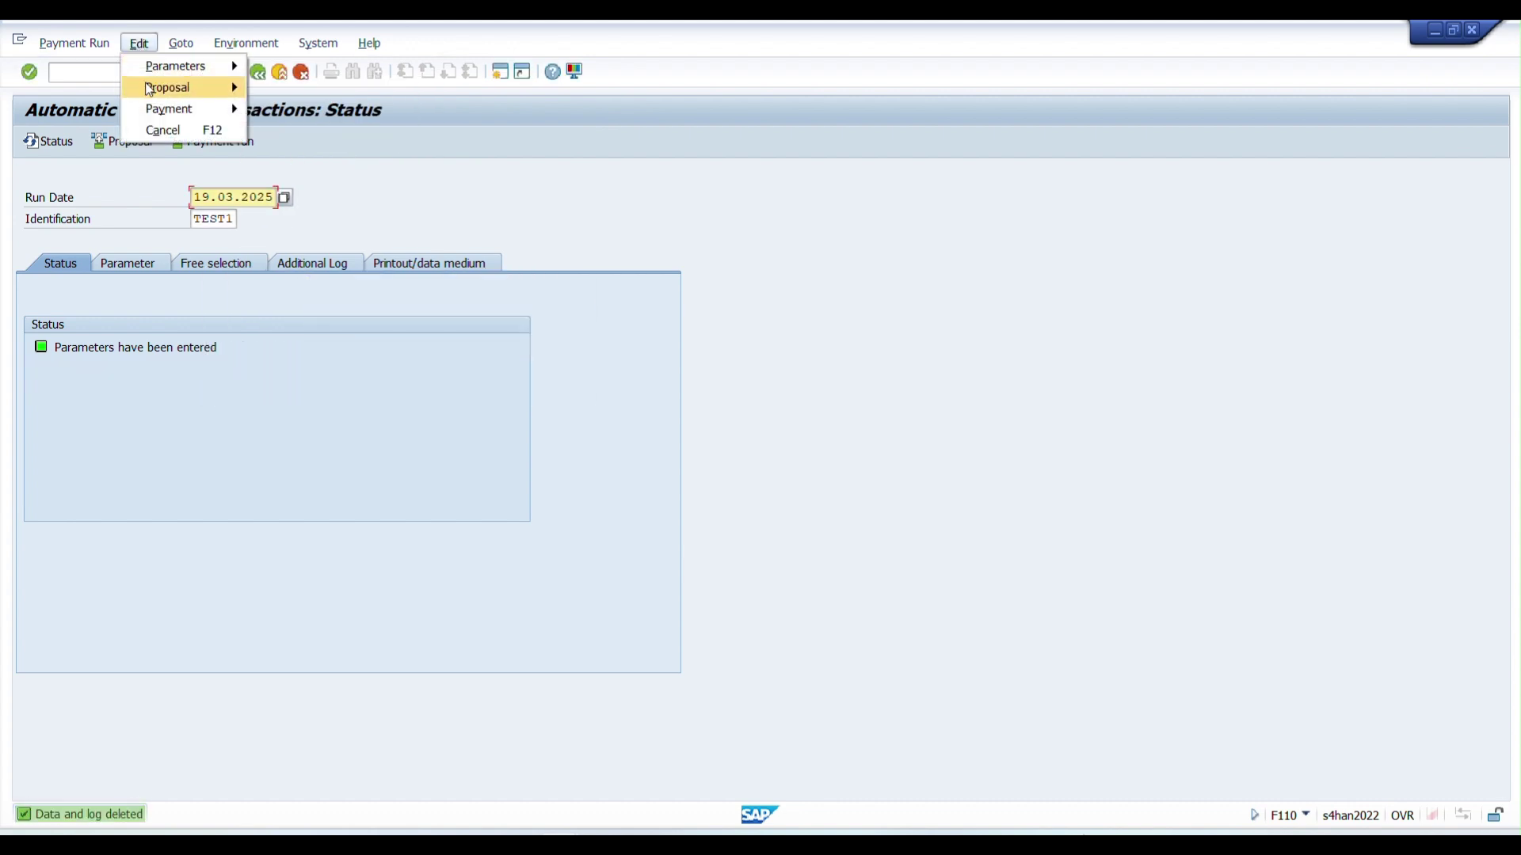
click(287, 95)
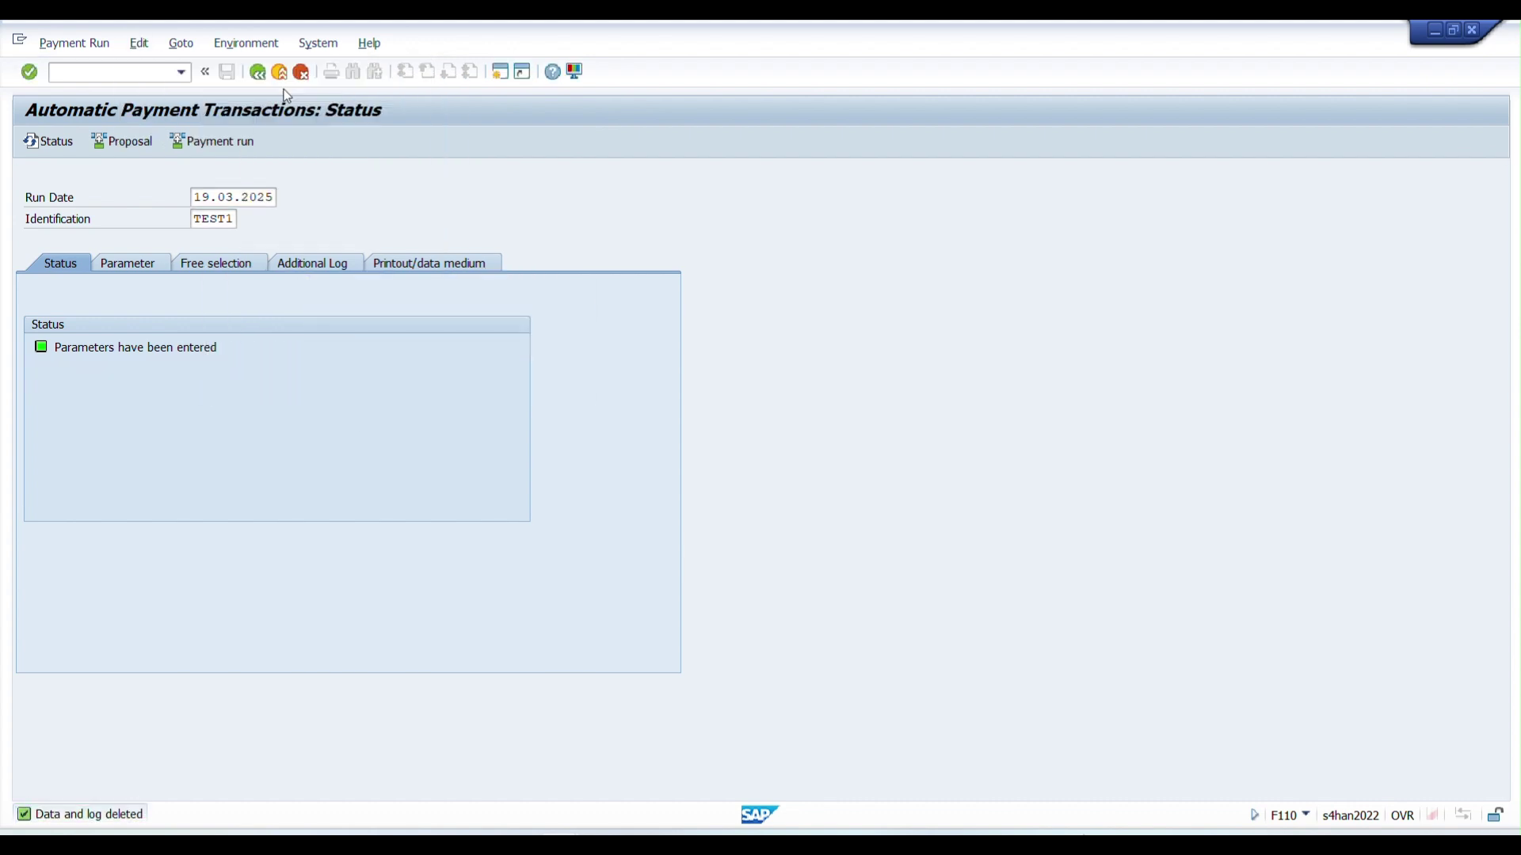
click(308, 380)
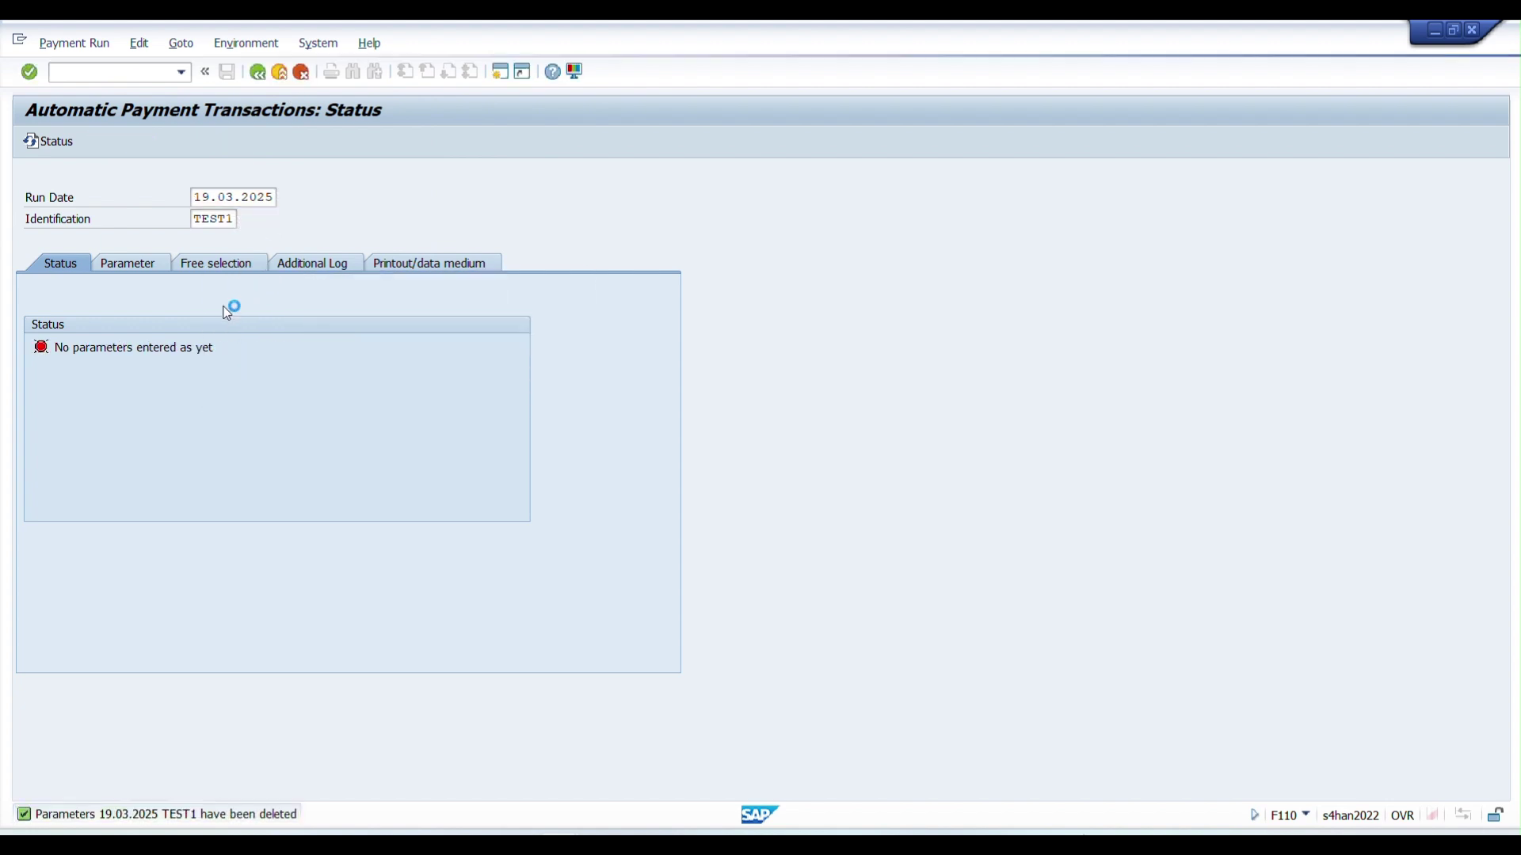
Step: Open payment run TEST2 of 22.03.2025 and delete its payment proposal
key(F4)
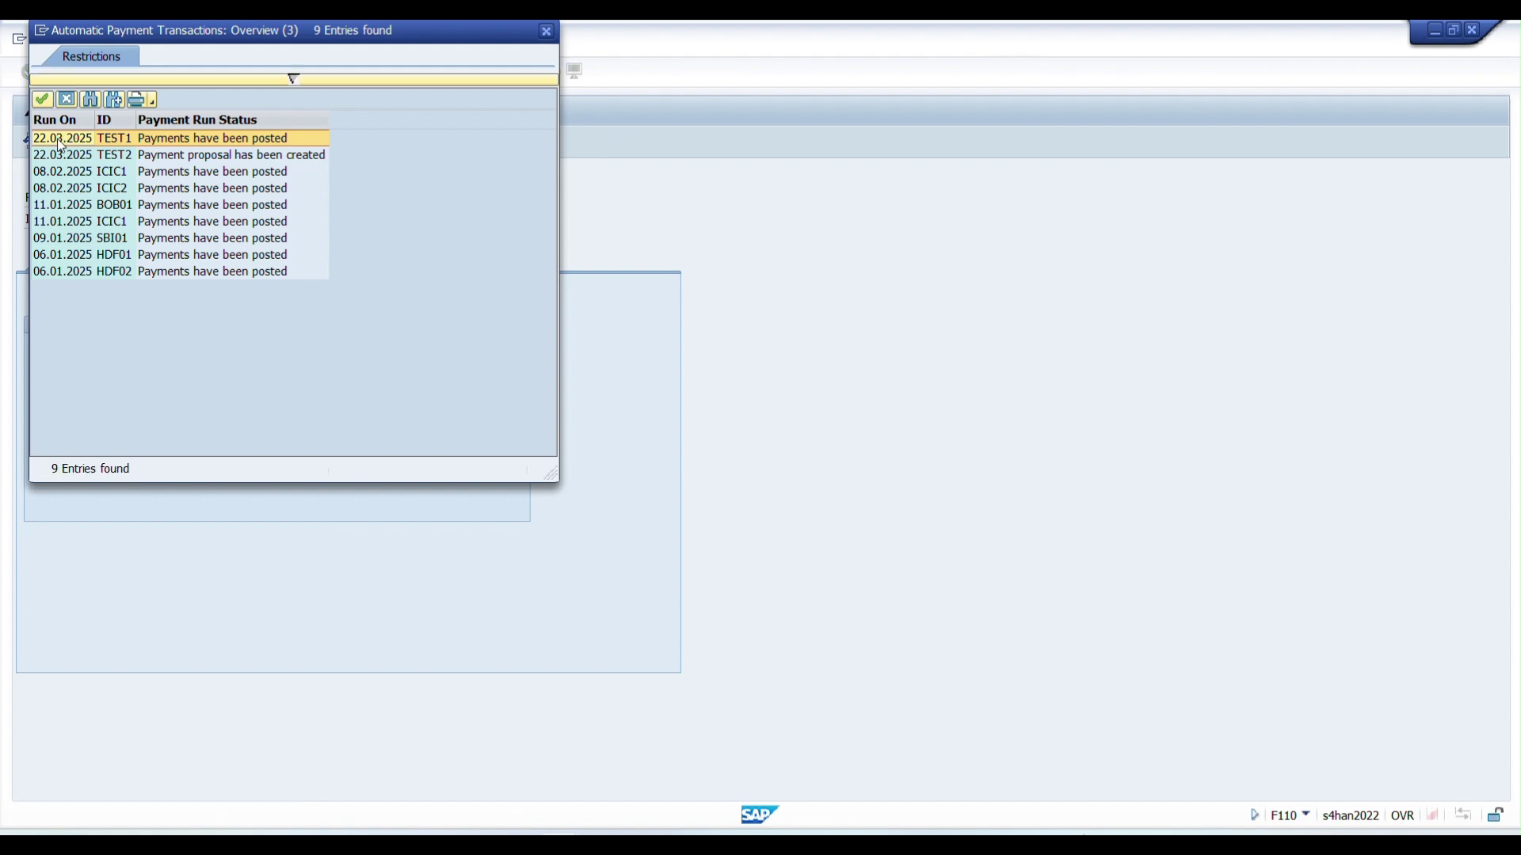
double_click(63, 156)
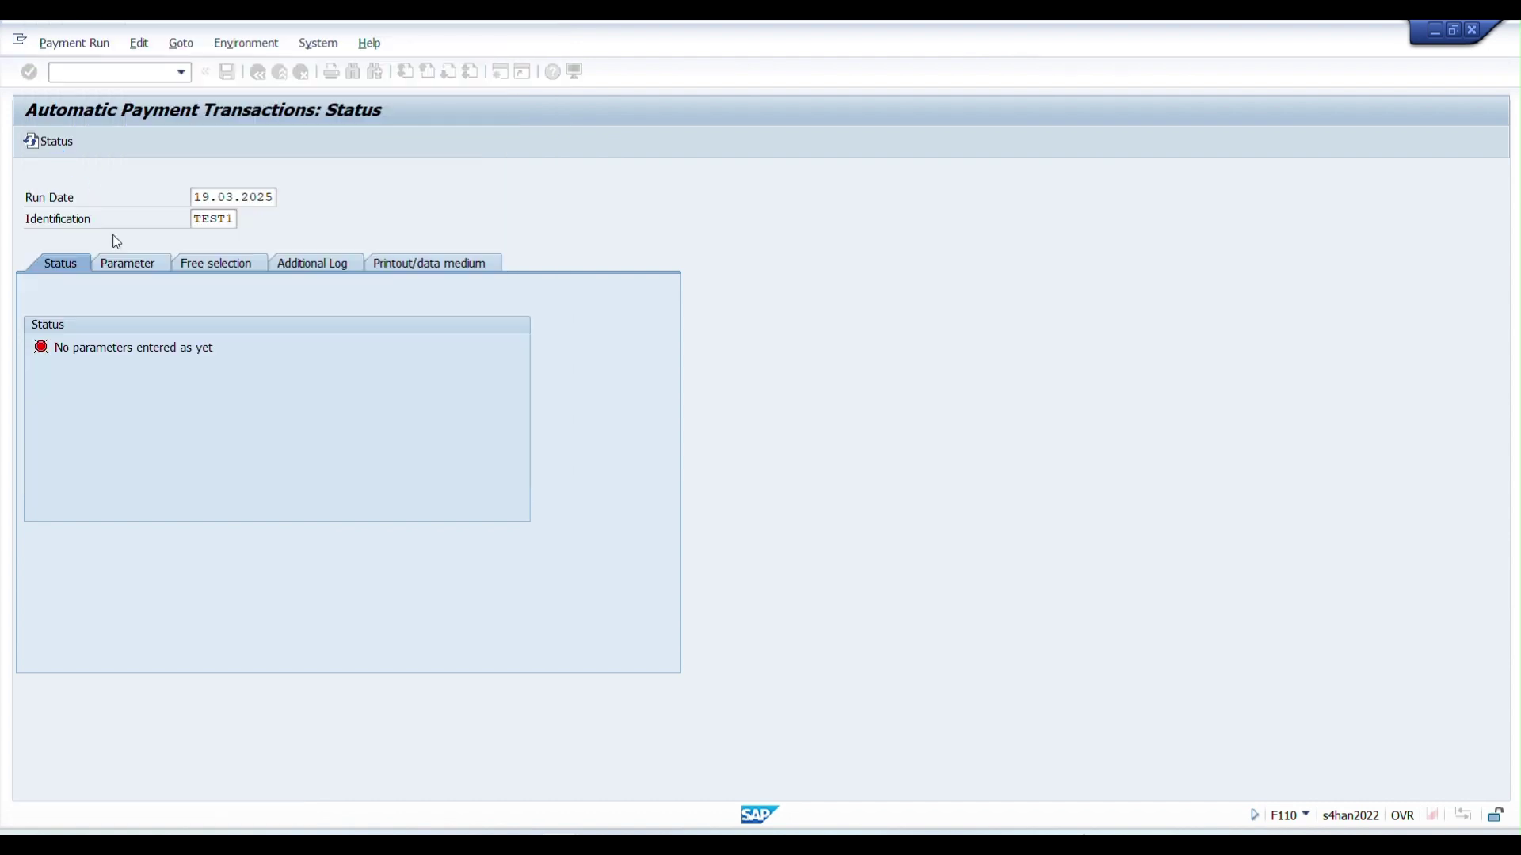
key(Return)
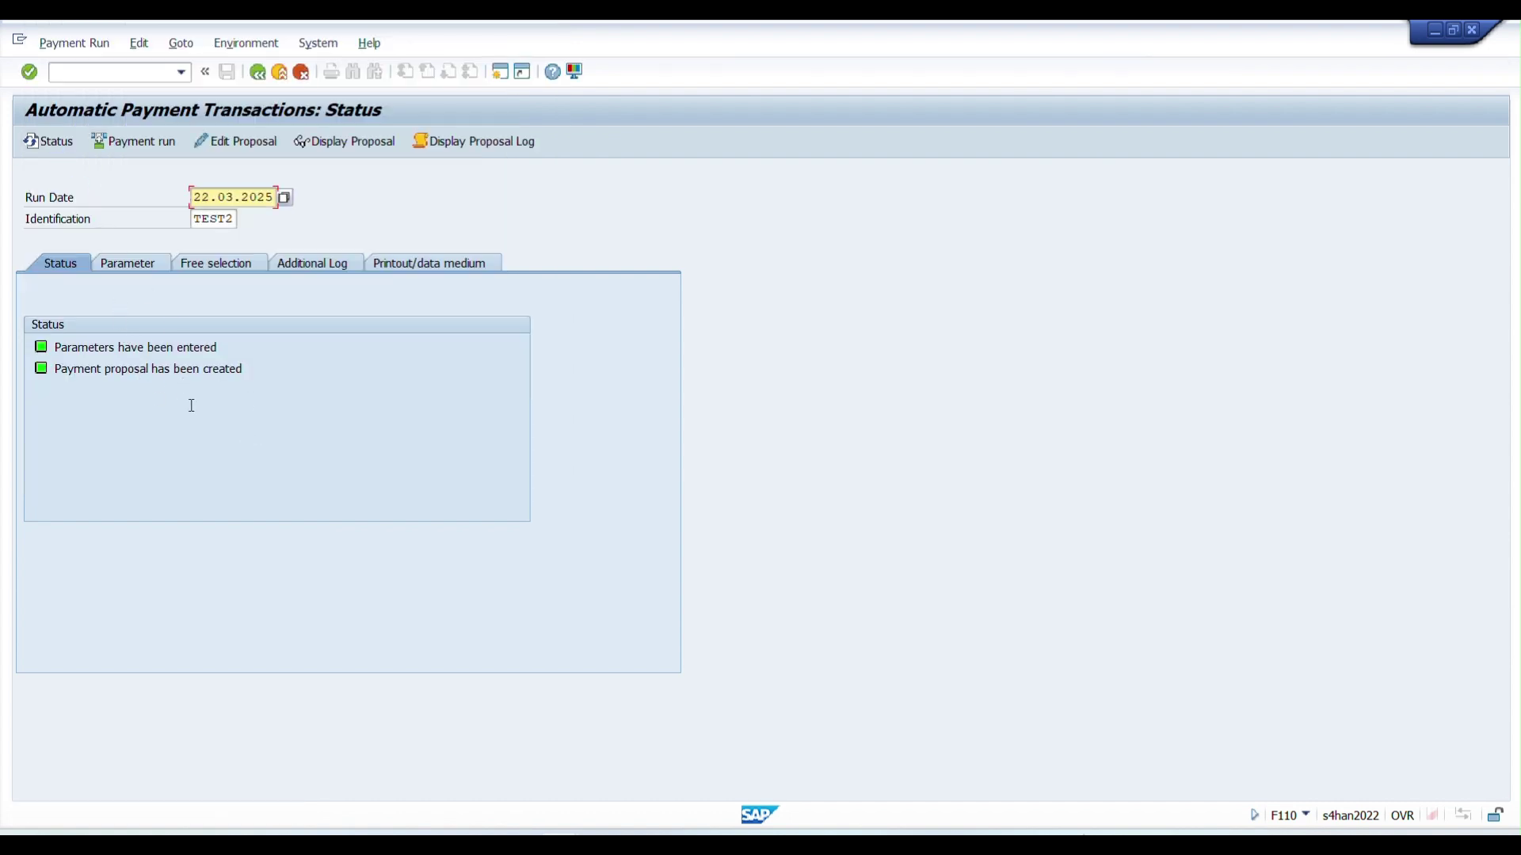
click(107, 372)
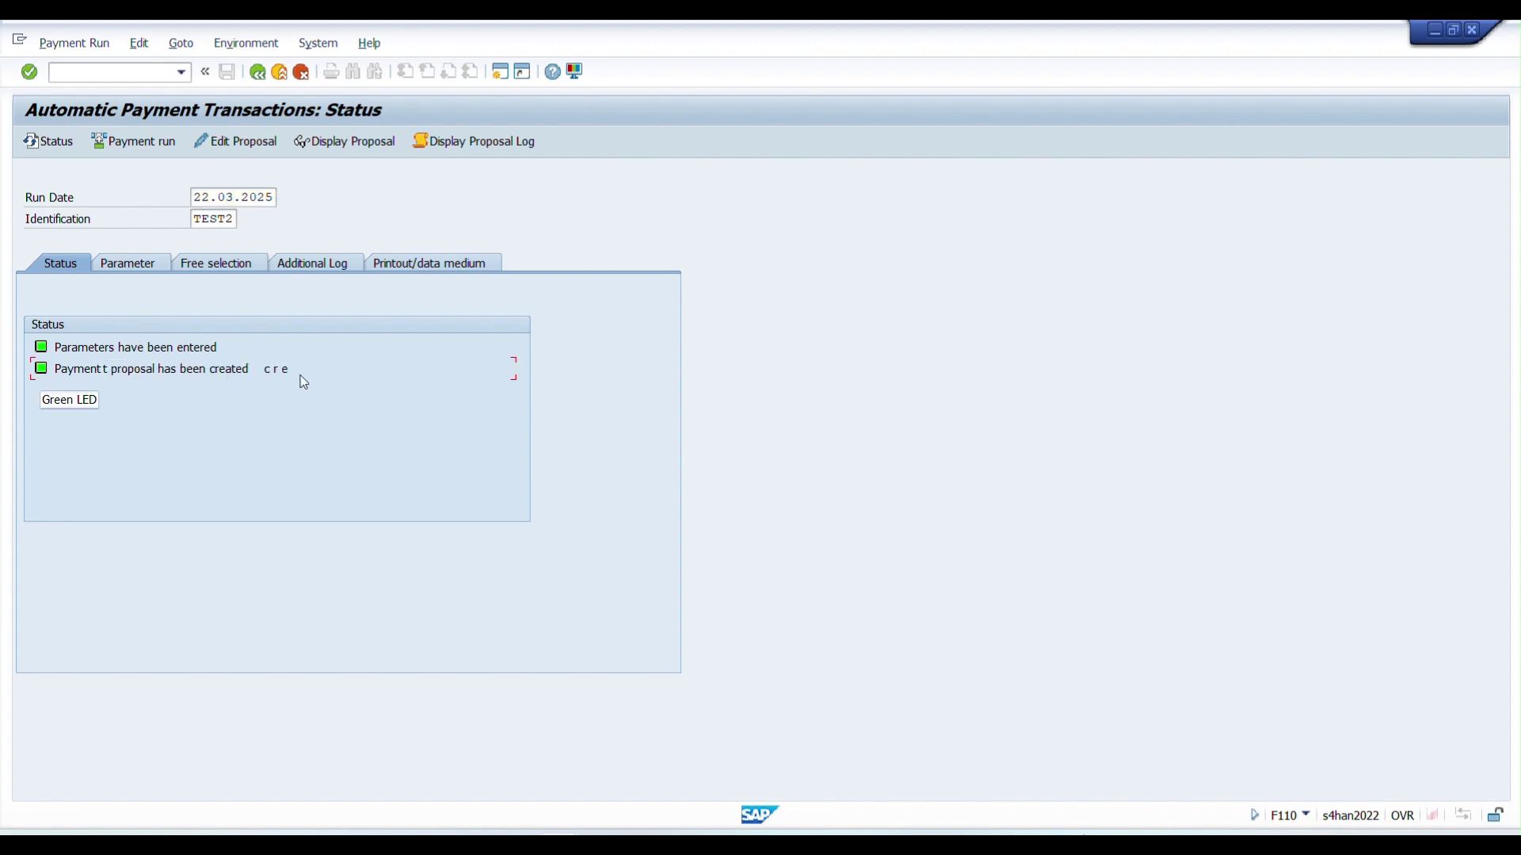
click(138, 43)
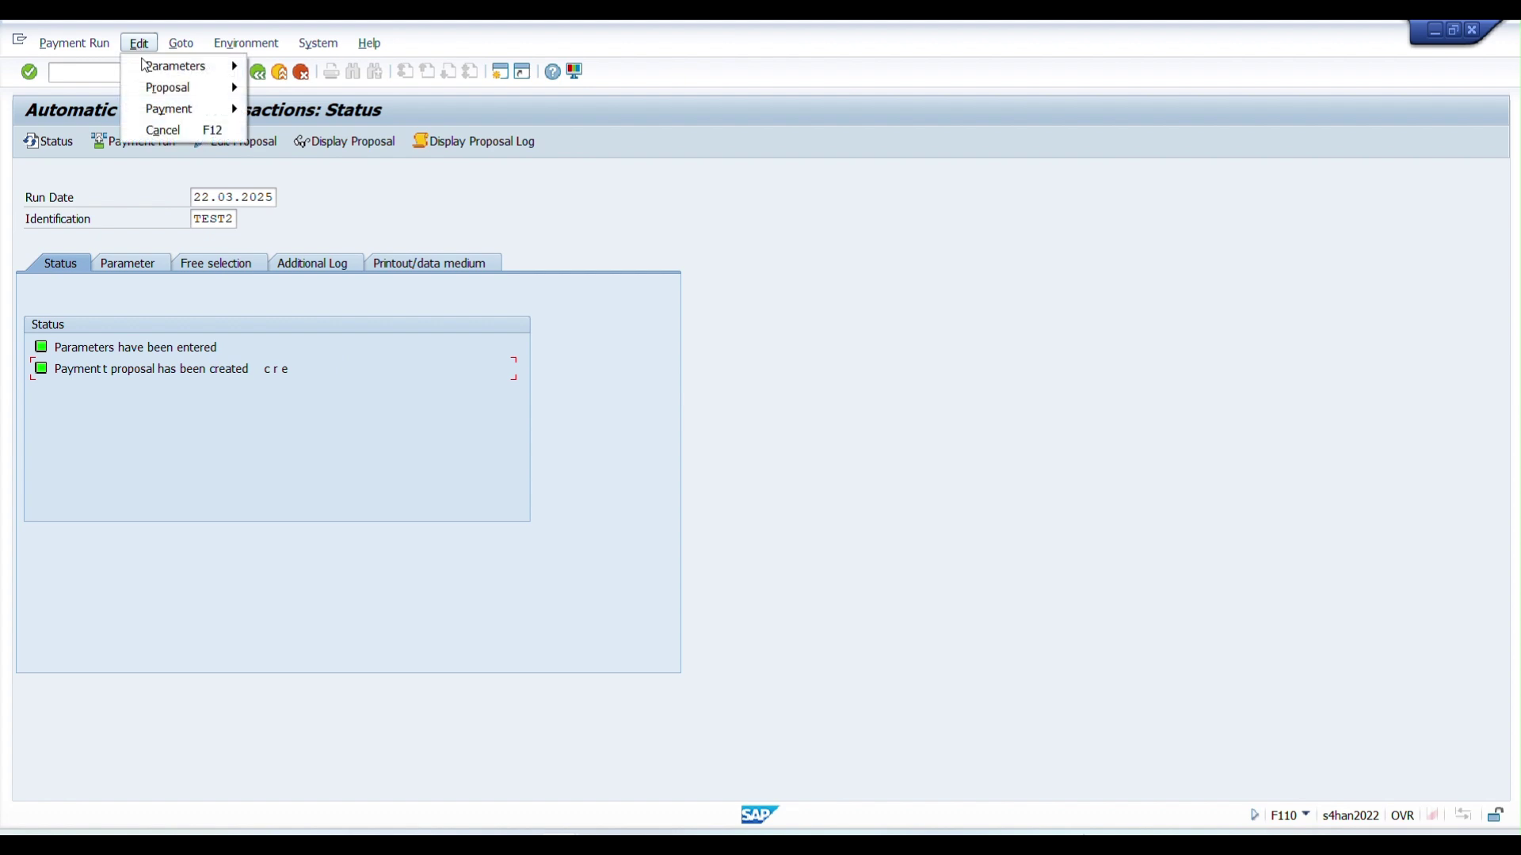
mouse_move(196, 95)
click(299, 151)
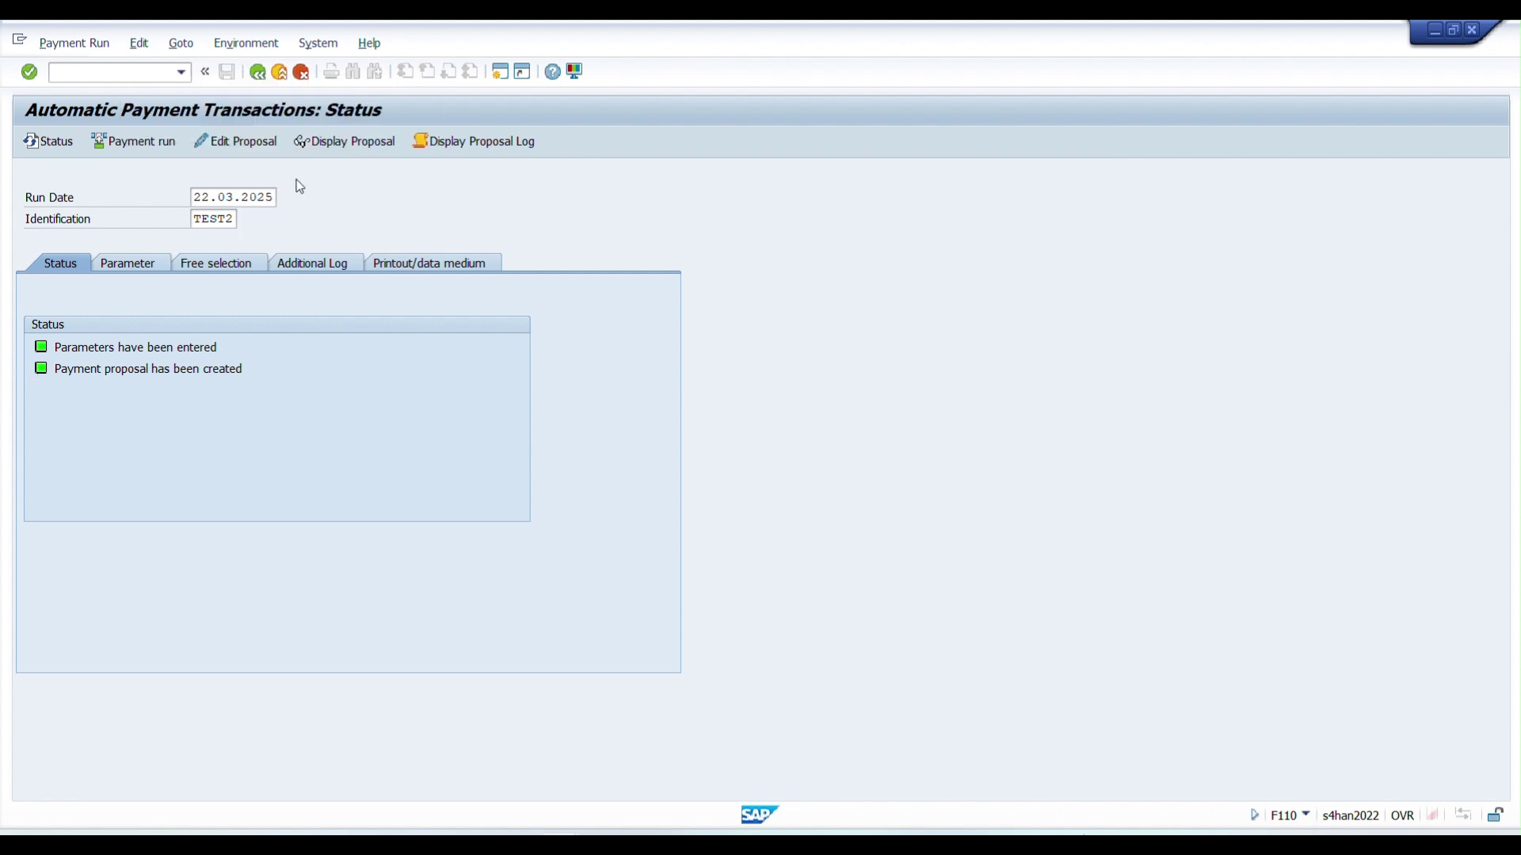
click(304, 381)
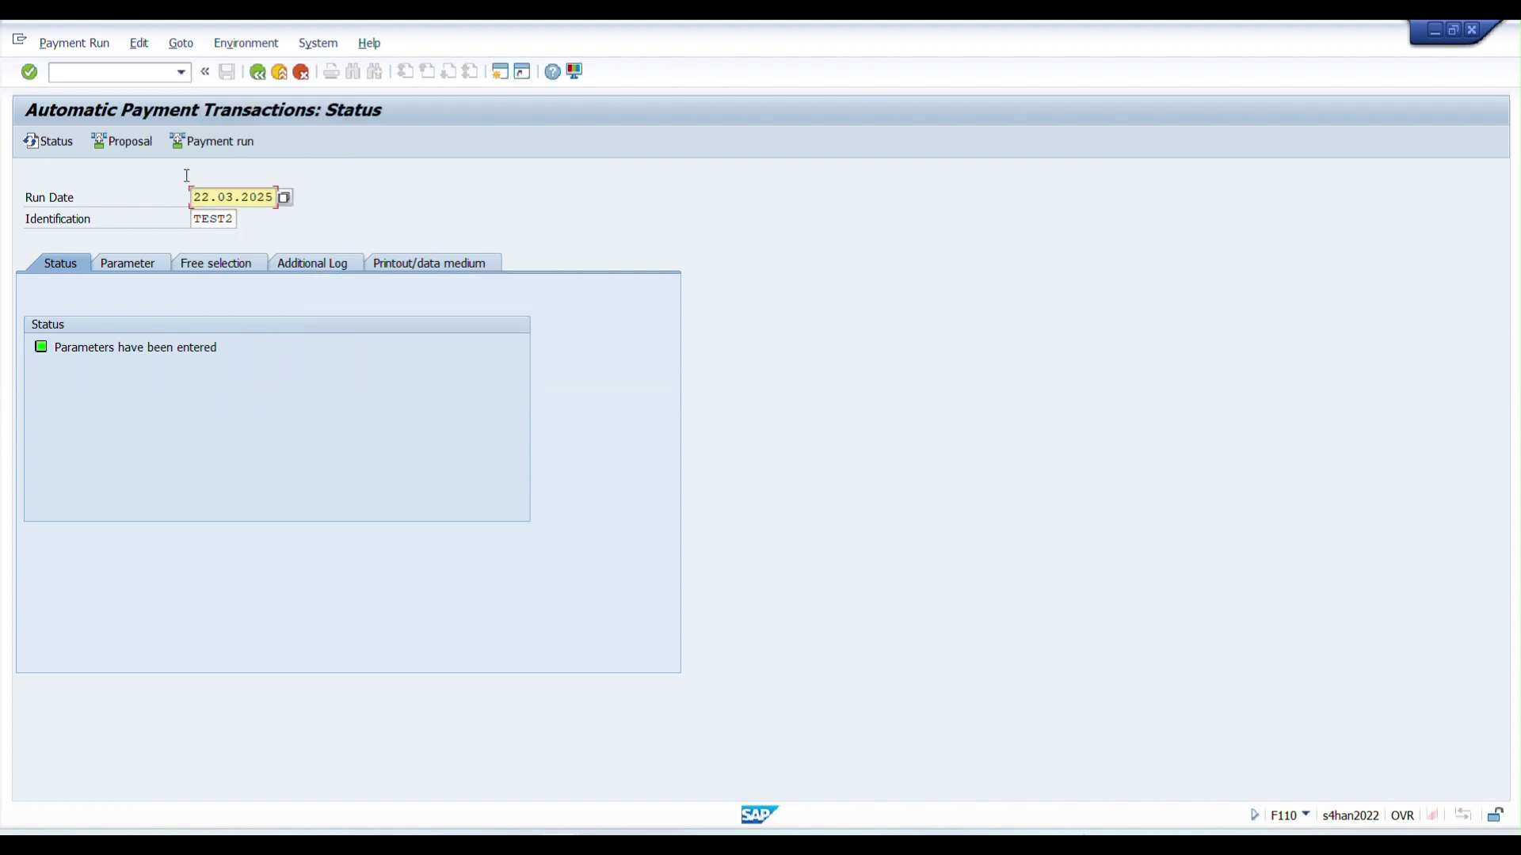
Step: Schedule a new payment proposal for run TEST2 and refresh the run status
click(107, 146)
click(396, 380)
click(481, 521)
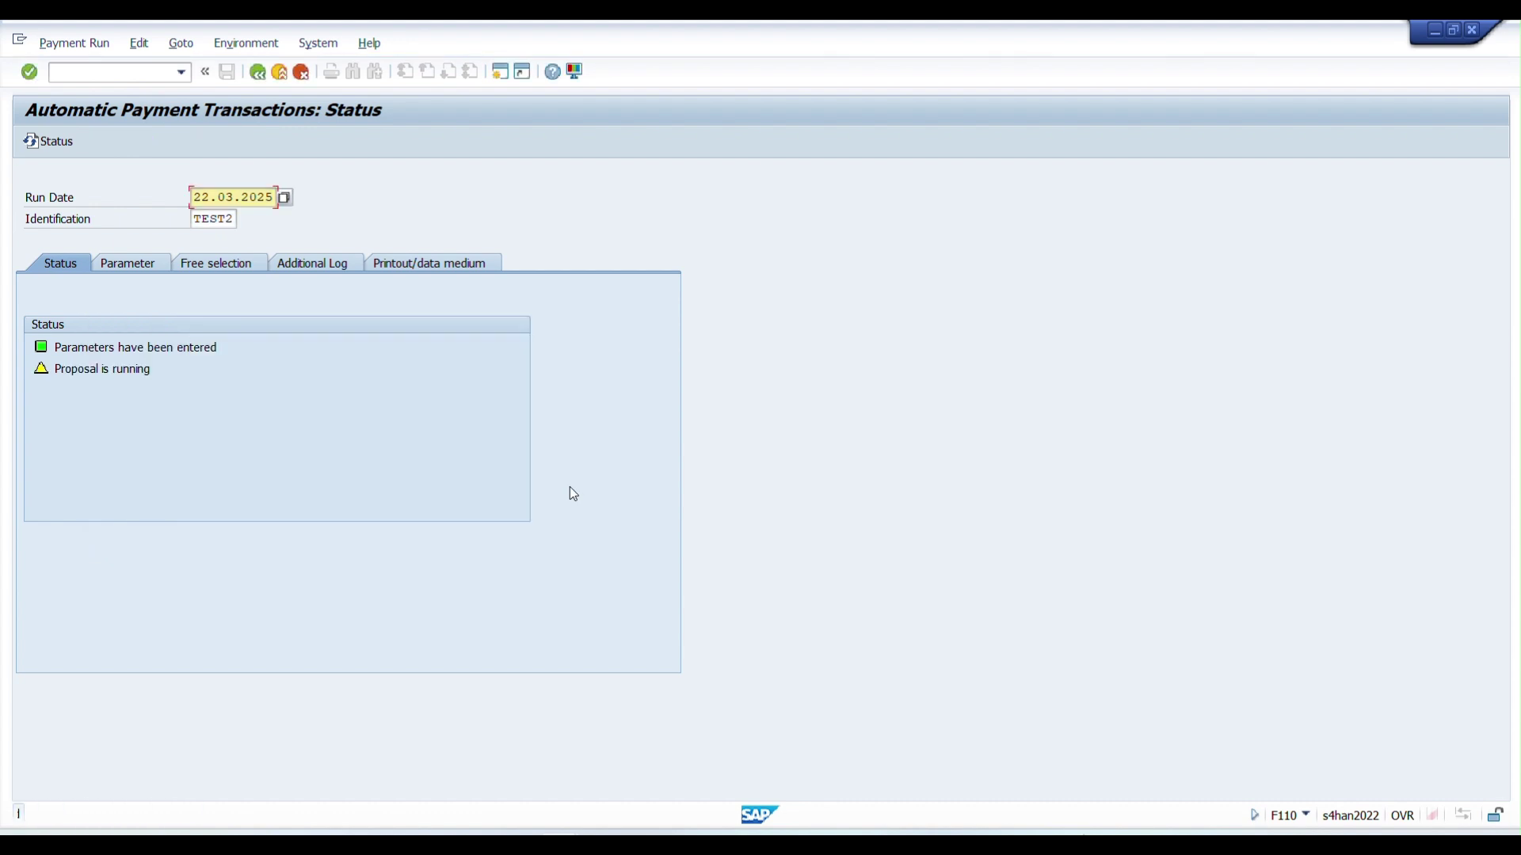
click(55, 142)
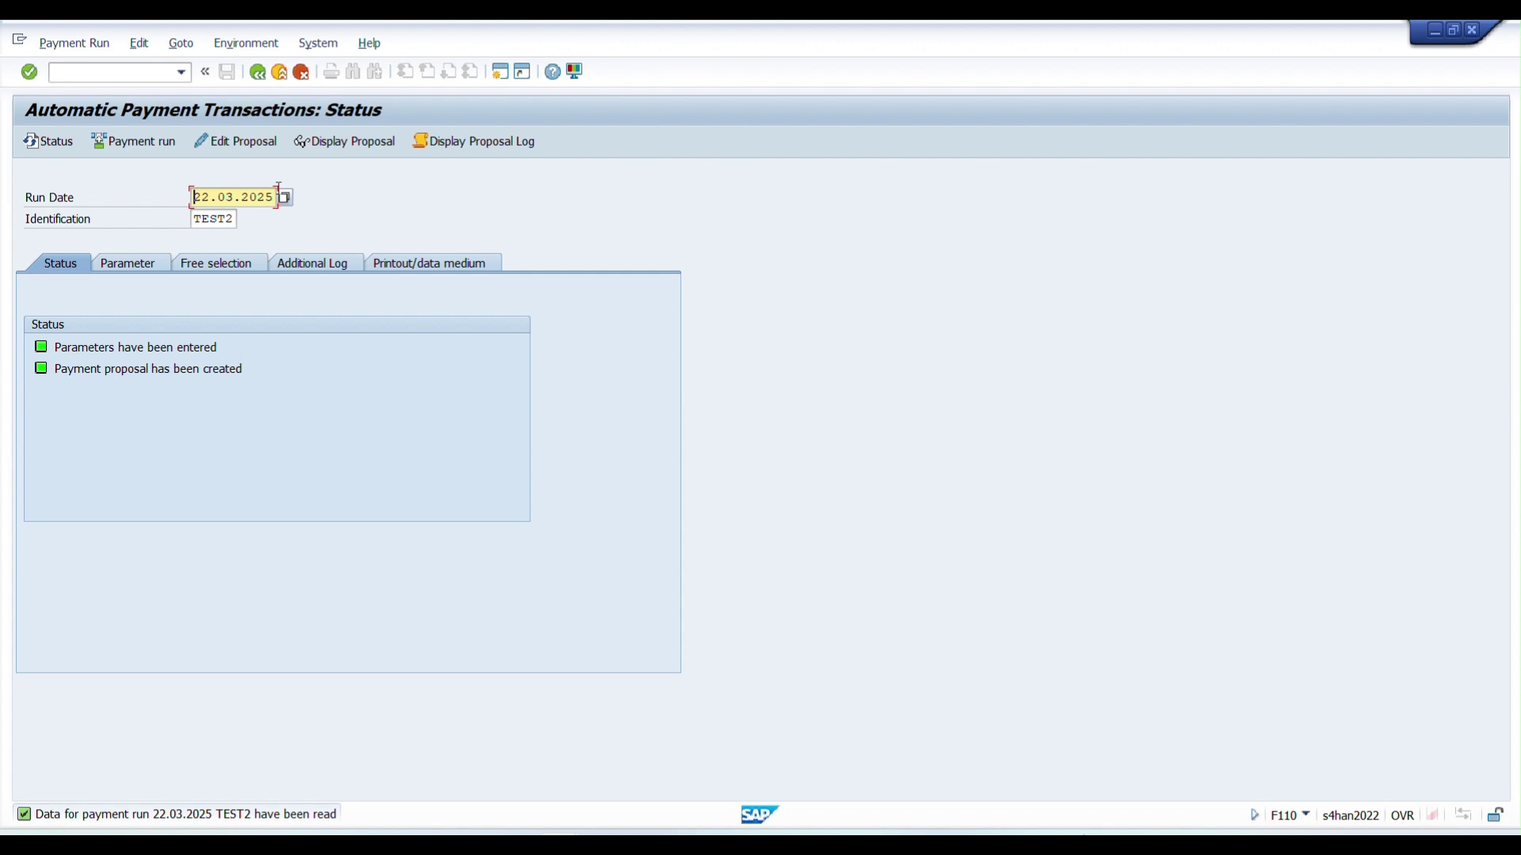
Step: Review the payments and exceptions in the recreated TEST2 proposal, and check the run's additional log settings
click(342, 141)
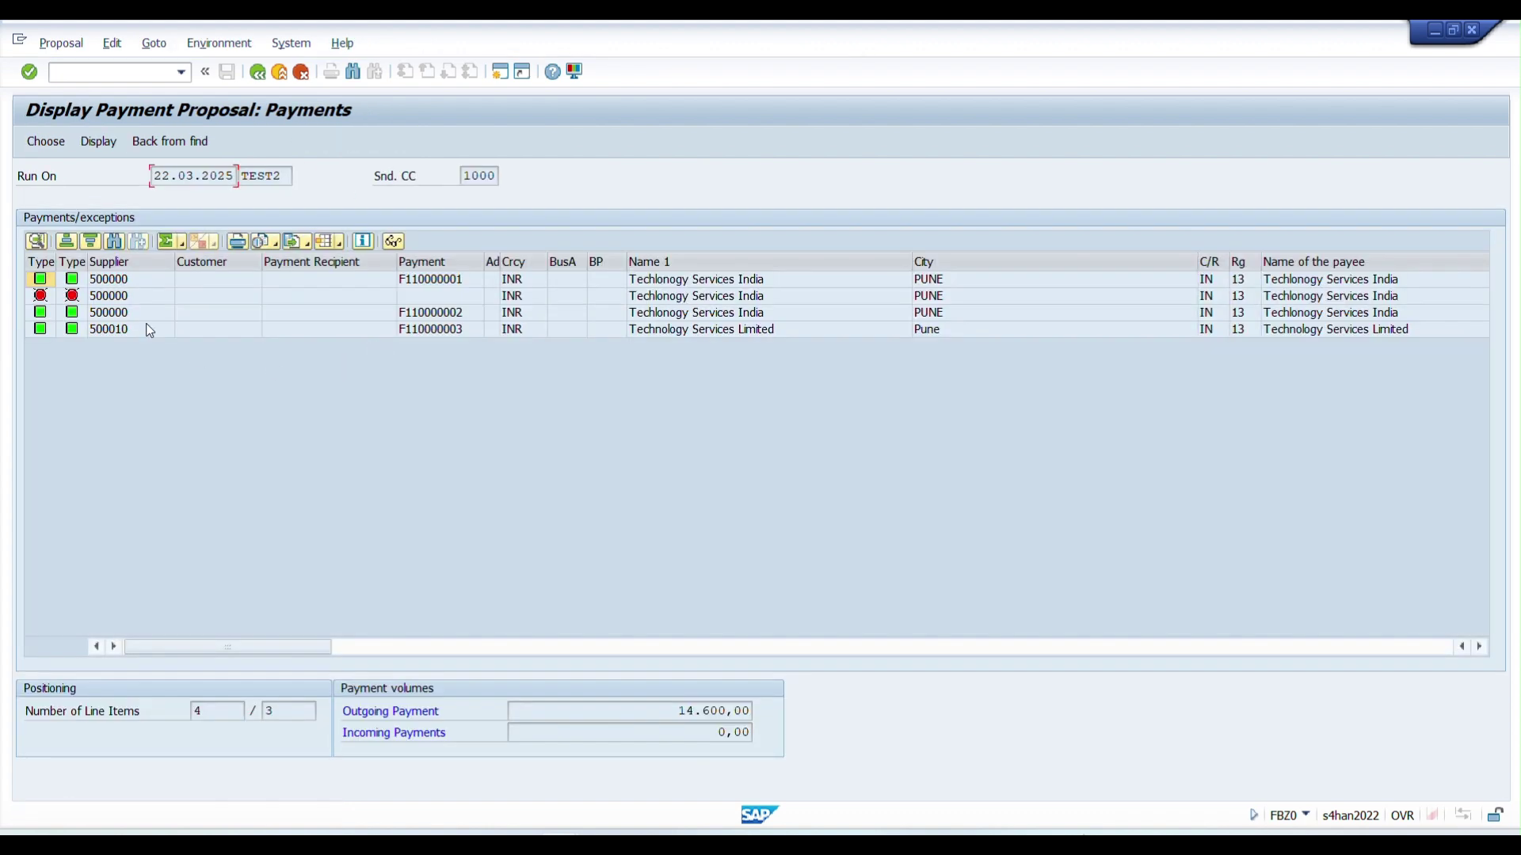
click(257, 72)
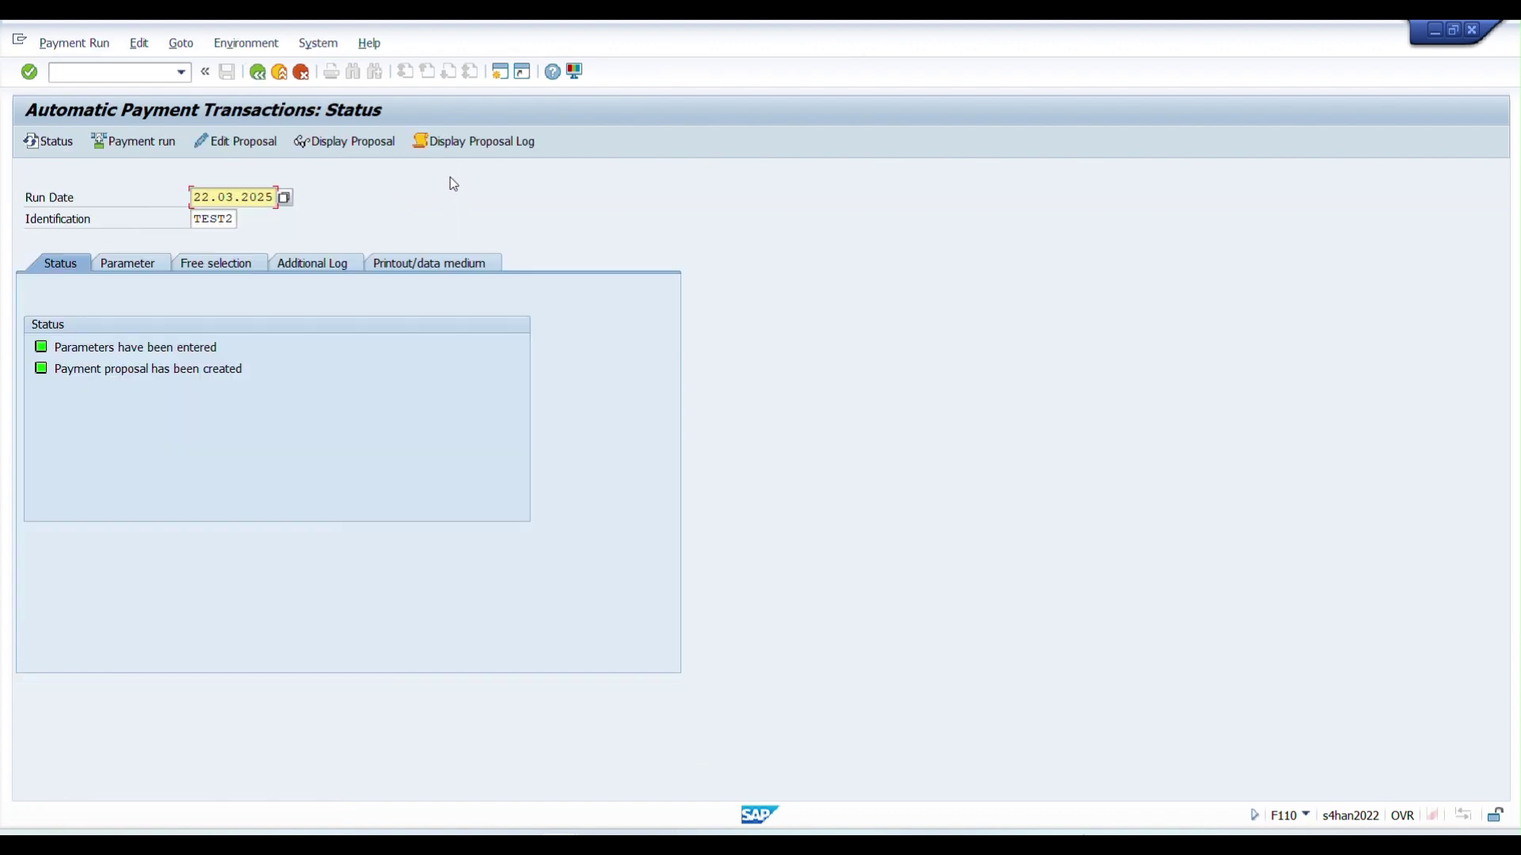
click(277, 268)
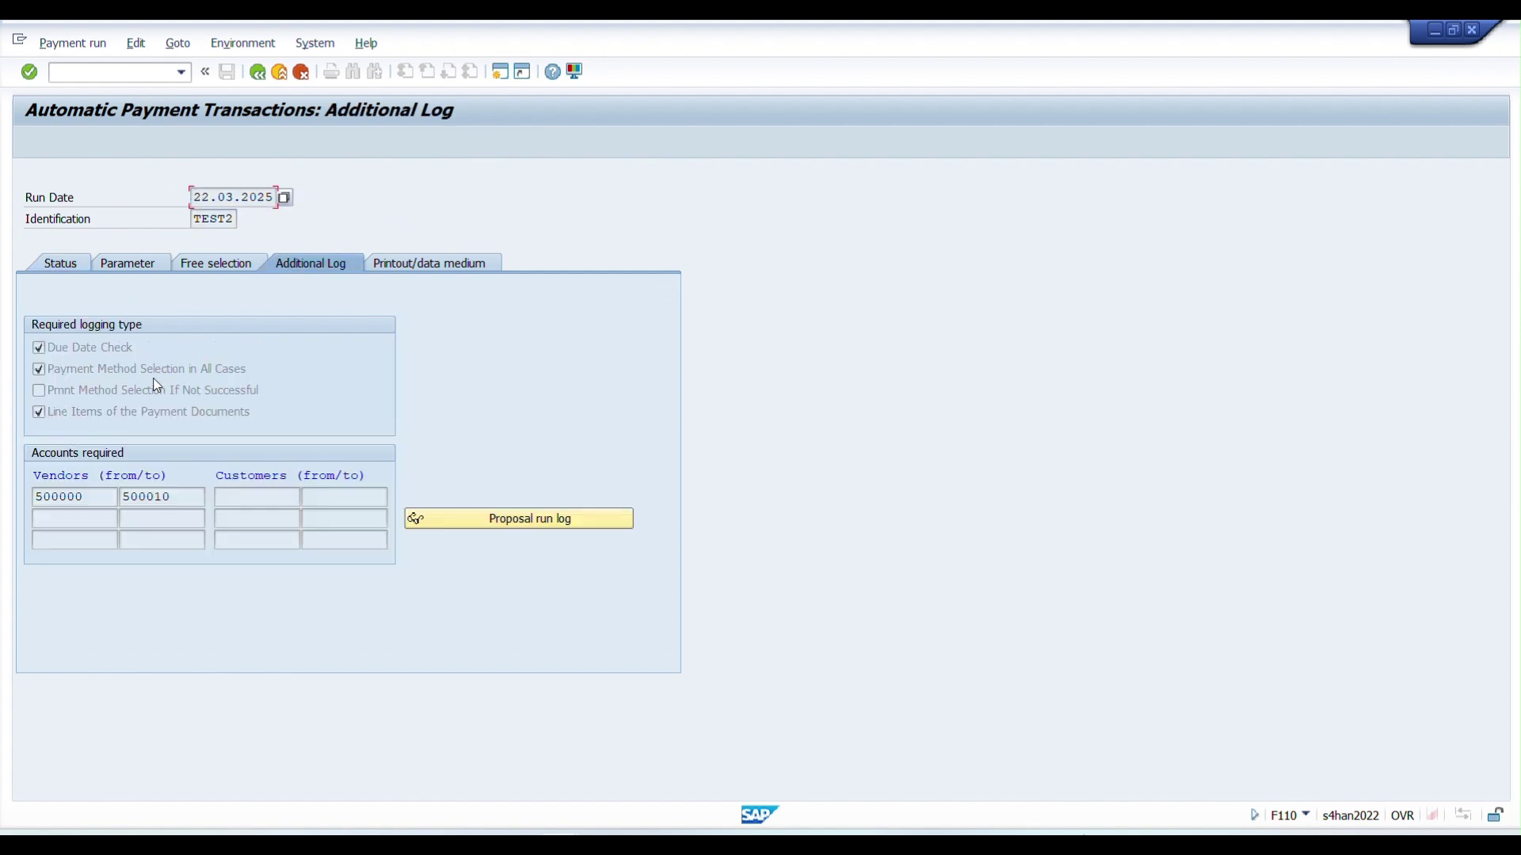
click(67, 272)
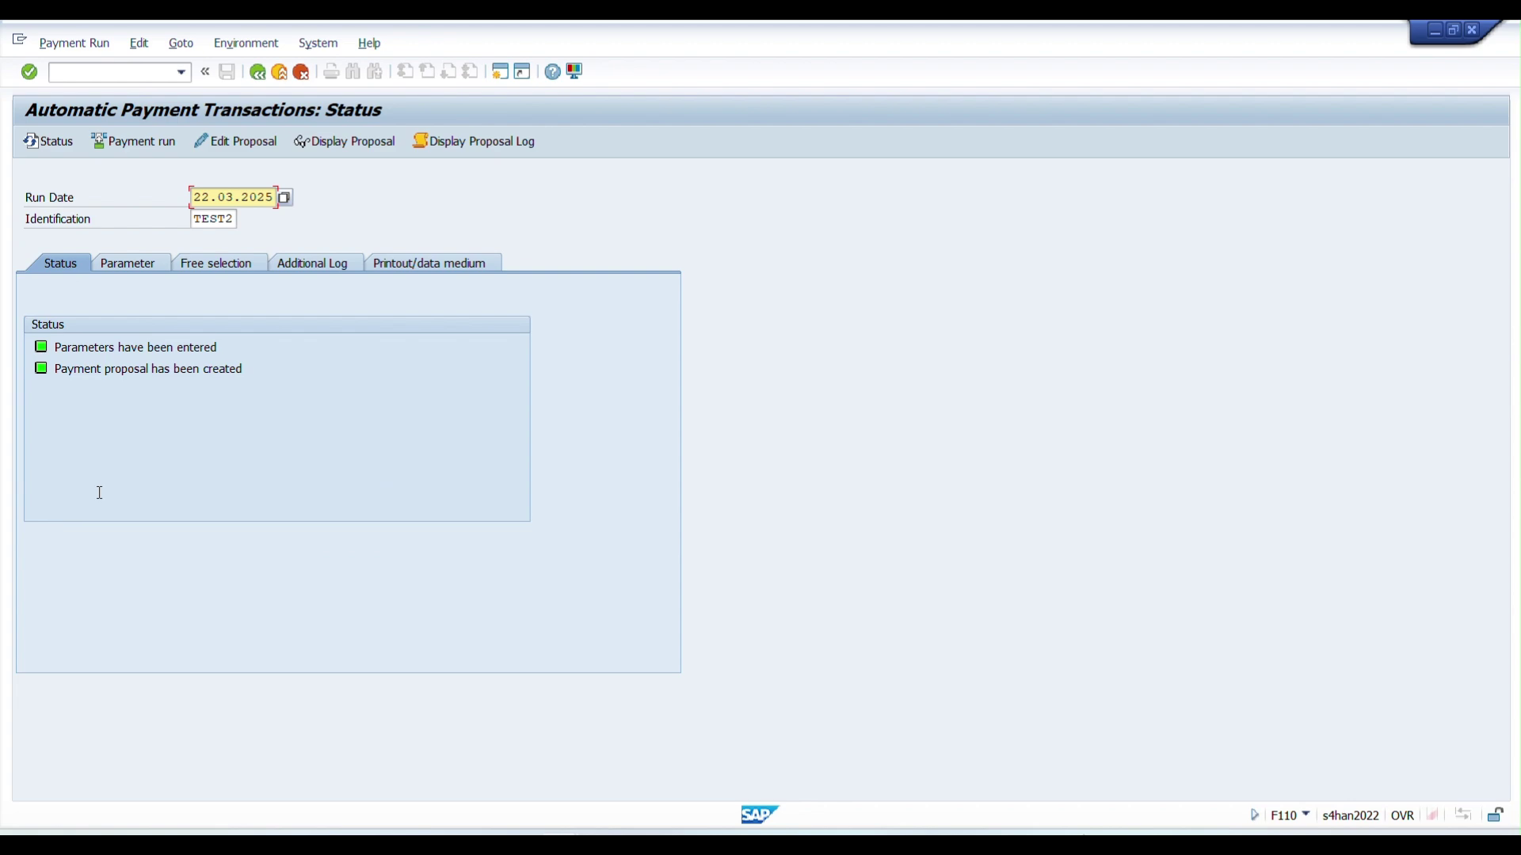
Step: Examine the due date determination entries for the first vendor in the TEST2 proposal log
click(474, 143)
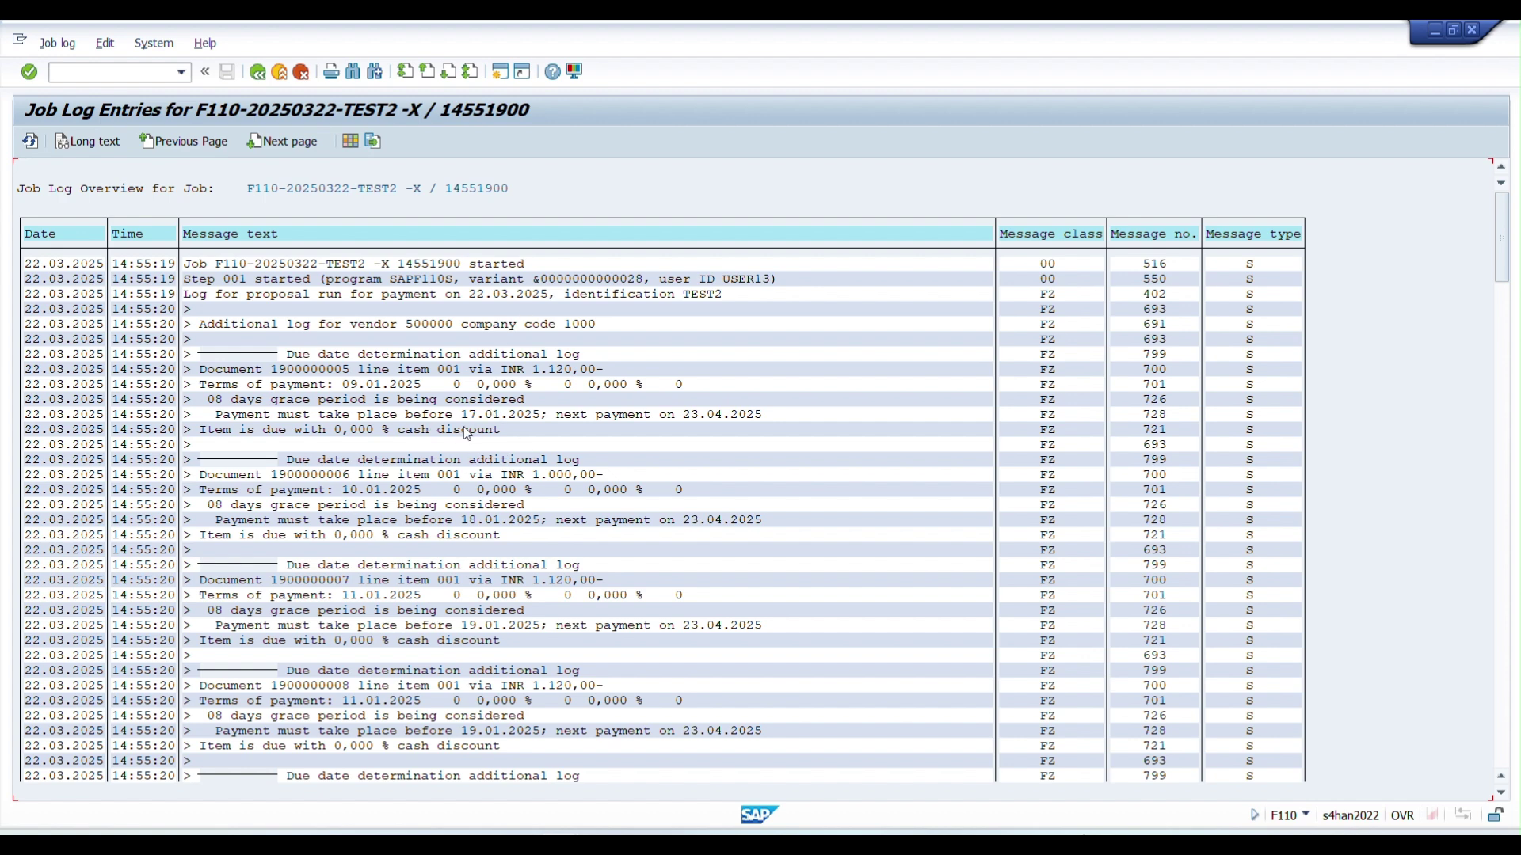
scroll(309, 448, down, 1)
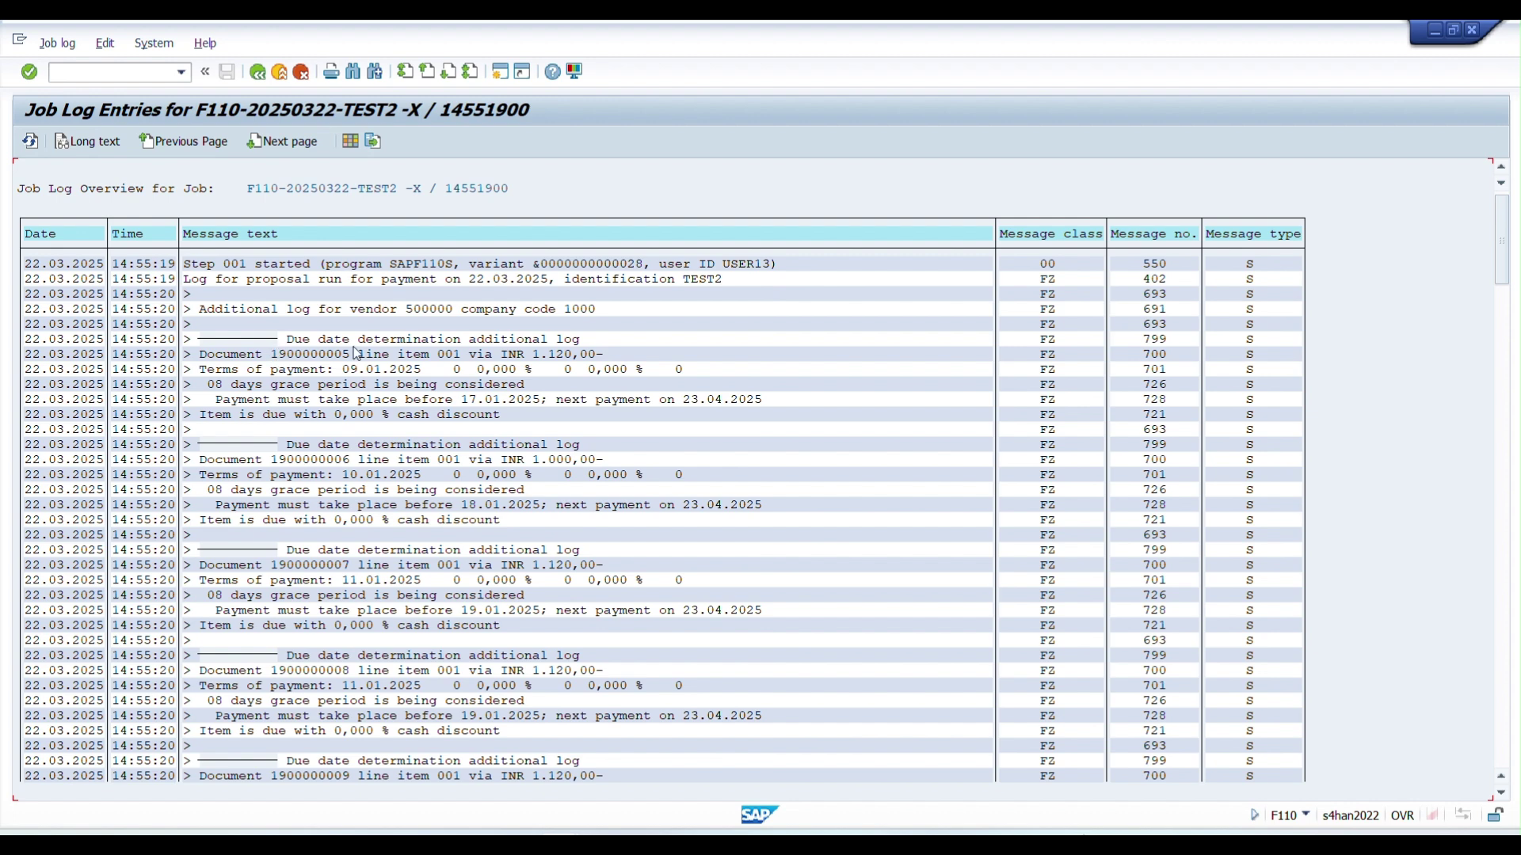
drag(273, 354, 336, 366)
scroll(407, 325, down, 1)
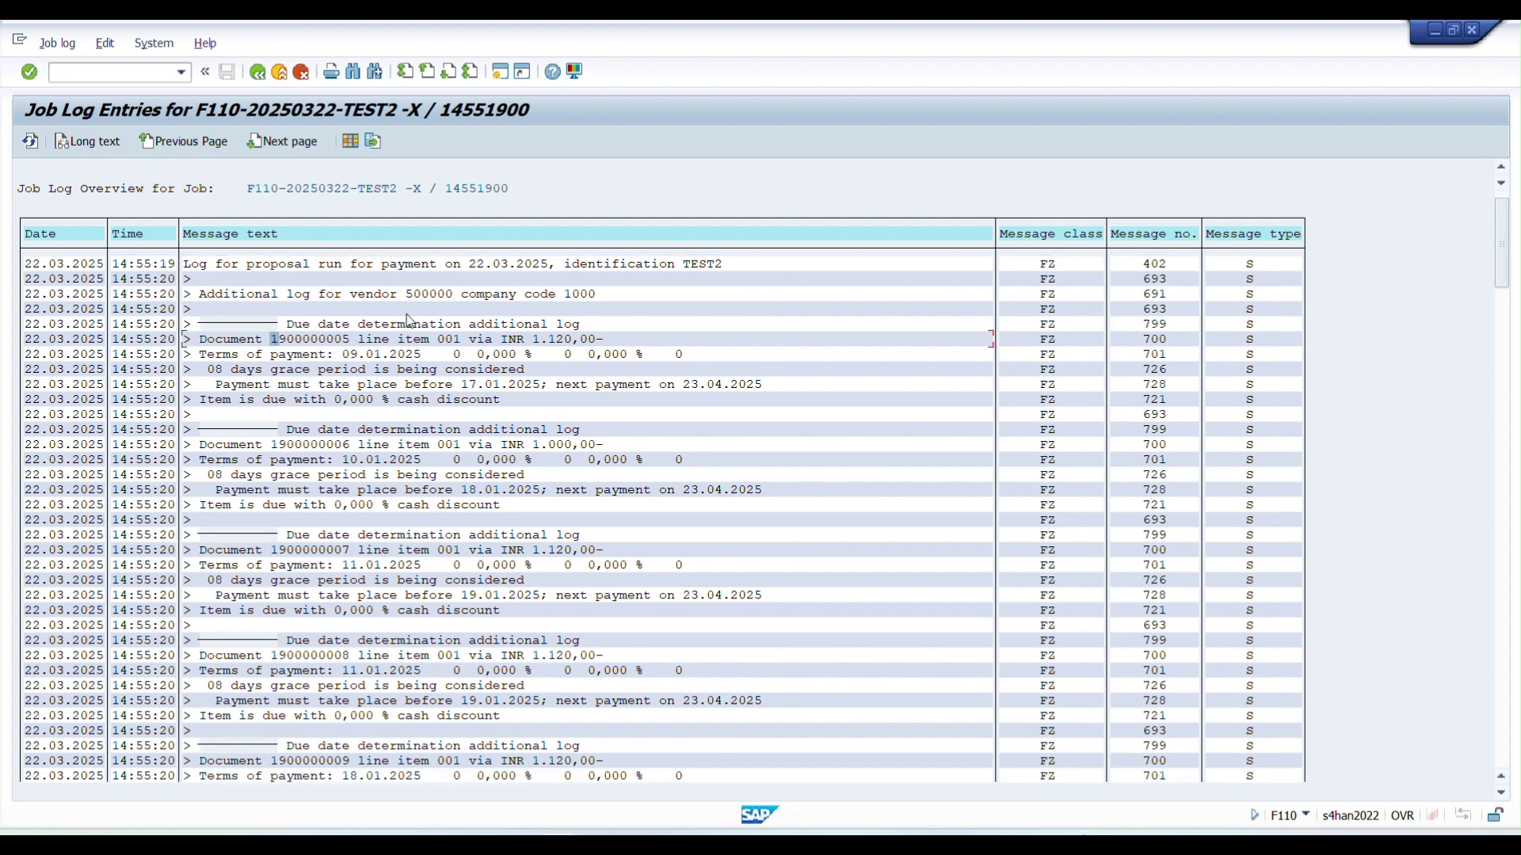
scroll(474, 557, down, 3)
scroll(472, 629, down, 20)
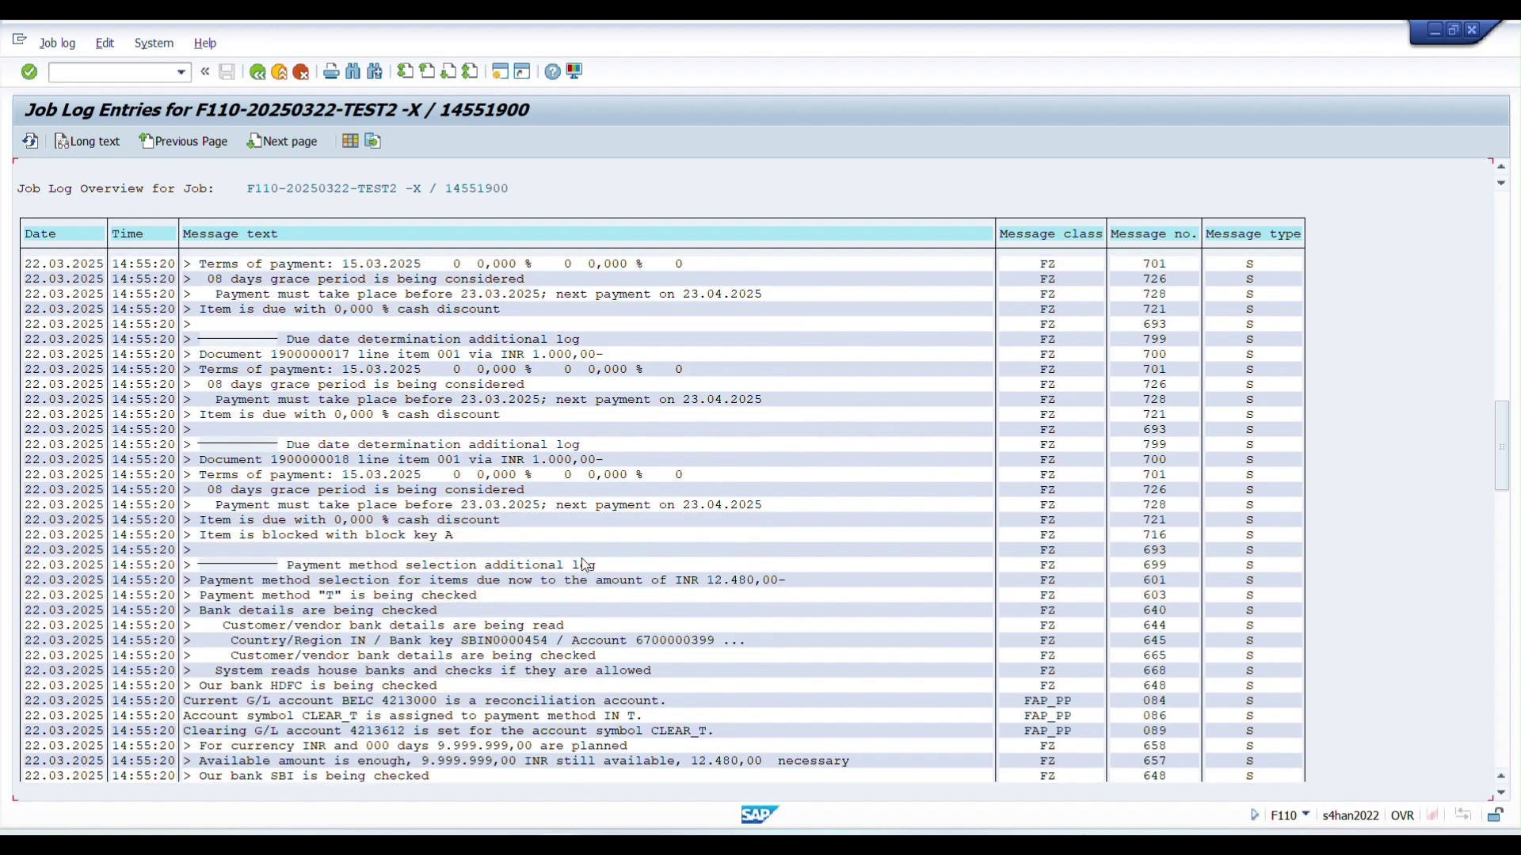
scroll(583, 565, down, 10)
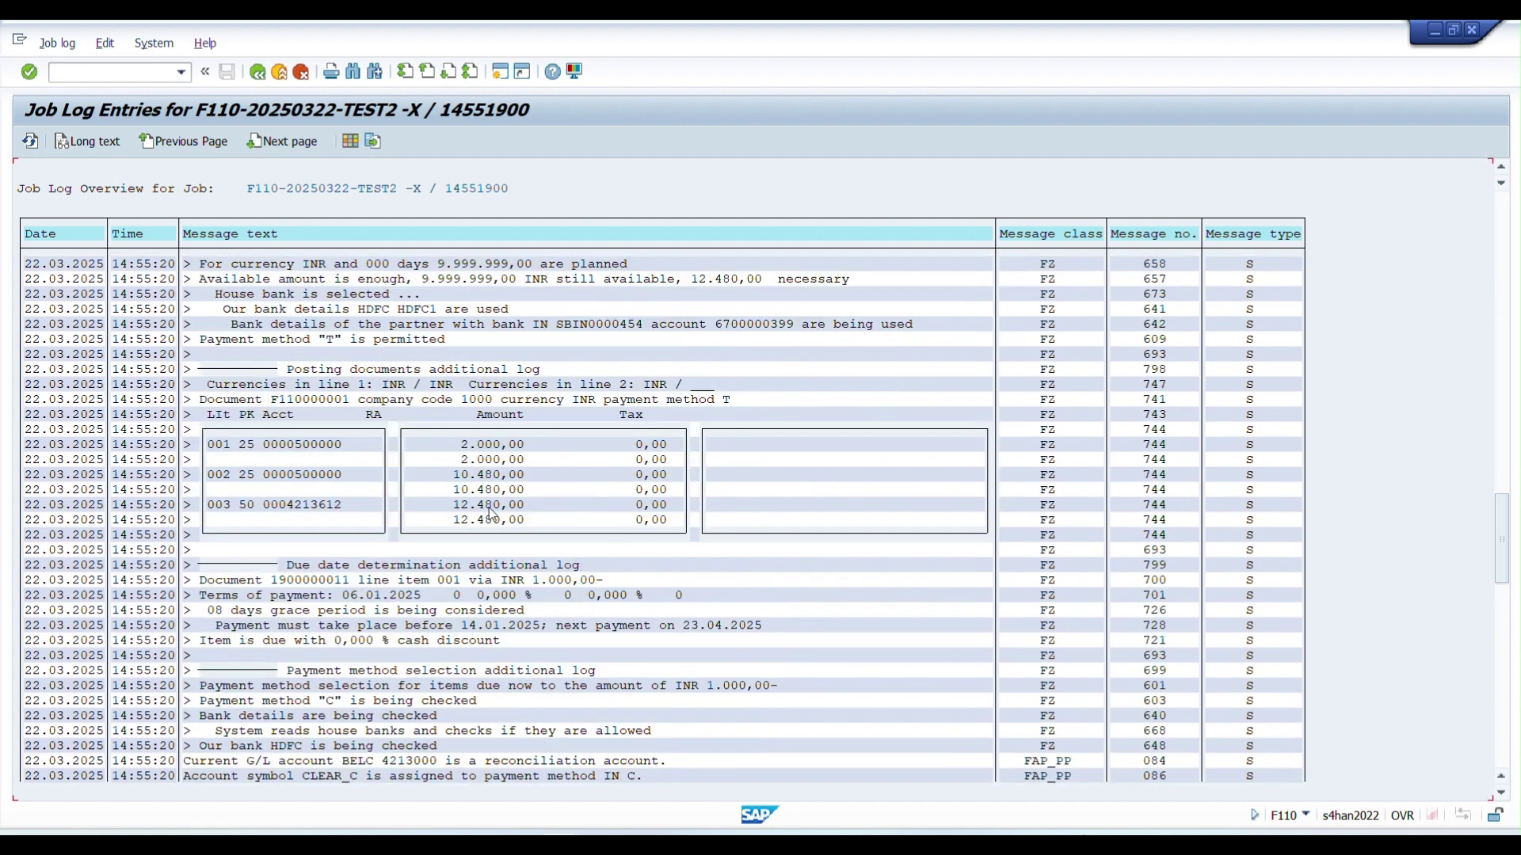
Step: Examine the log's payment document, permitted payment method and partner bank details for payment method T
click(275, 400)
scroll(334, 348, up, 1)
click(324, 355)
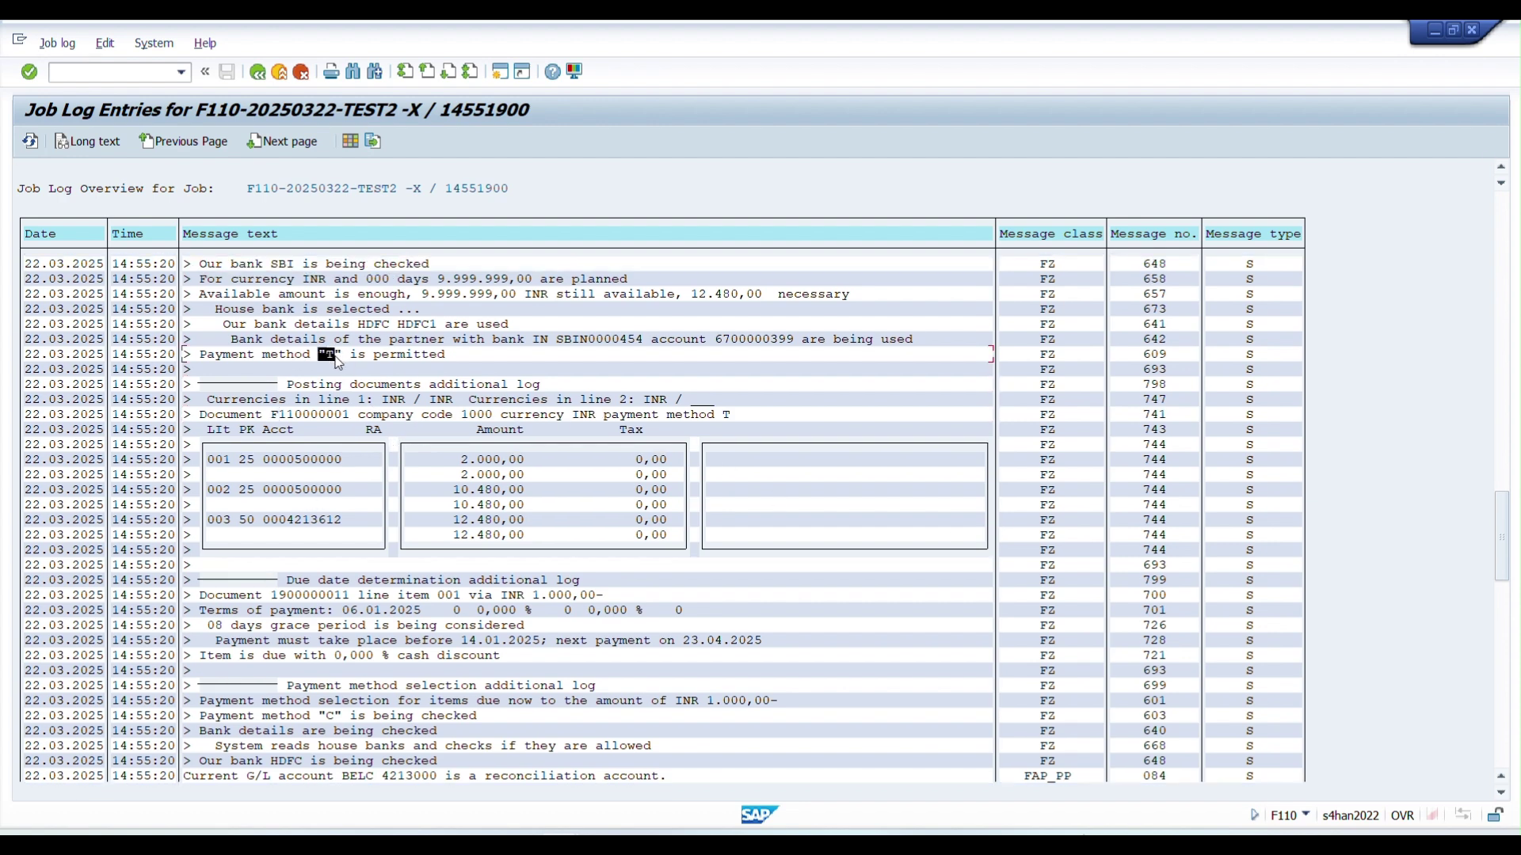
drag(559, 339, 915, 340)
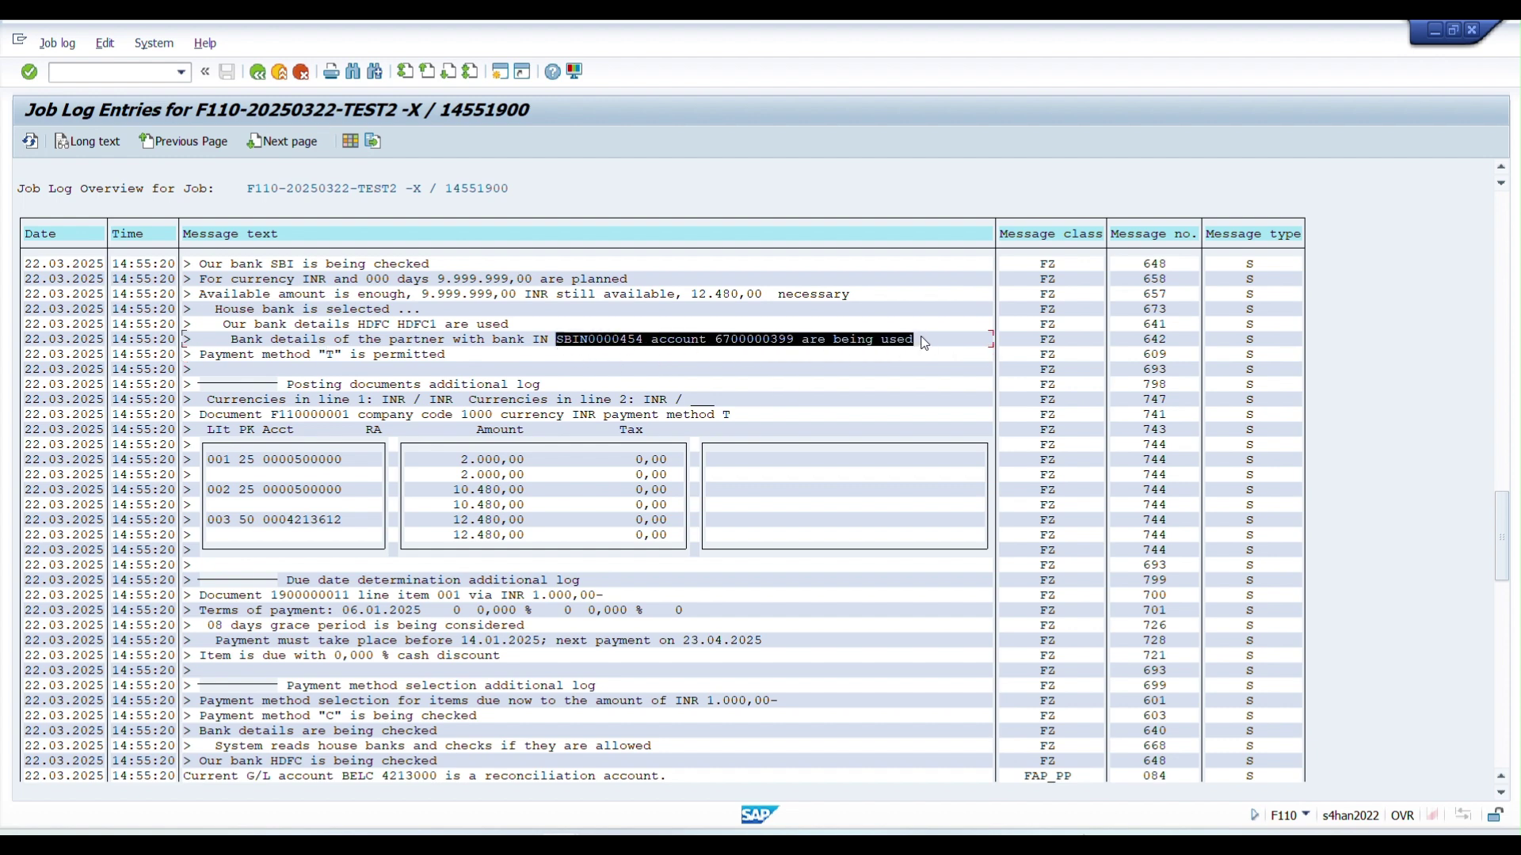
scroll(543, 545, down, 1)
scroll(549, 564, up, 4)
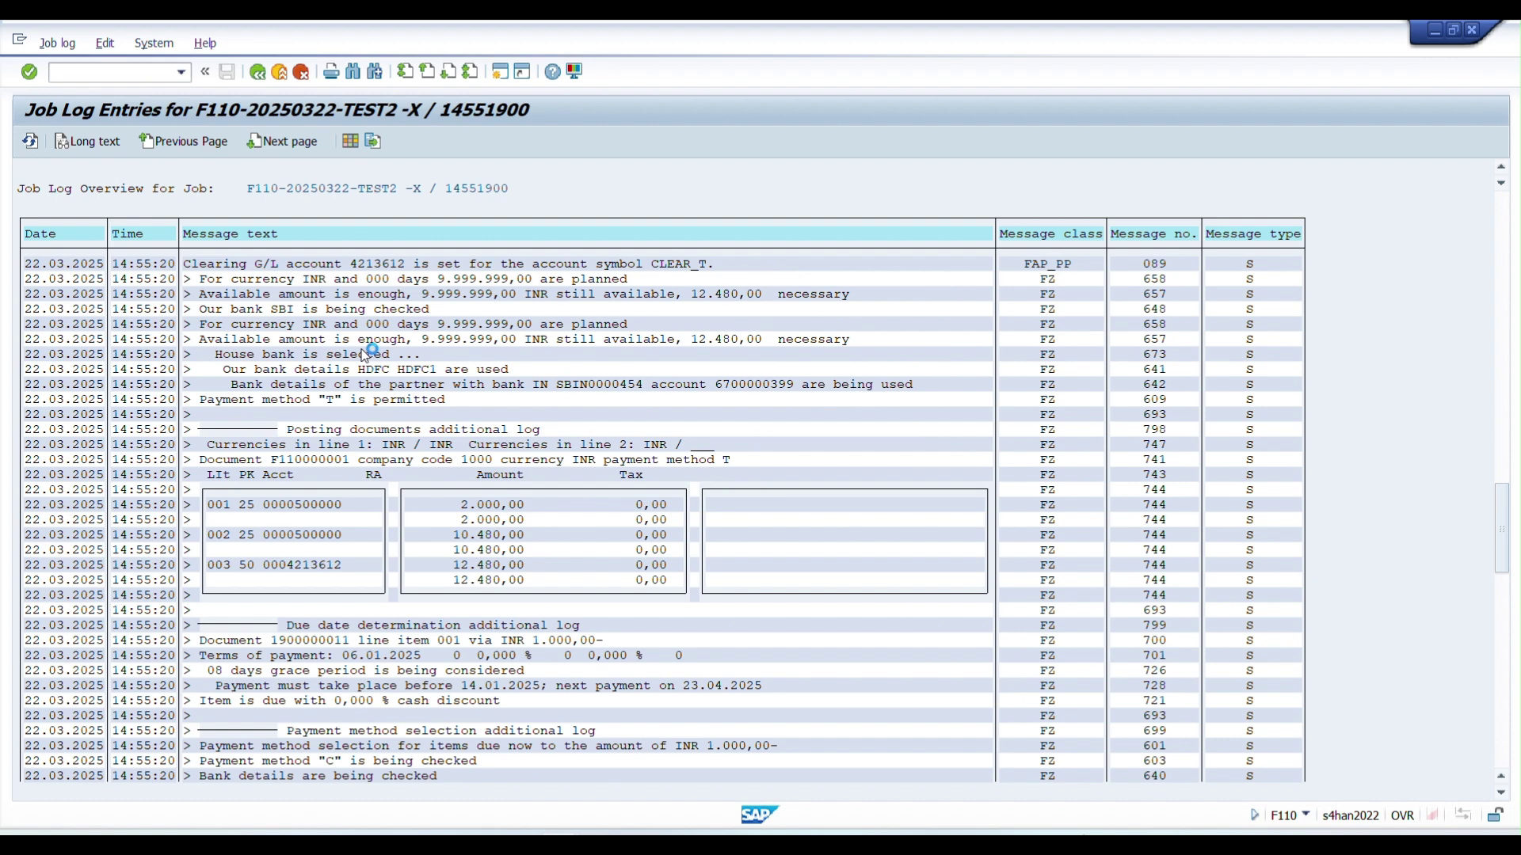
Step: Examine the log messages on available amount, reconciliation account, account symbol CLEAR_T and its clearing G/L account
scroll(555, 521, up, 4)
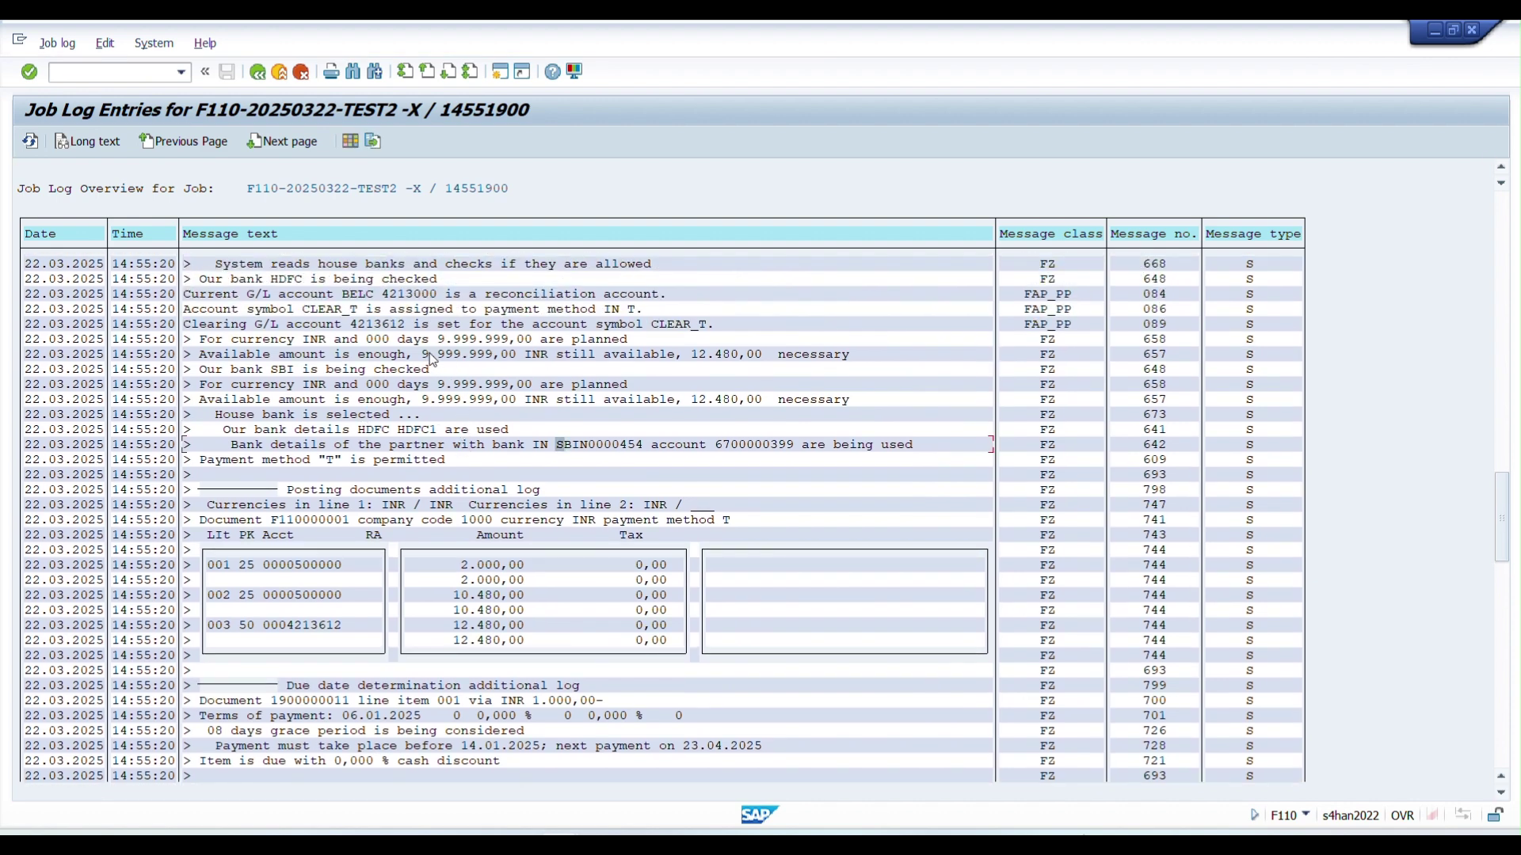
scroll(479, 568, up, 1)
scroll(479, 569, up, 1)
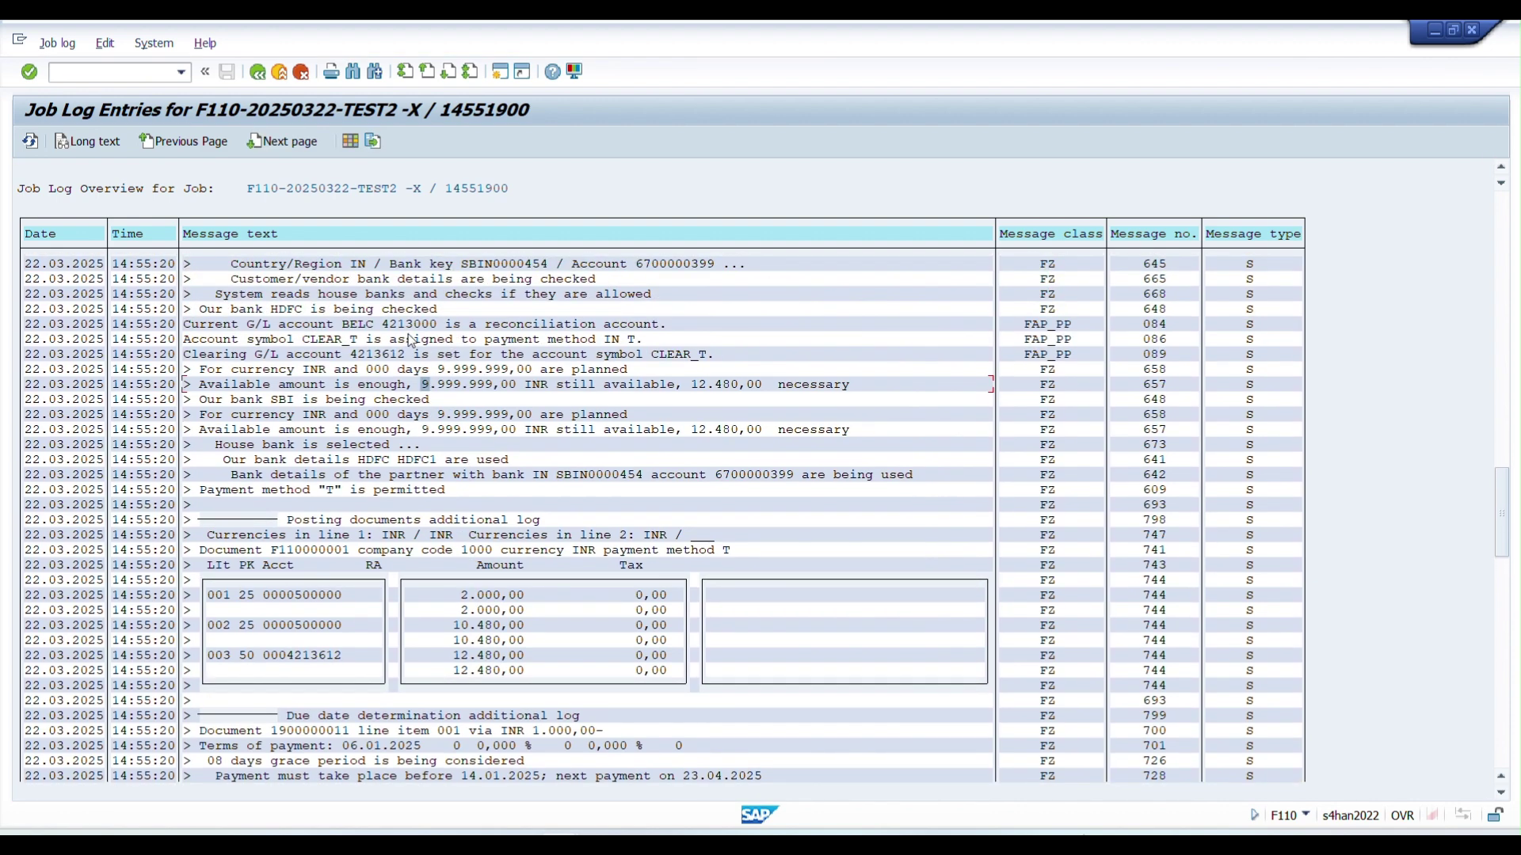
click(308, 341)
click(182, 340)
click(380, 324)
drag(478, 326, 572, 330)
click(354, 354)
scroll(483, 554, down, 4)
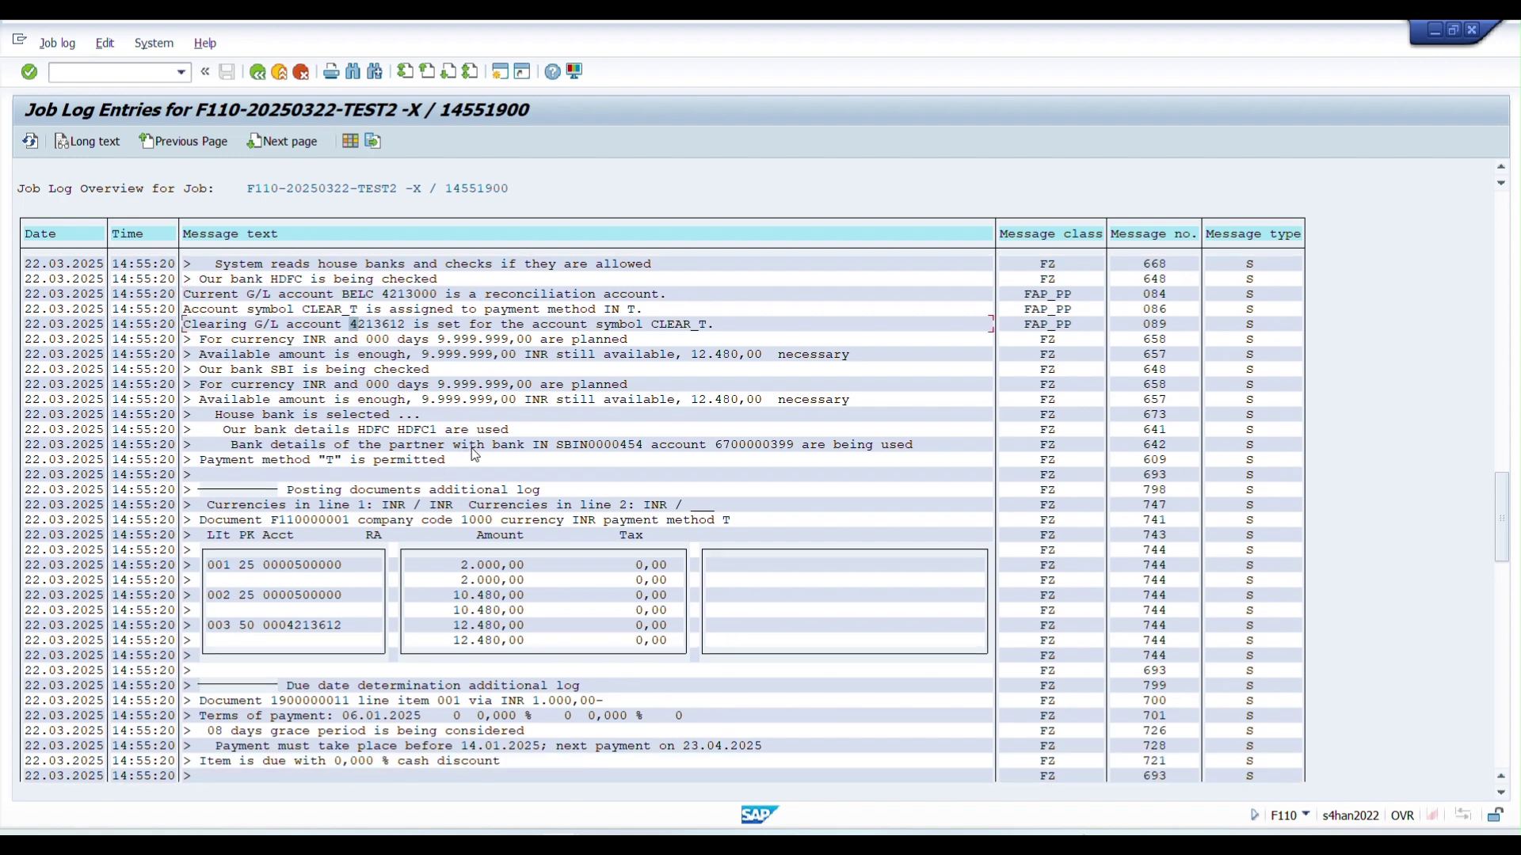
Step: Examine the log's payment method C selection, including its house bank checks, CLEAR_C account symbol and posting document
scroll(491, 614, down, 5)
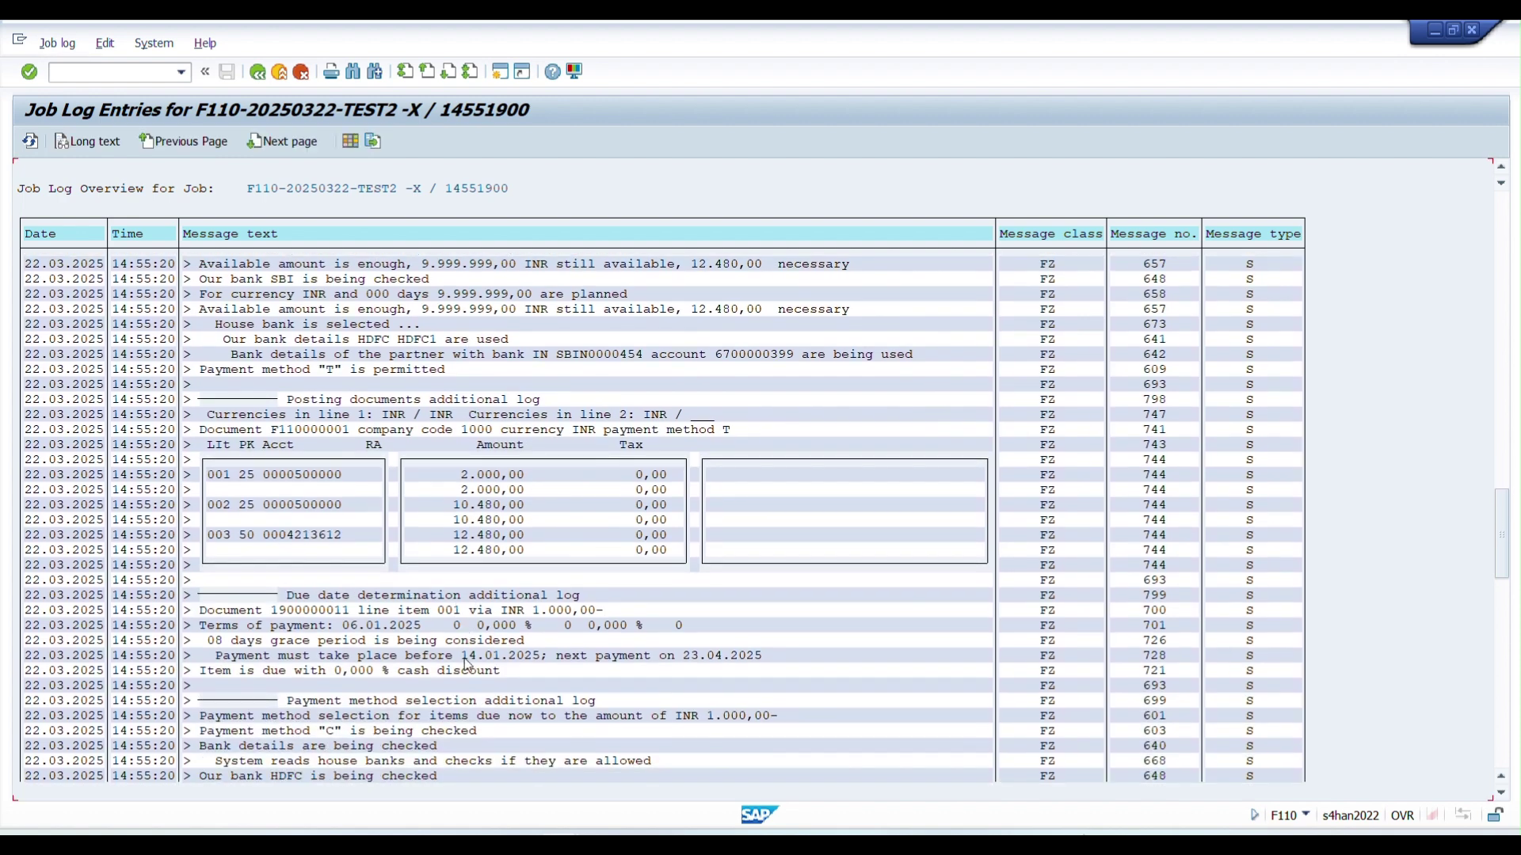
scroll(475, 661, down, 3)
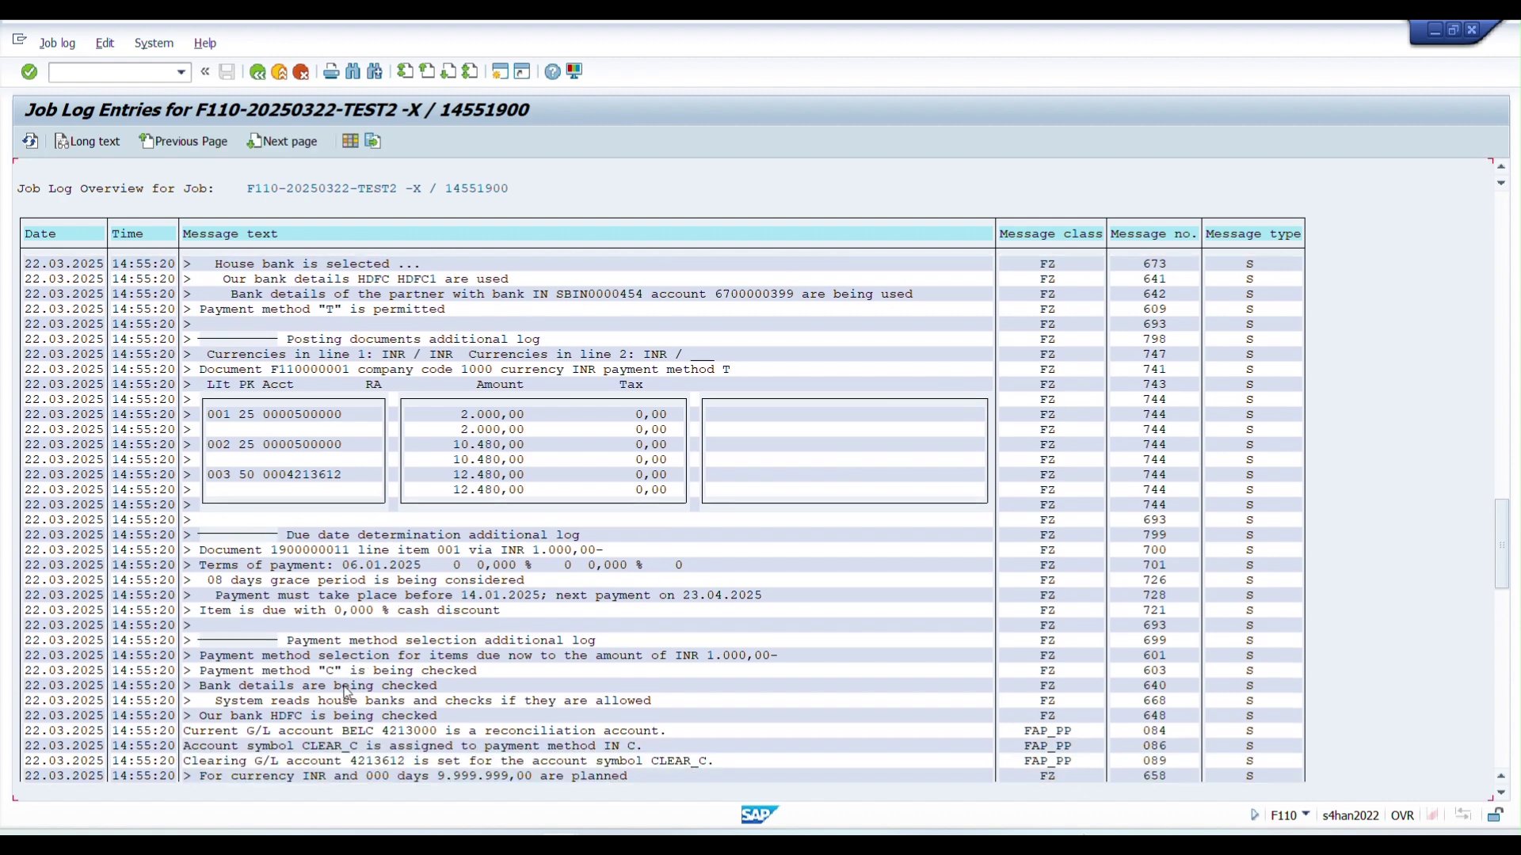
click(331, 670)
scroll(412, 681, down, 3)
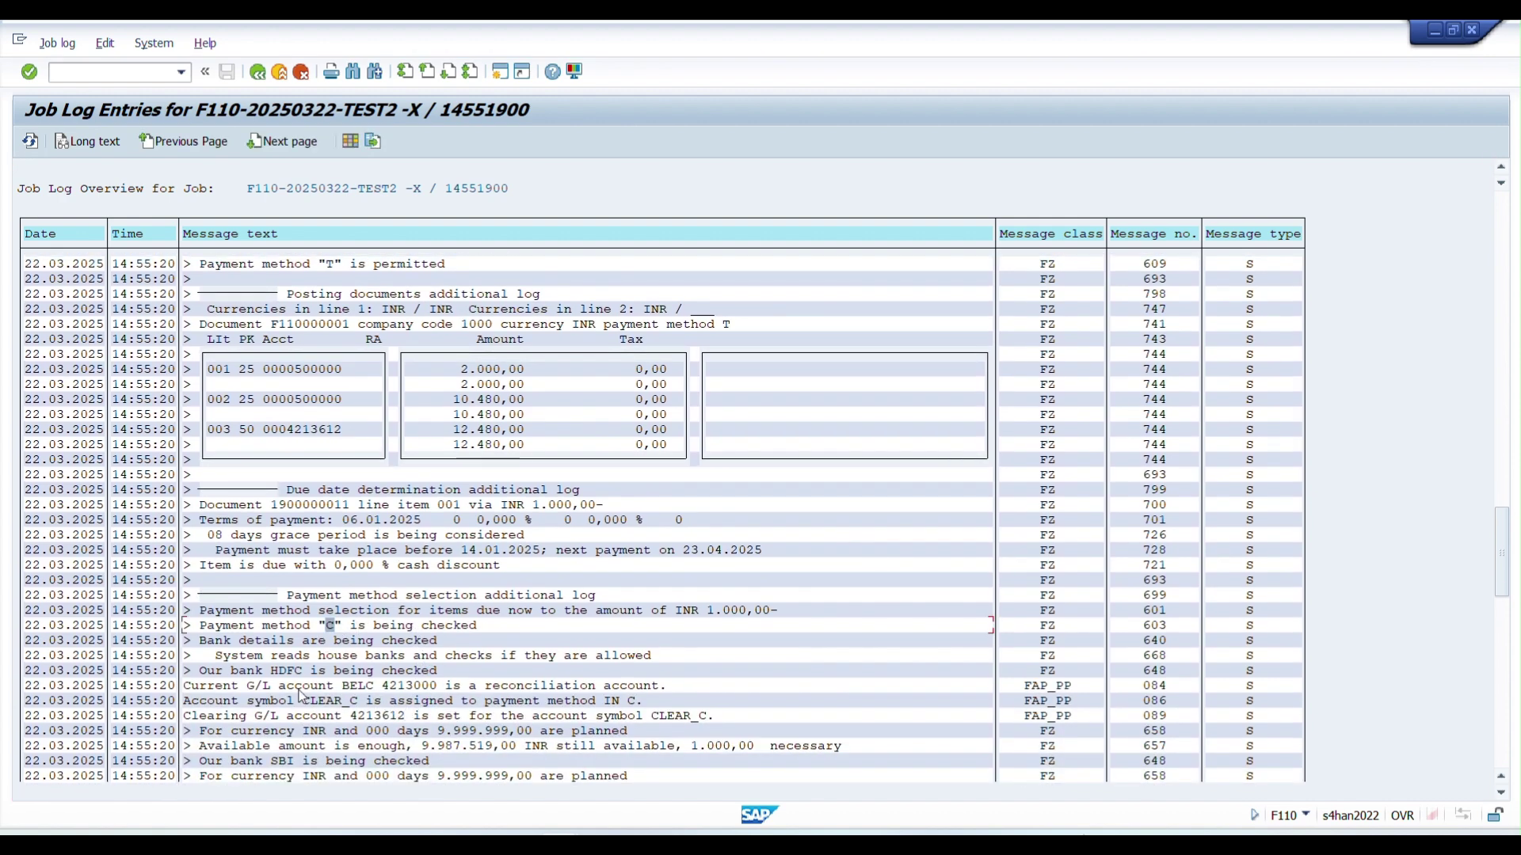
drag(364, 686, 454, 709)
scroll(456, 707, down, 2)
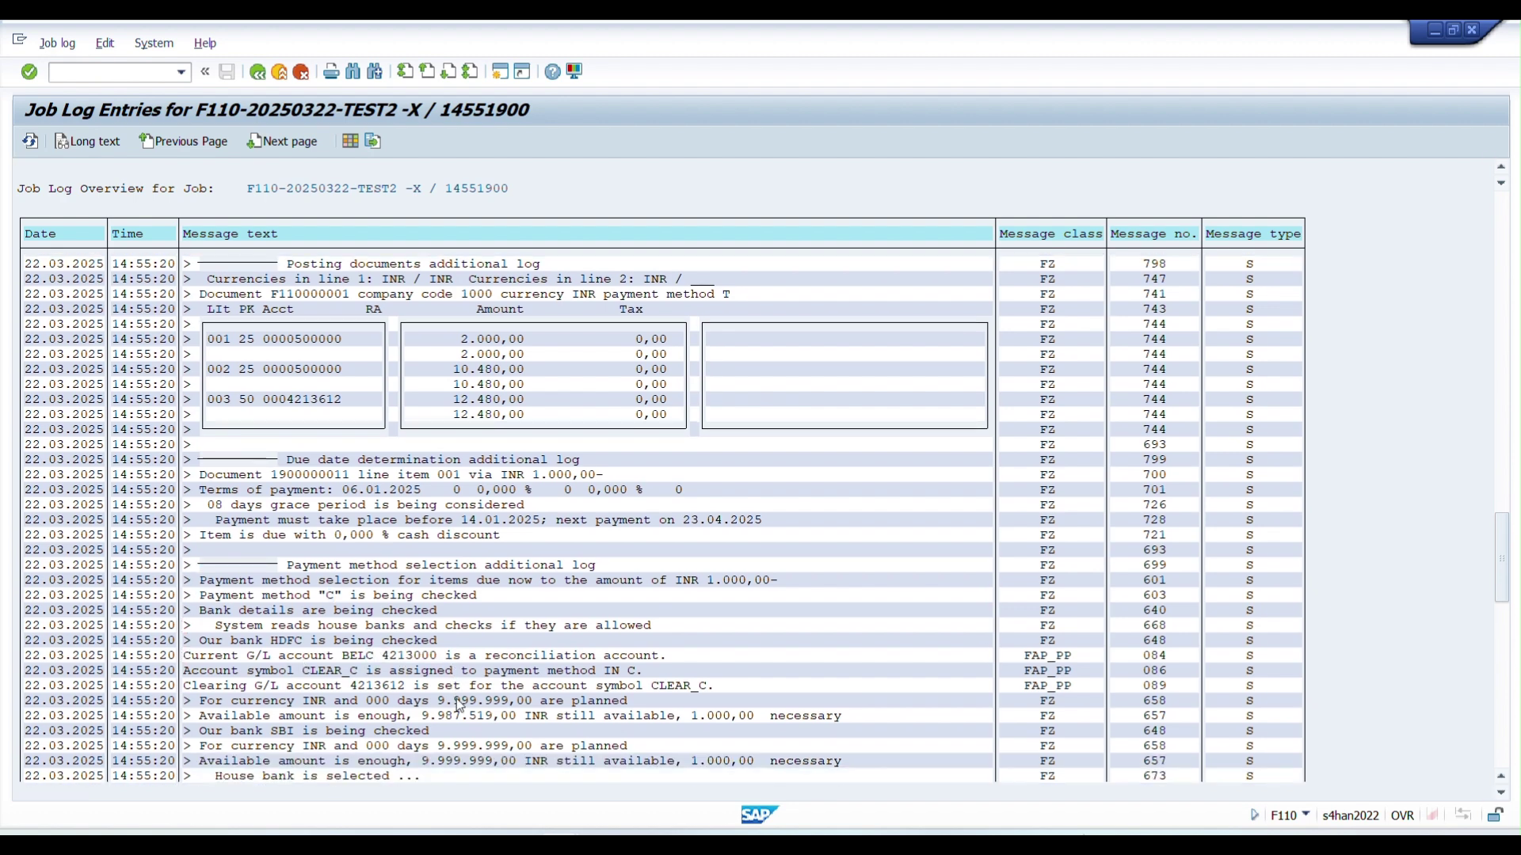
key(Page_Down)
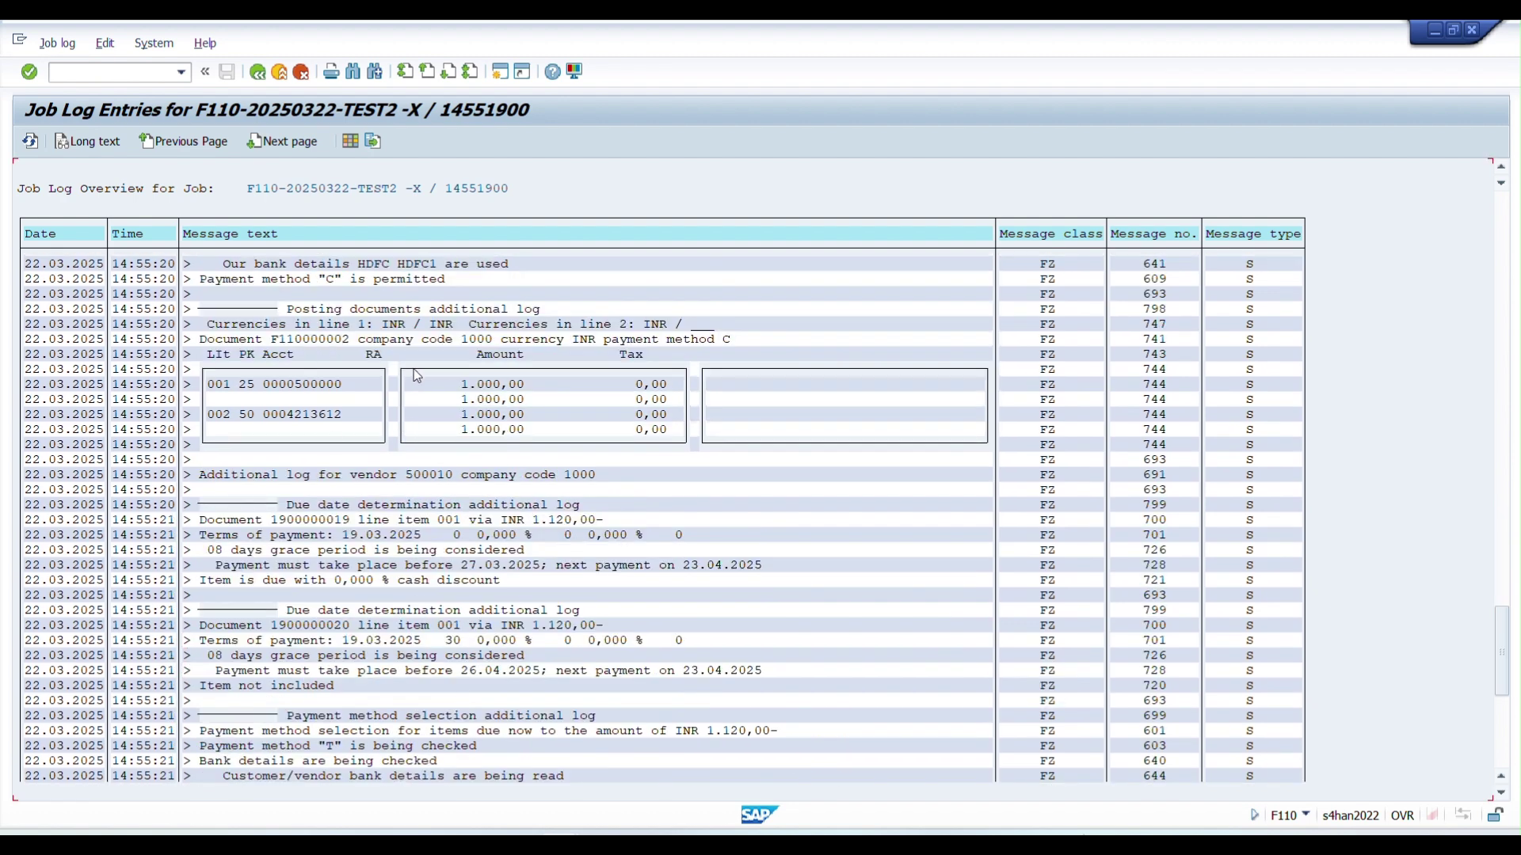
Step: Examine the second vendor's due date, bank selection and posting document entries, and leave the proposal log
scroll(355, 396, up, 1)
scroll(519, 620, down, 3)
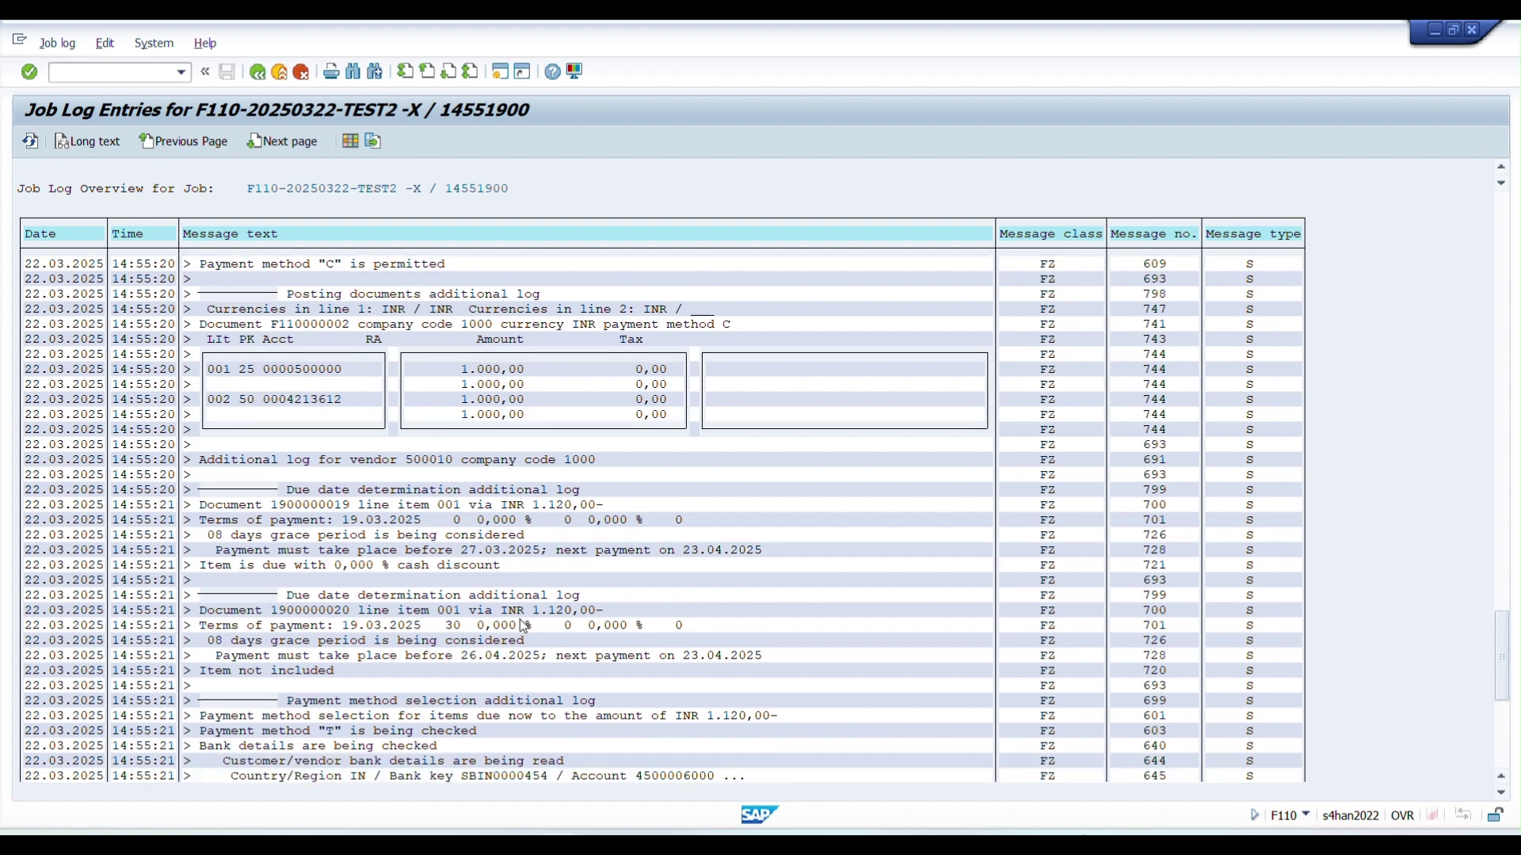
key(Page_Down)
click(274, 475)
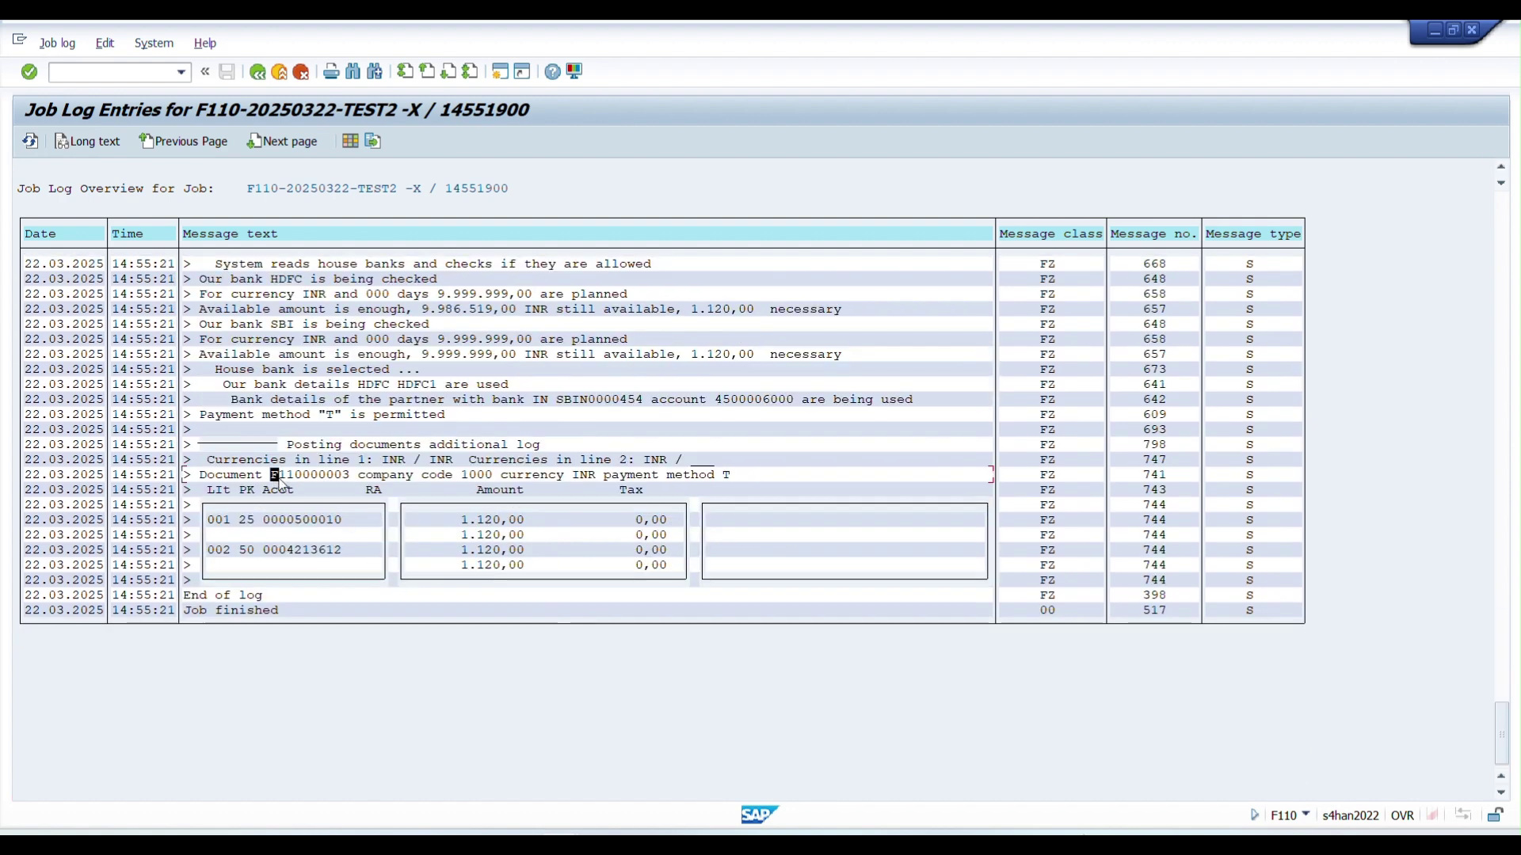
click(258, 72)
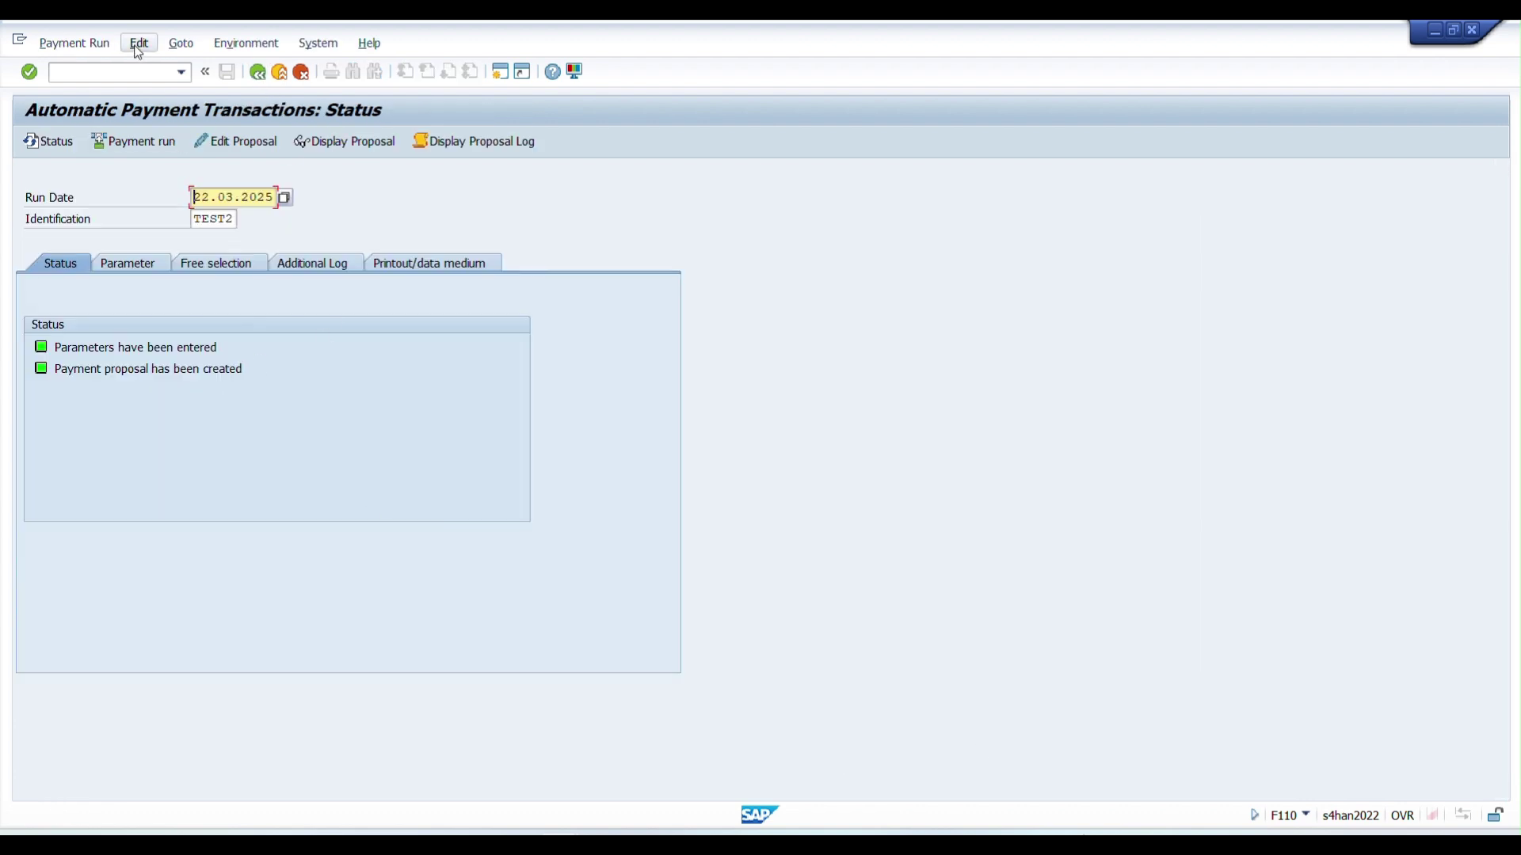
Step: Edit the payment proposal for all accounting clerks and open the blocked open item of Techlonogy Services India for changing
click(238, 142)
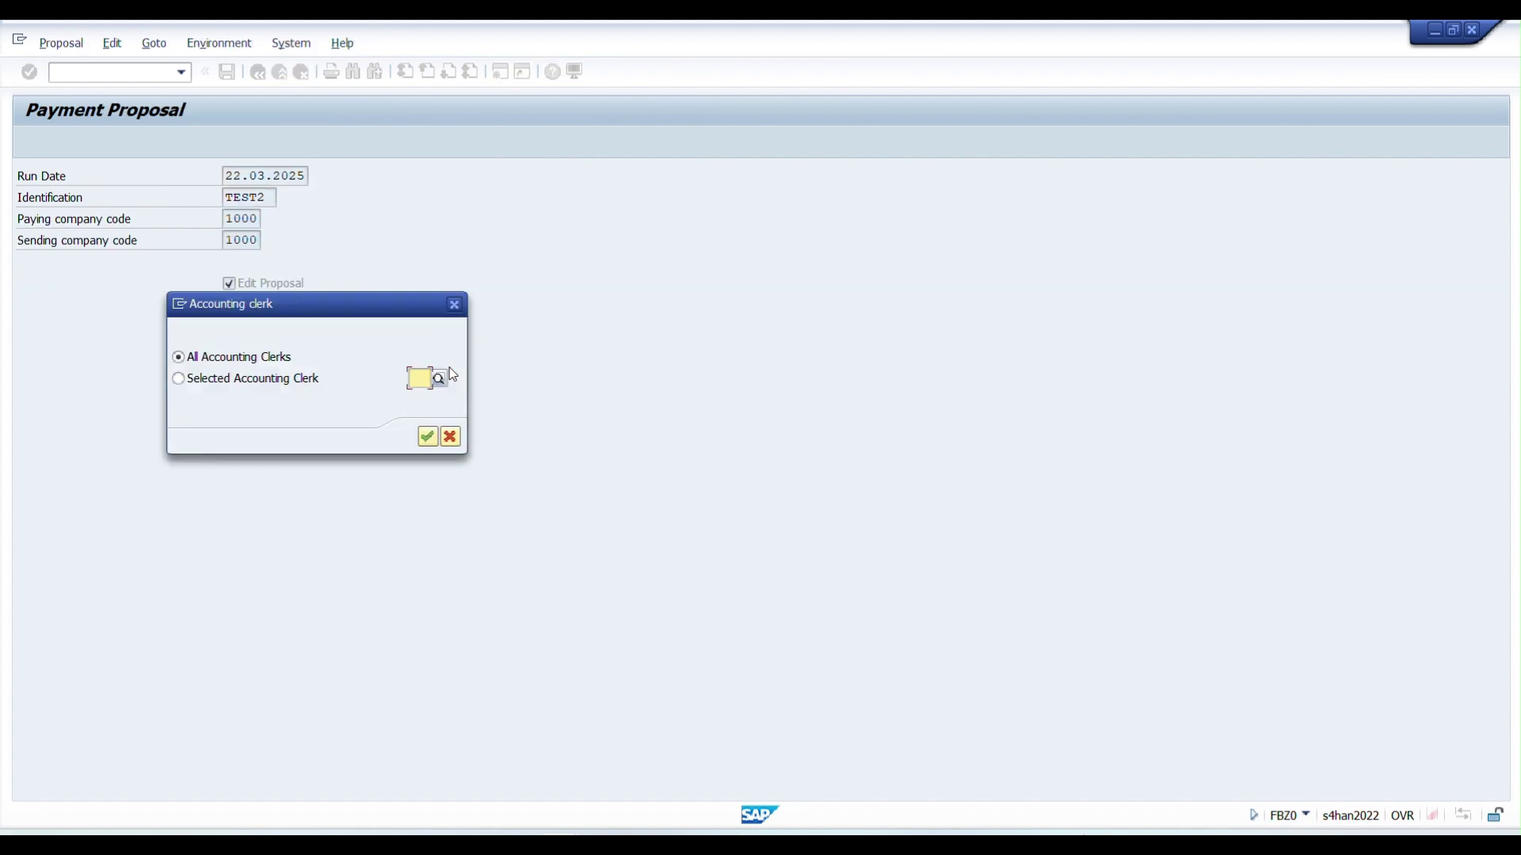
click(427, 438)
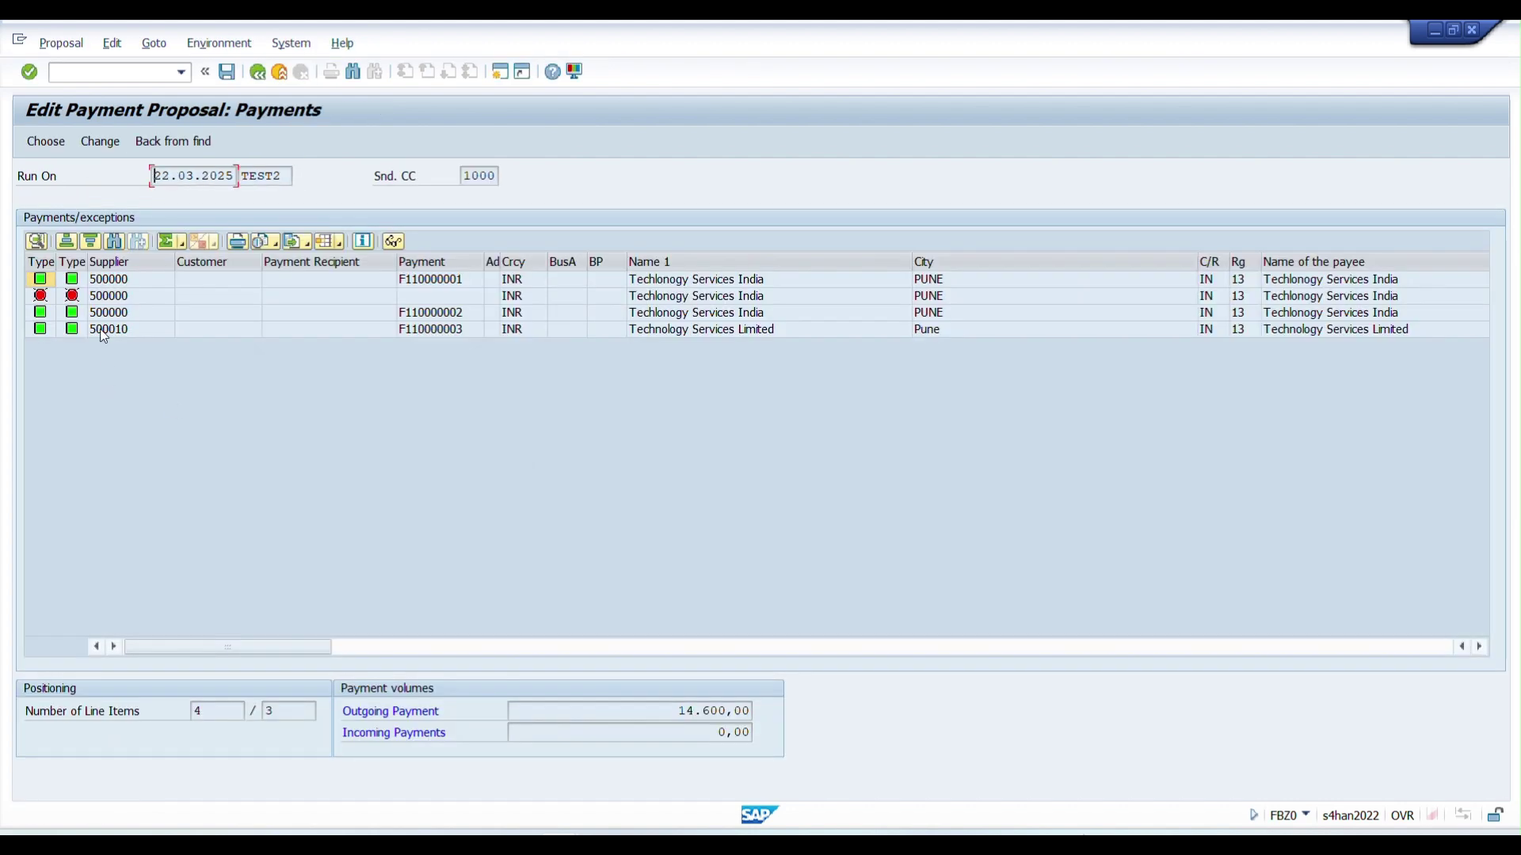
click(101, 298)
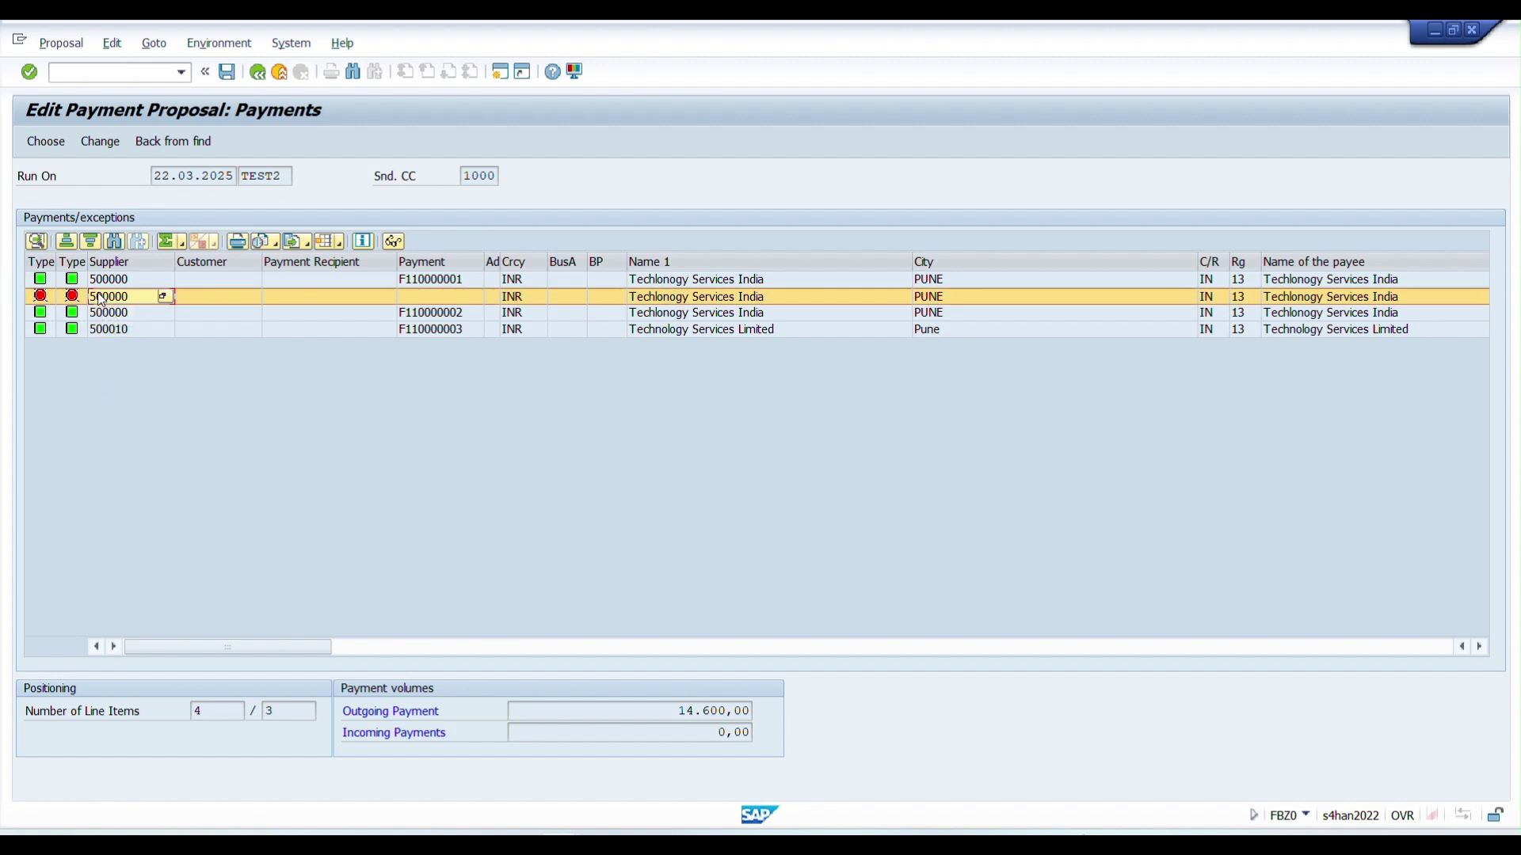
double_click(125, 302)
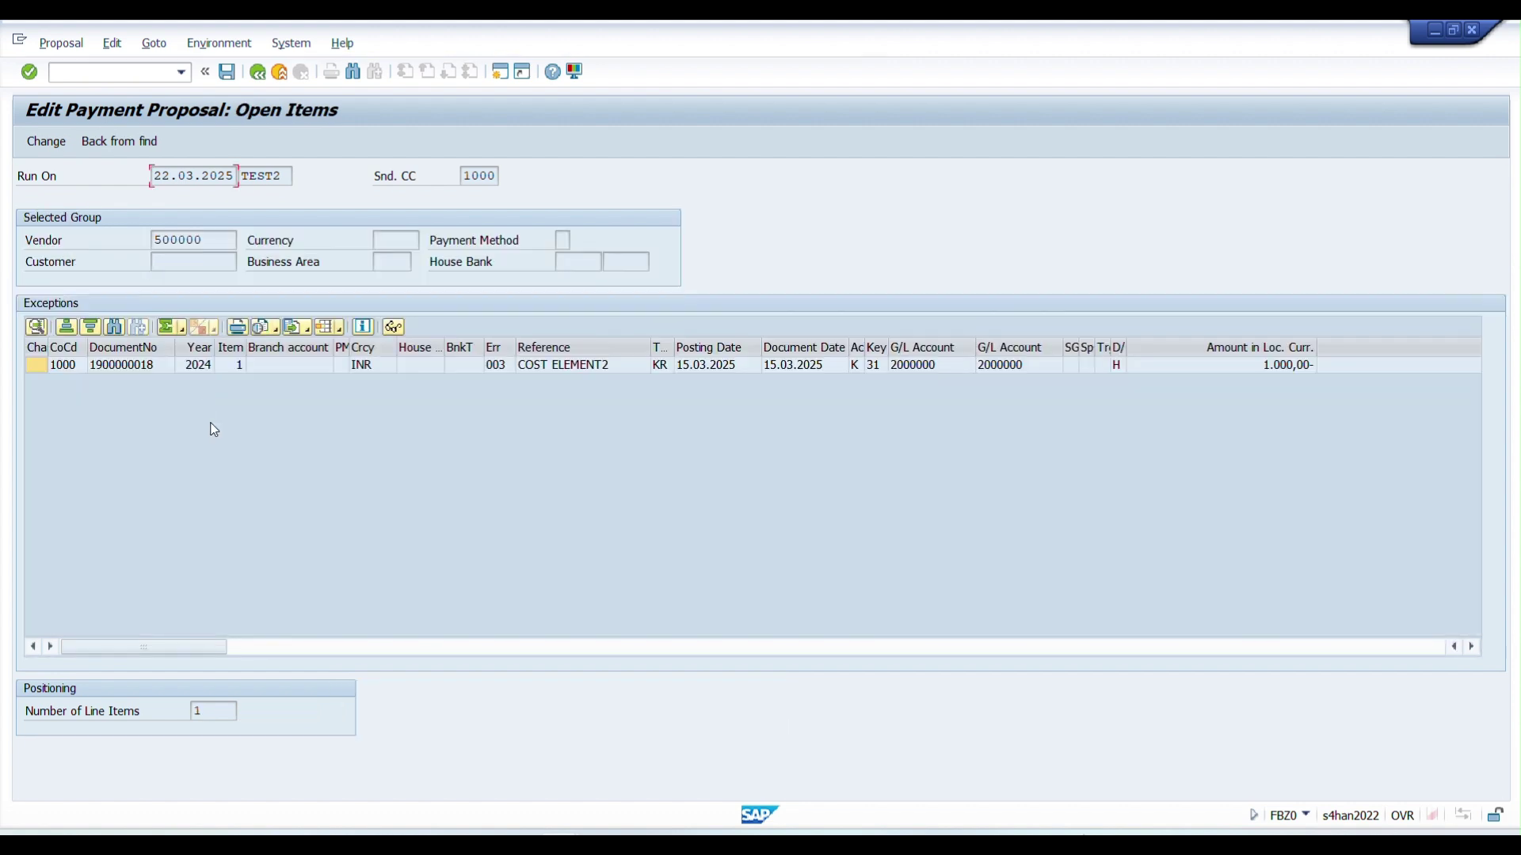
double_click(274, 365)
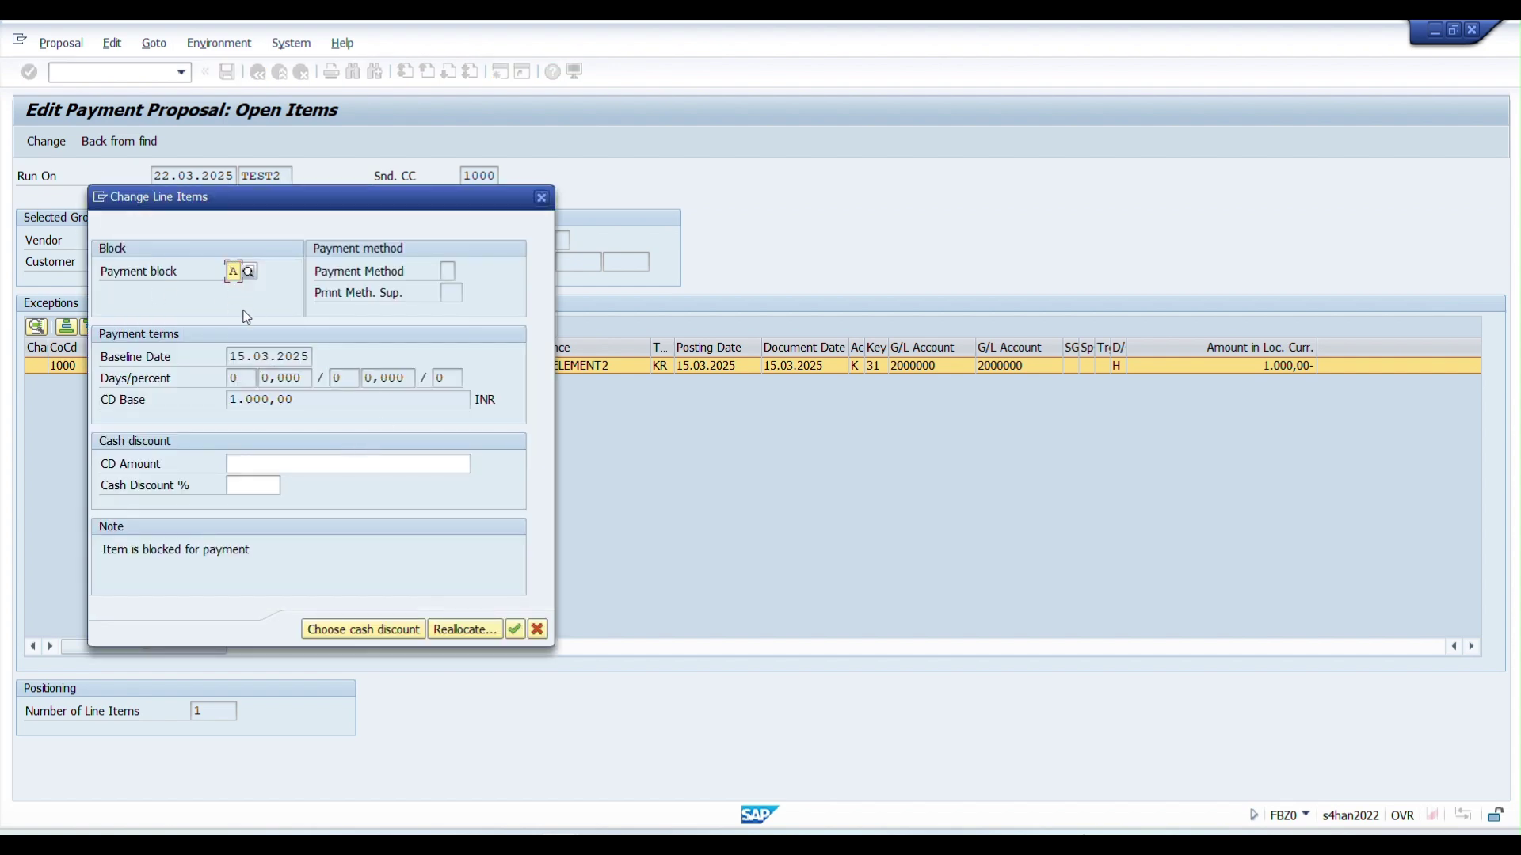
Step: Check the item's block in the vendor line item display, and remove payment block A from it in the proposal
mouse_move(579, 832)
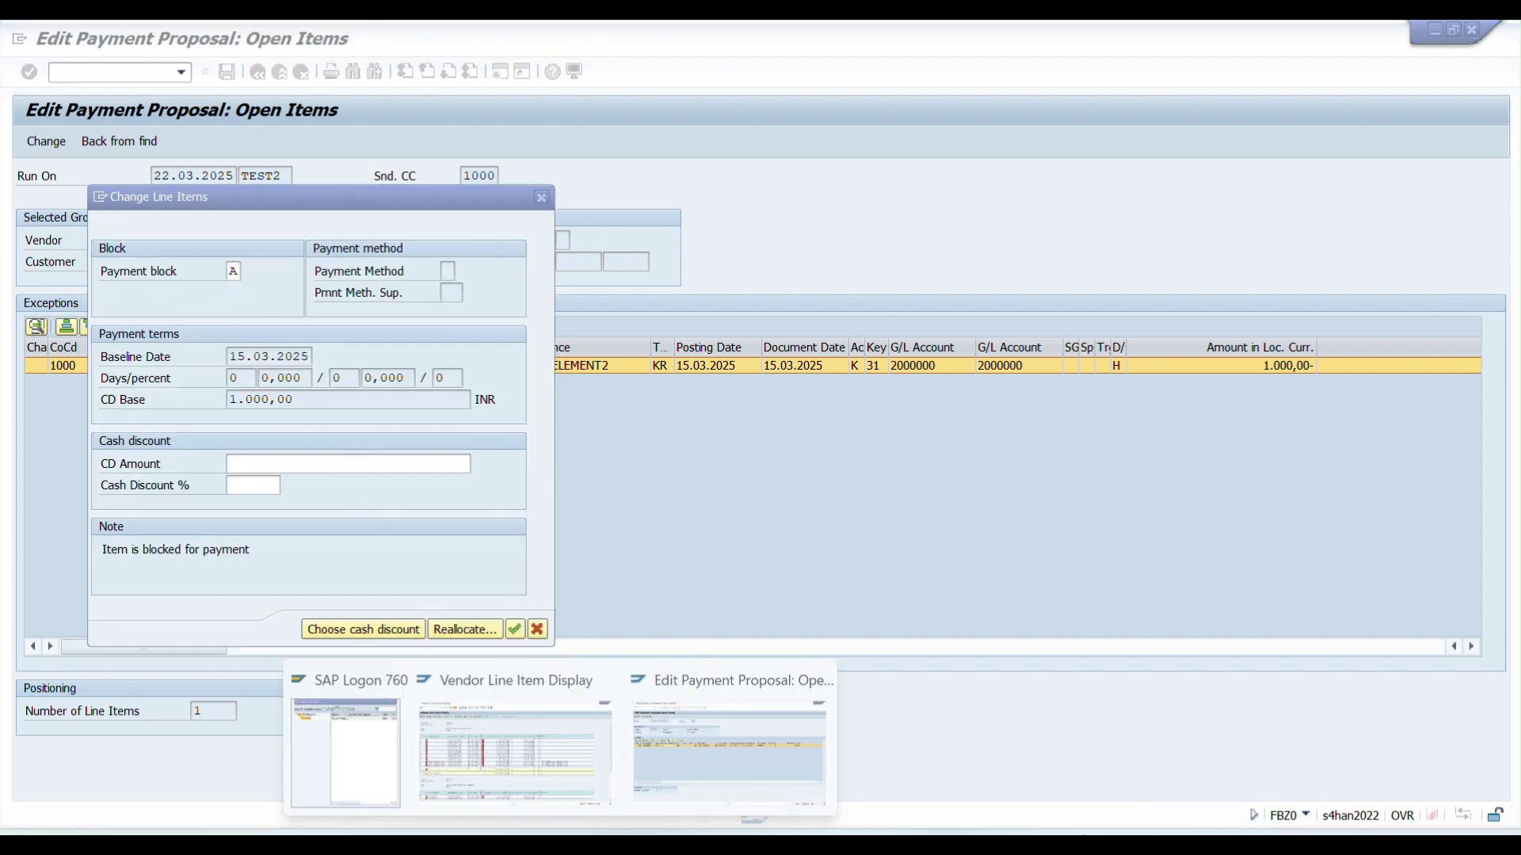
click(525, 740)
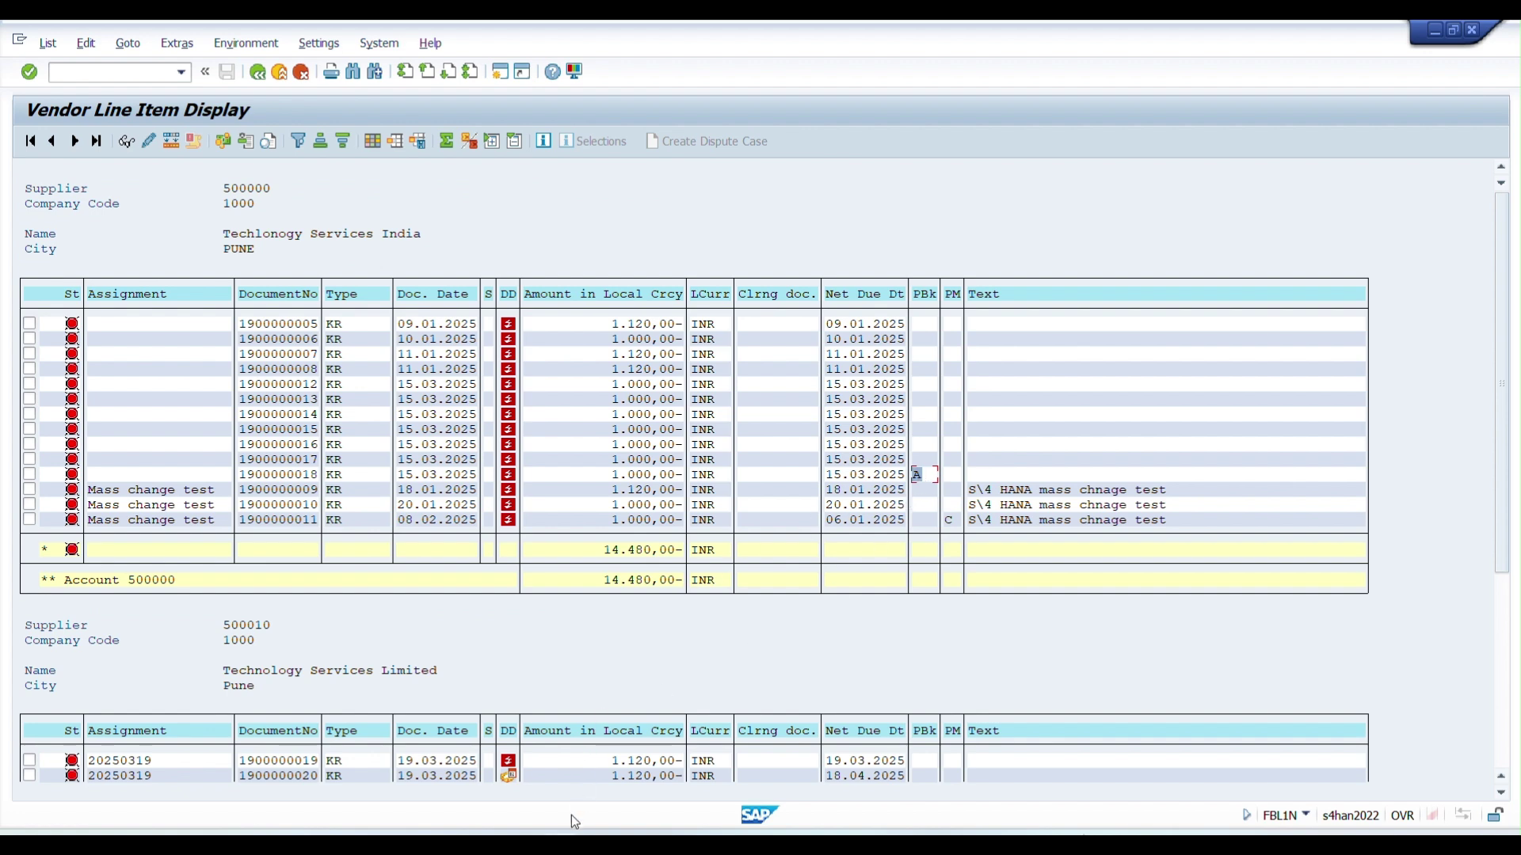
mouse_move(582, 841)
click(684, 749)
key(Delete)
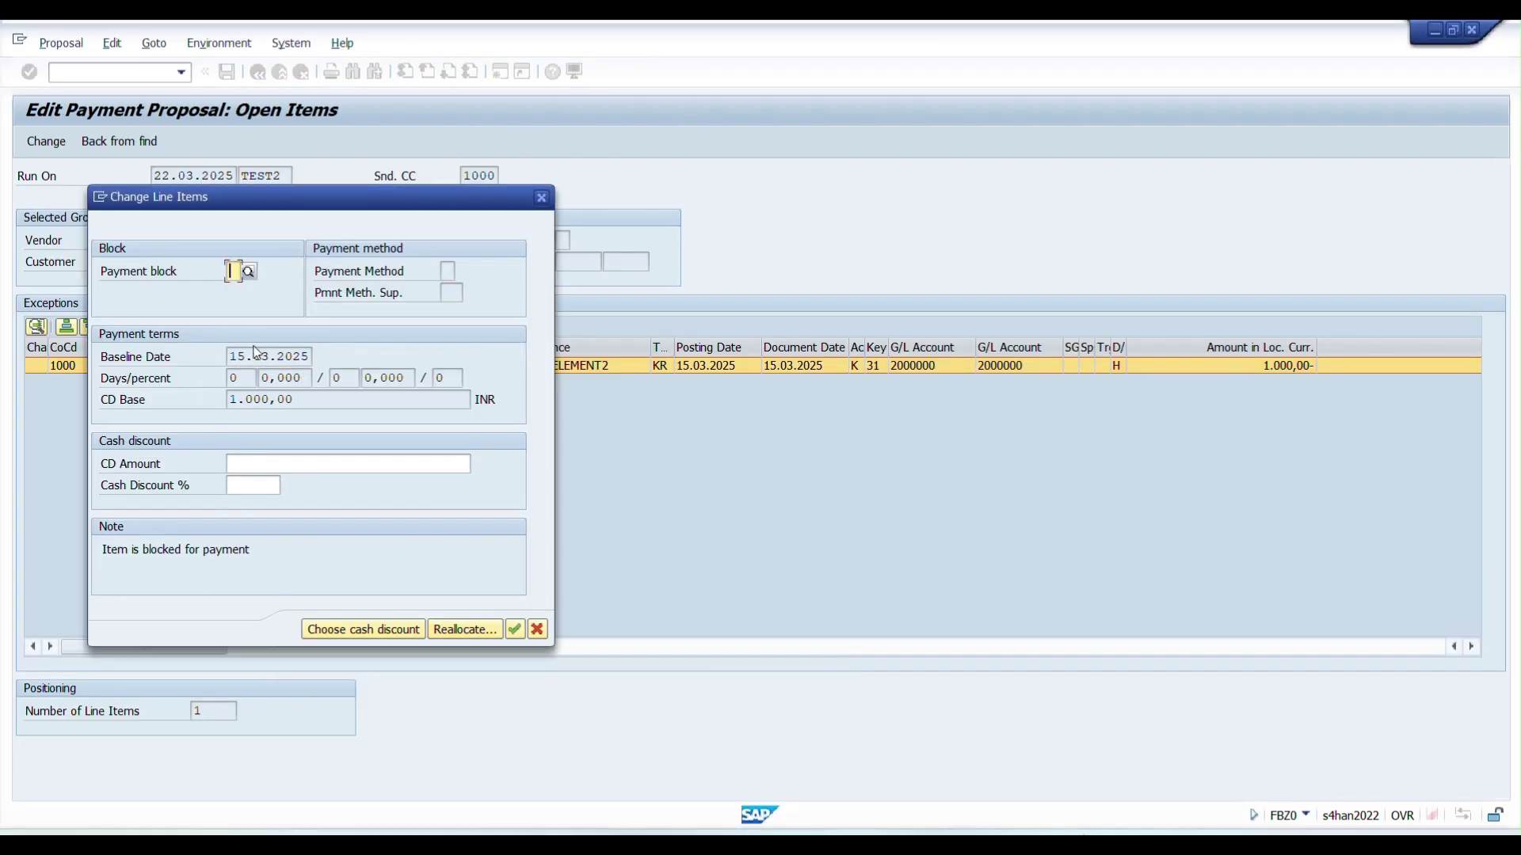
click(515, 629)
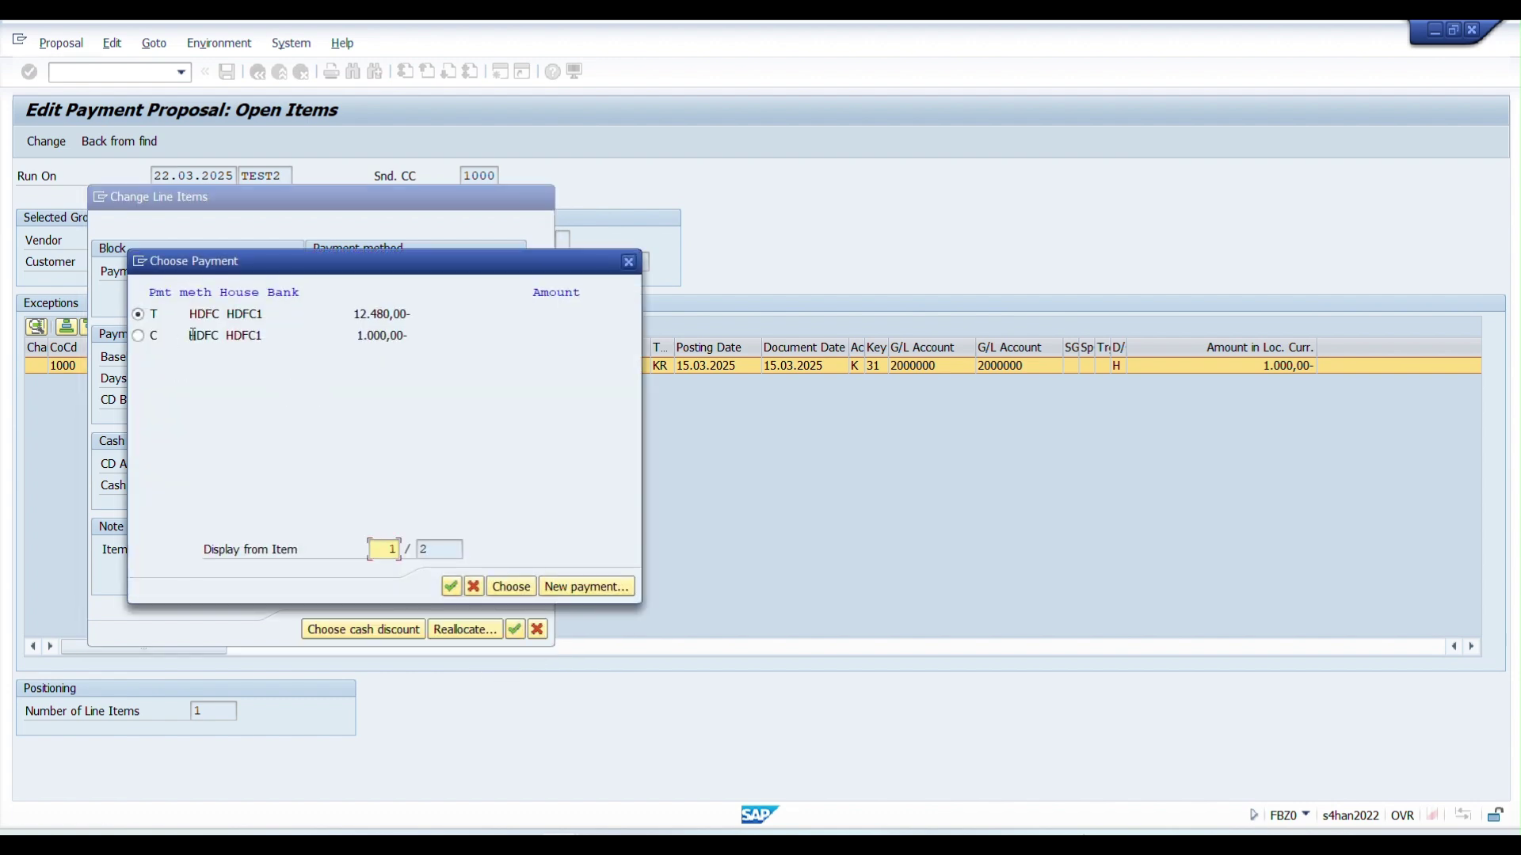
Step: Assign the unblocked item to the existing payment with method T and house bank HDFC, and save the proposal
drag(346, 272, 597, 349)
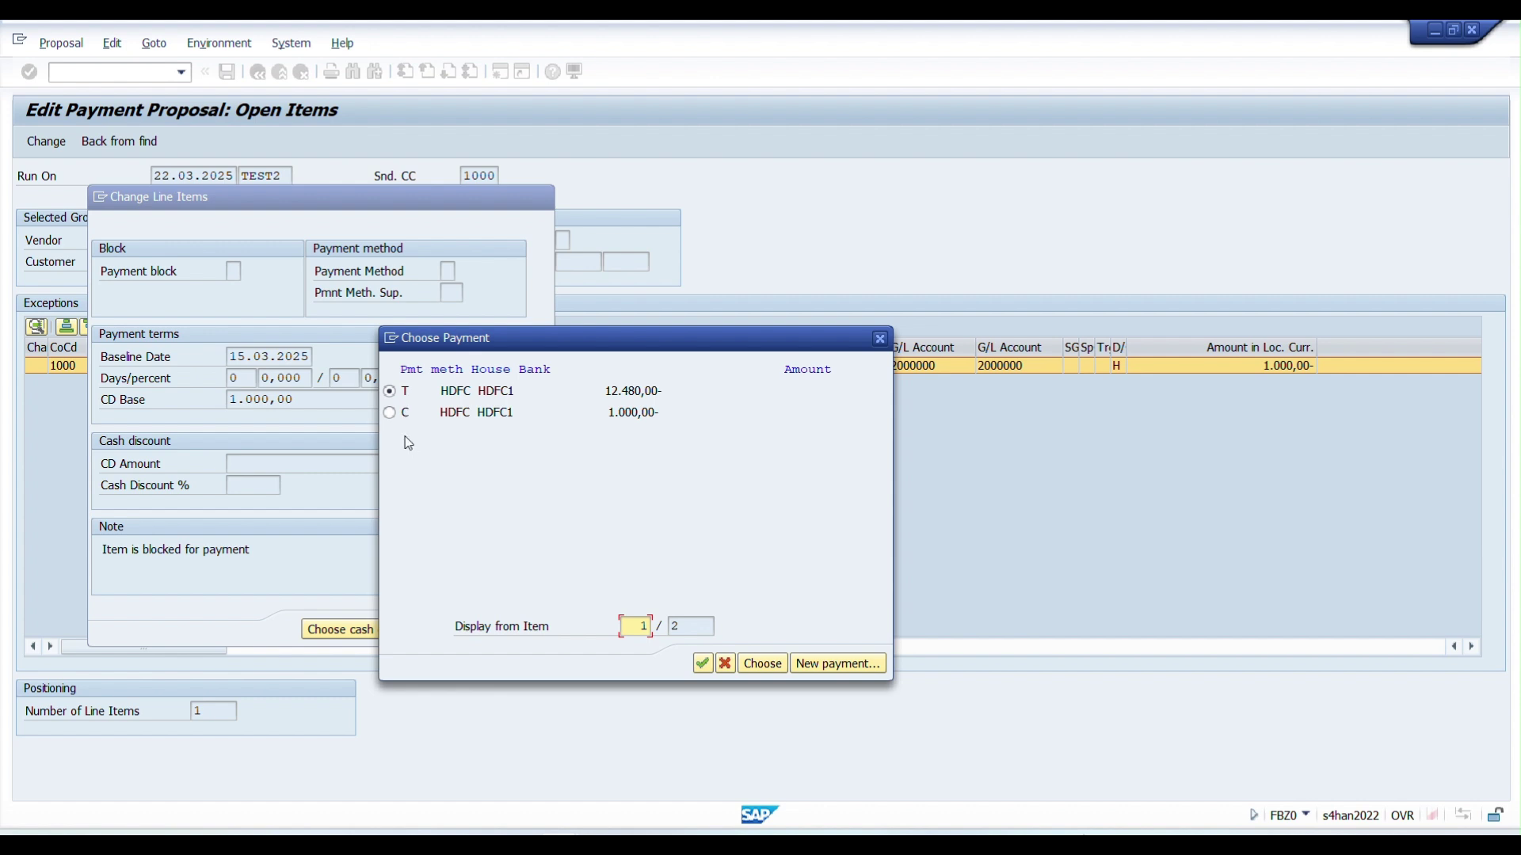
click(702, 664)
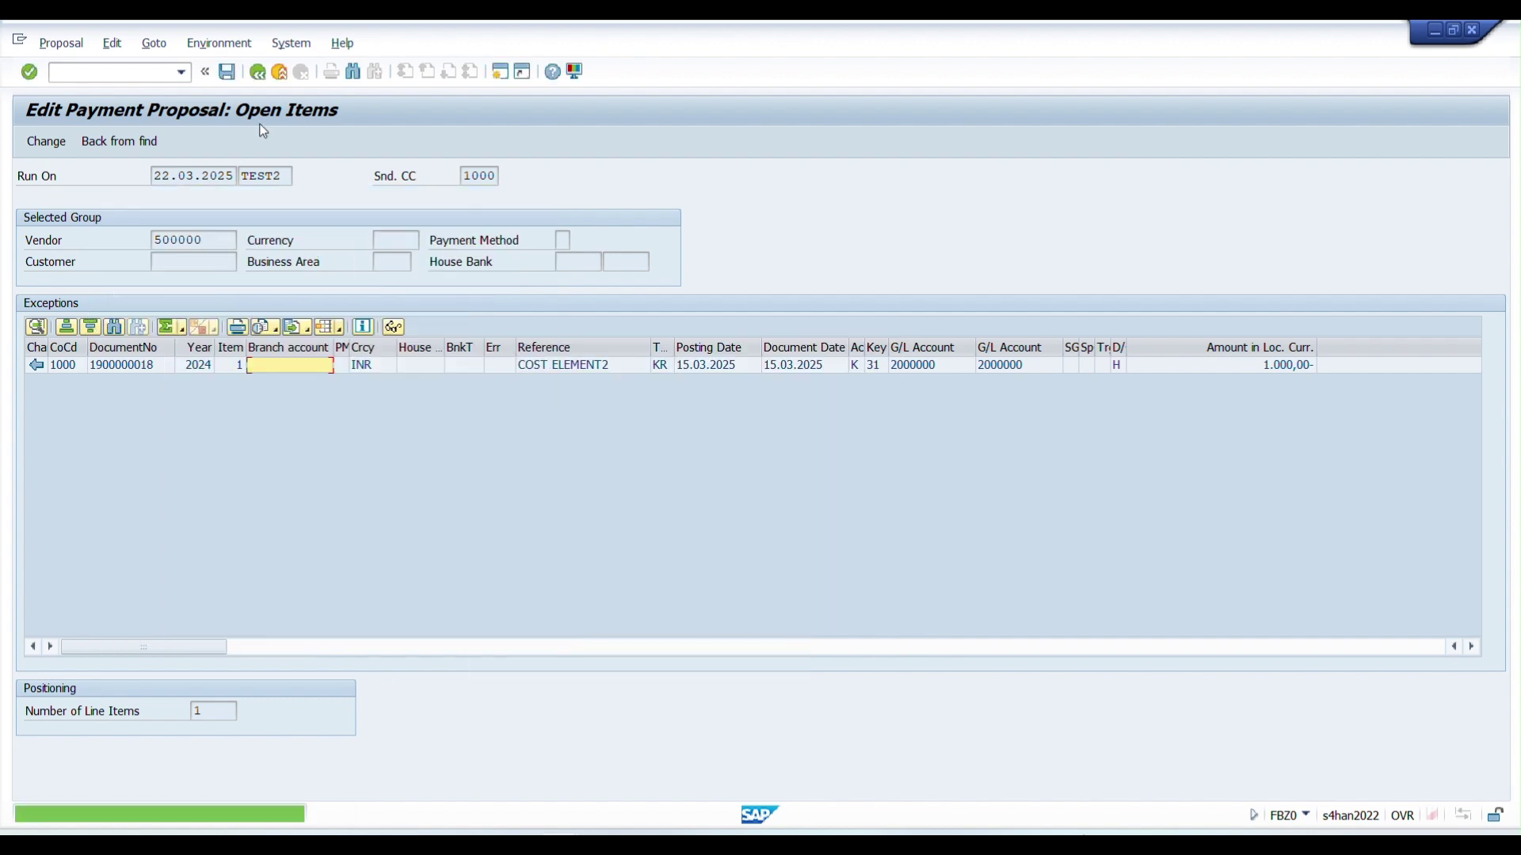
click(227, 72)
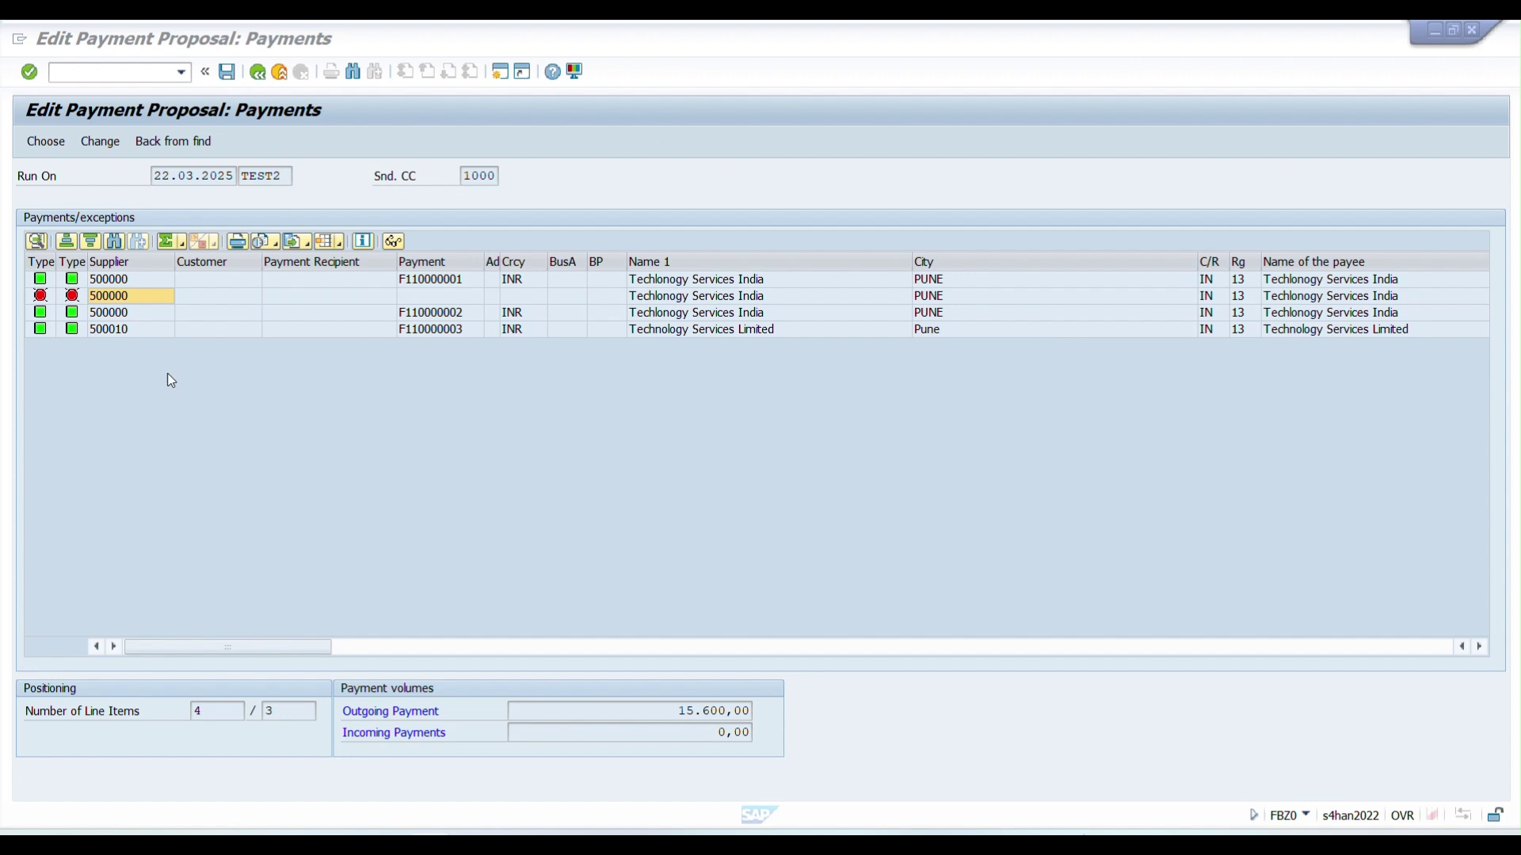
Step: Examine the paid items, payment method and house bank of the first Techlonogy Services India payment in the proposal
click(134, 284)
click(111, 316)
click(129, 283)
click(110, 314)
click(129, 282)
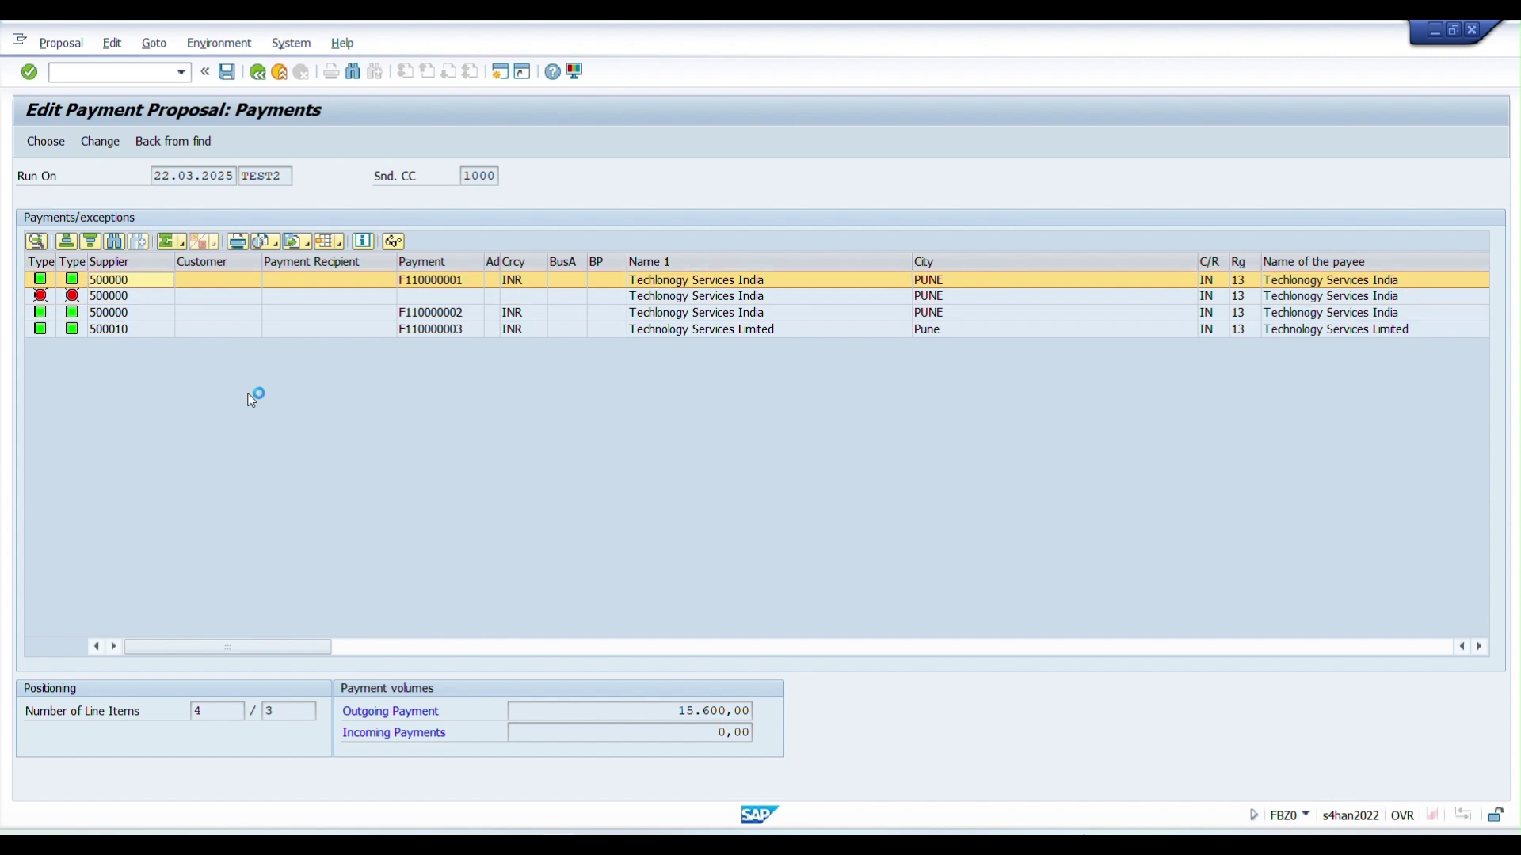
key(F2)
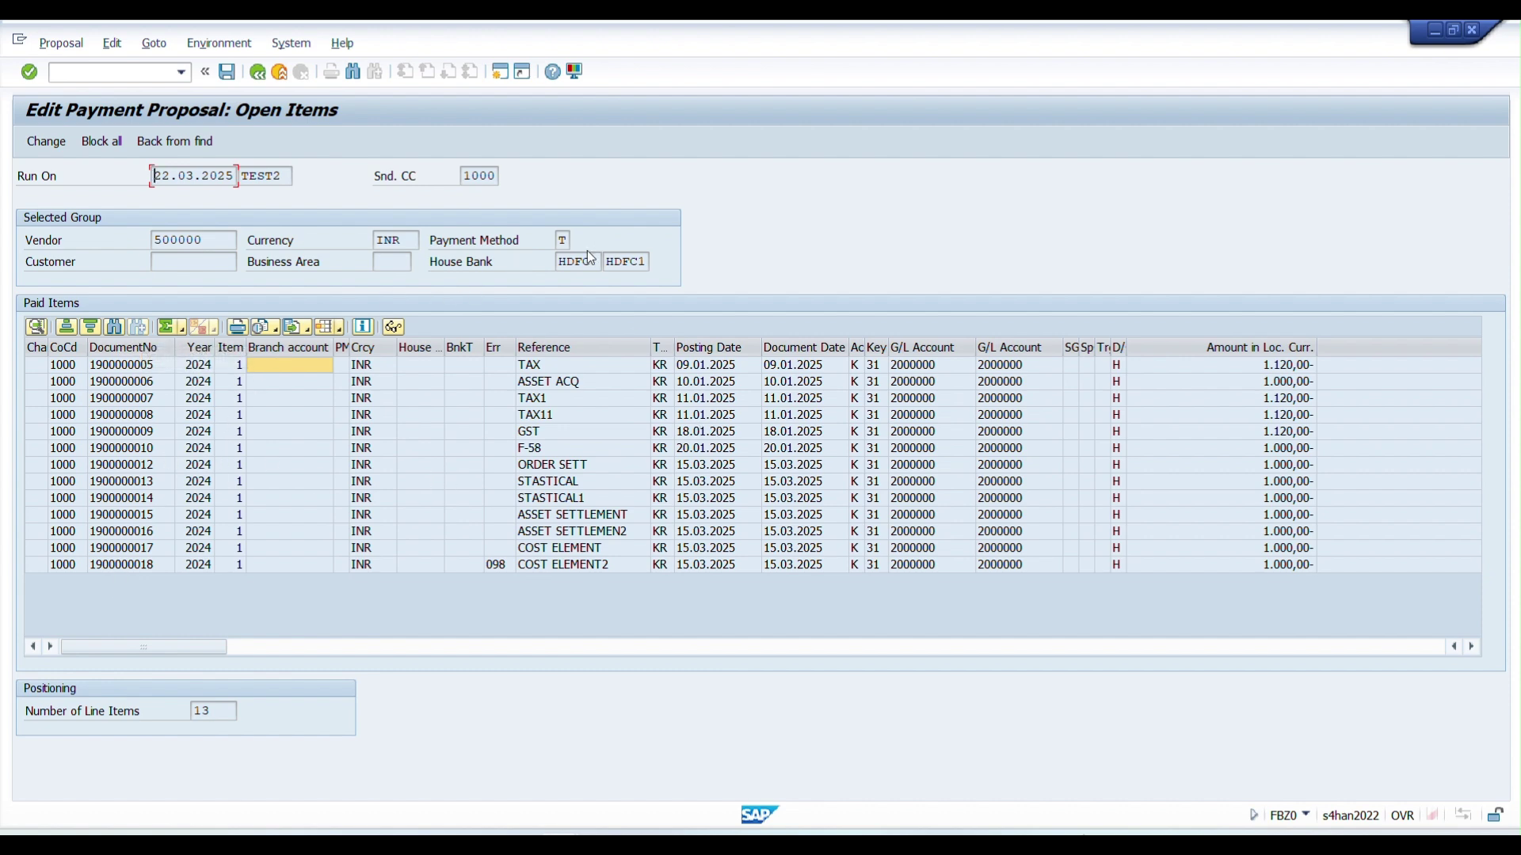
click(563, 238)
click(567, 261)
click(258, 72)
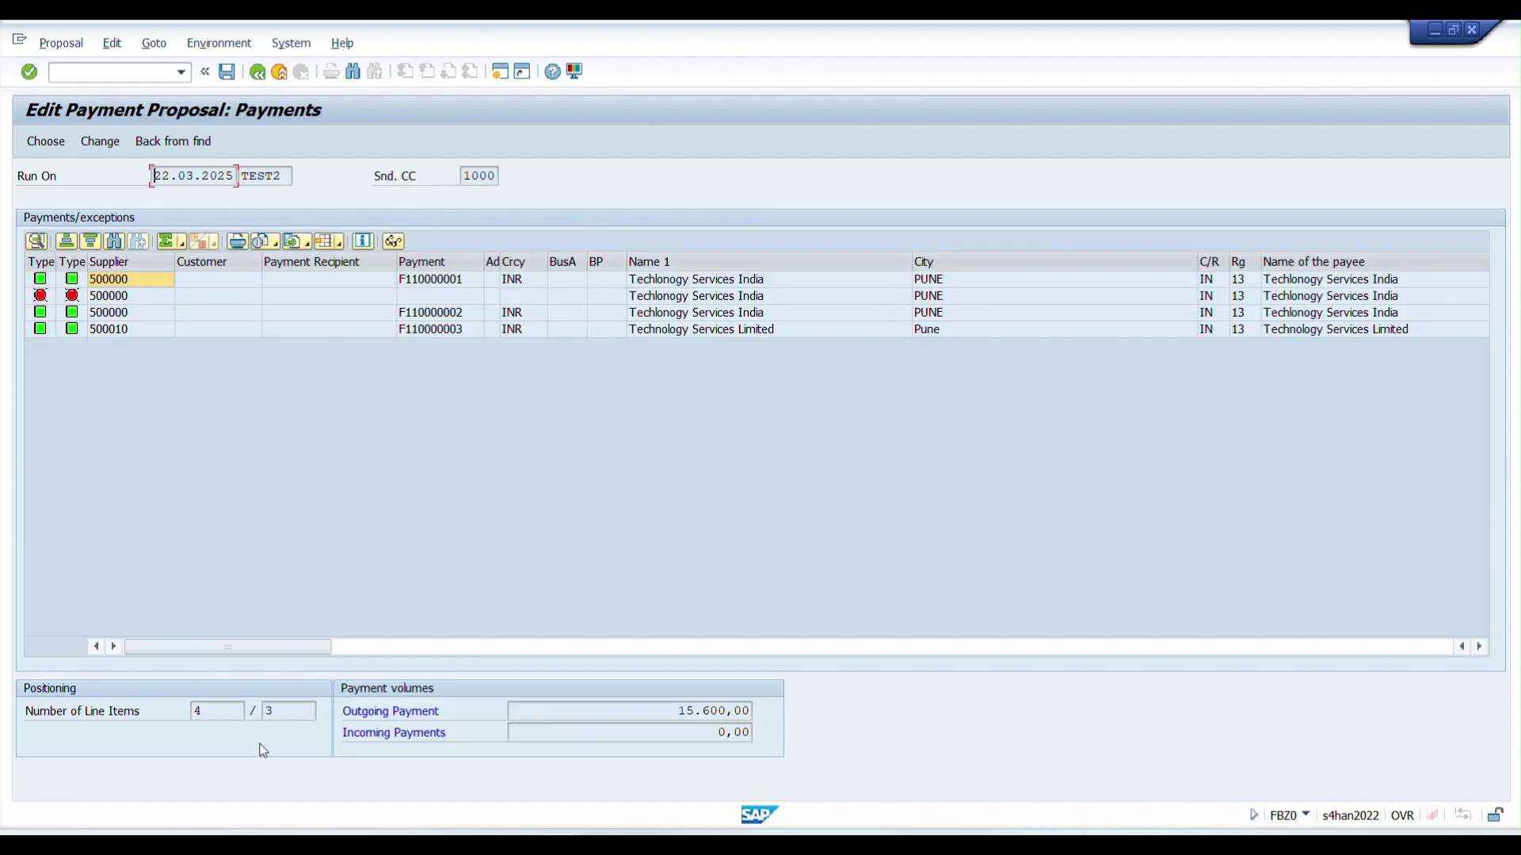
Step: Examine the paid item and payment method of the second Techlonogy Services India payment, and return to the payments list
double_click(119, 313)
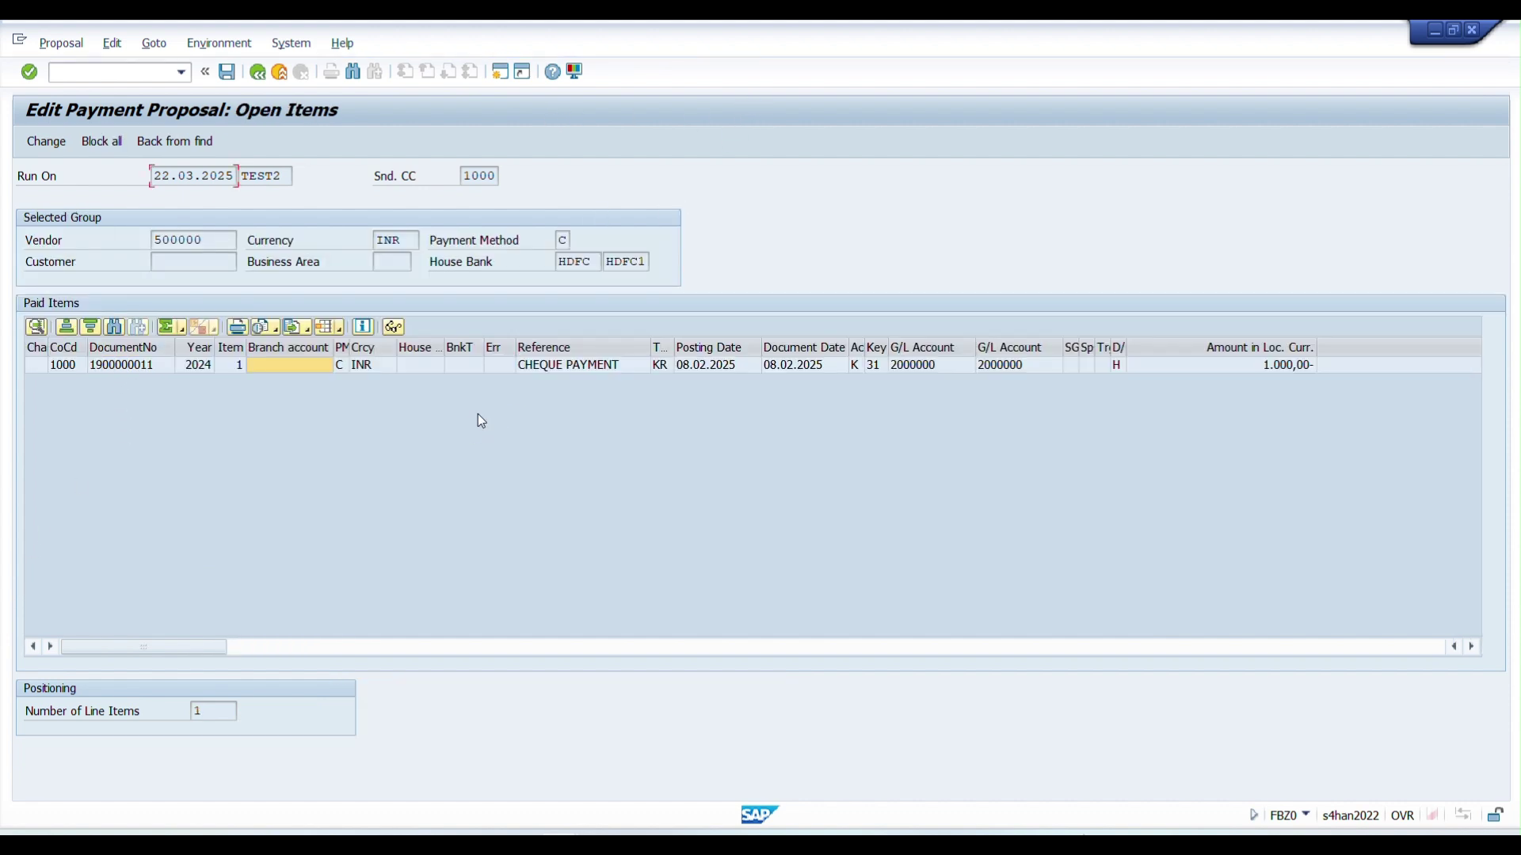
click(563, 240)
click(258, 72)
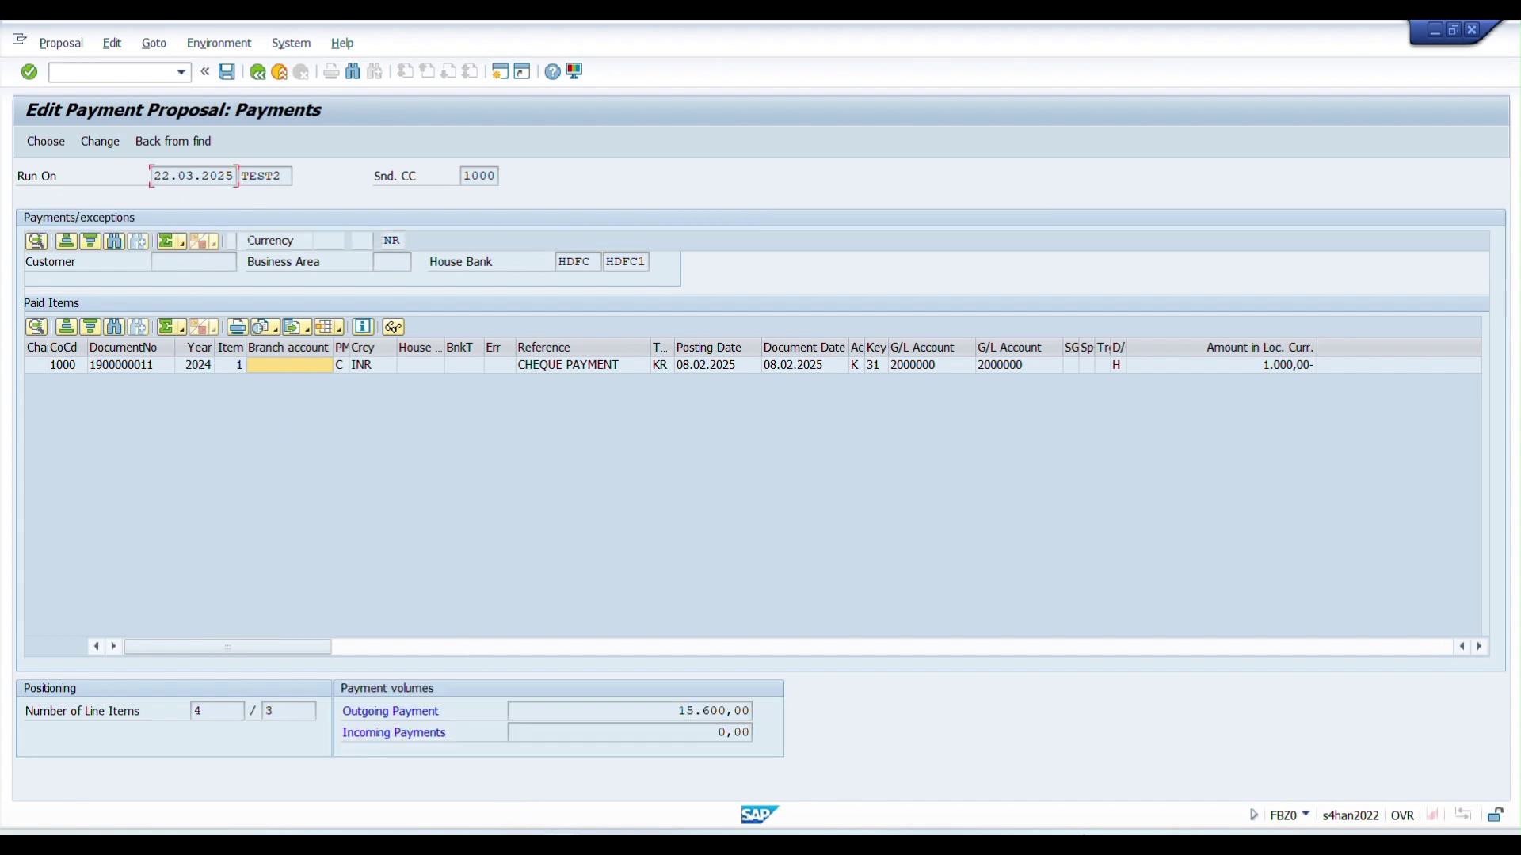
Step: Check the open items and net due dates of Technology Services Limited in the vendor line item display
click(529, 783)
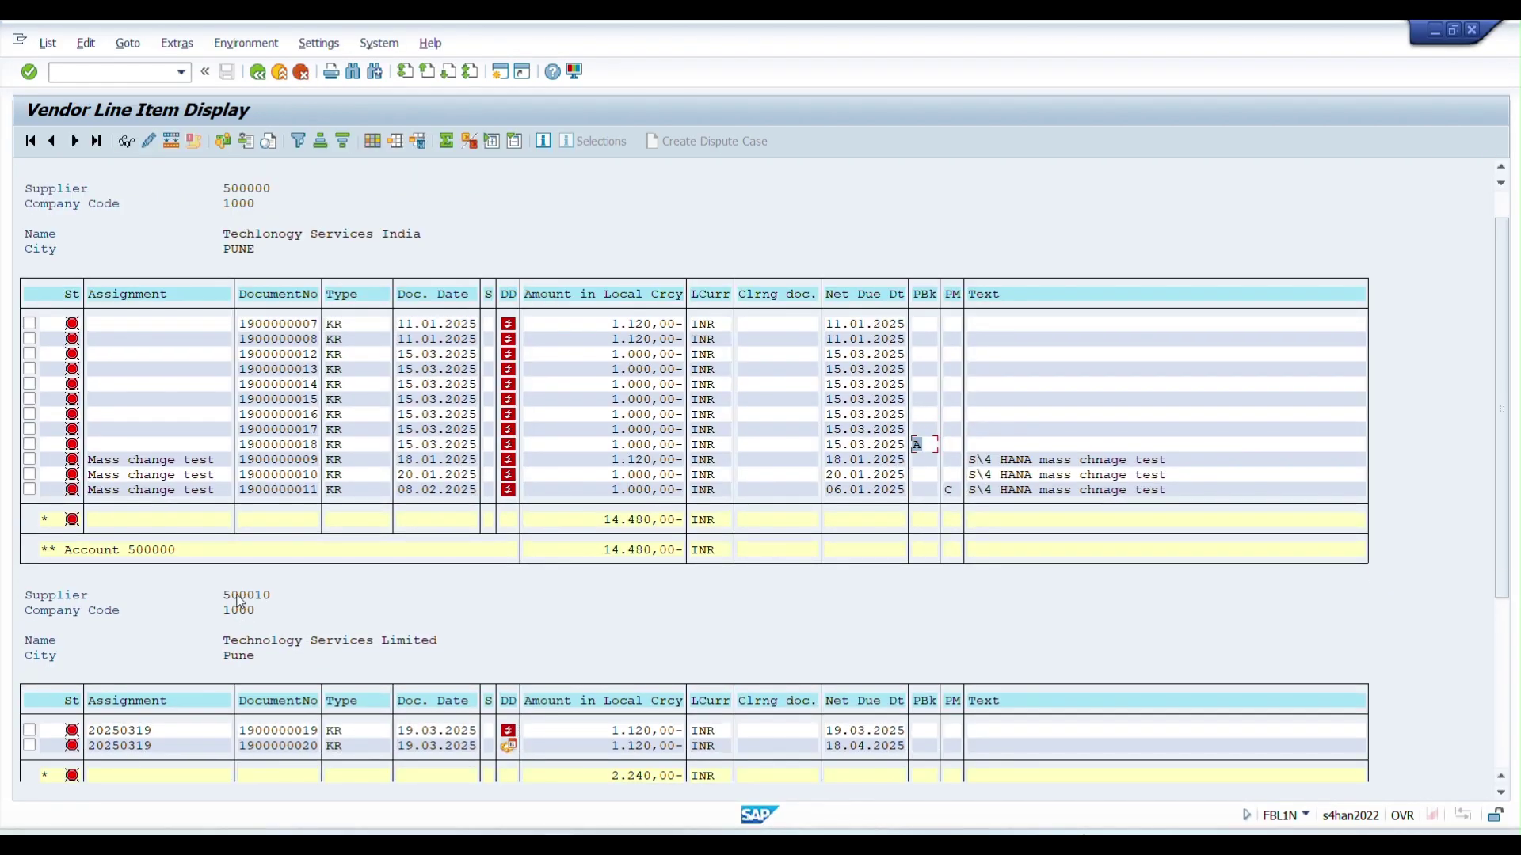
click(239, 602)
click(312, 746)
drag(829, 747, 900, 747)
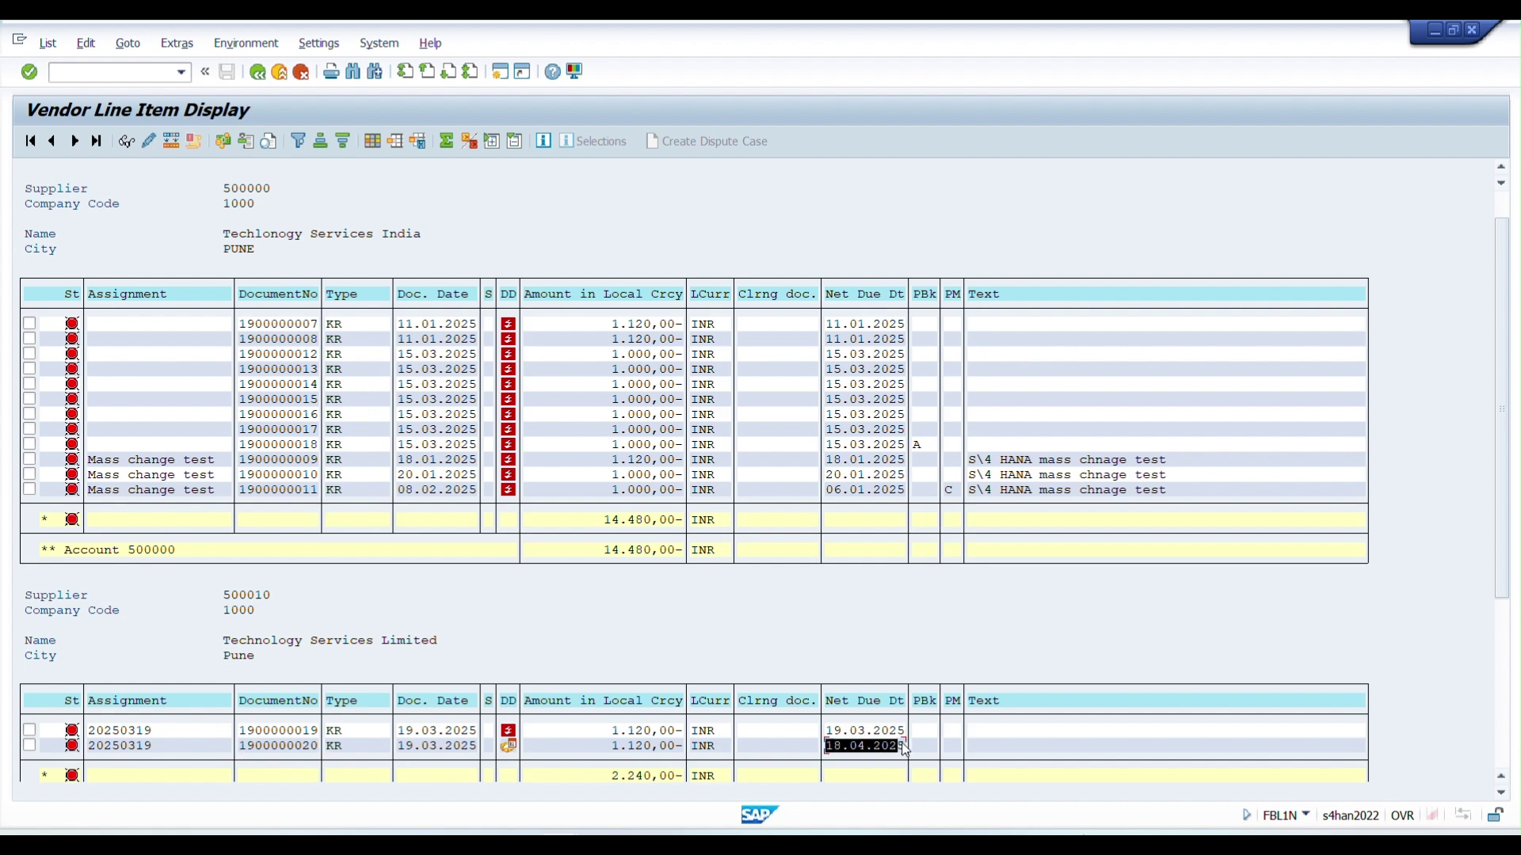
key(ctrl+c)
Step: Examine the paid document and payment method of the Technology Services Limited payment, and leave proposal editing
mouse_move(620, 772)
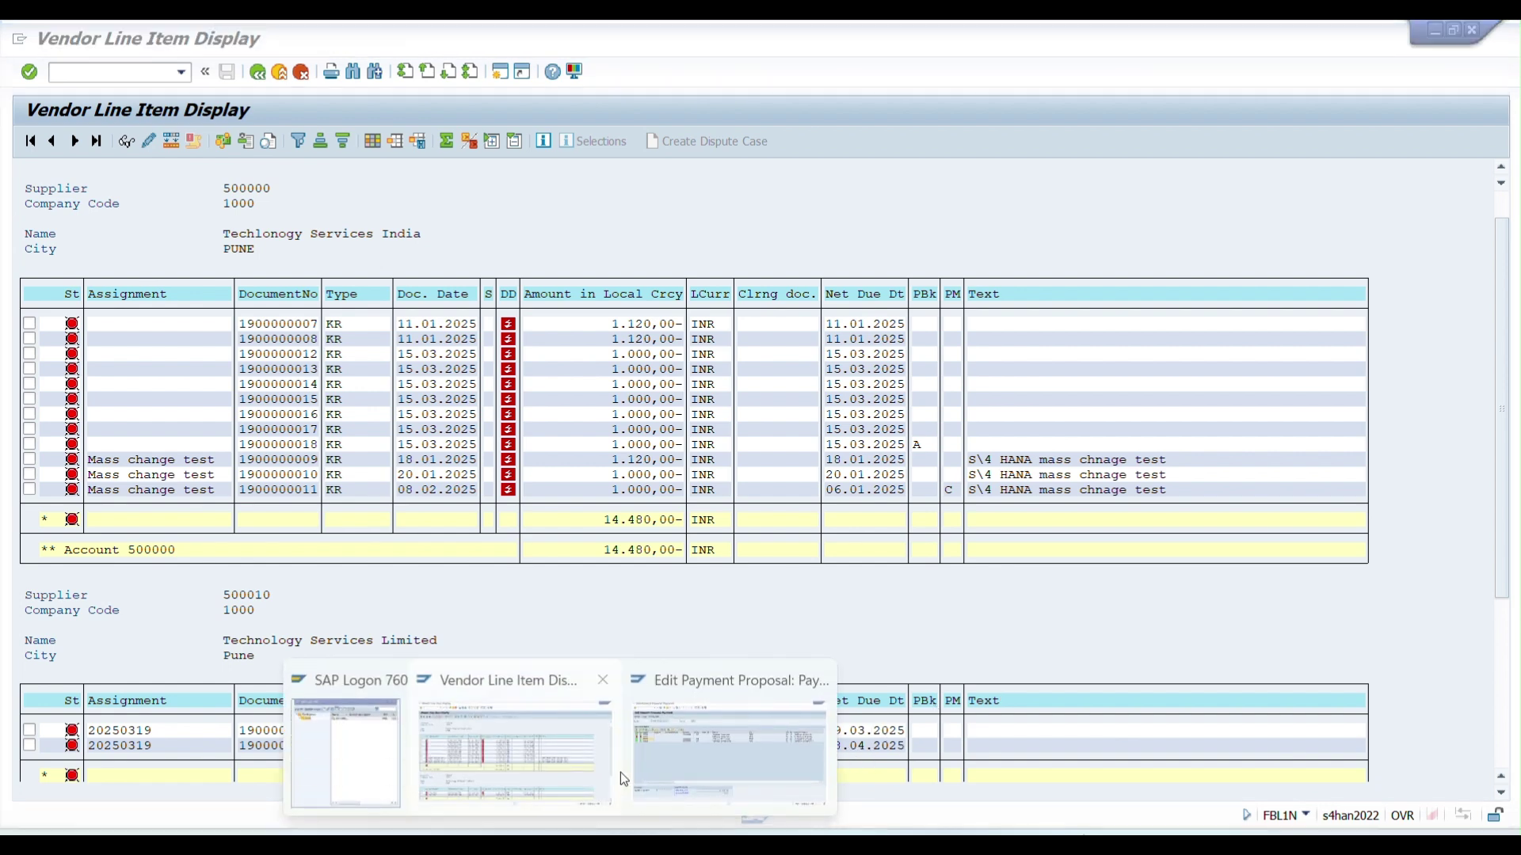
click(725, 739)
click(148, 331)
double_click(144, 331)
click(139, 365)
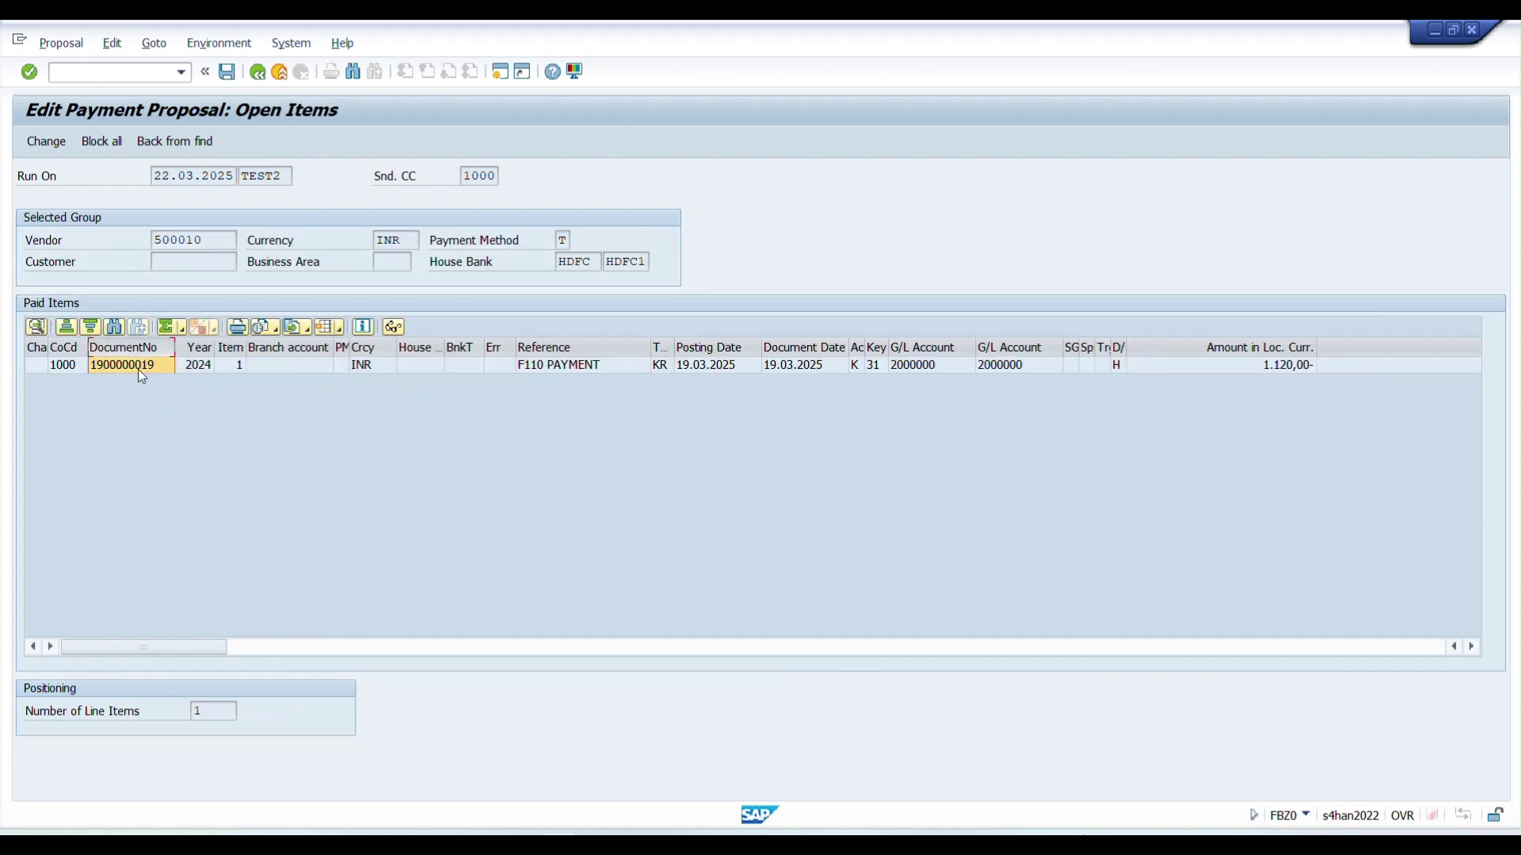
click(561, 239)
click(258, 72)
click(258, 72)
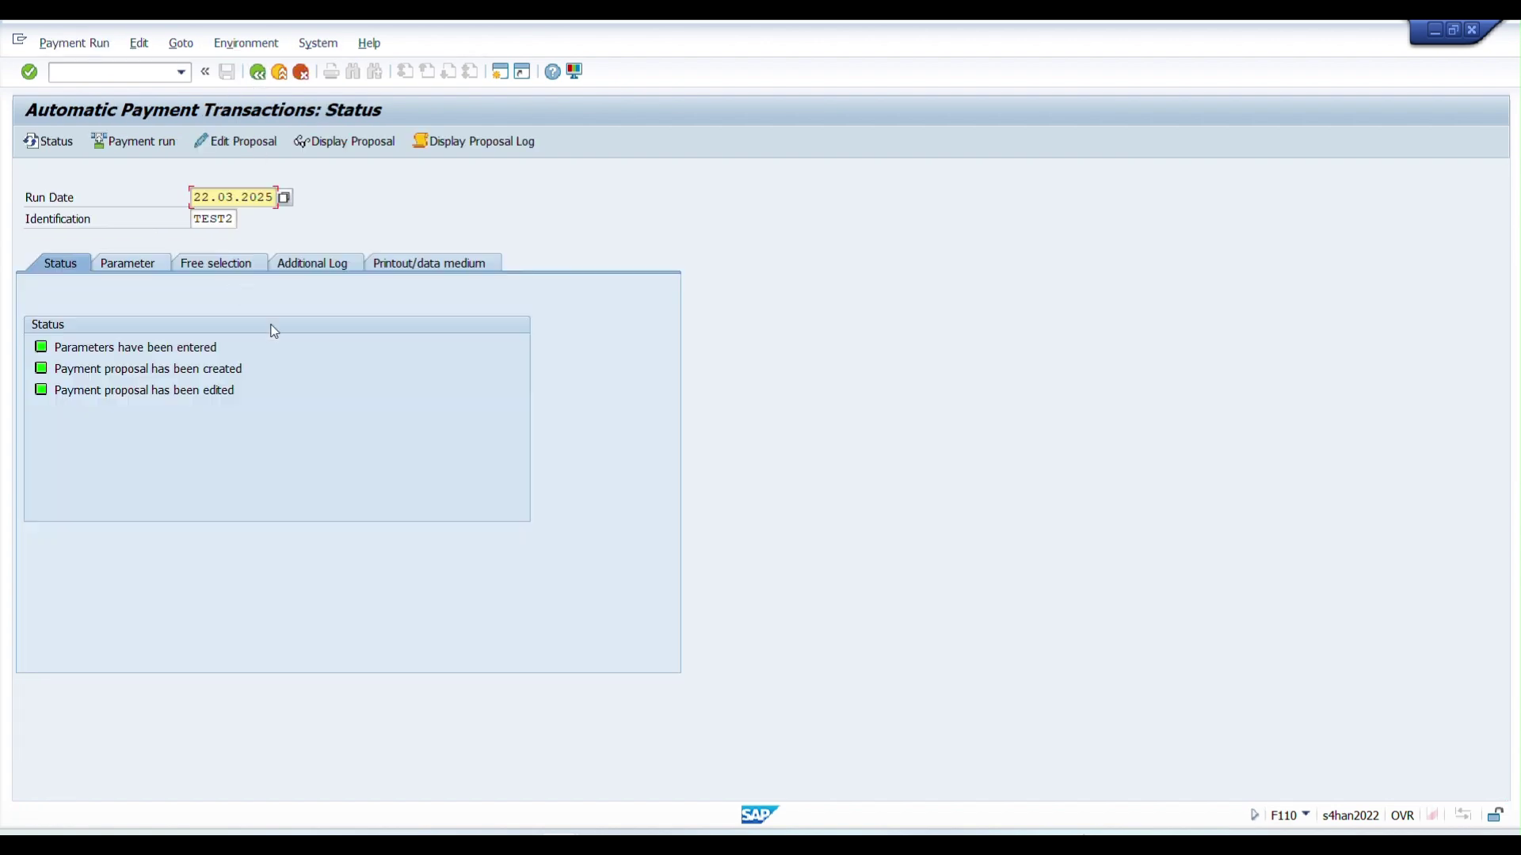
Step: Display the payment proposal list, examine its totals by country and payment method, and return to the run status
click(141, 44)
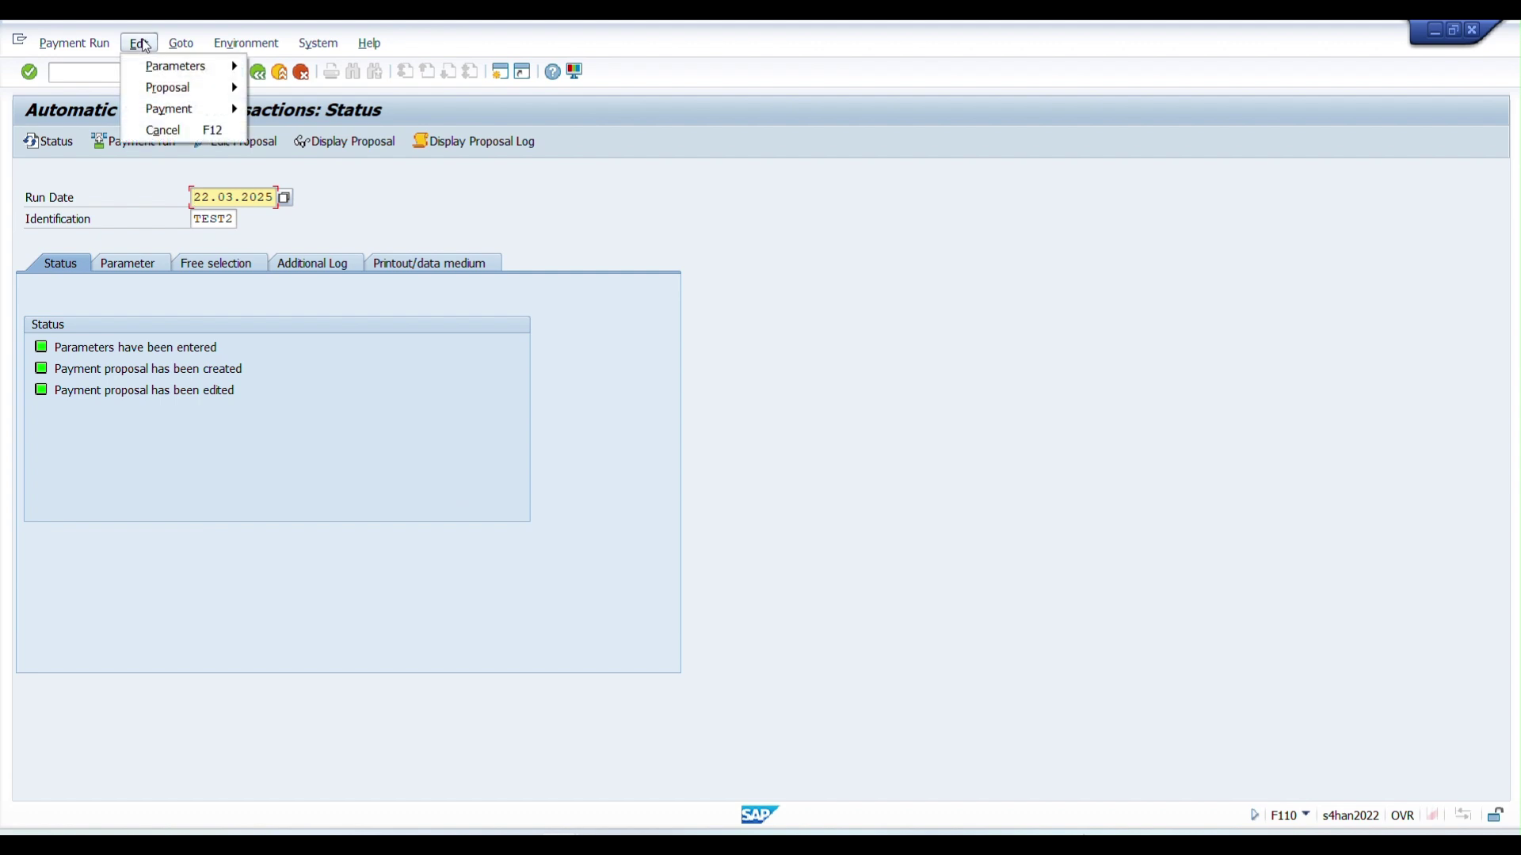
mouse_move(171, 87)
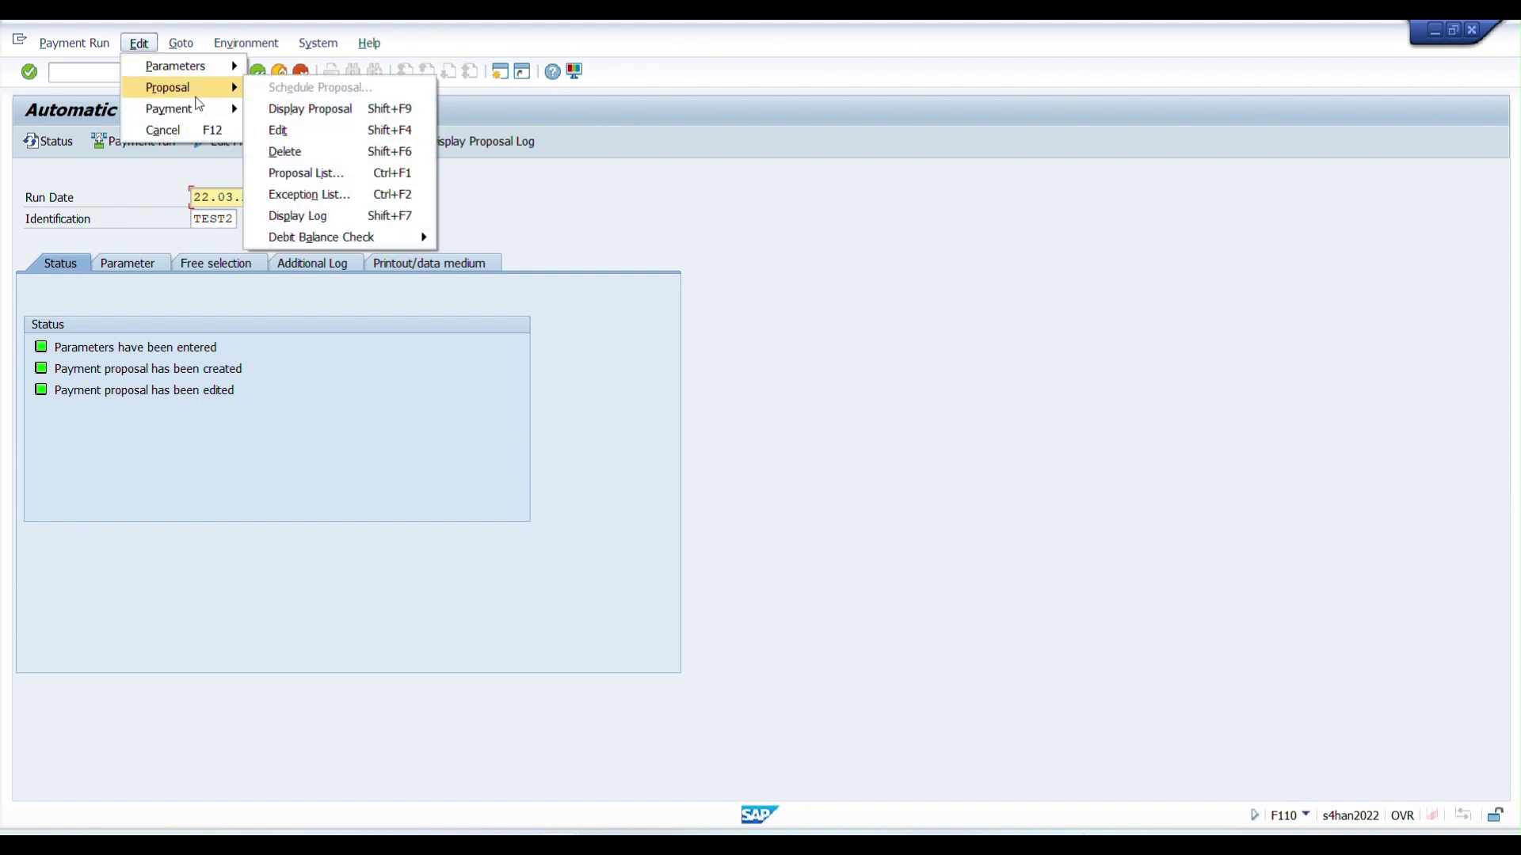
click(317, 172)
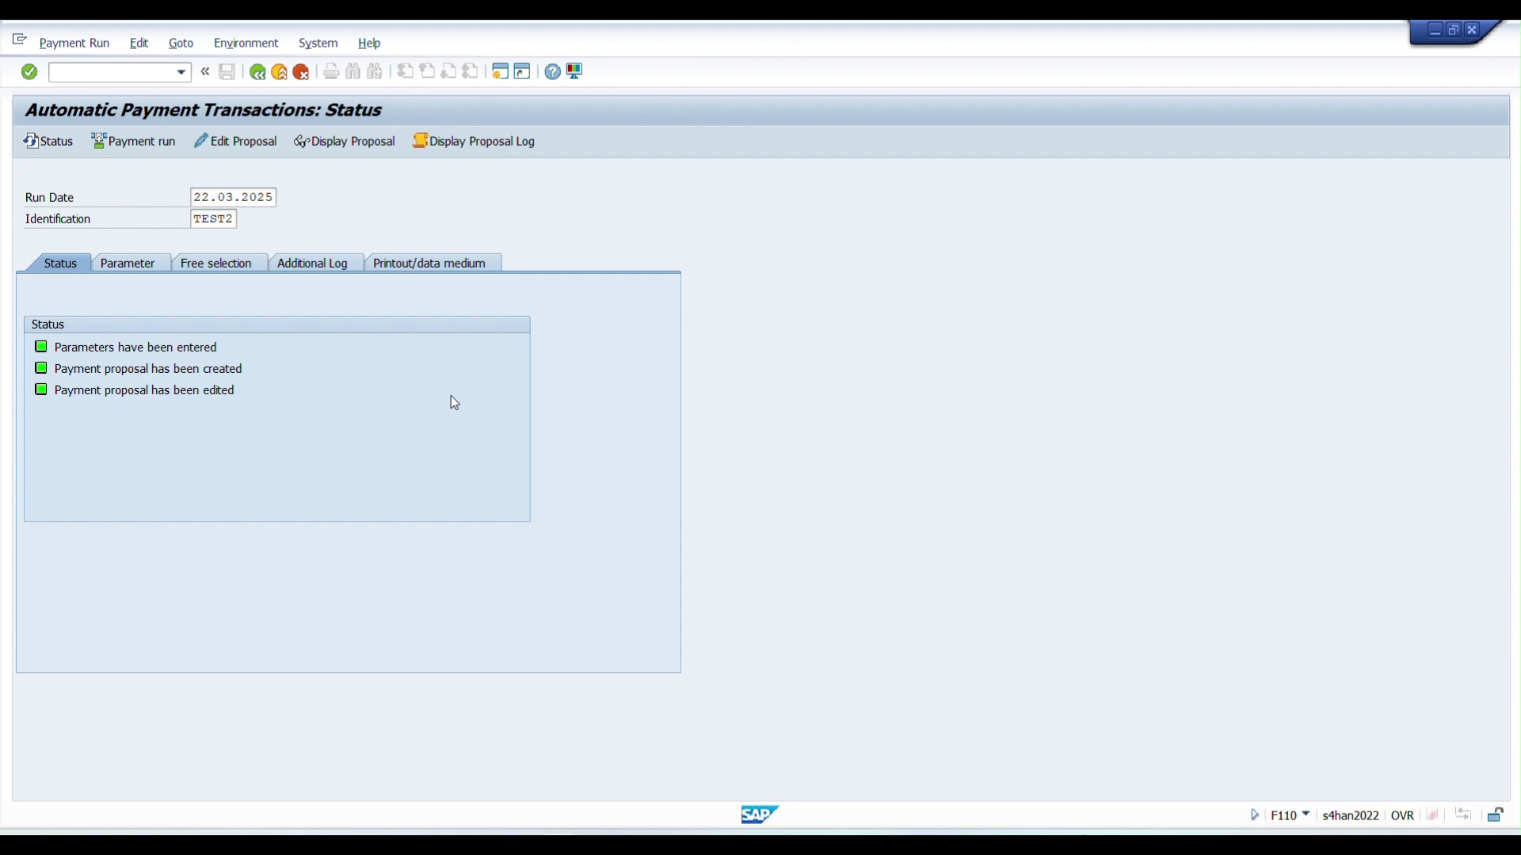
click(601, 459)
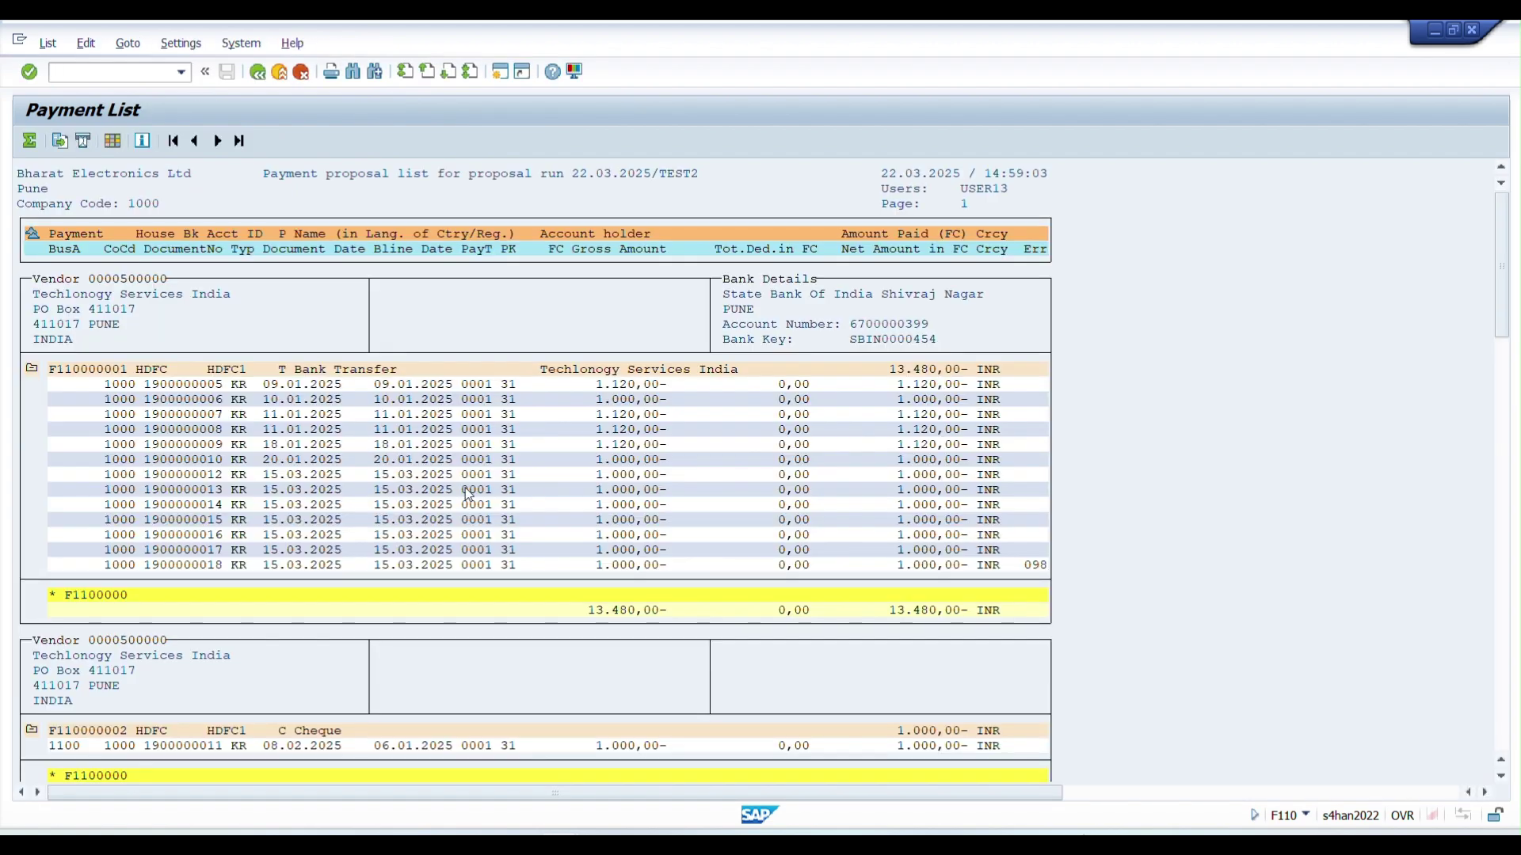
drag(1501, 265, 1500, 559)
scroll(307, 466, down, 1)
click(76, 415)
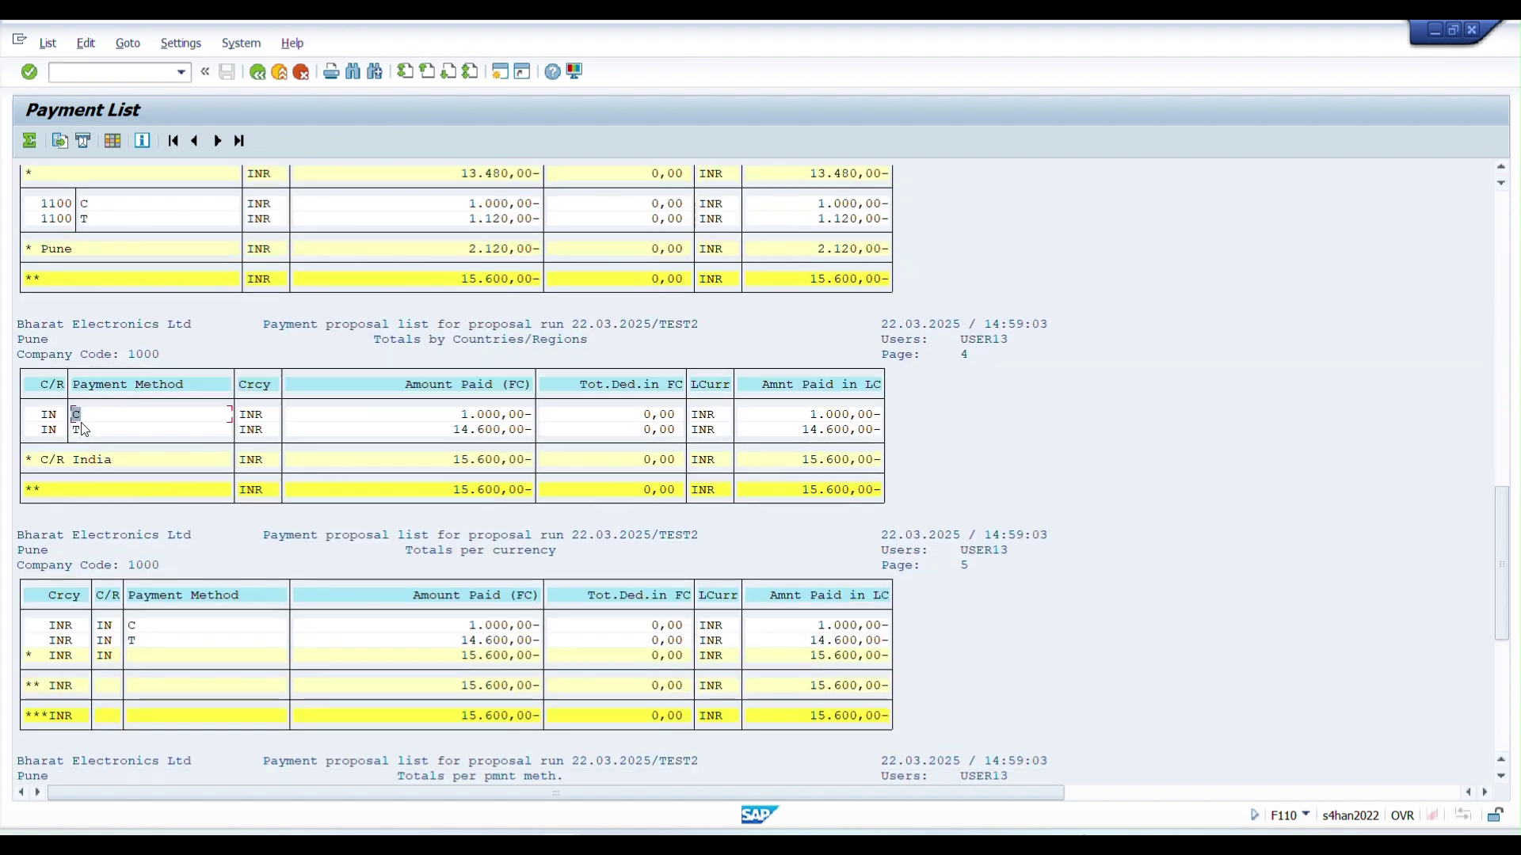
click(258, 72)
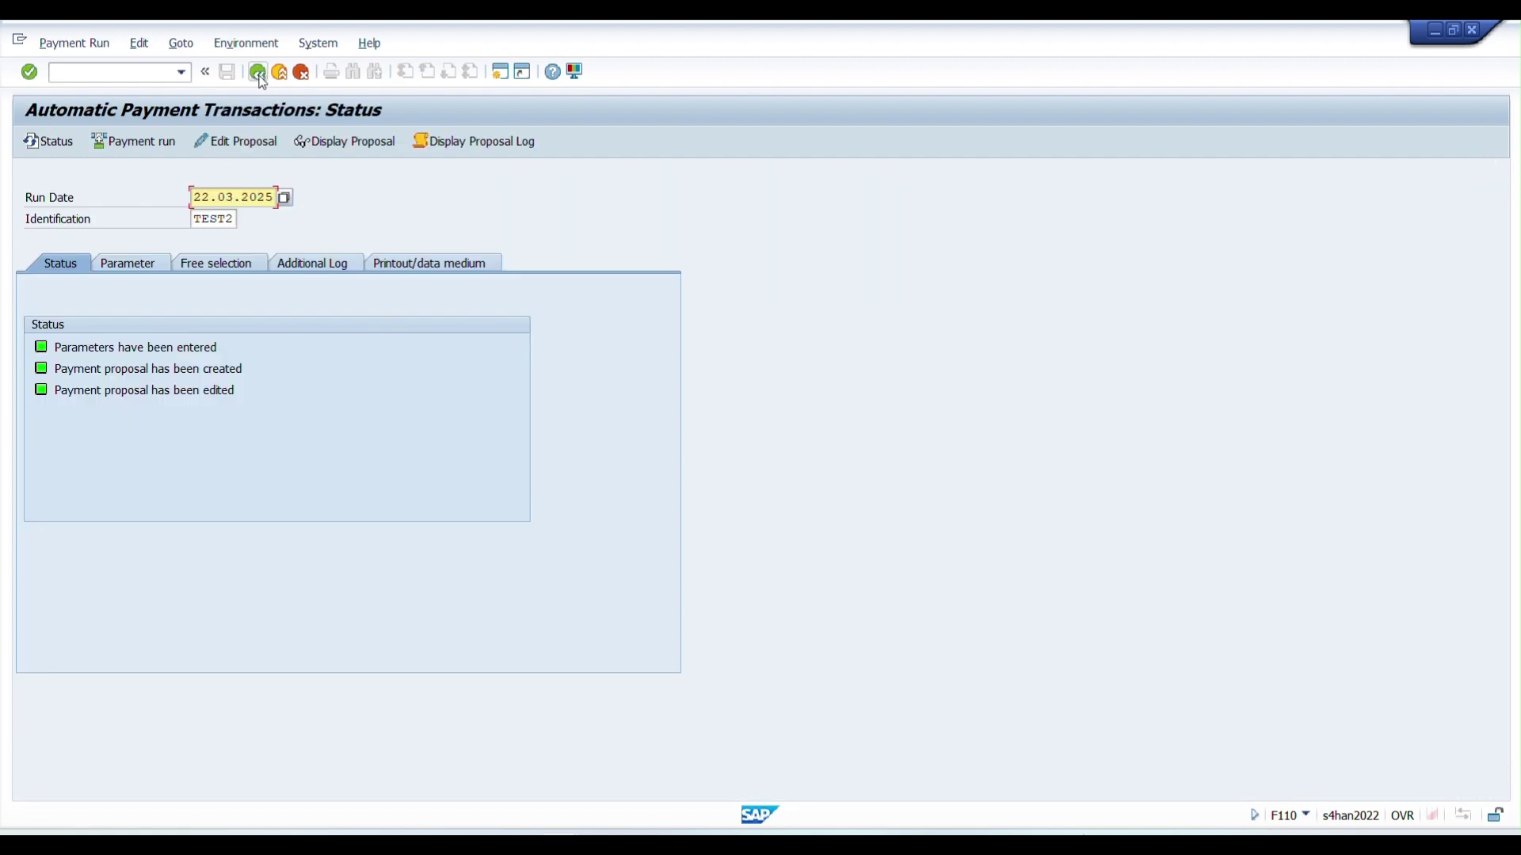
Step: Schedule the payment run to start immediately with Create Payment Medium enabled
click(119, 143)
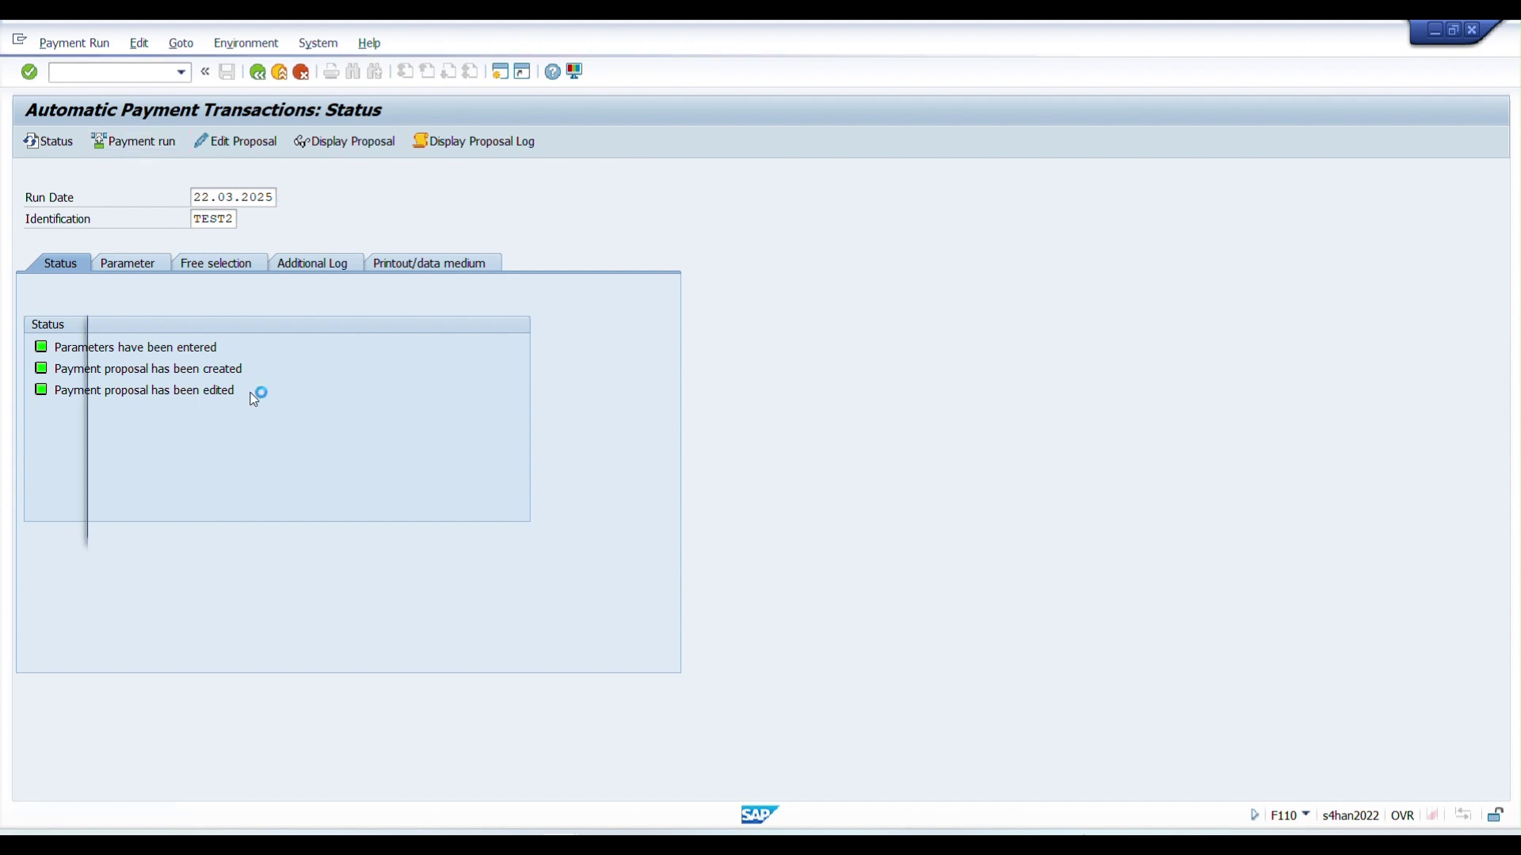
click(265, 475)
click(326, 471)
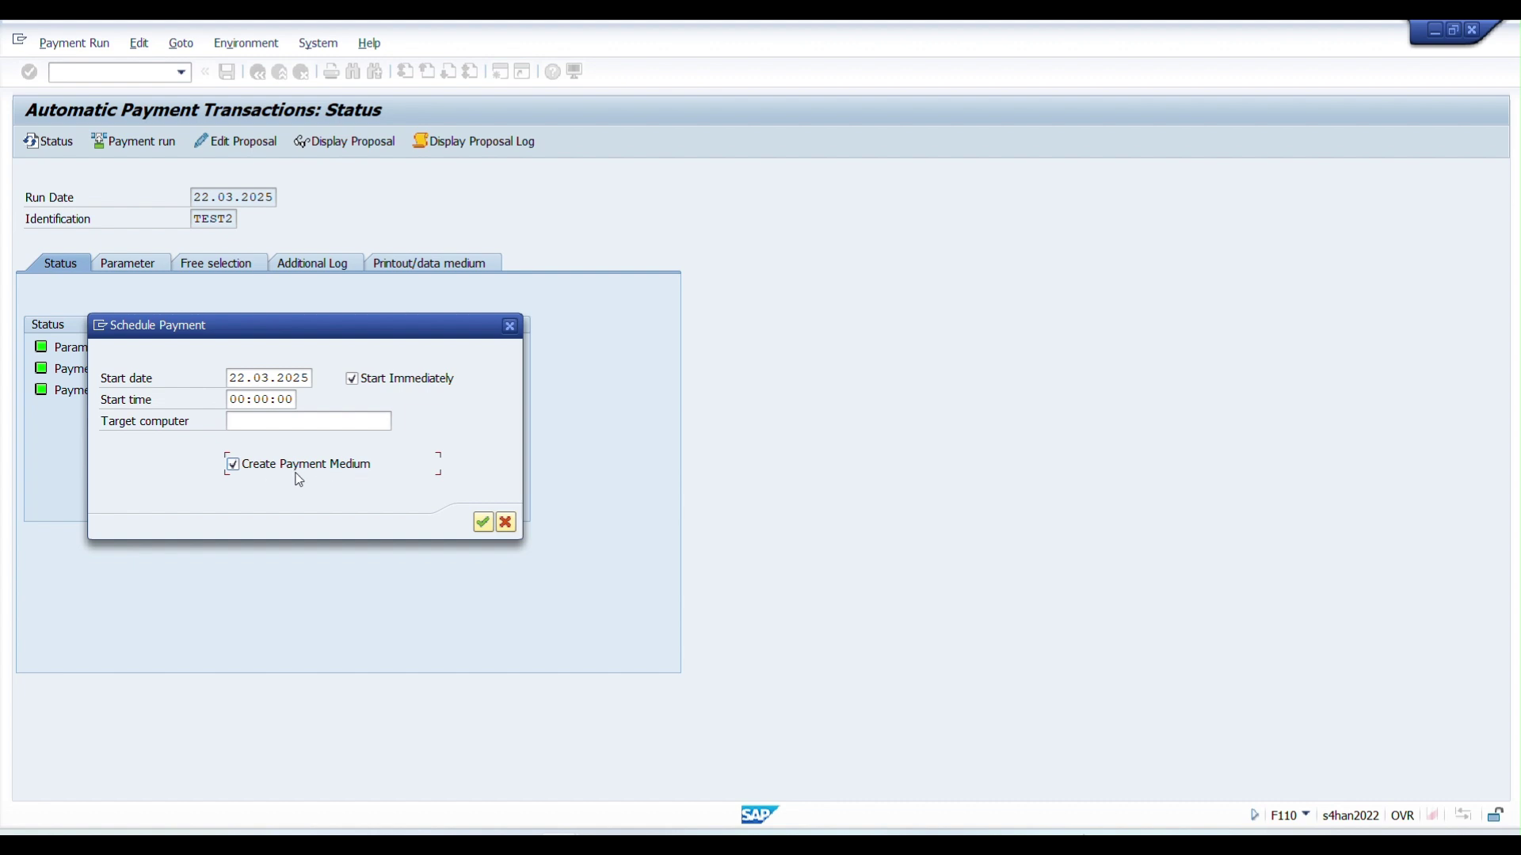
click(483, 522)
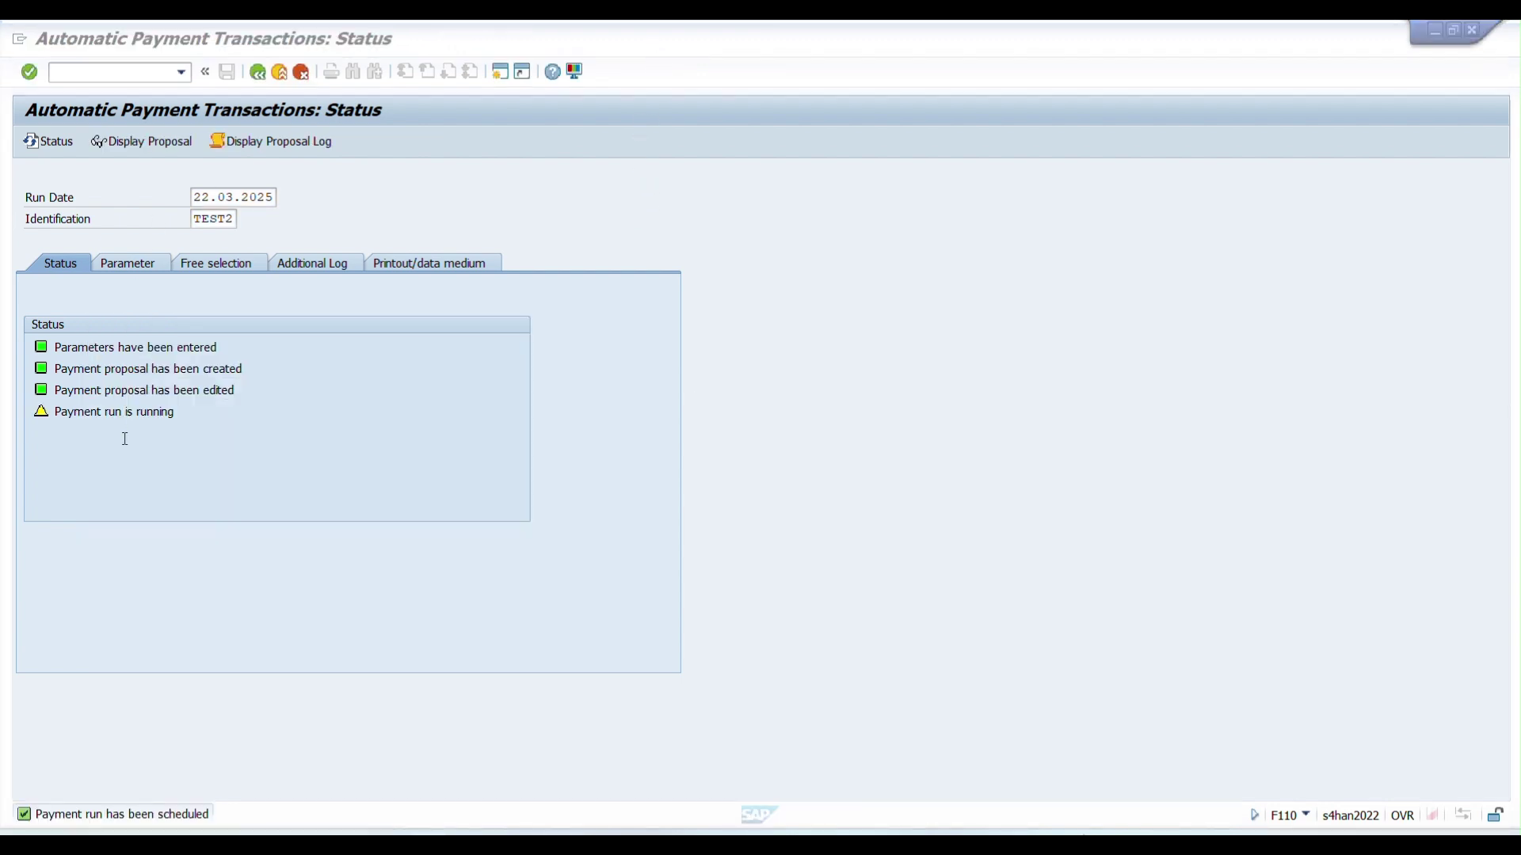
Step: Refresh the status of payment run TEST2 until the run has been carried out
click(43, 148)
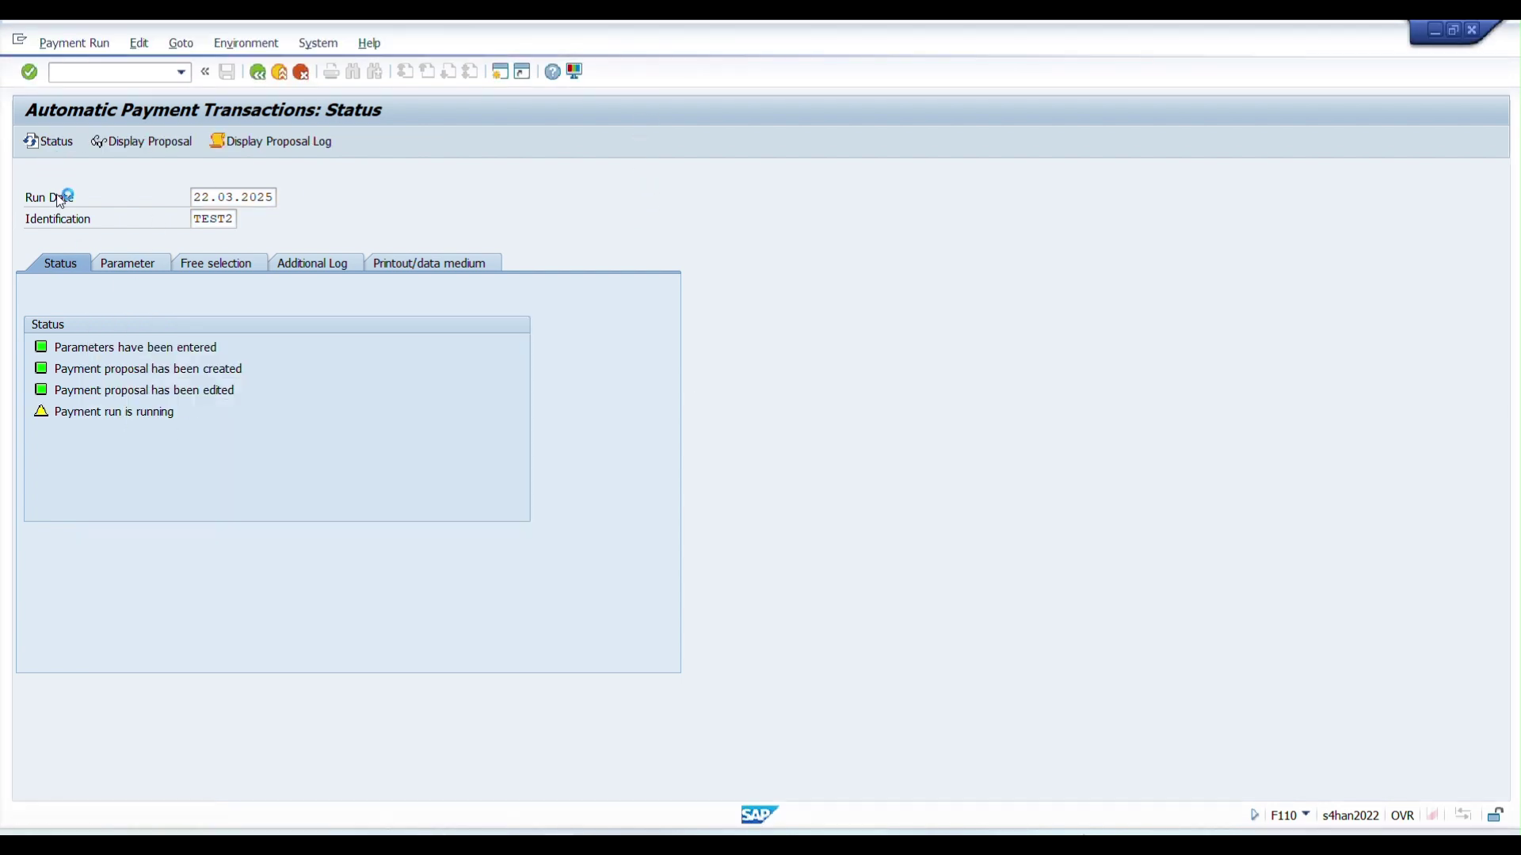
click(47, 145)
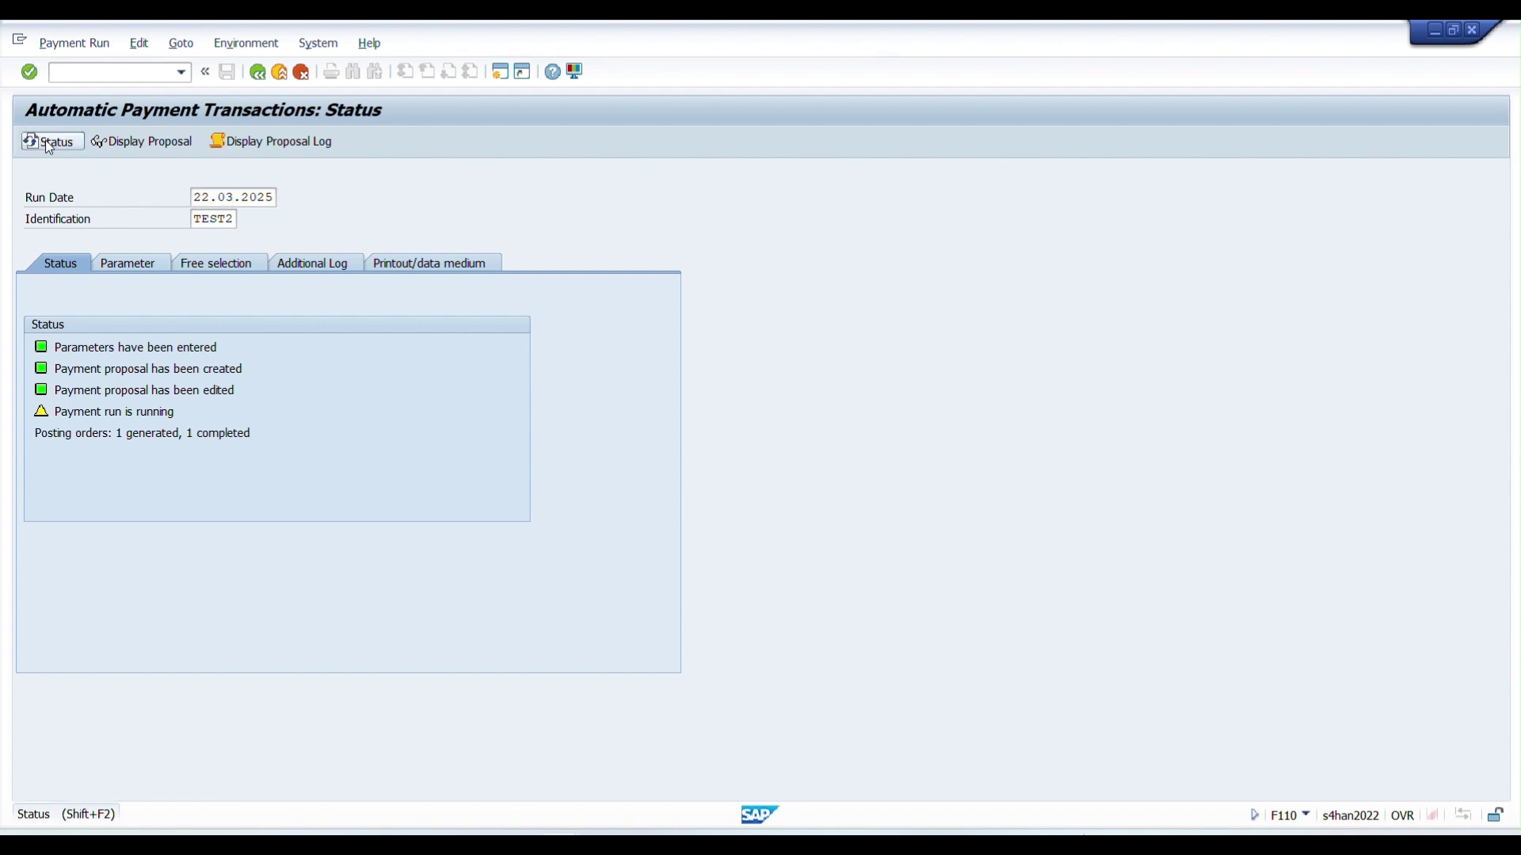
click(45, 141)
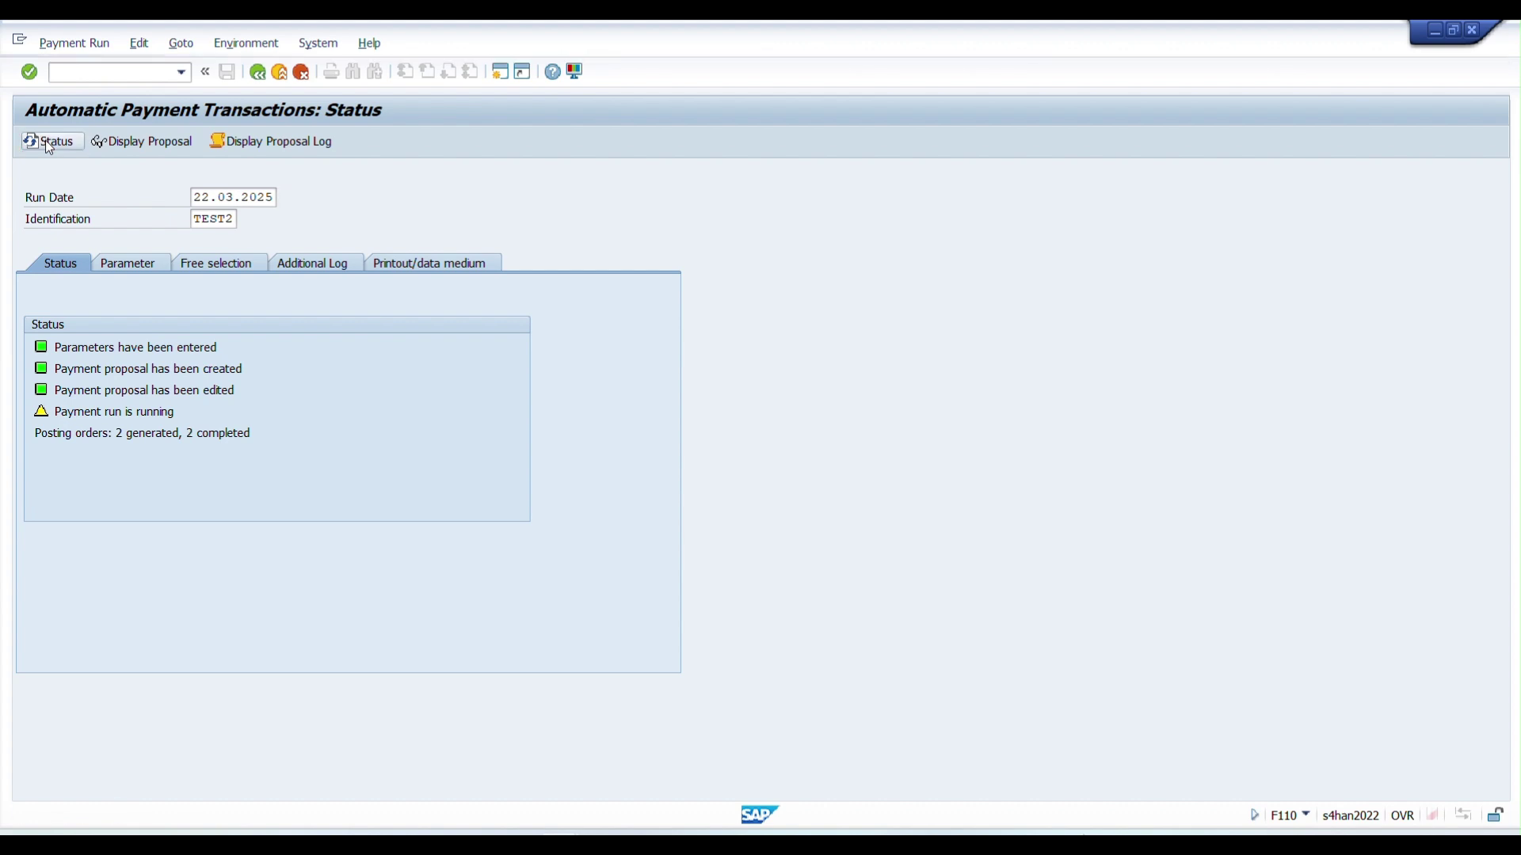
click(45, 140)
click(45, 140)
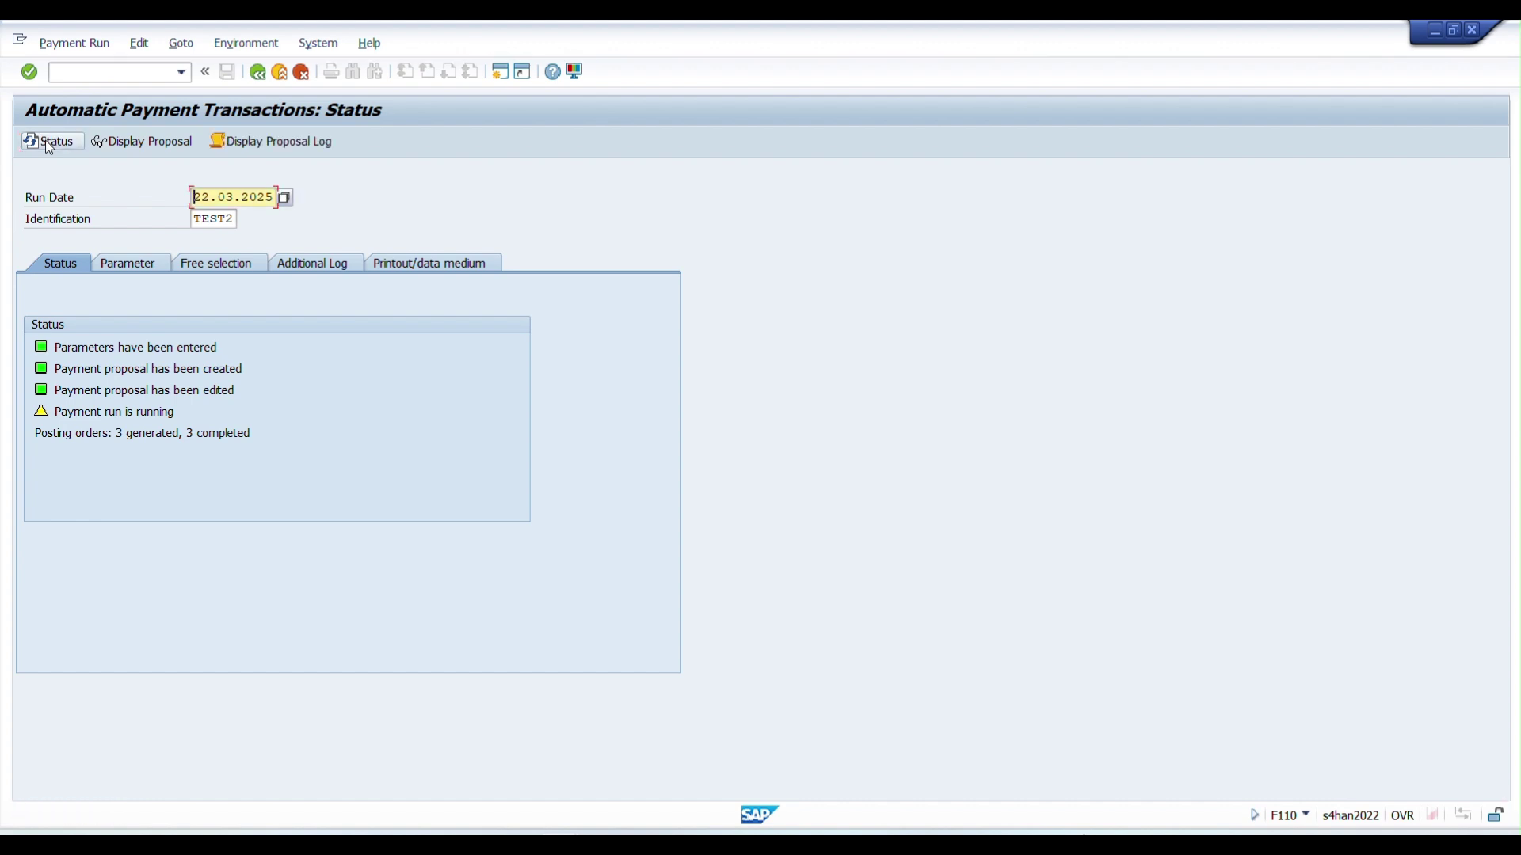
click(45, 141)
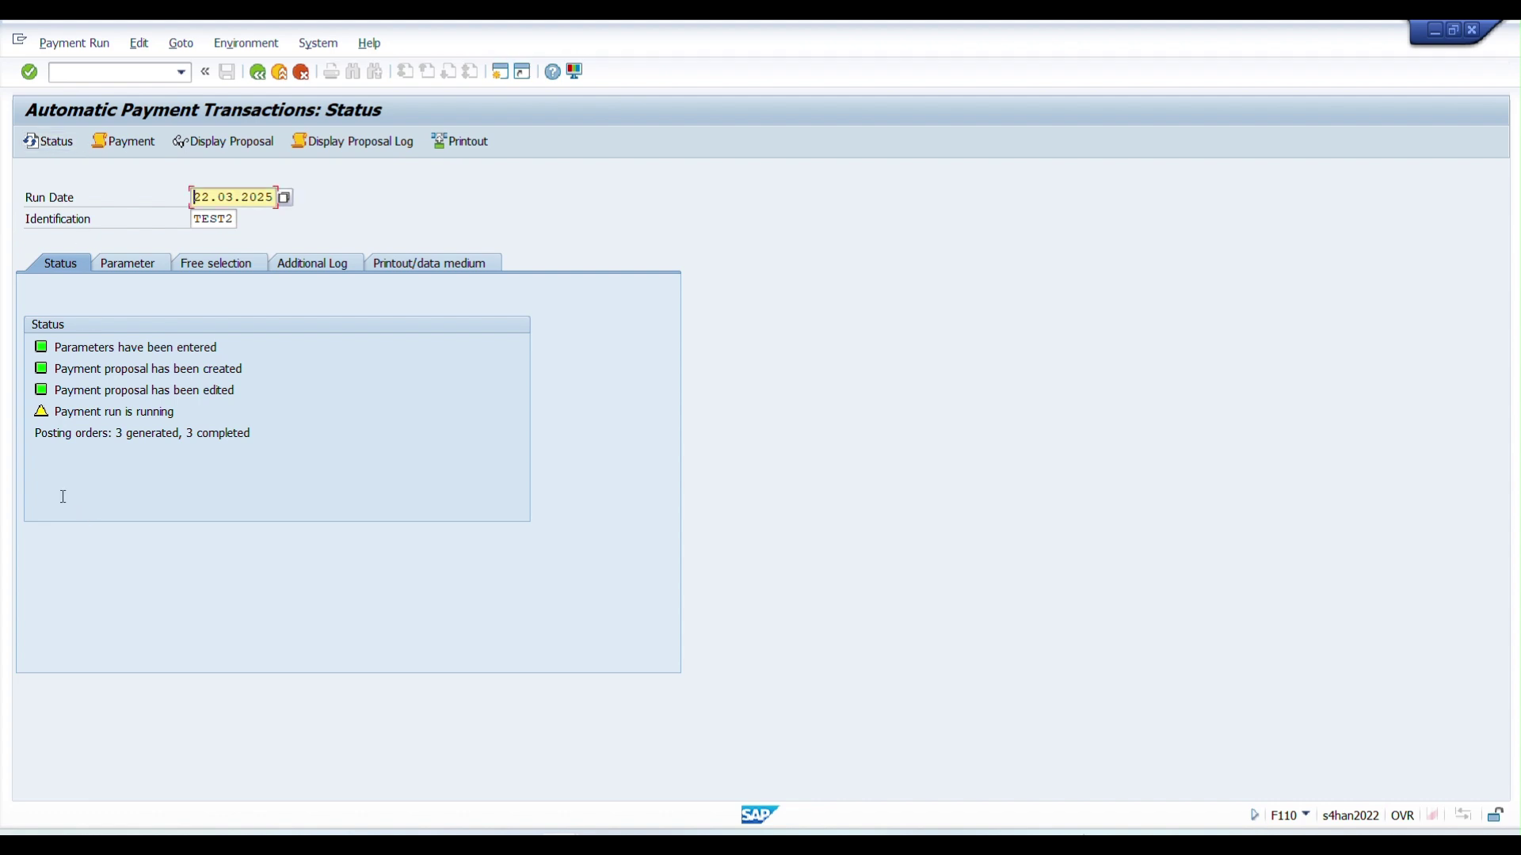
click(45, 141)
click(41, 147)
Step: Display the payment run log and examine the payment document and clearing G/L account for payment method T
click(124, 143)
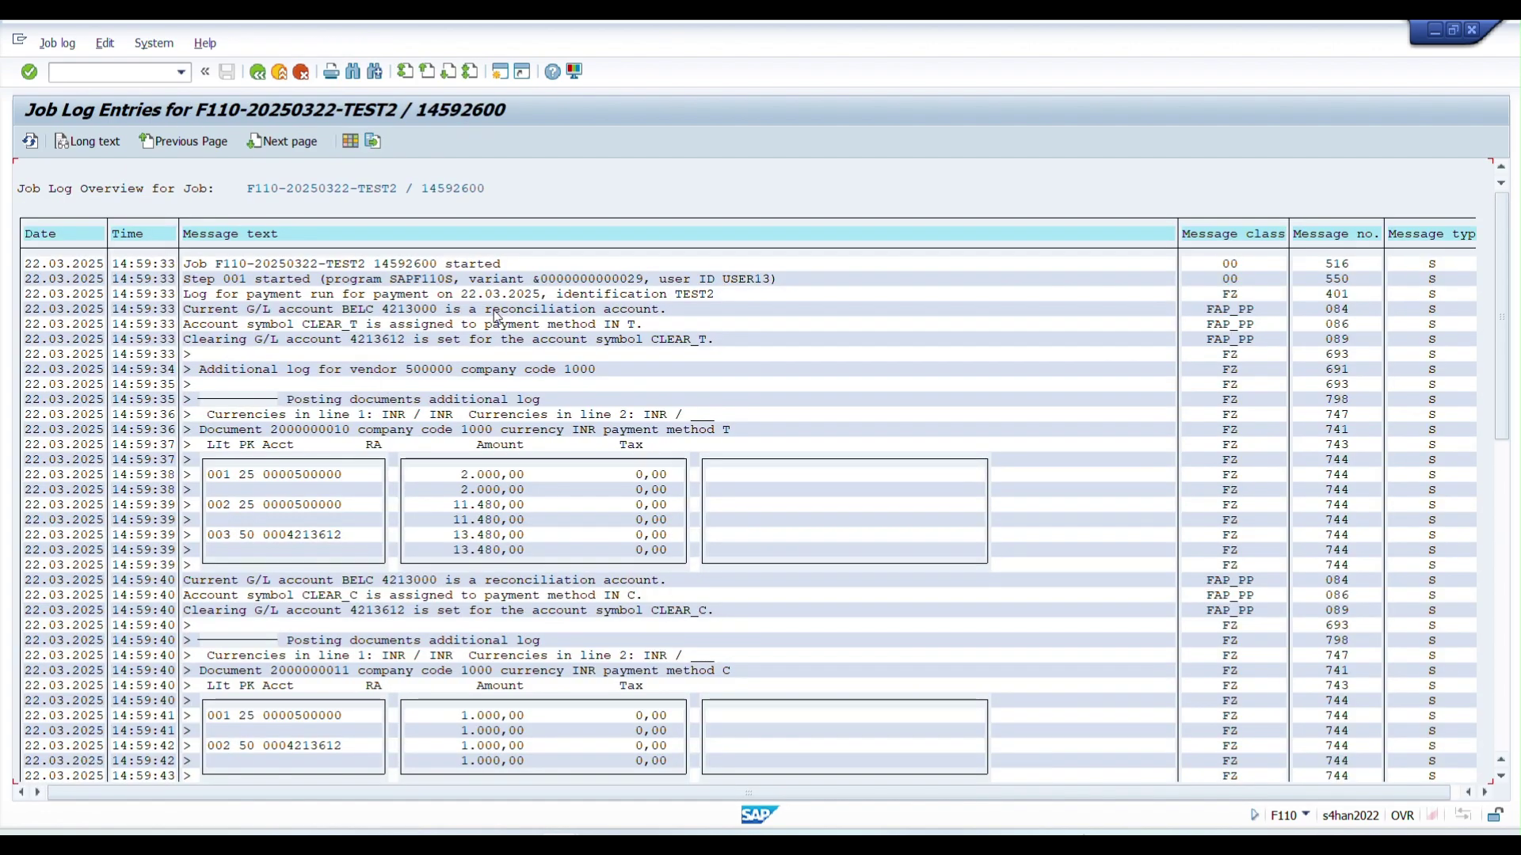
drag(271, 430, 358, 431)
key(ctrl+c)
drag(352, 339, 409, 345)
key(ctrl+c)
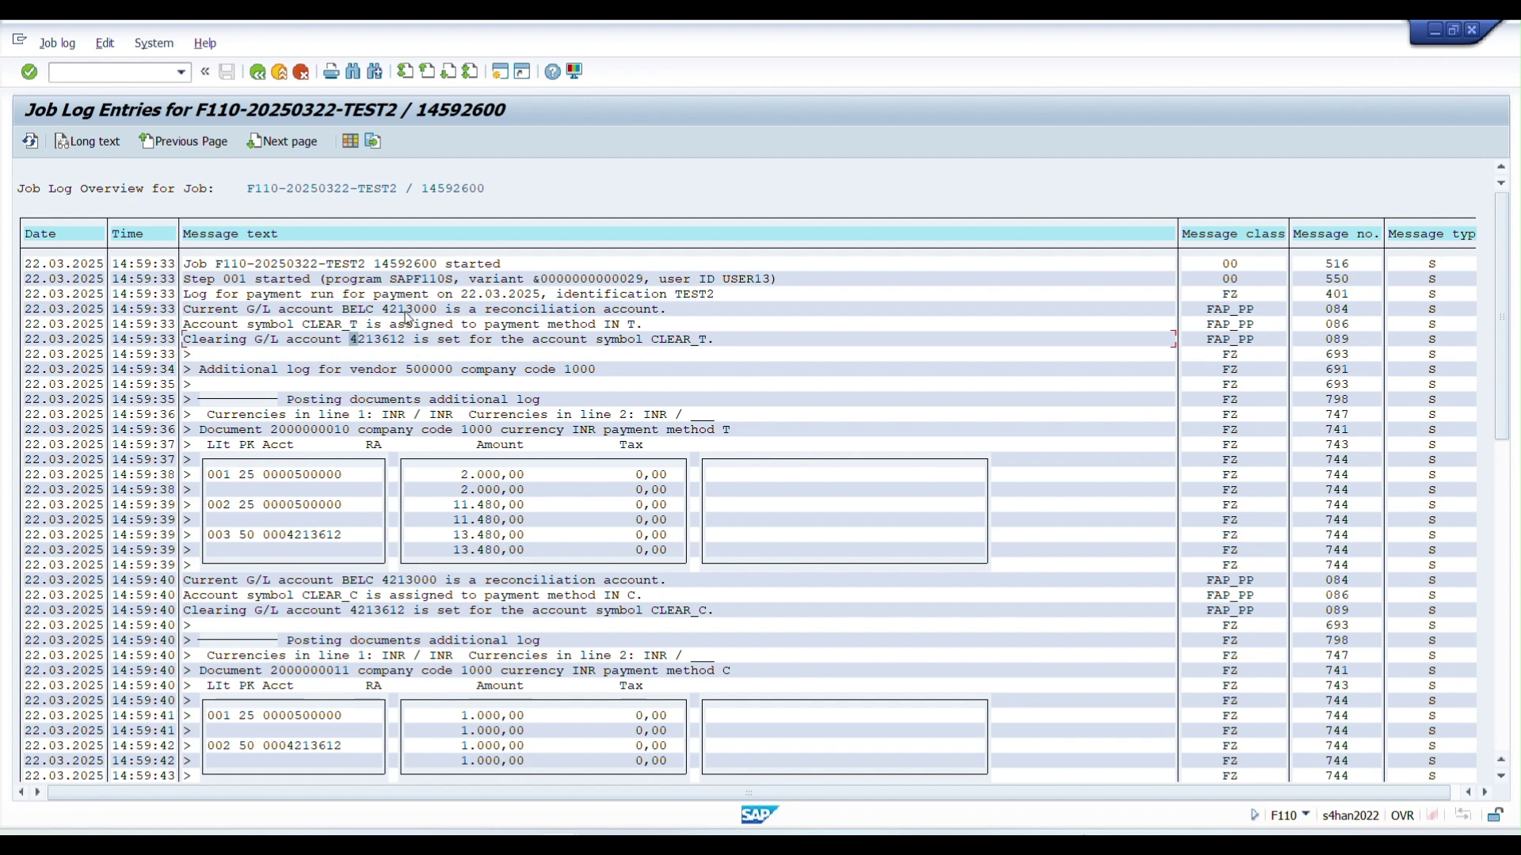
click(378, 340)
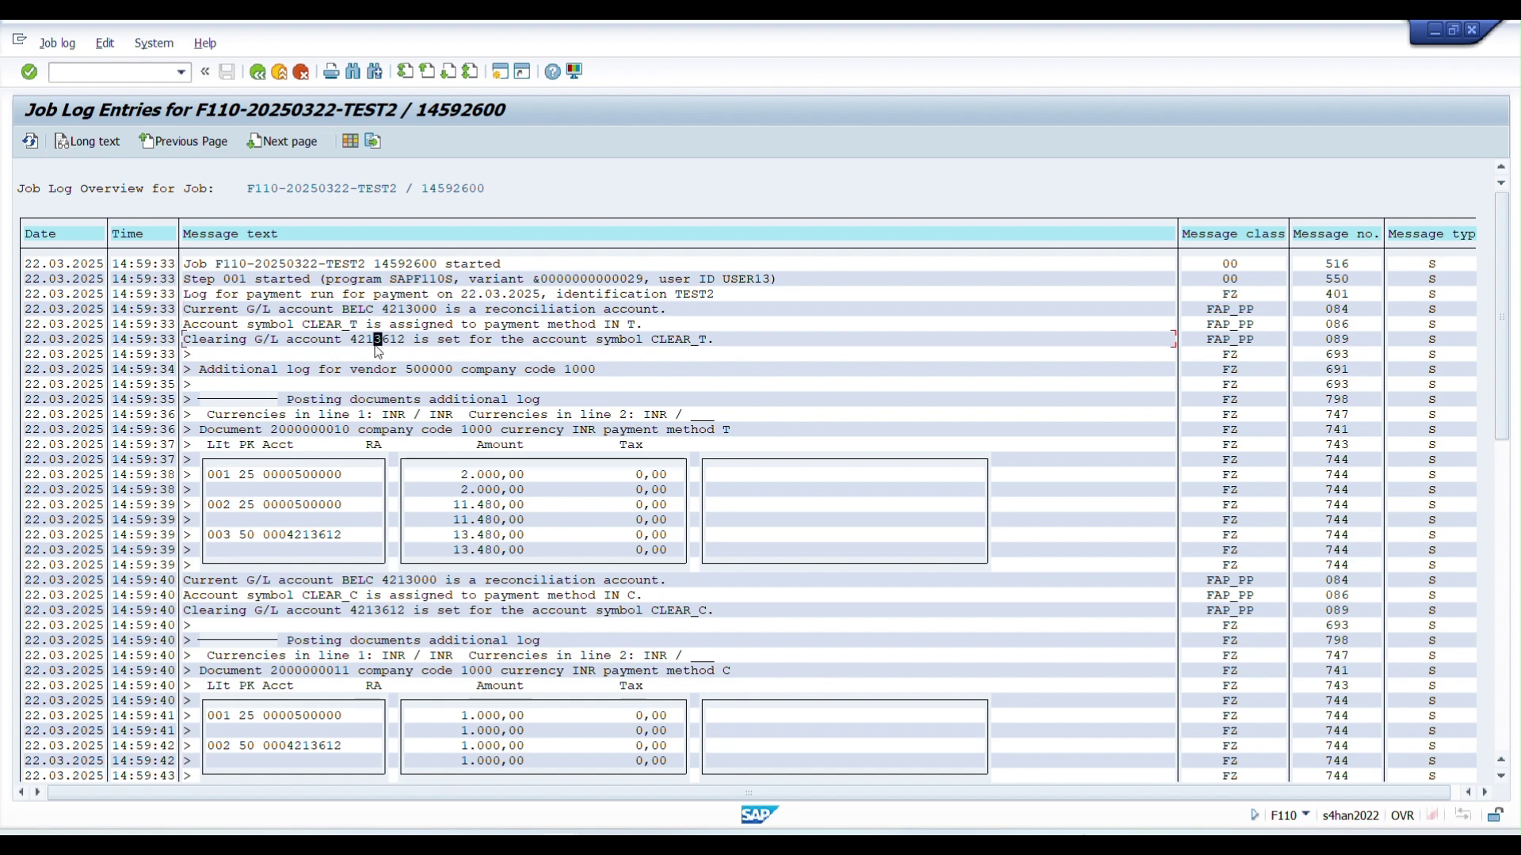
Step: Review the posting documents for payment methods T and C in the job log, and return to the run status
scroll(453, 383, down, 1)
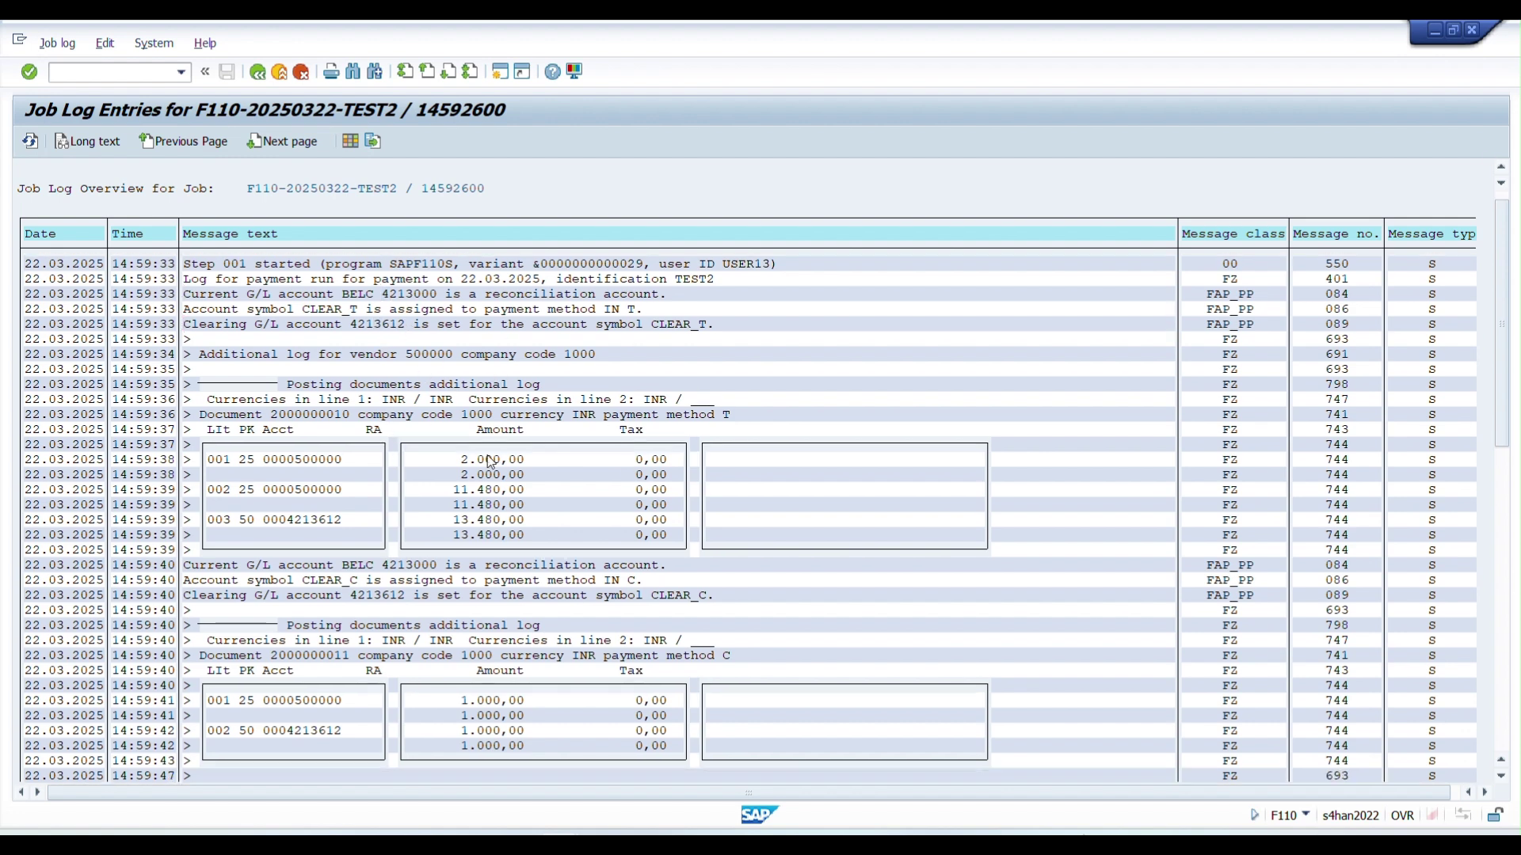
scroll(486, 458, up, 1)
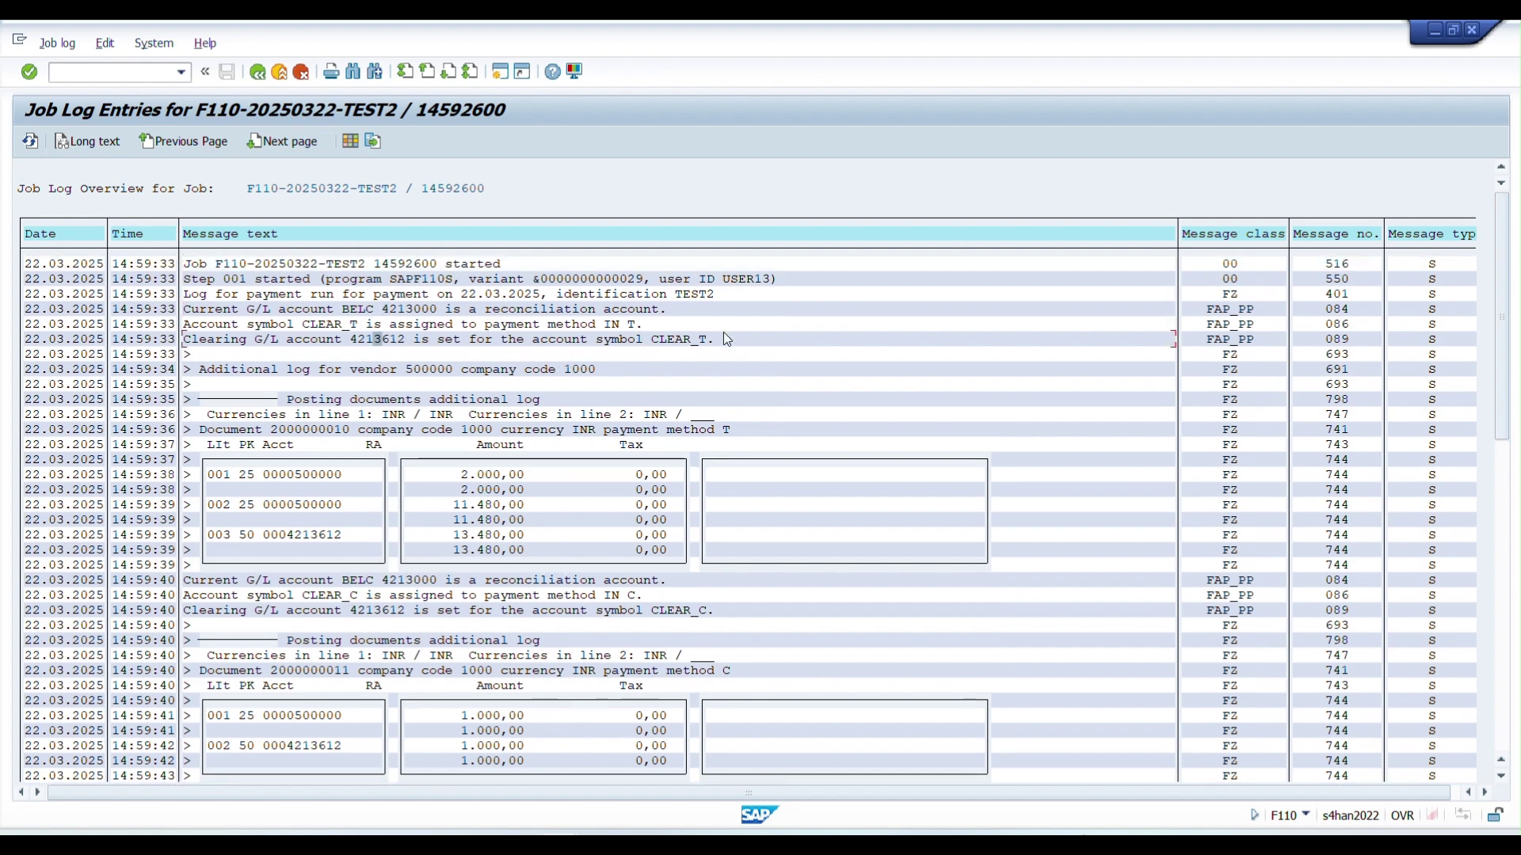
scroll(406, 480, down, 1)
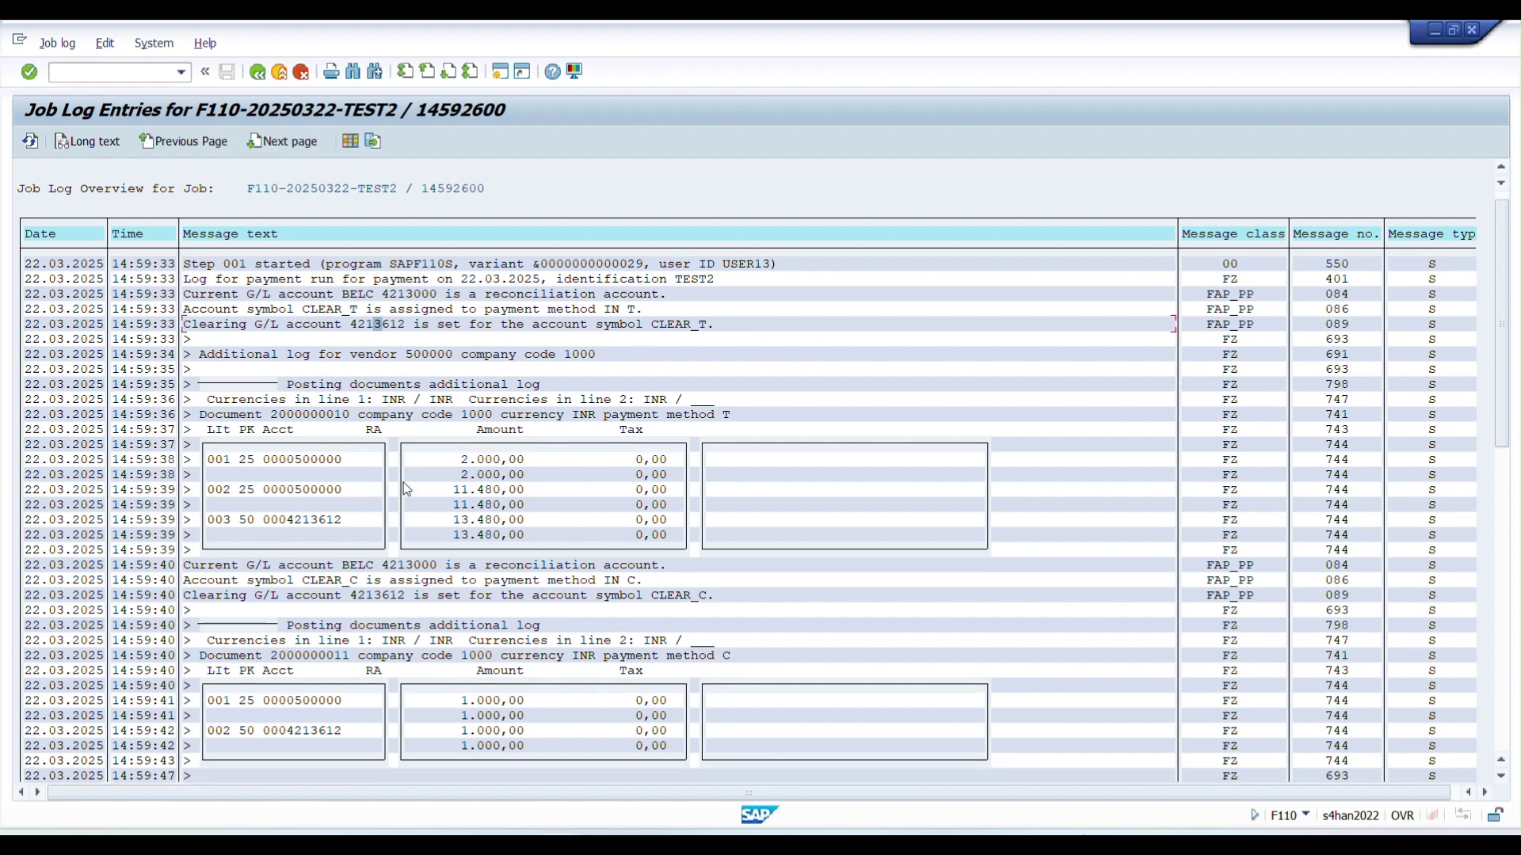
scroll(406, 481, down, 4)
scroll(388, 608, down, 2)
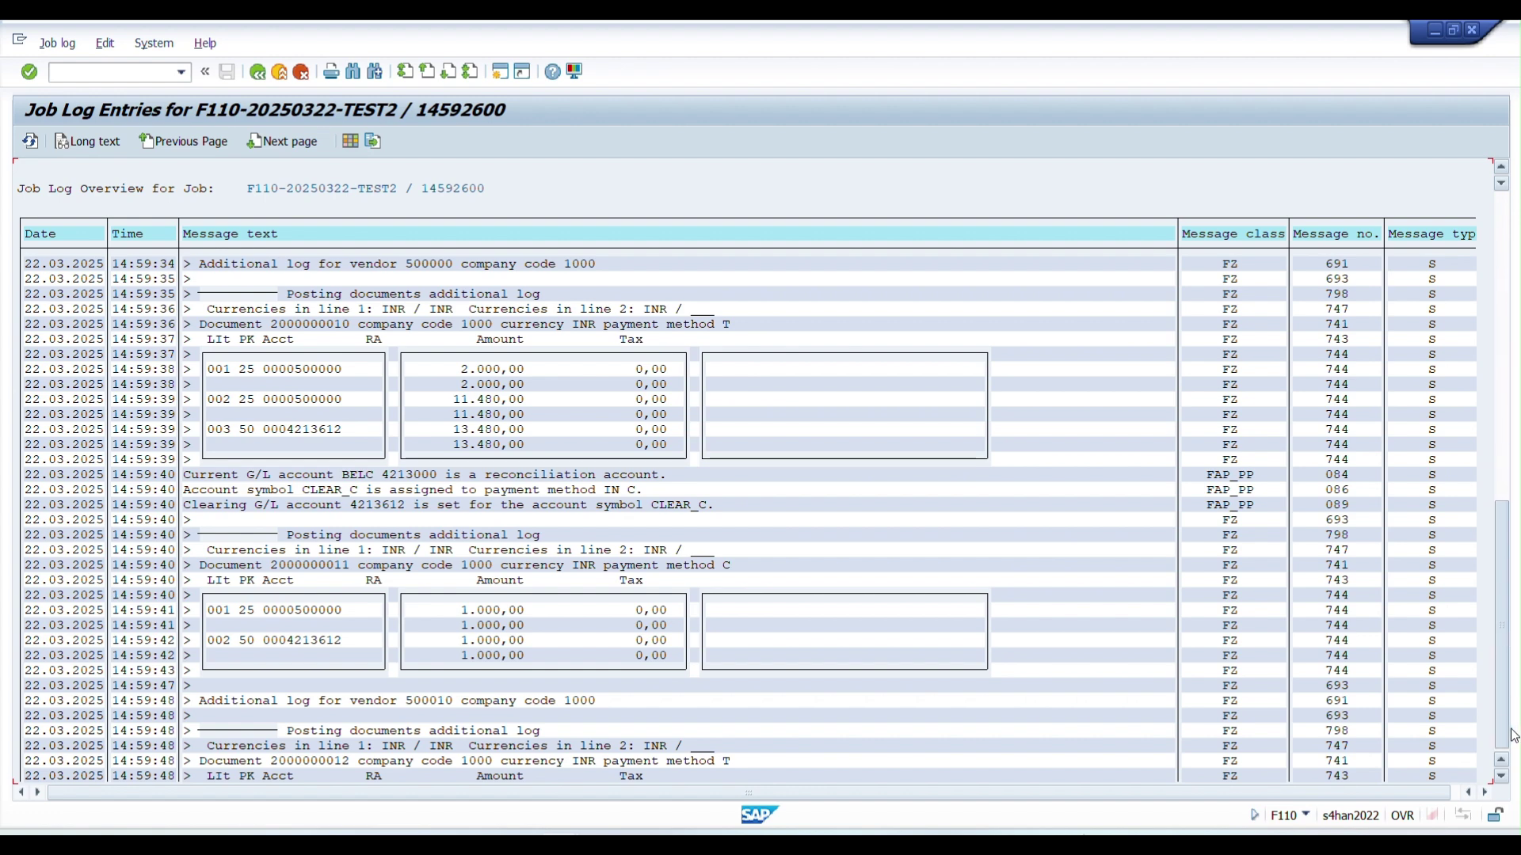
click(1512, 733)
click(258, 71)
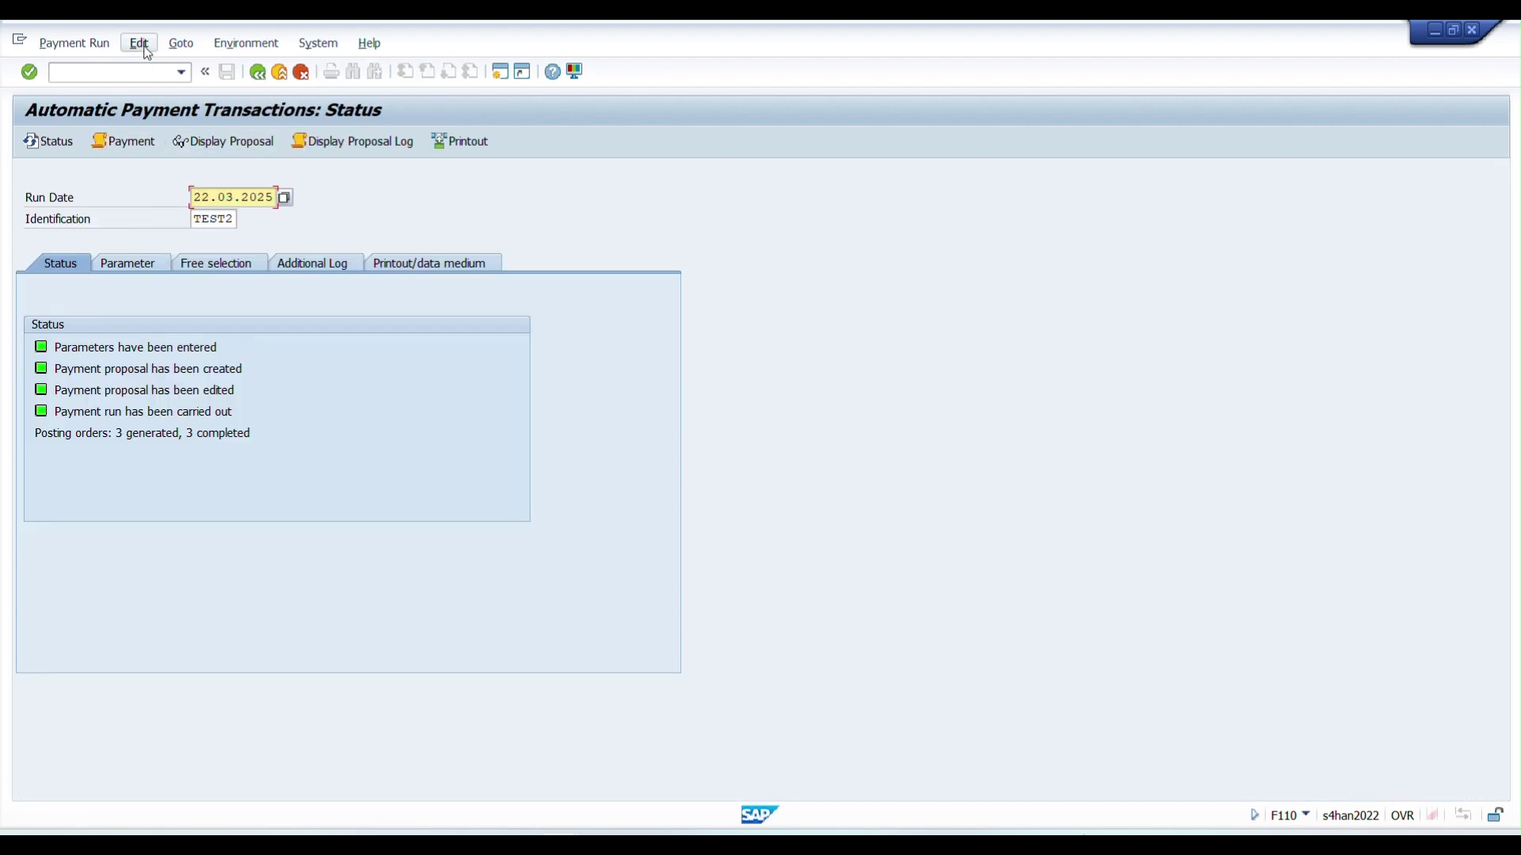
Step: Display the payment list without a variant, examine its totals by payment method and bank account, and return to the run status
click(139, 44)
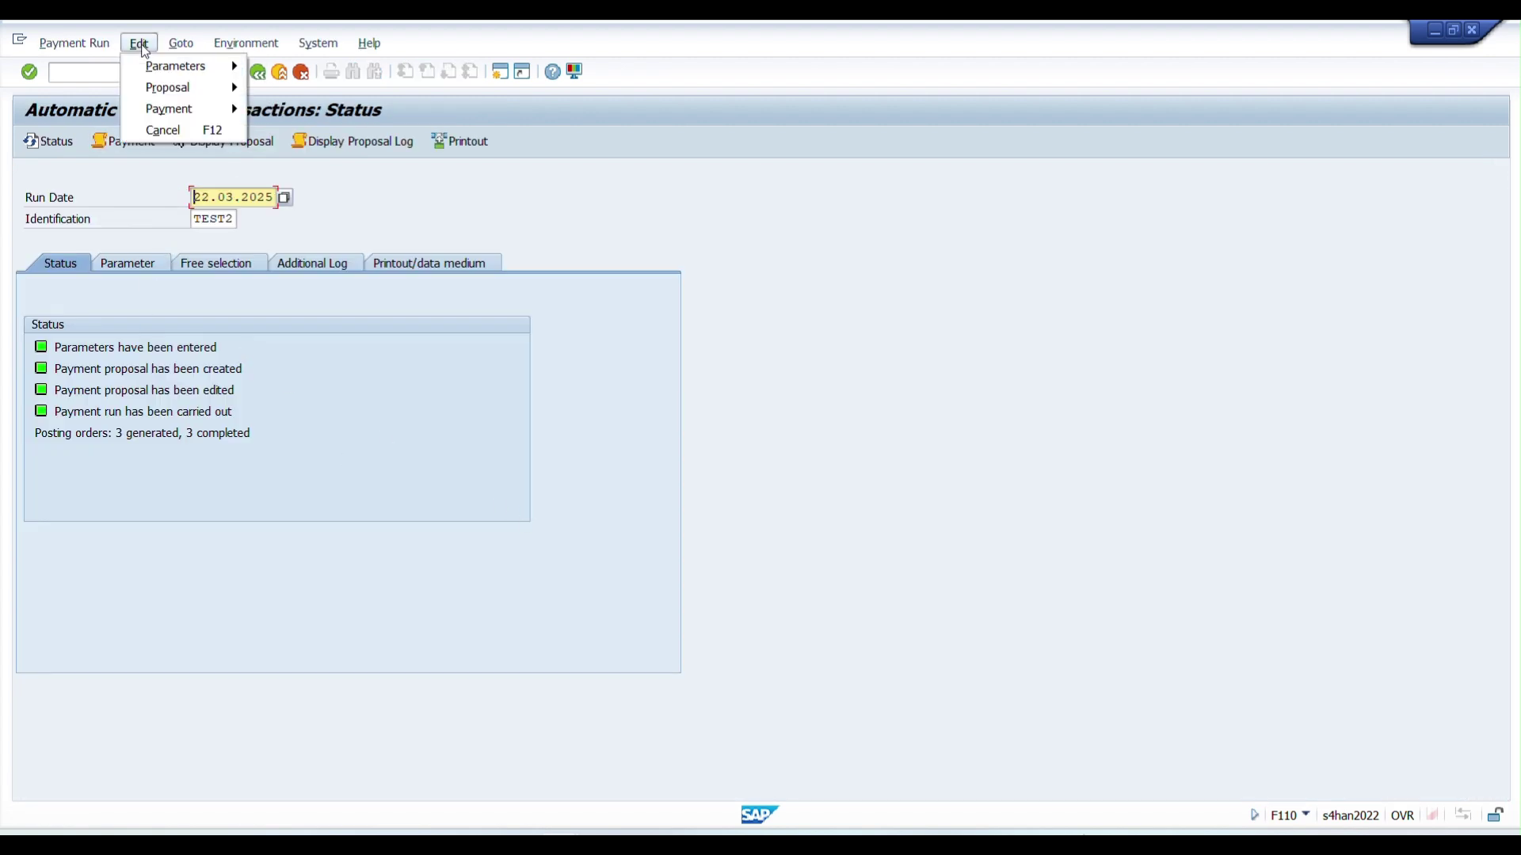
mouse_move(190, 109)
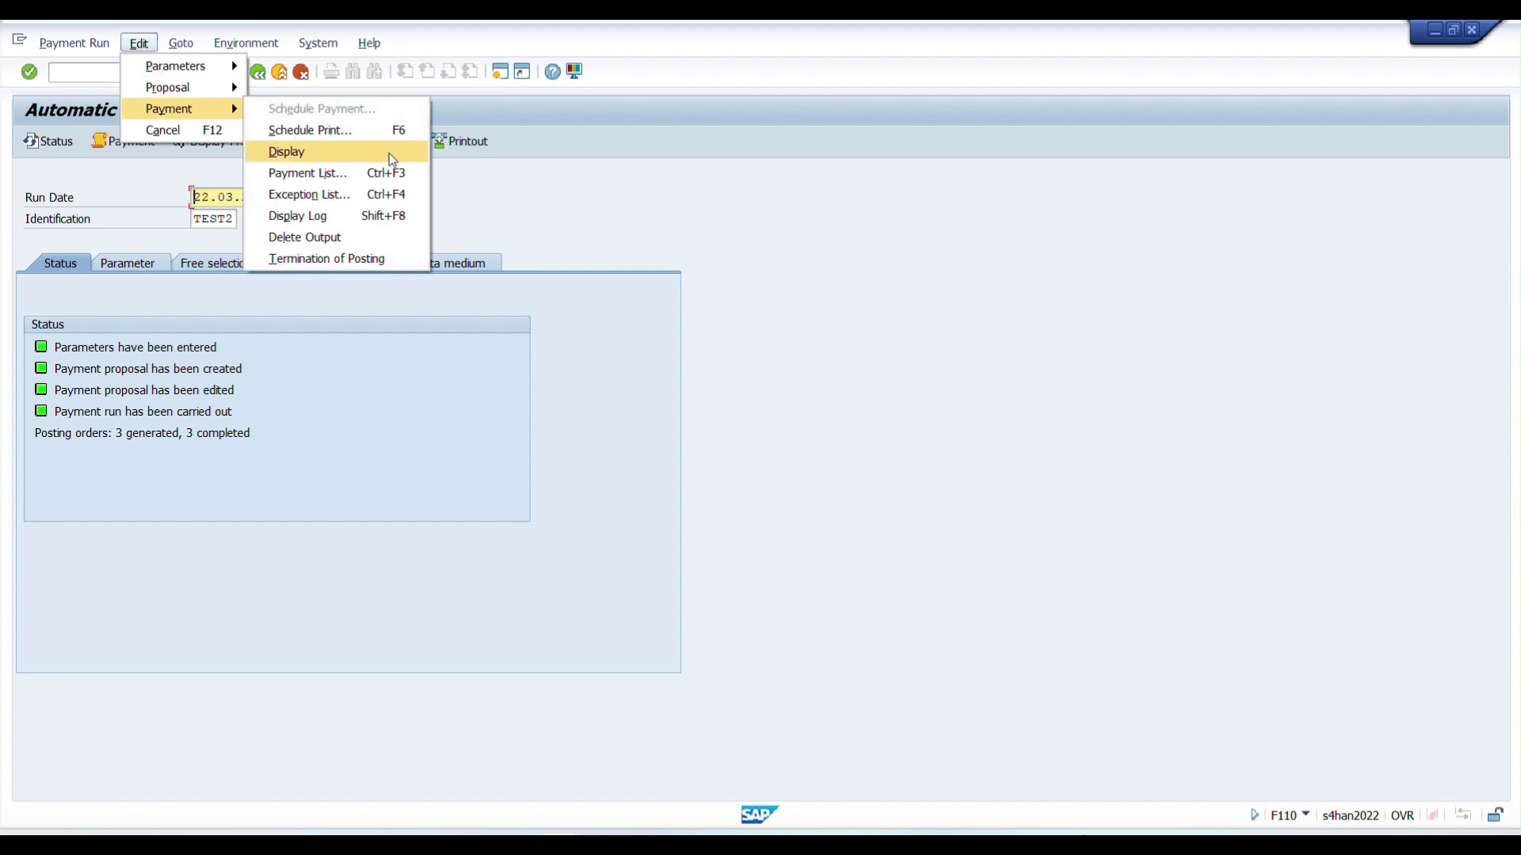
click(304, 174)
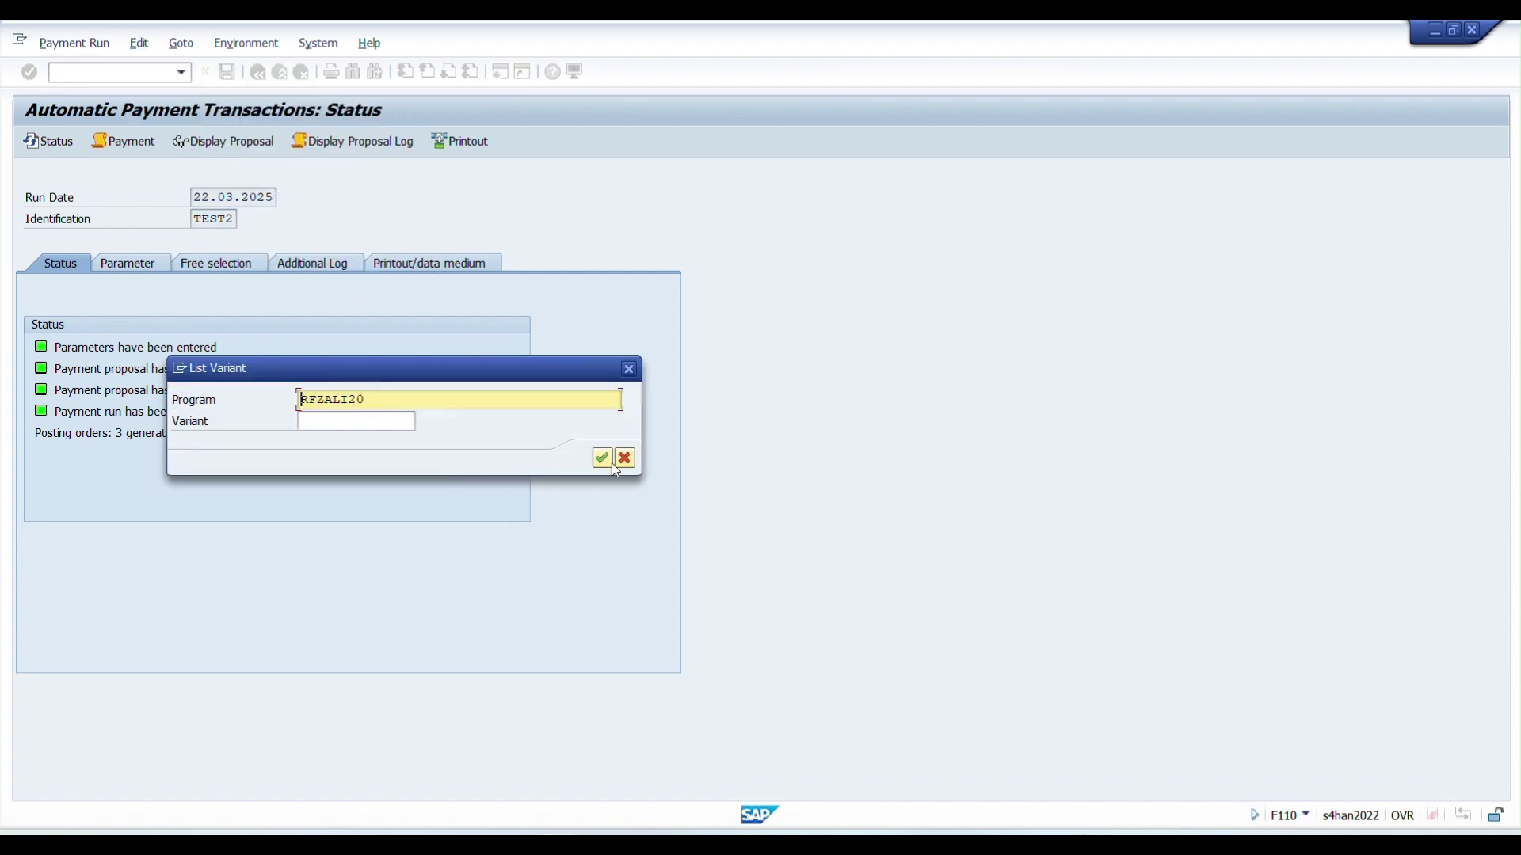
click(604, 457)
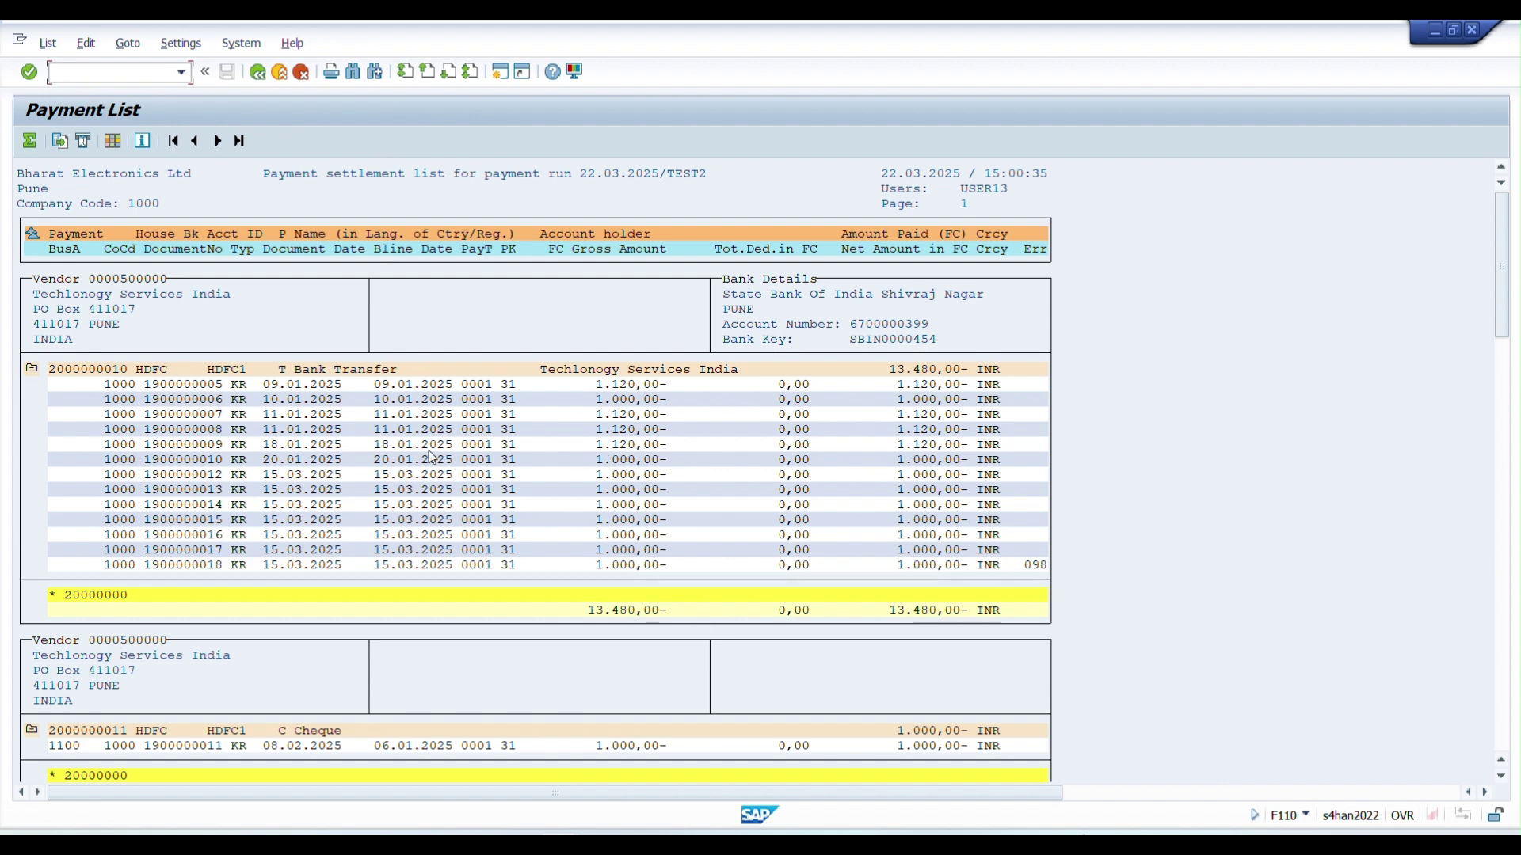
drag(1501, 316, 1501, 710)
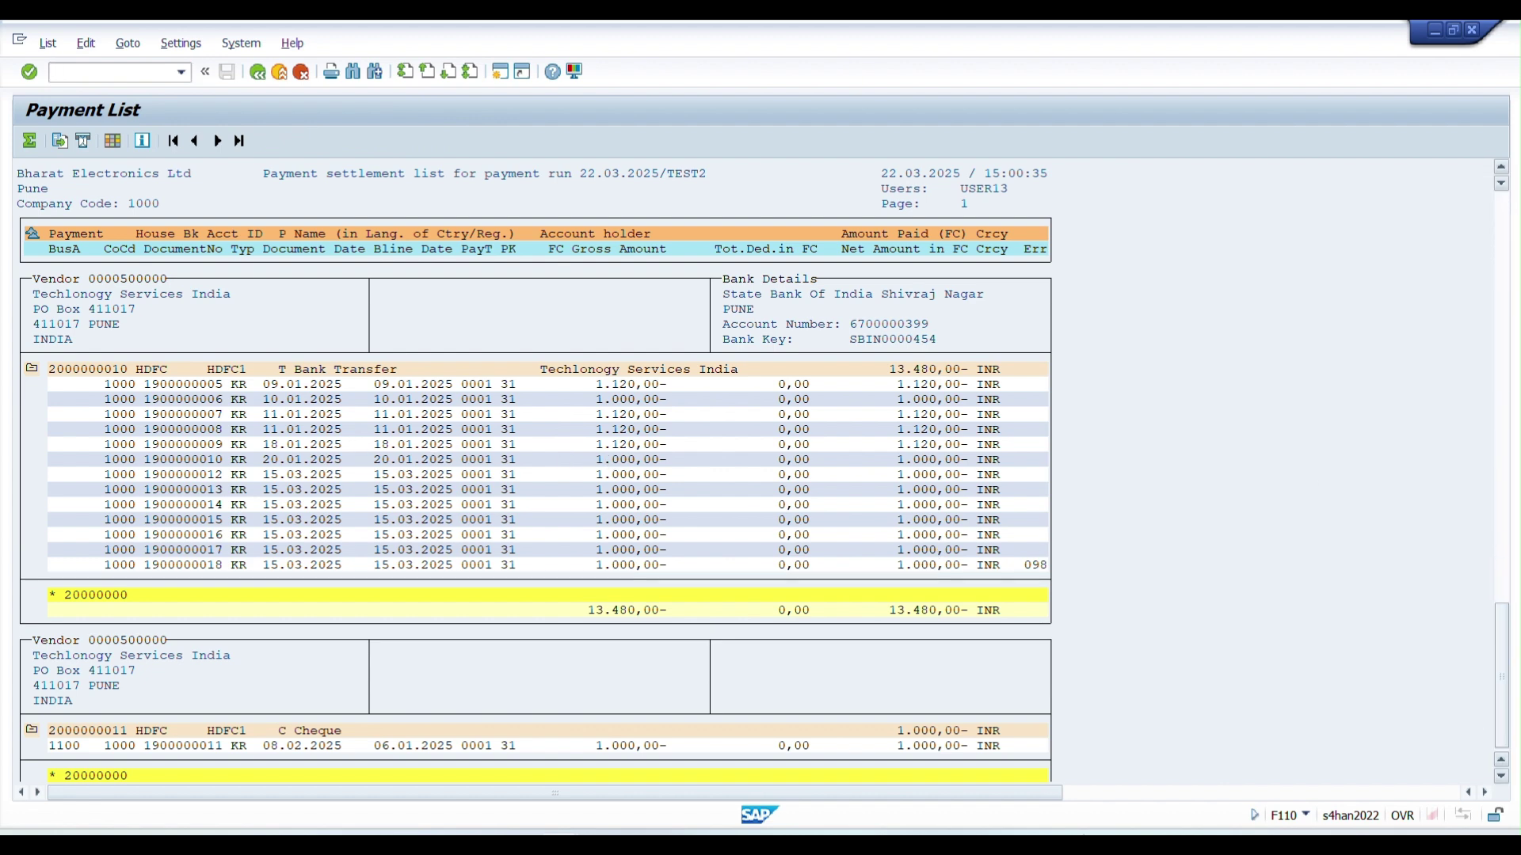
scroll(218, 753, down, 1)
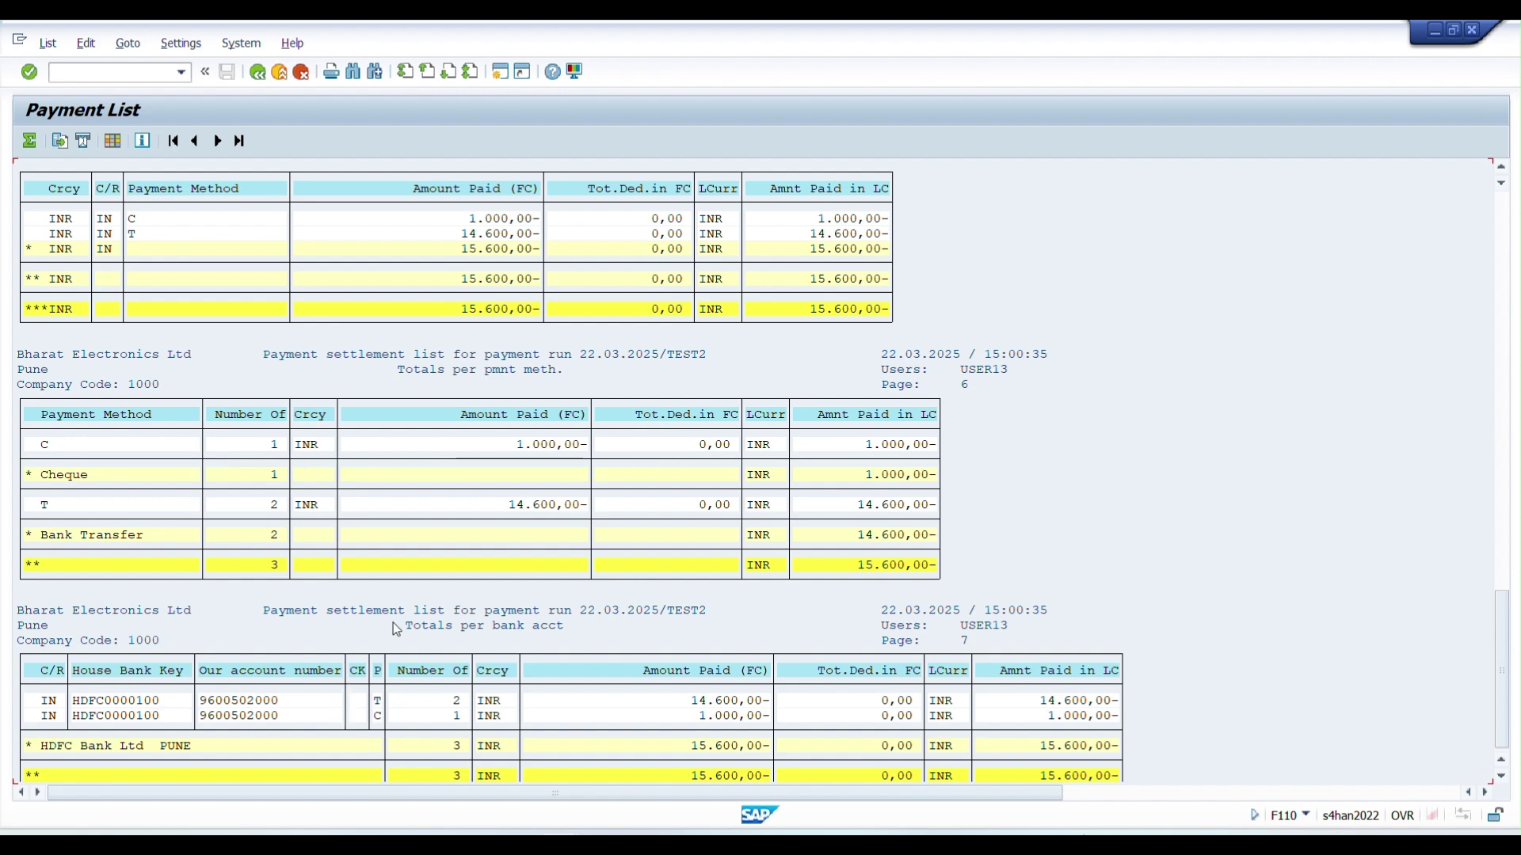
scroll(372, 546, down, 1)
click(257, 73)
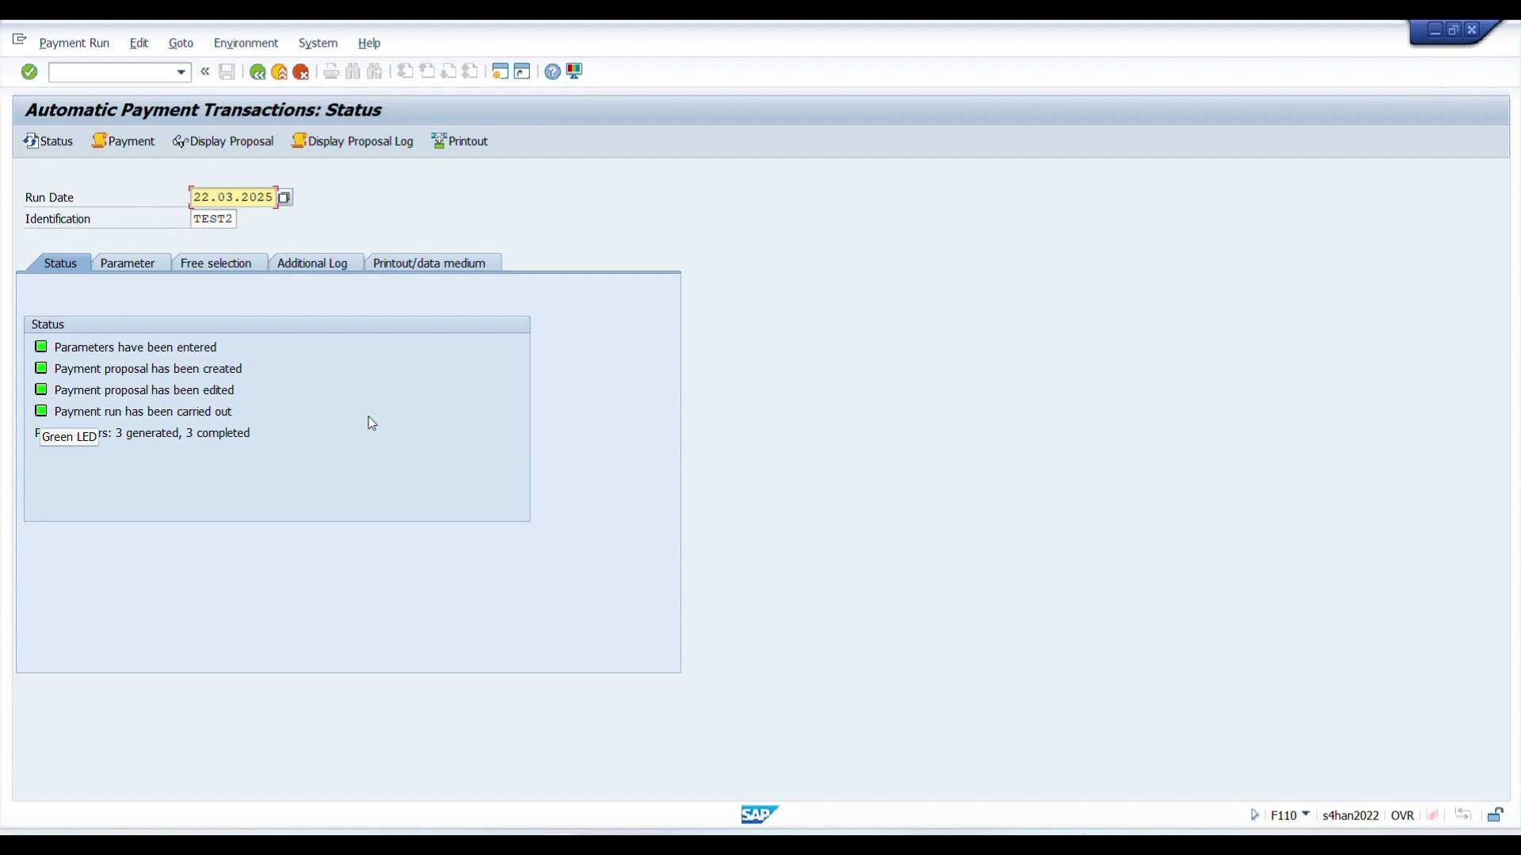
Step: Open DME Administration, select the TEST2 data medium, check its attributes, and return to the data medium overview
click(255, 45)
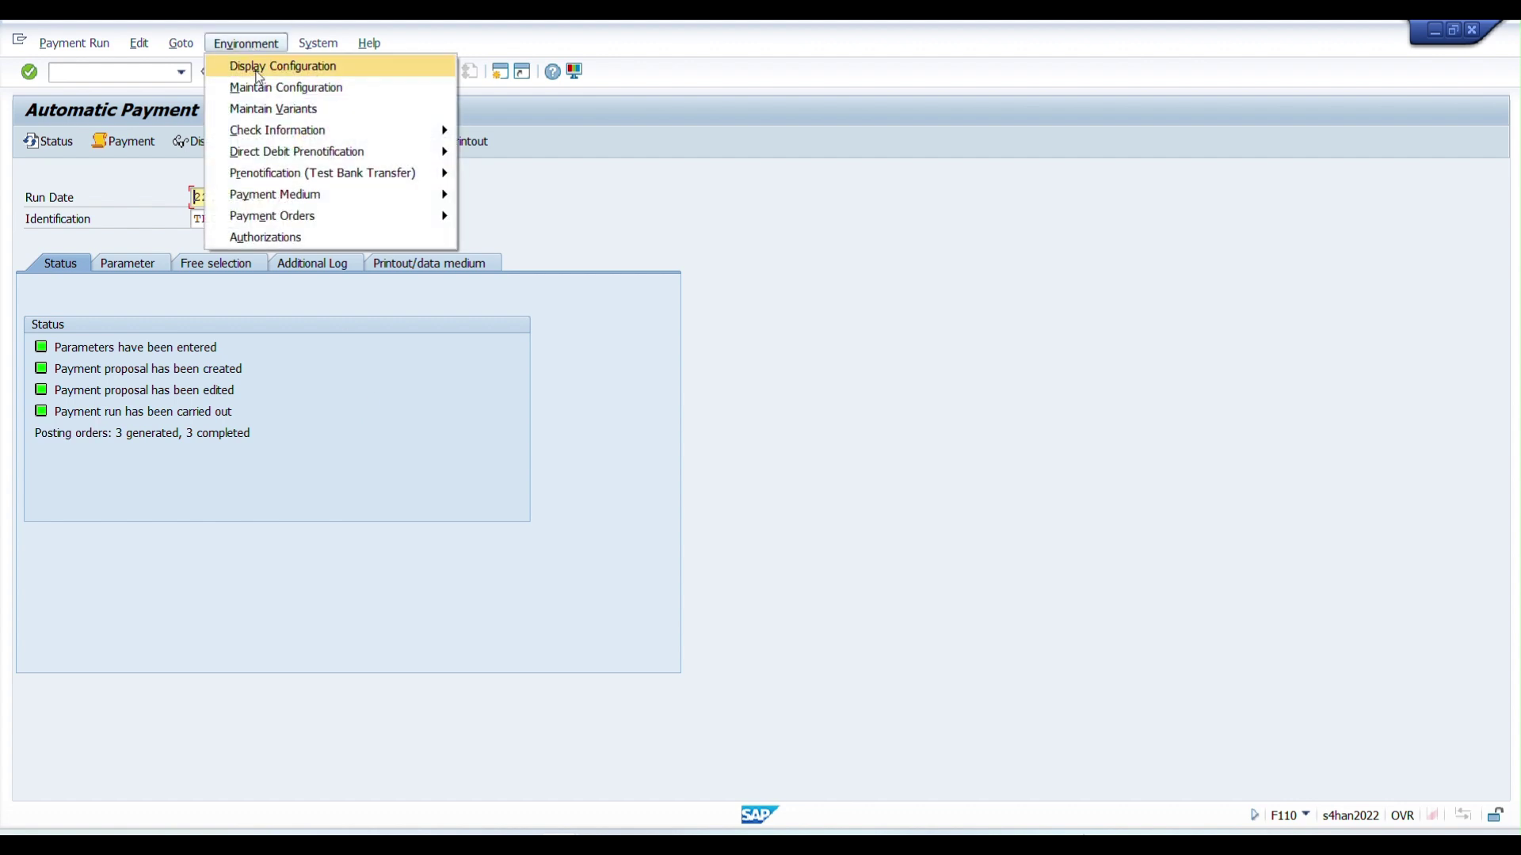
mouse_move(285, 194)
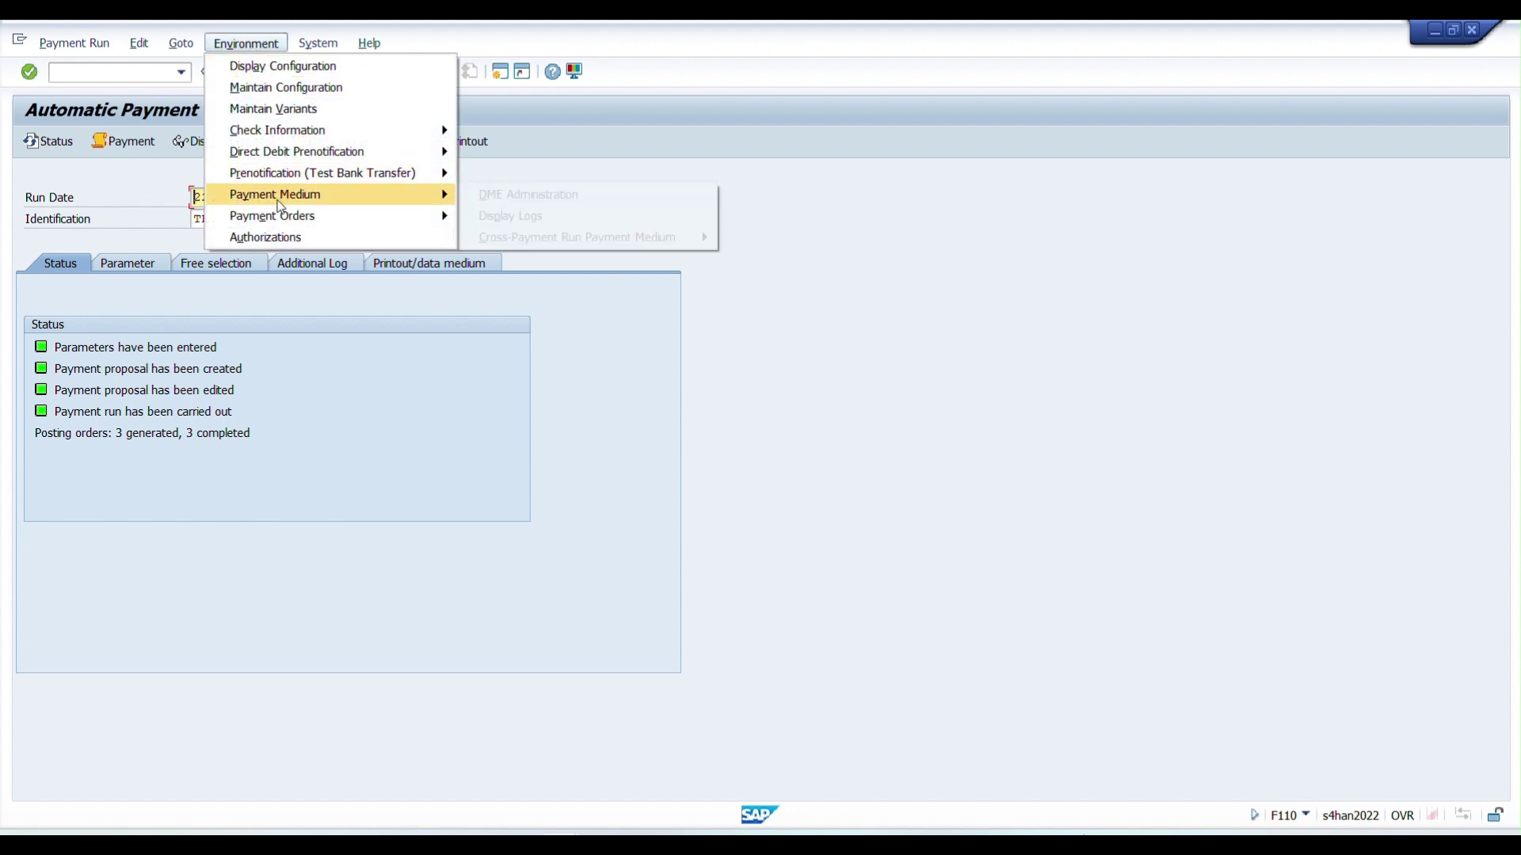
click(532, 194)
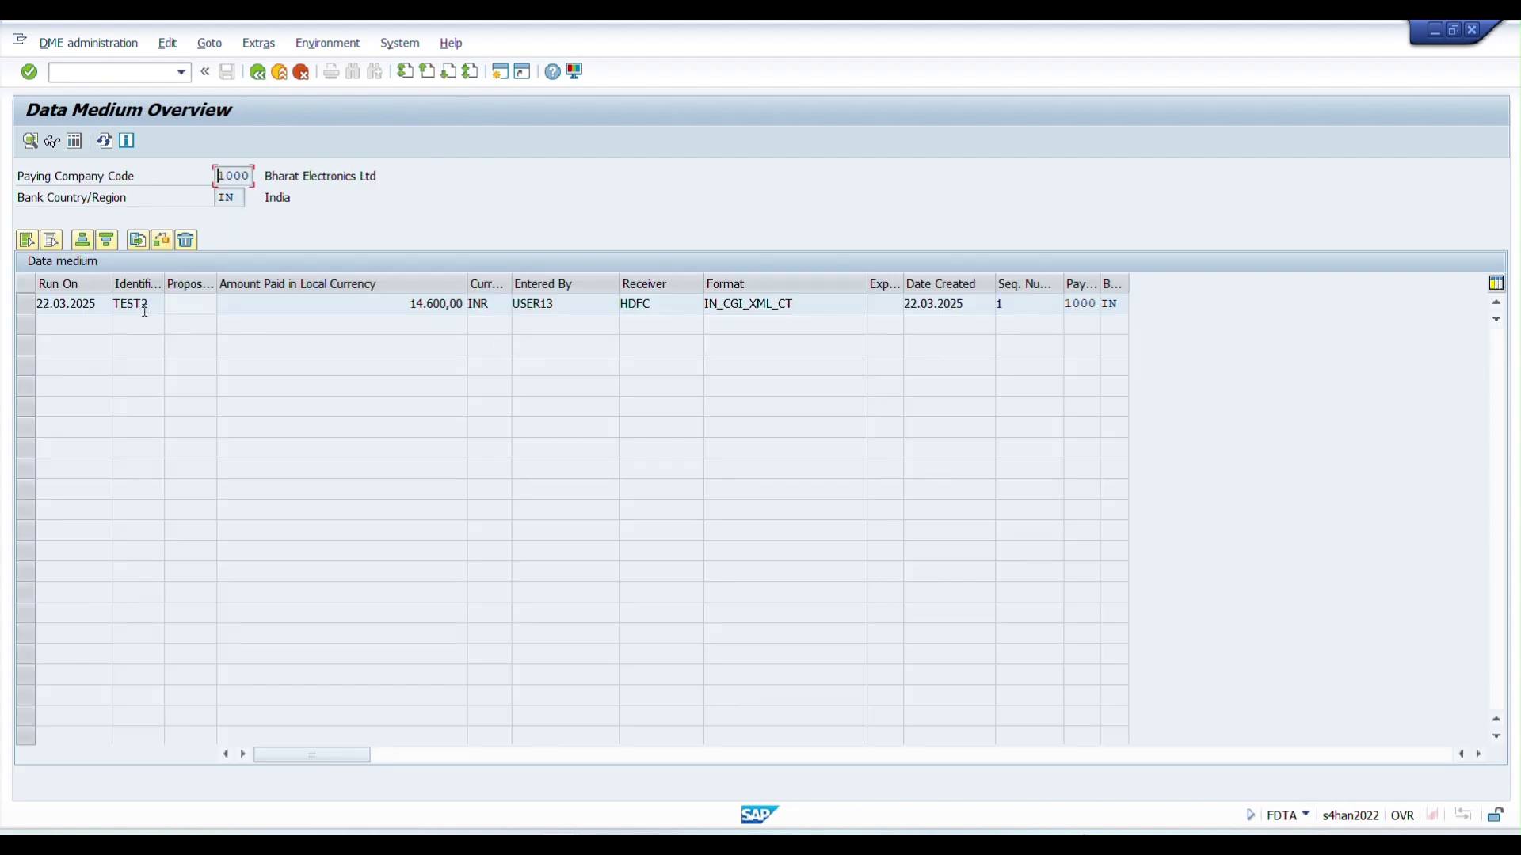
click(25, 309)
double_click(442, 303)
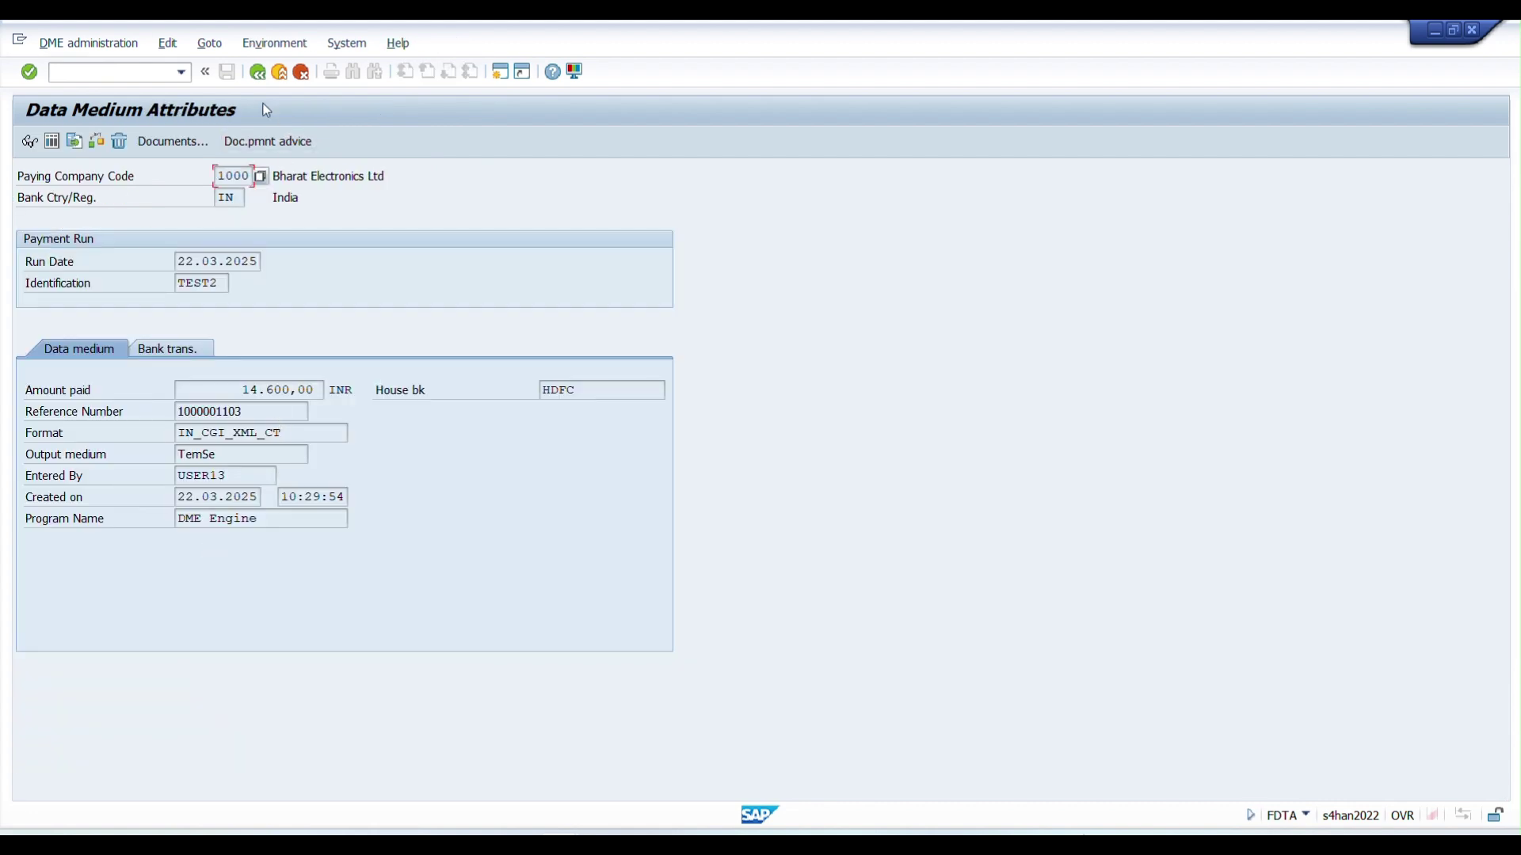
click(257, 72)
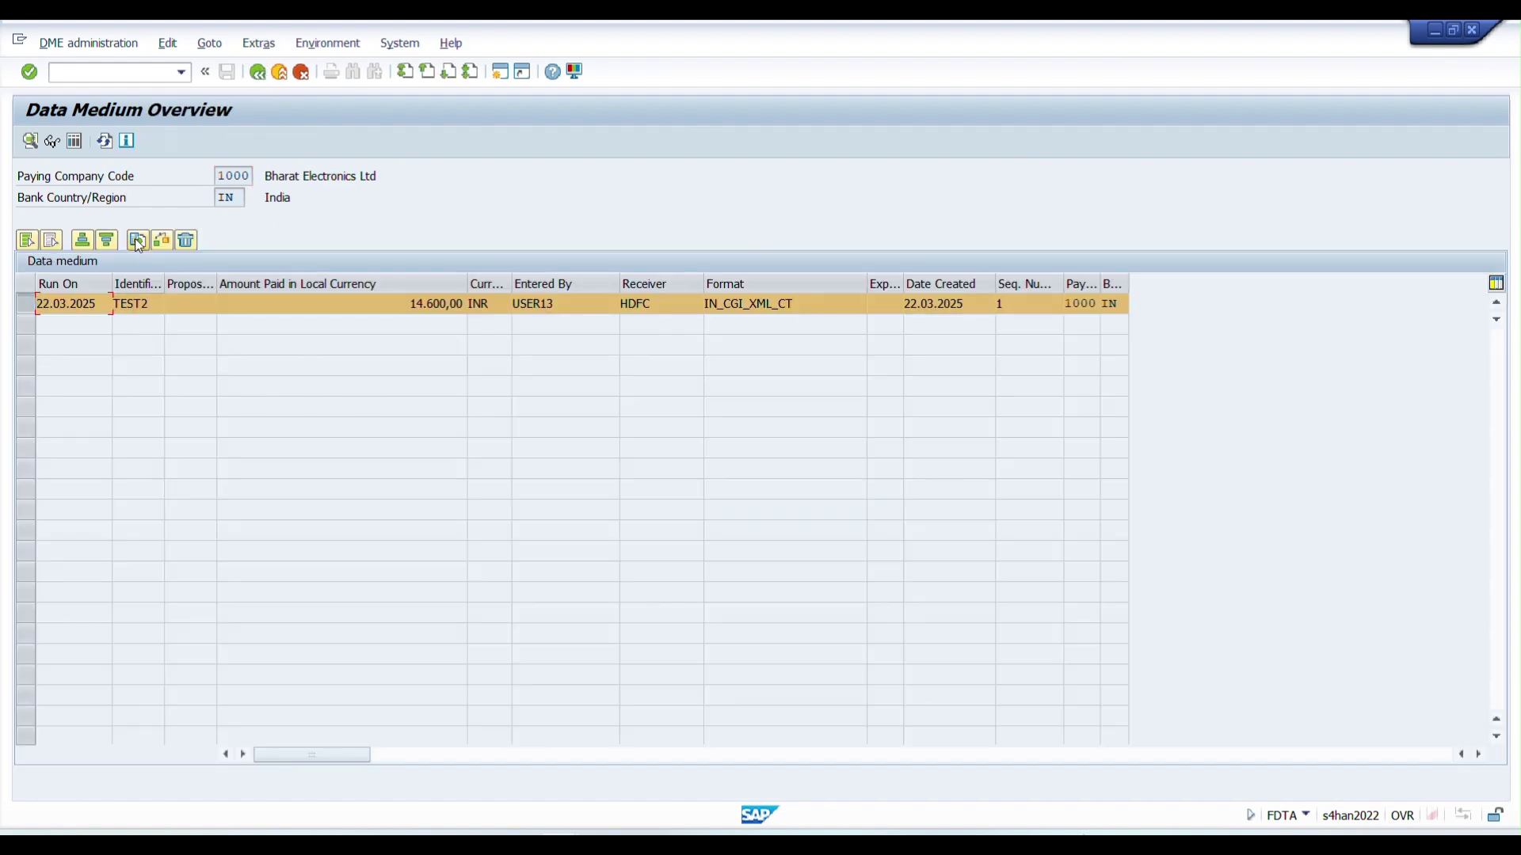
Step: Download the TEST2 payment medium to the Desktop as DMEE_Payment
click(137, 240)
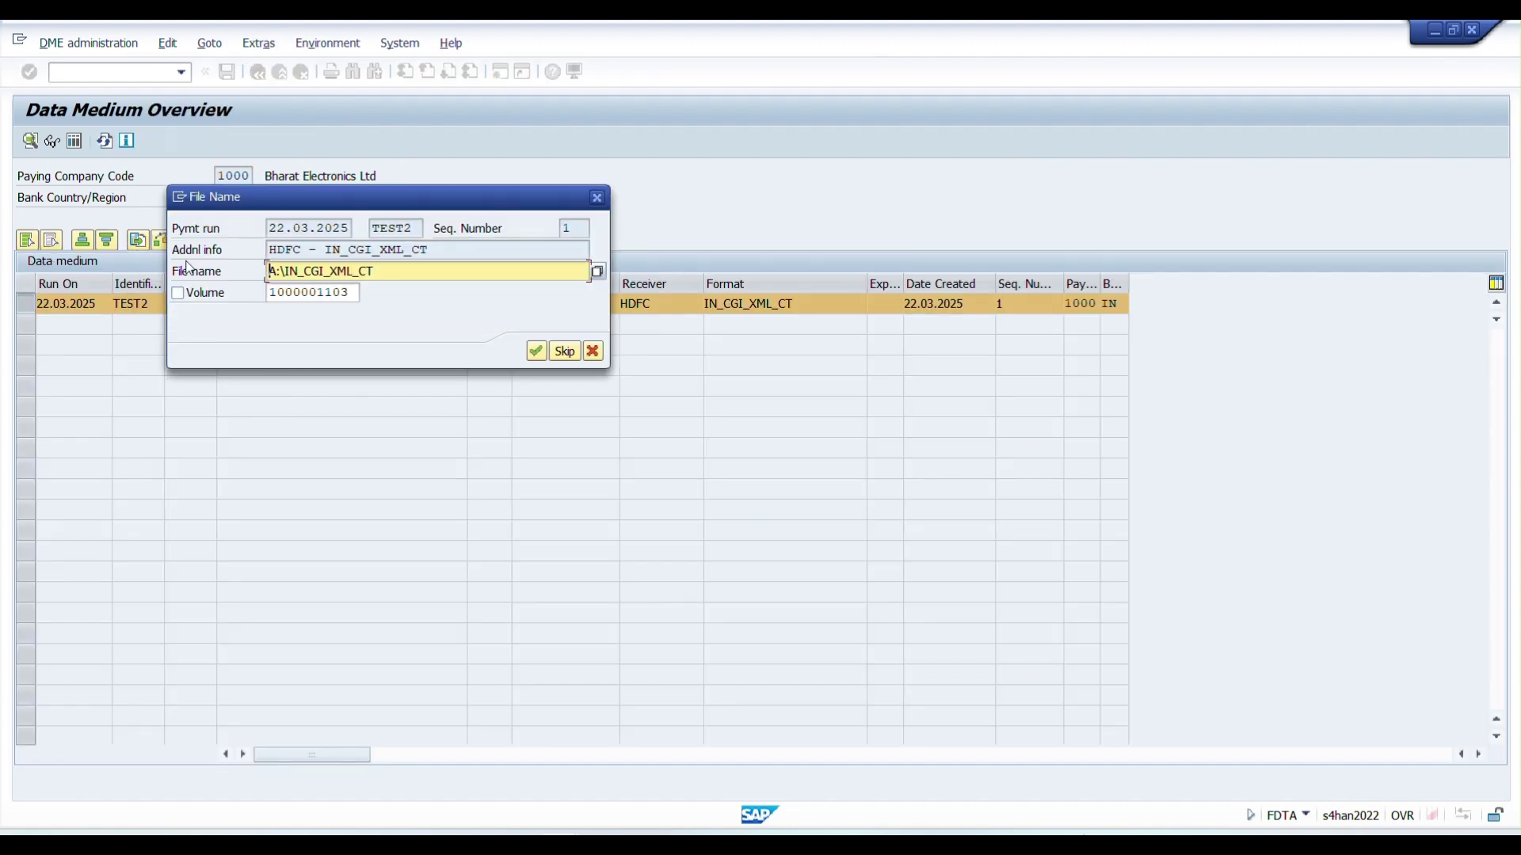
click(597, 272)
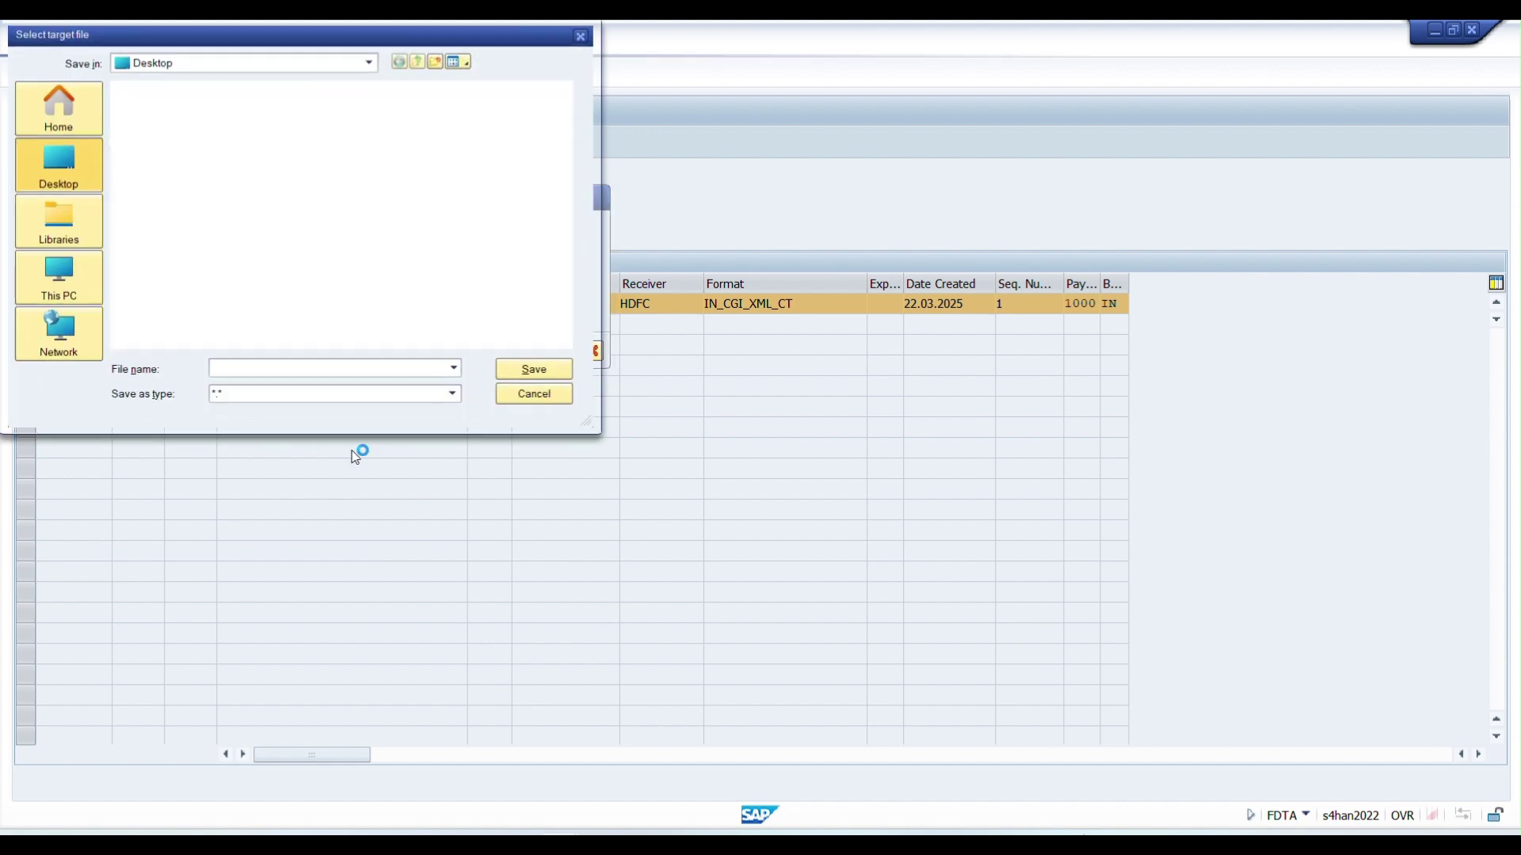
click(60, 172)
click(231, 367)
text(DMEE)
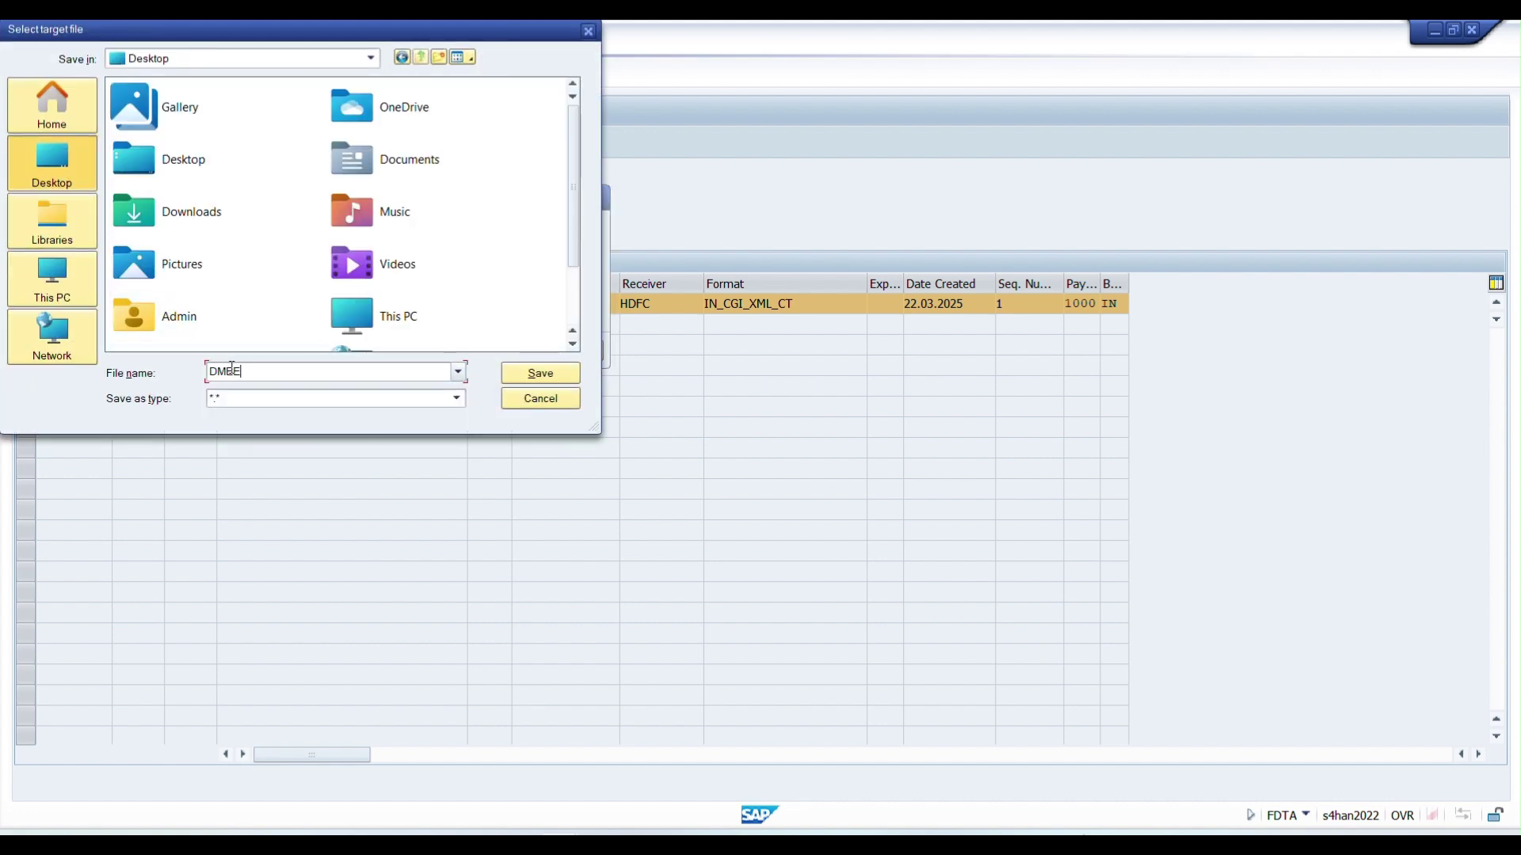
text(_Payment)
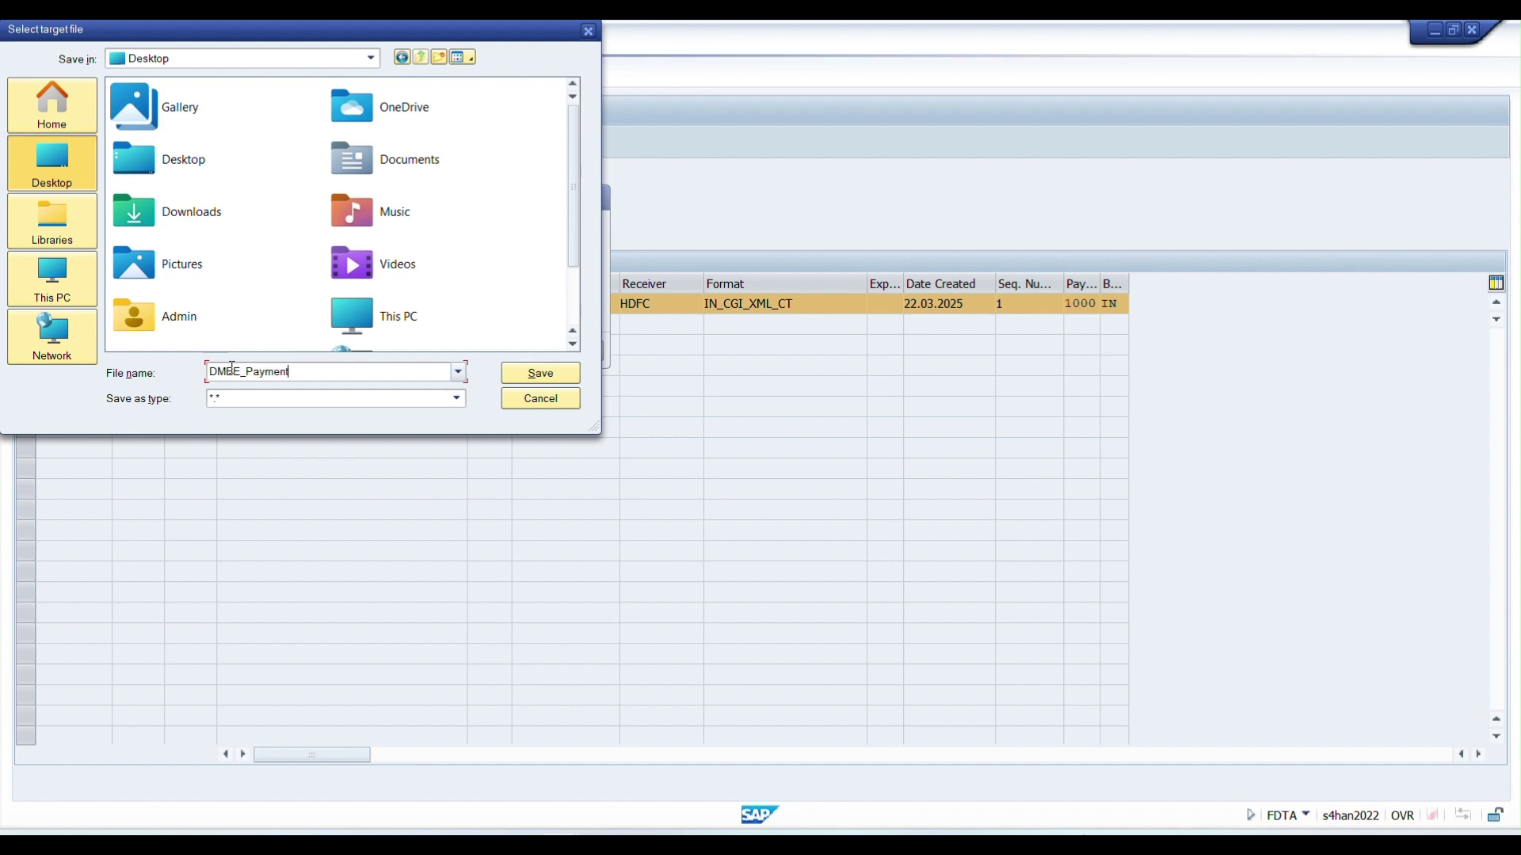
click(526, 374)
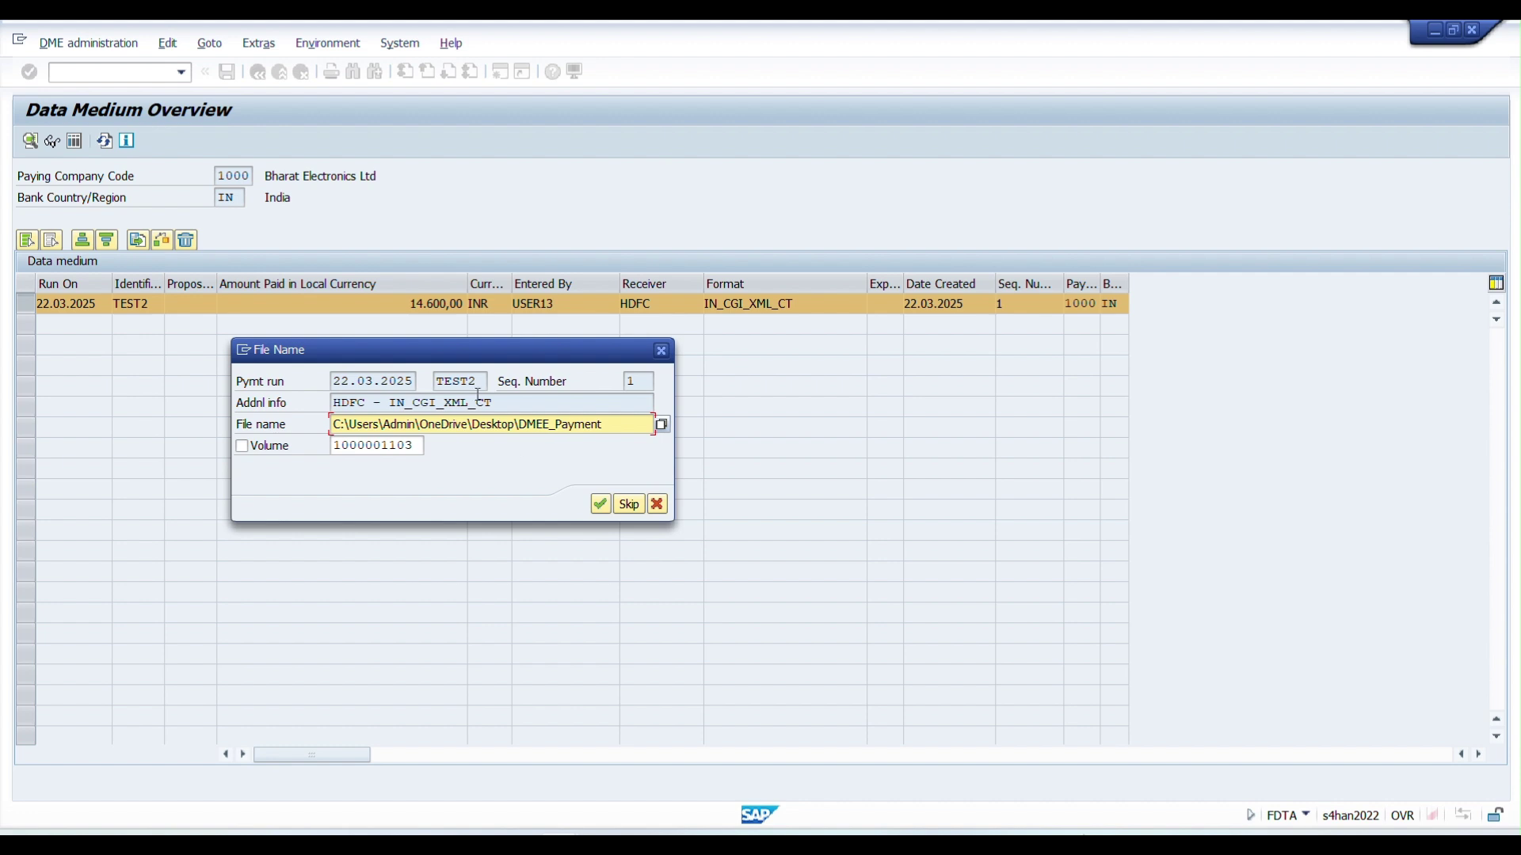
click(602, 504)
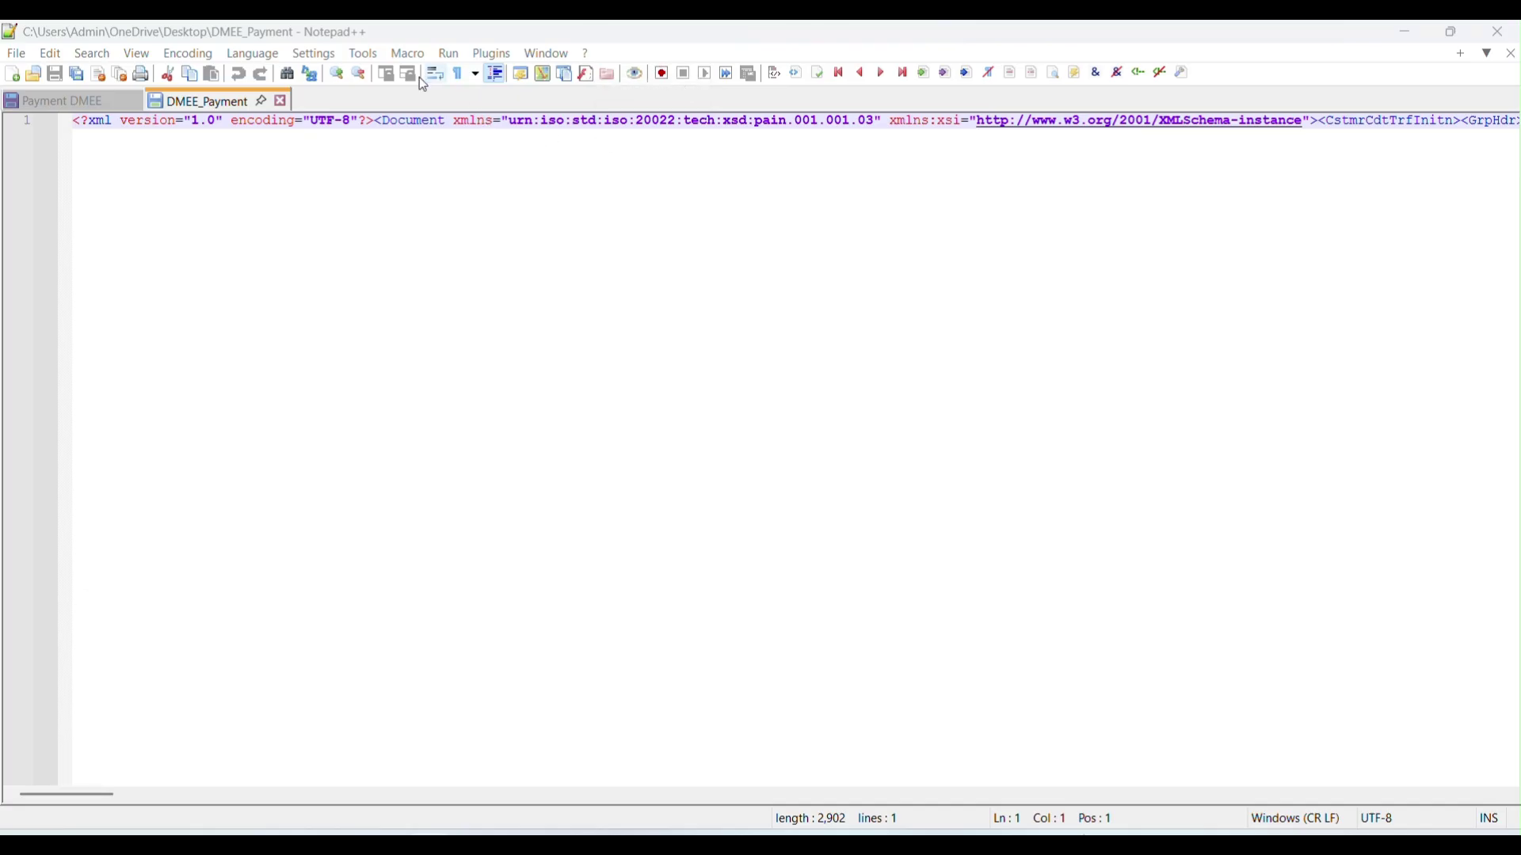
Step: In Notepad++, pretty-print the DMEE_Payment XML file with XML Tools and review its debtor and creditor details
click(491, 54)
mouse_move(546, 158)
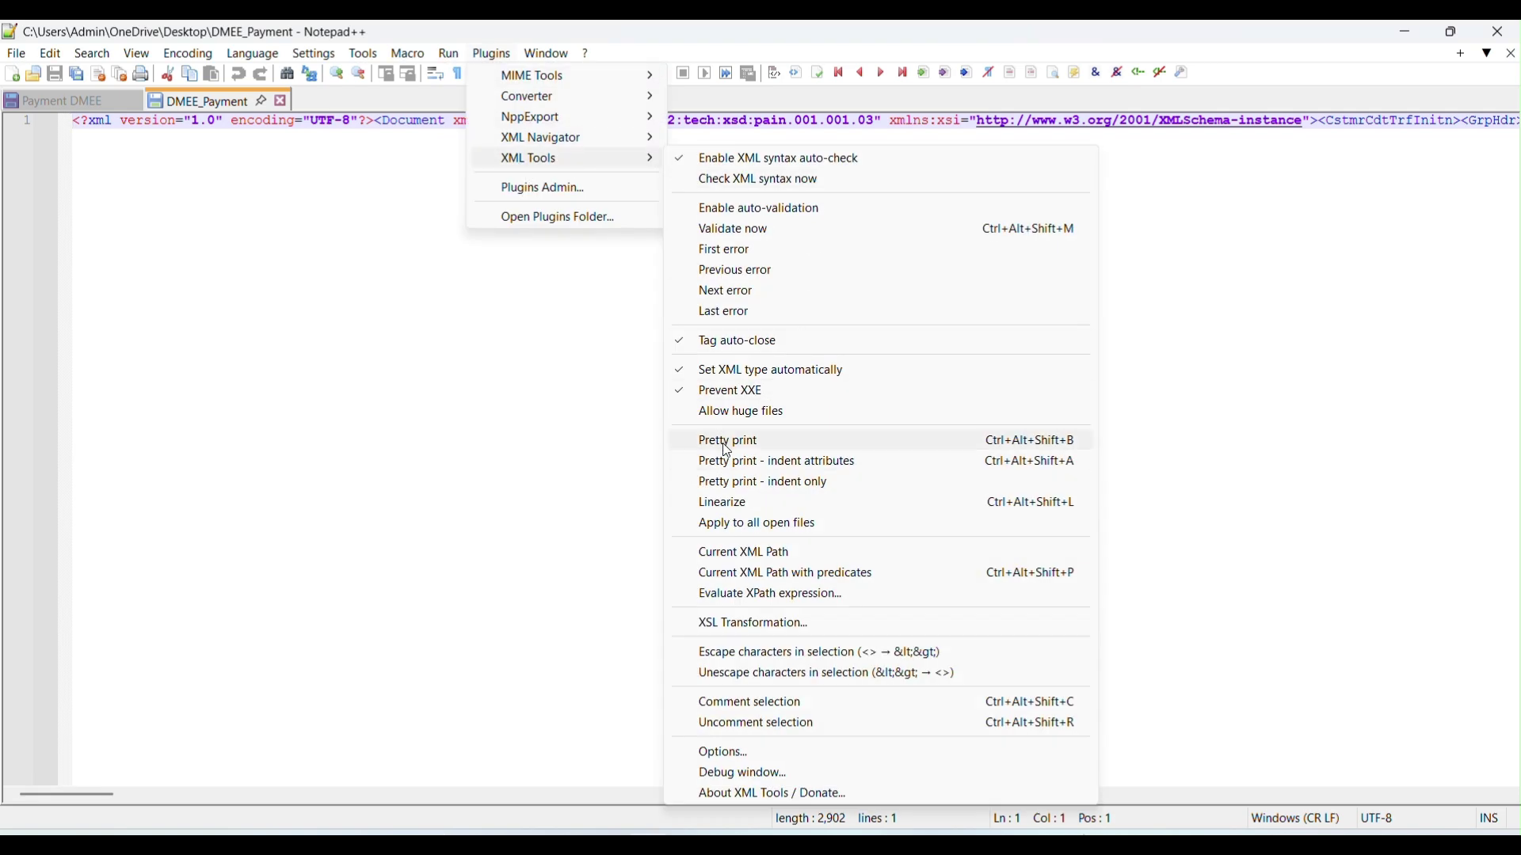
click(727, 448)
click(525, 299)
scroll(411, 412, down, 20)
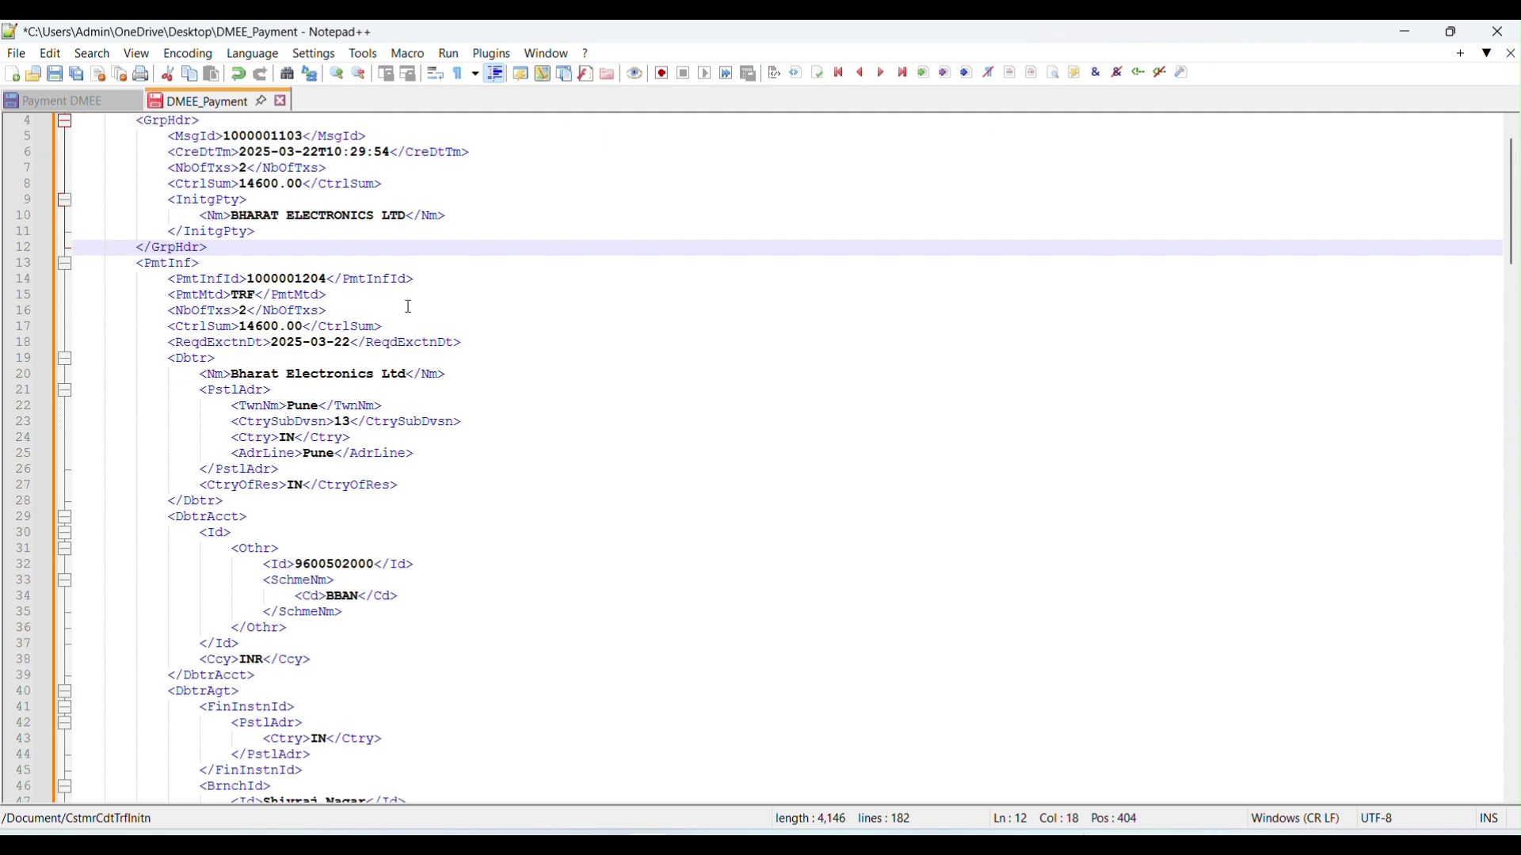
scroll(422, 429, down, 18)
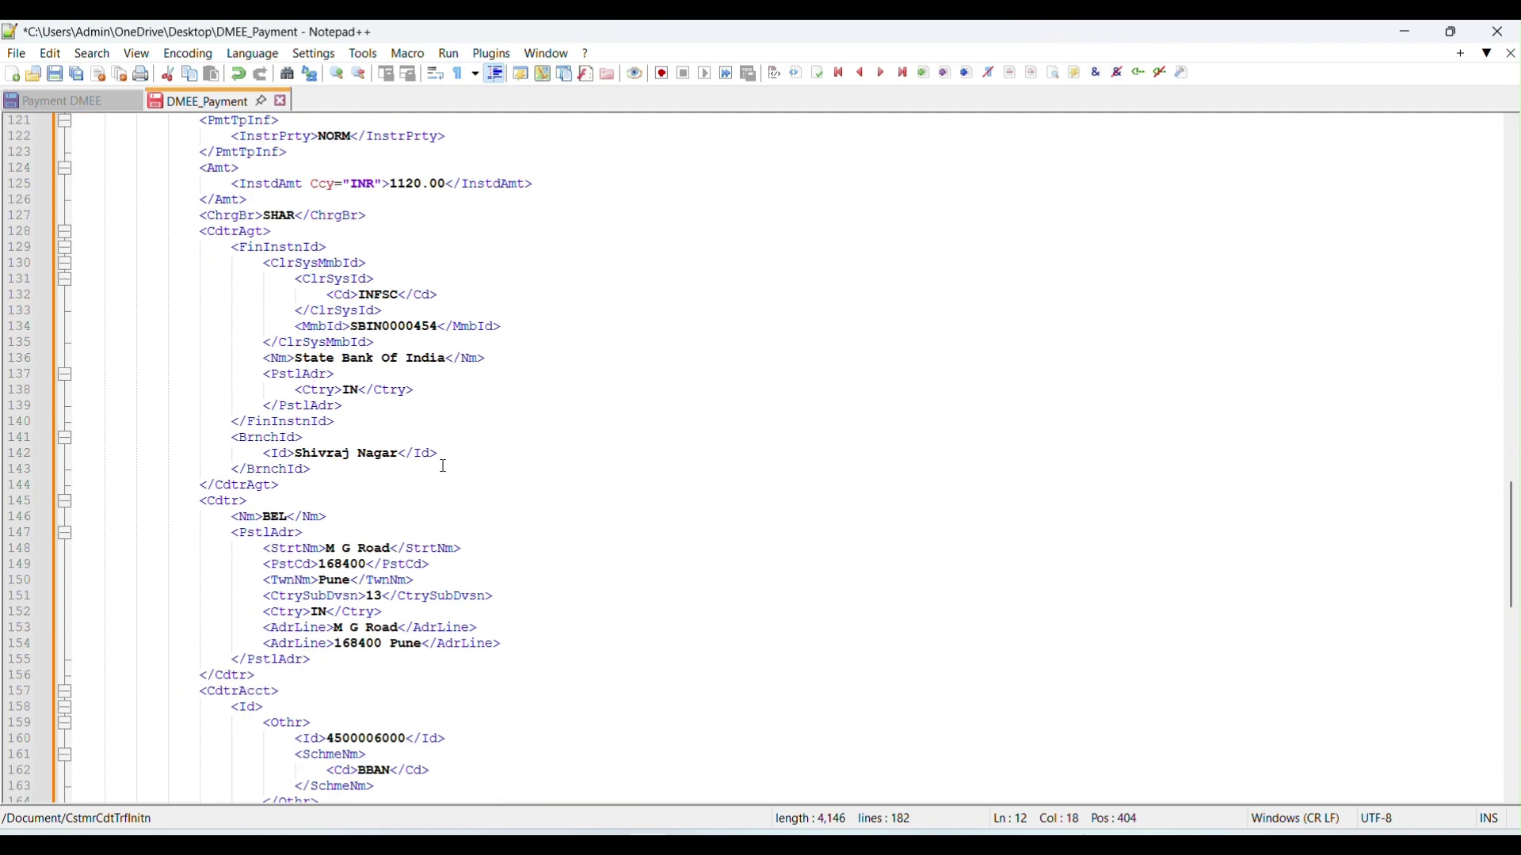
scroll(454, 473, up, 9)
scroll(453, 473, up, 20)
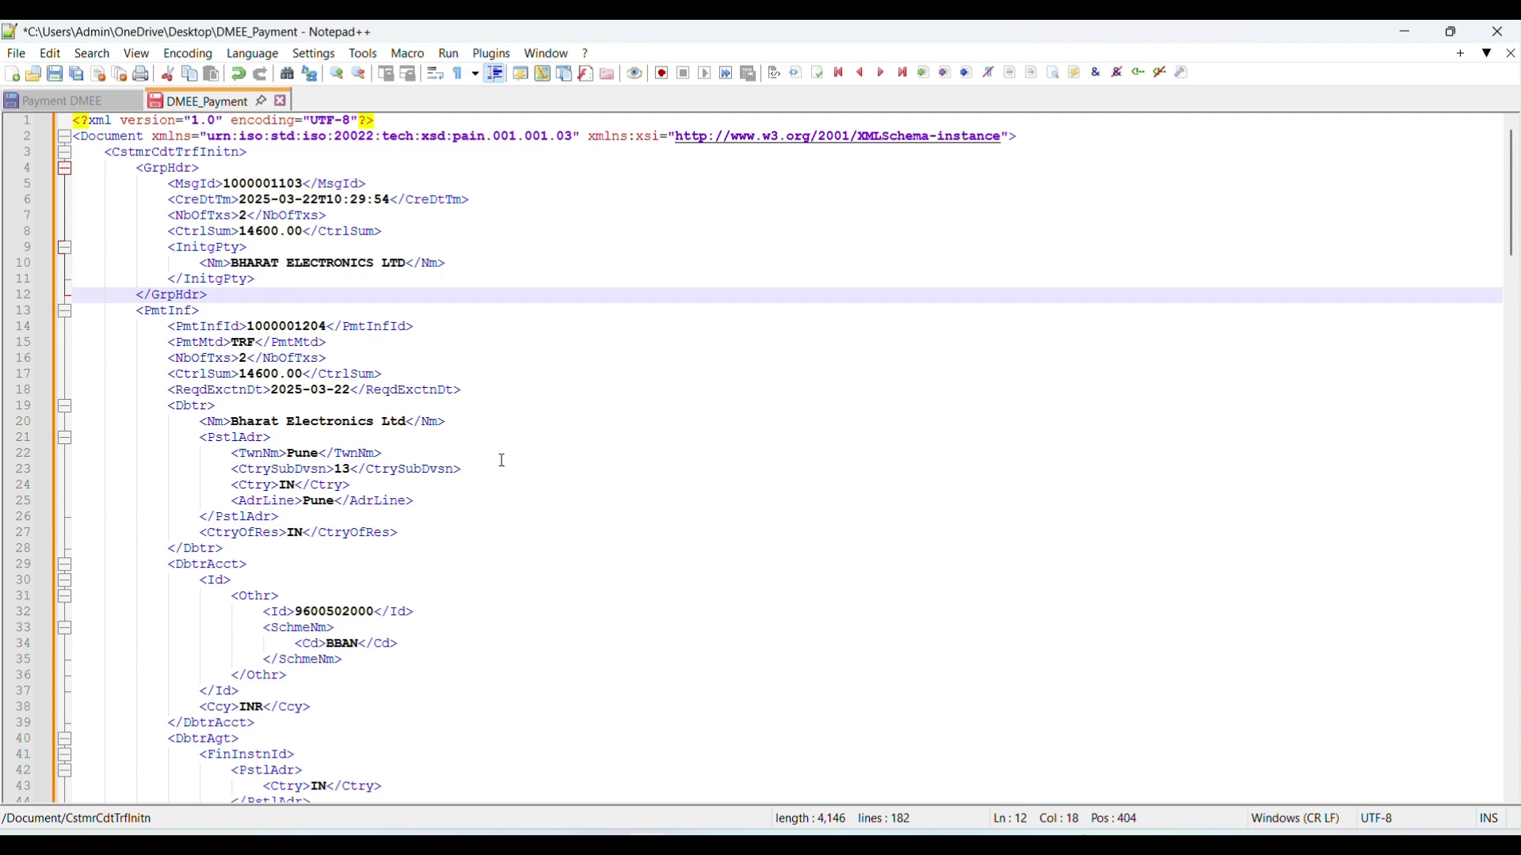
Step: Examine the control sum, debtor bank details and both credit transfer transactions with their amounts and creditors in the DMEE_Payment XML
double_click(258, 233)
scroll(351, 529, down, 12)
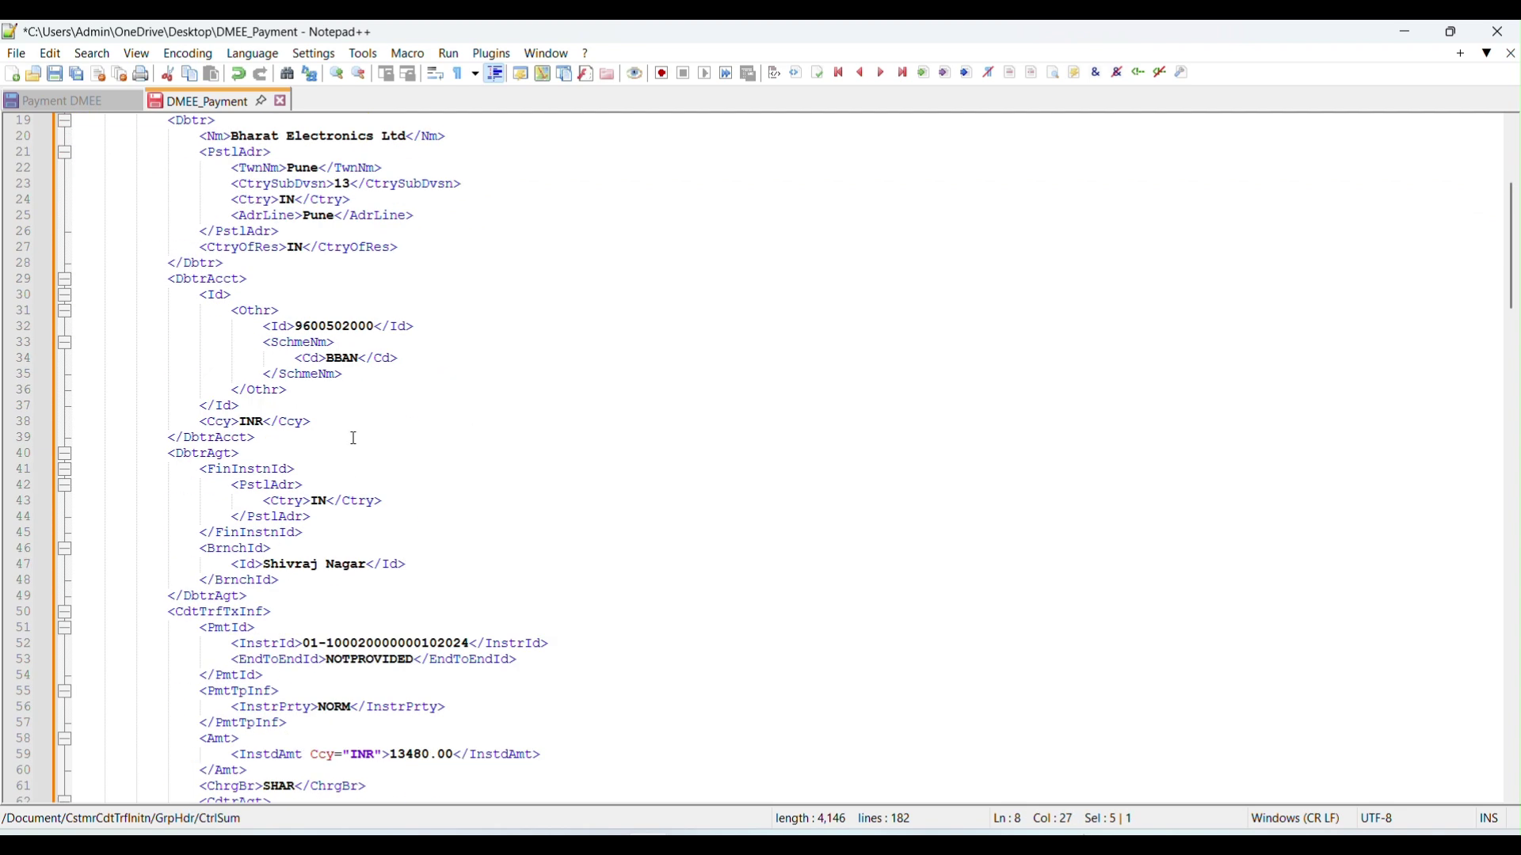
scroll(384, 372, down, 2)
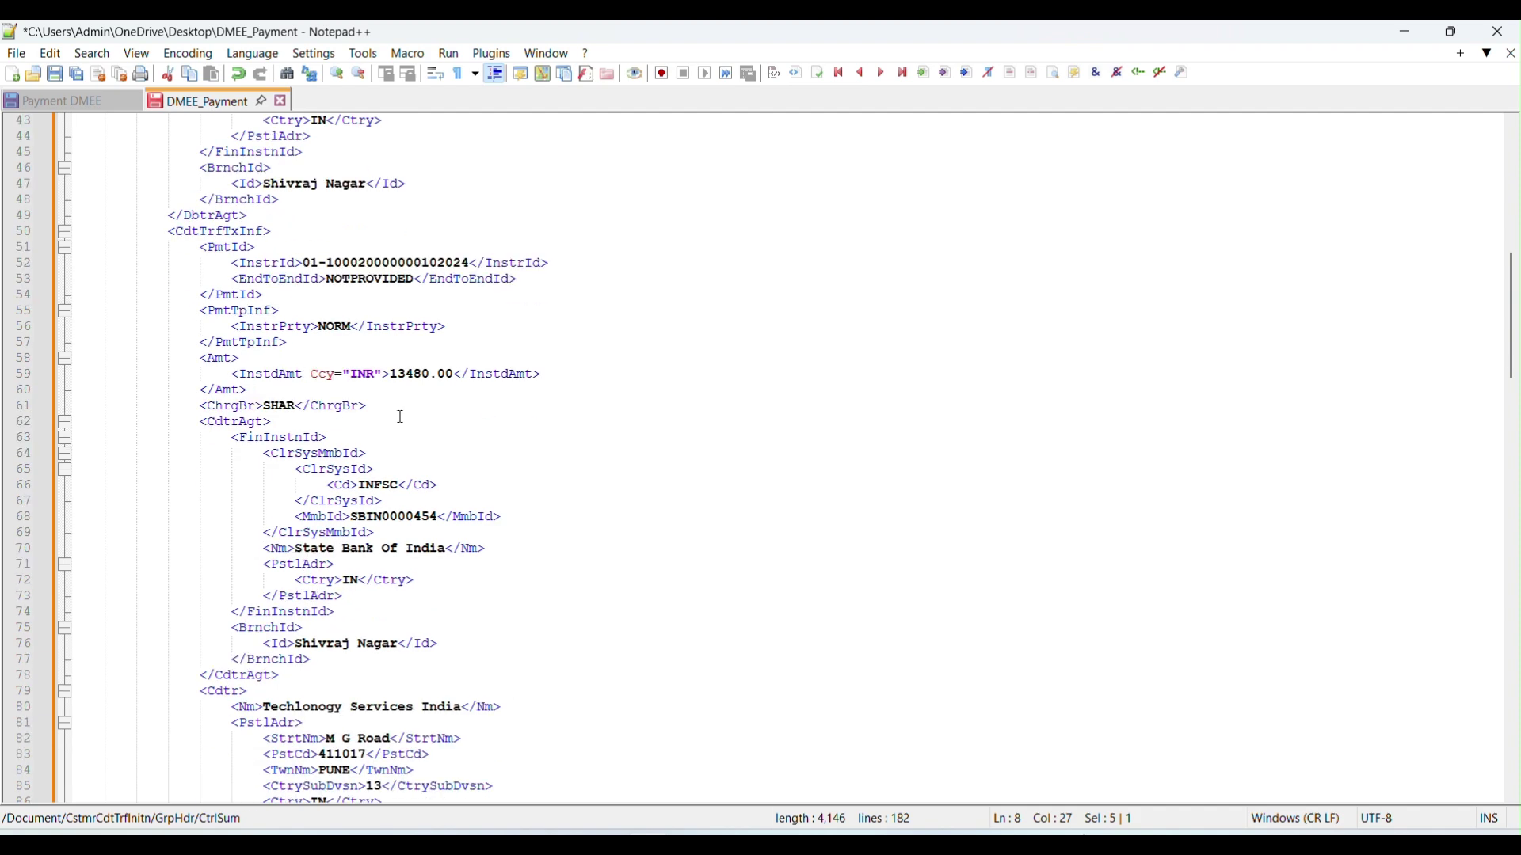
scroll(402, 417, down, 8)
scroll(428, 408, down, 16)
scroll(445, 450, down, 12)
scroll(452, 489, up, 9)
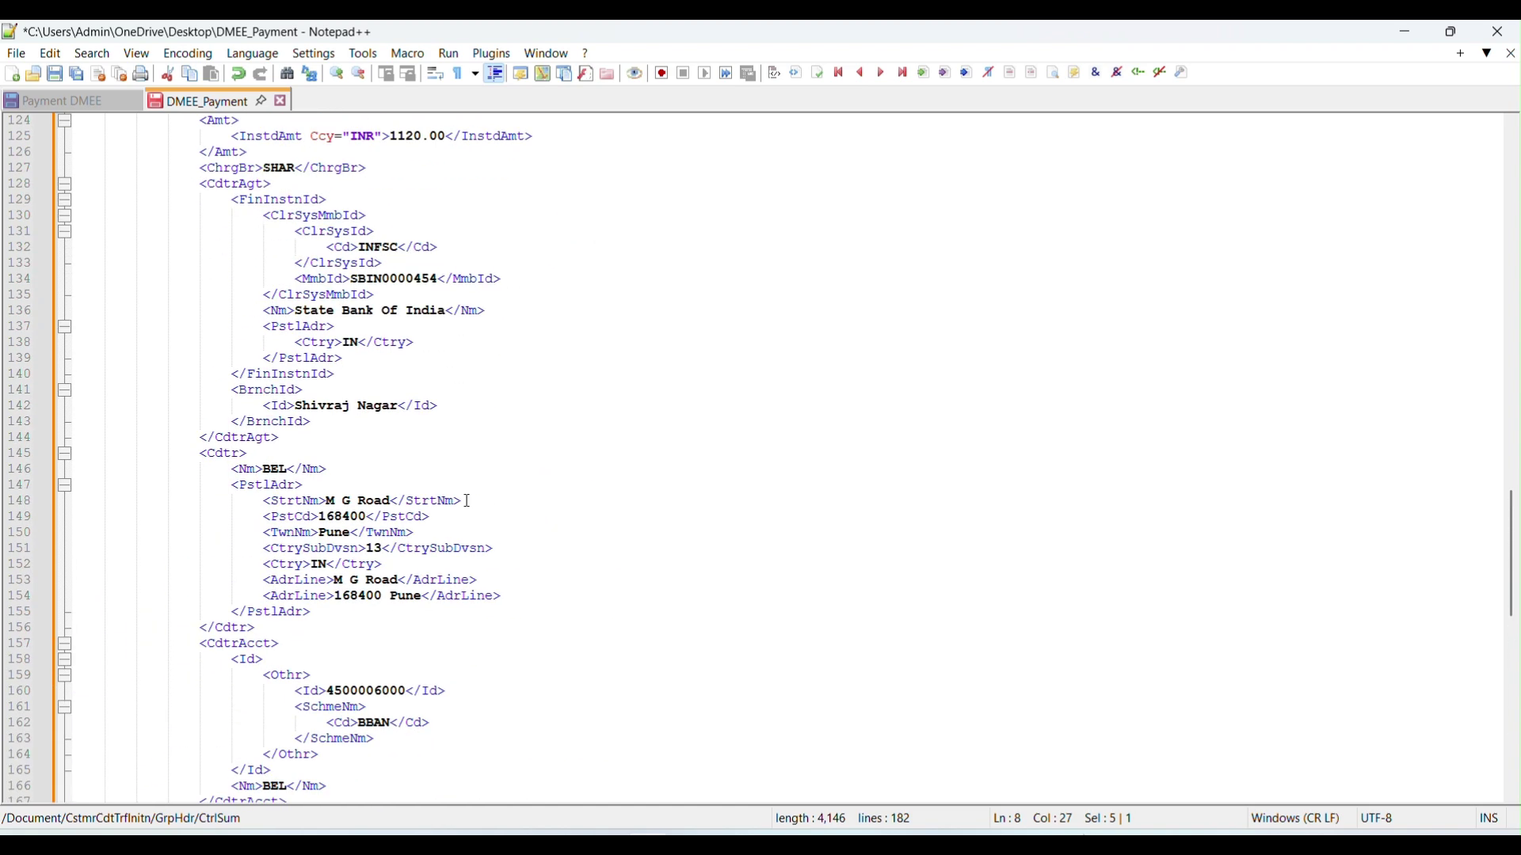
scroll(469, 501, up, 7)
Step: Switch back to SAP, open an additional session, and return from the data medium overview to the TEST2 payment run status
mouse_move(561, 843)
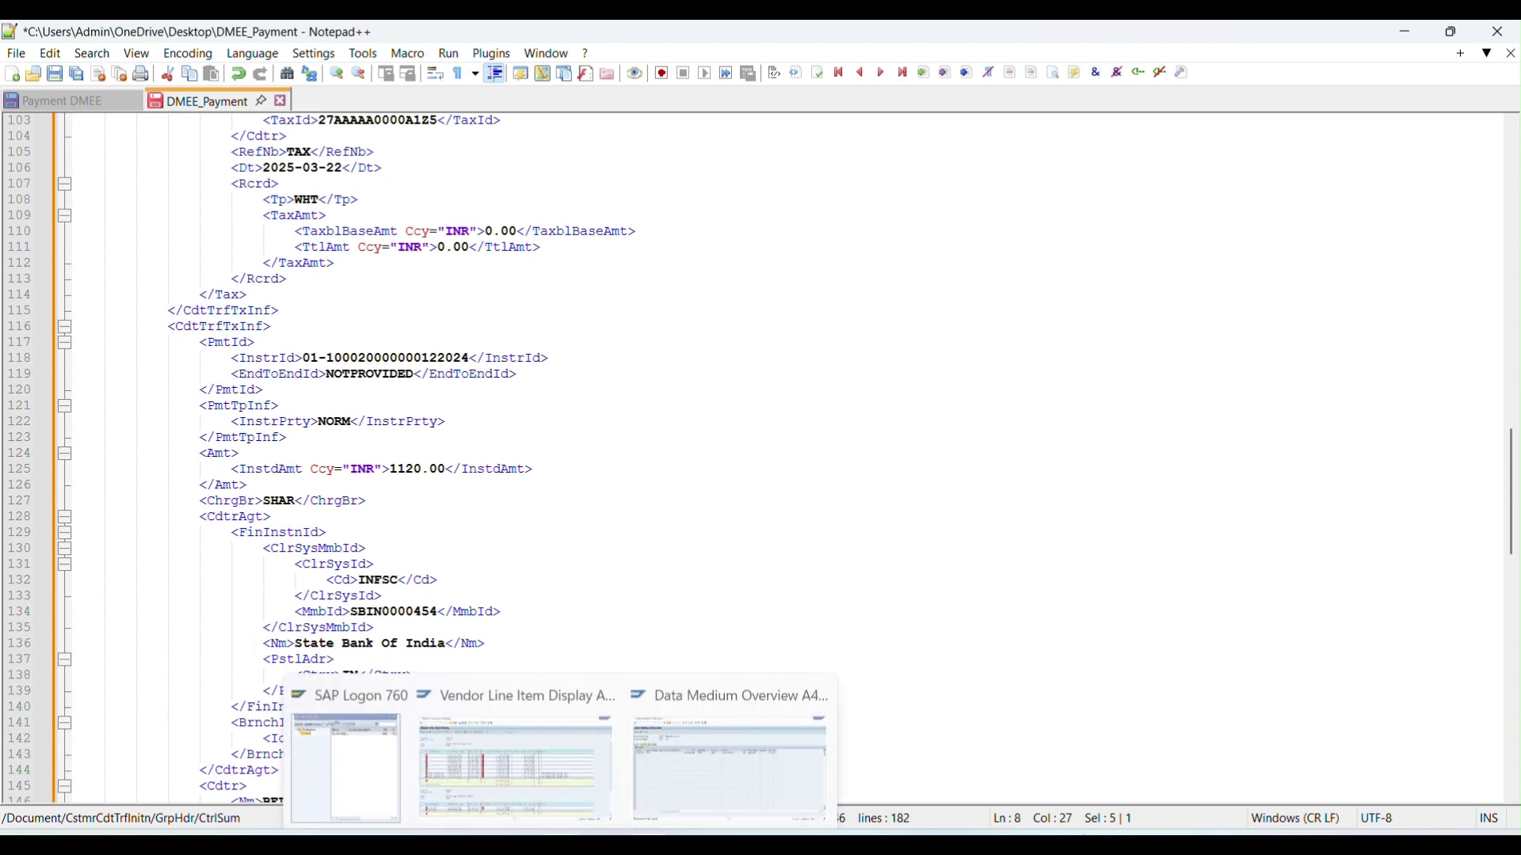
click(664, 790)
click(500, 71)
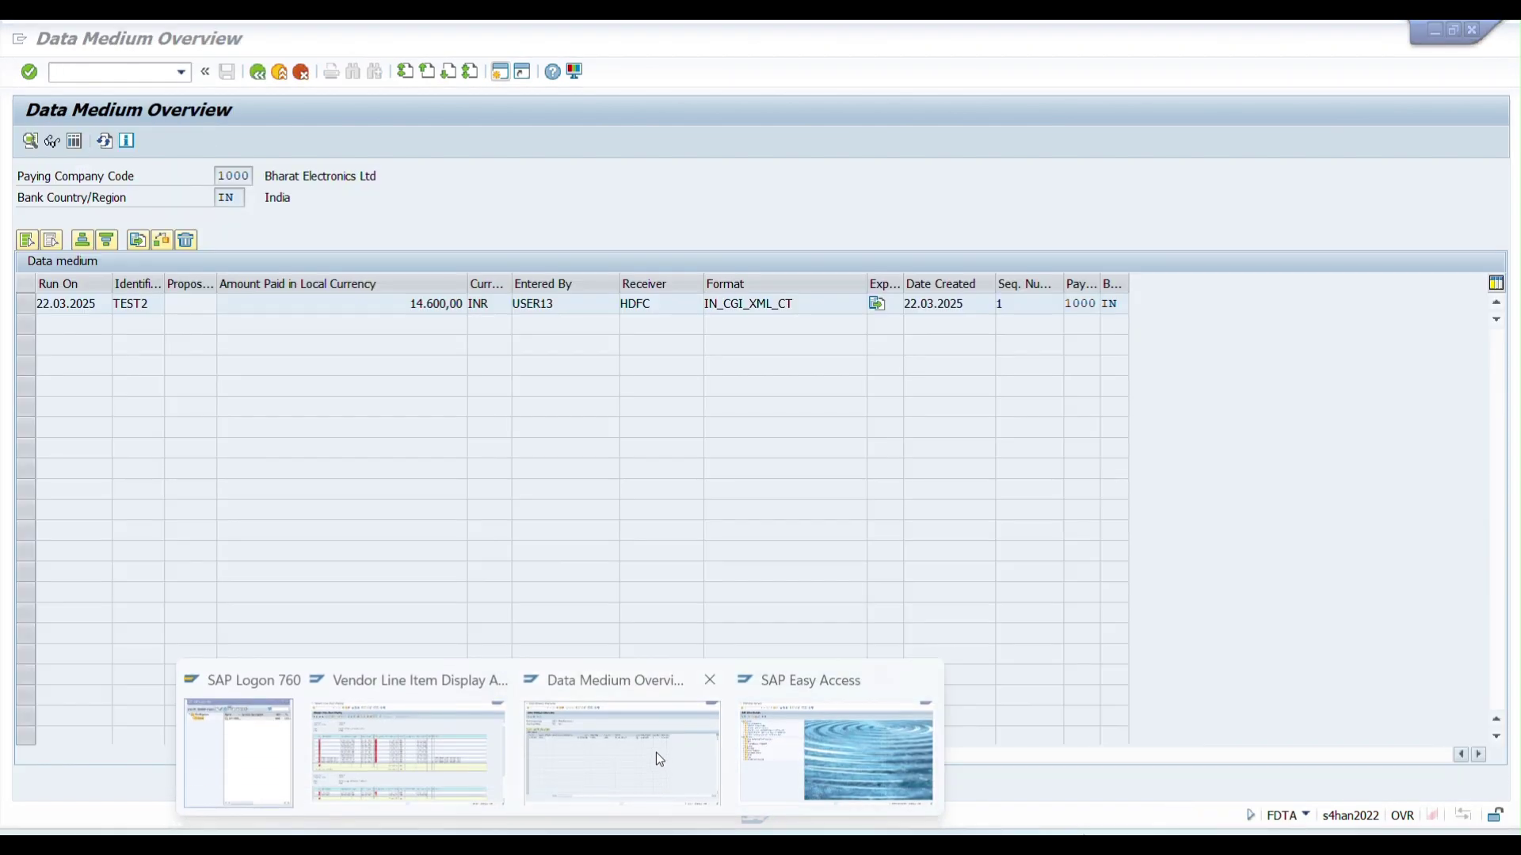
click(656, 752)
click(257, 72)
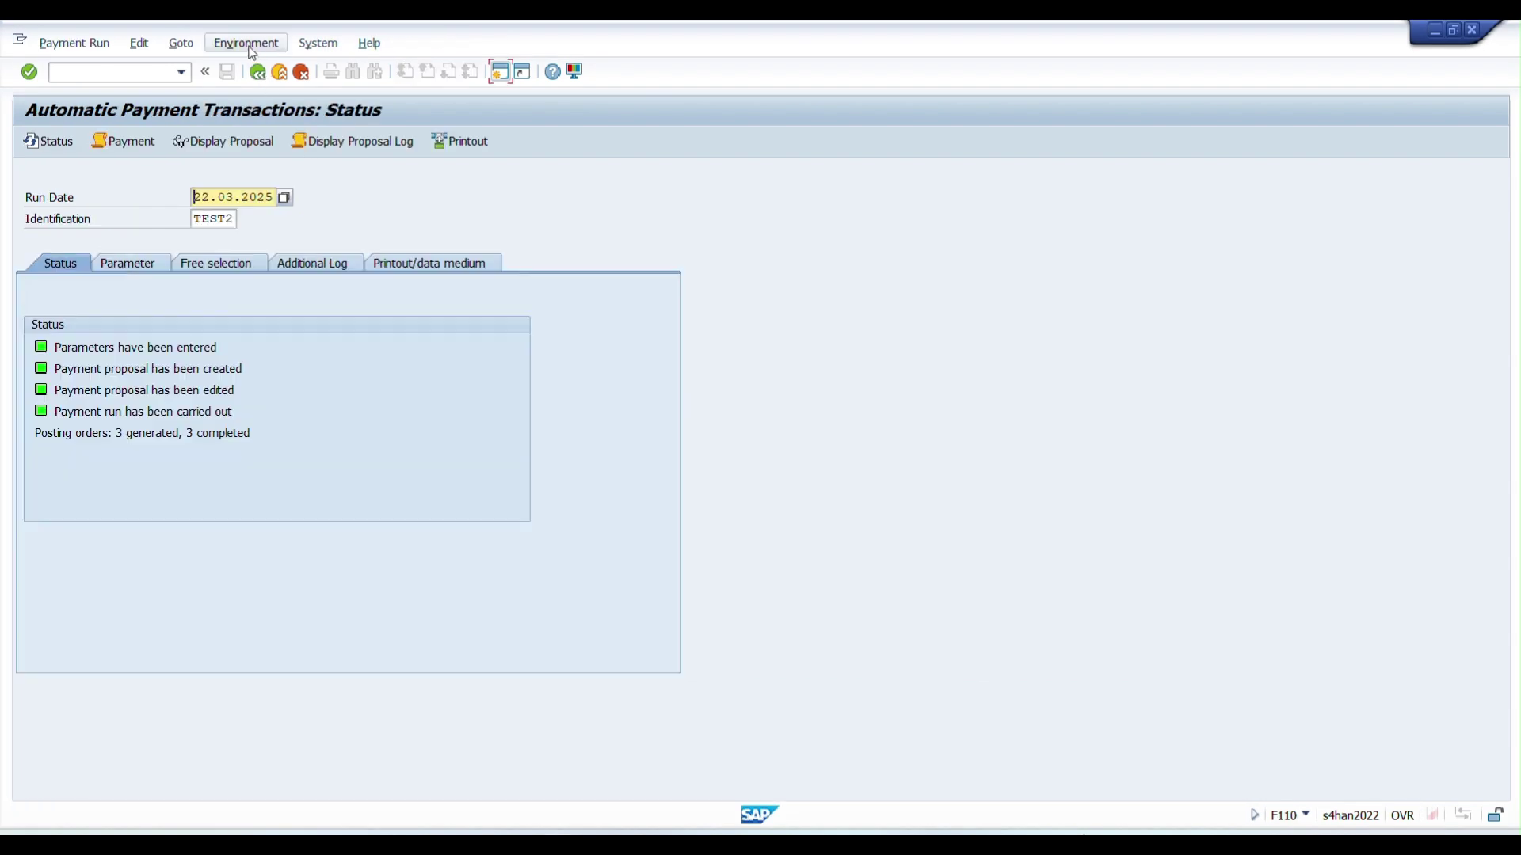
Step: Open the list of own spool requests from the payment run status
click(249, 45)
mouse_move(318, 44)
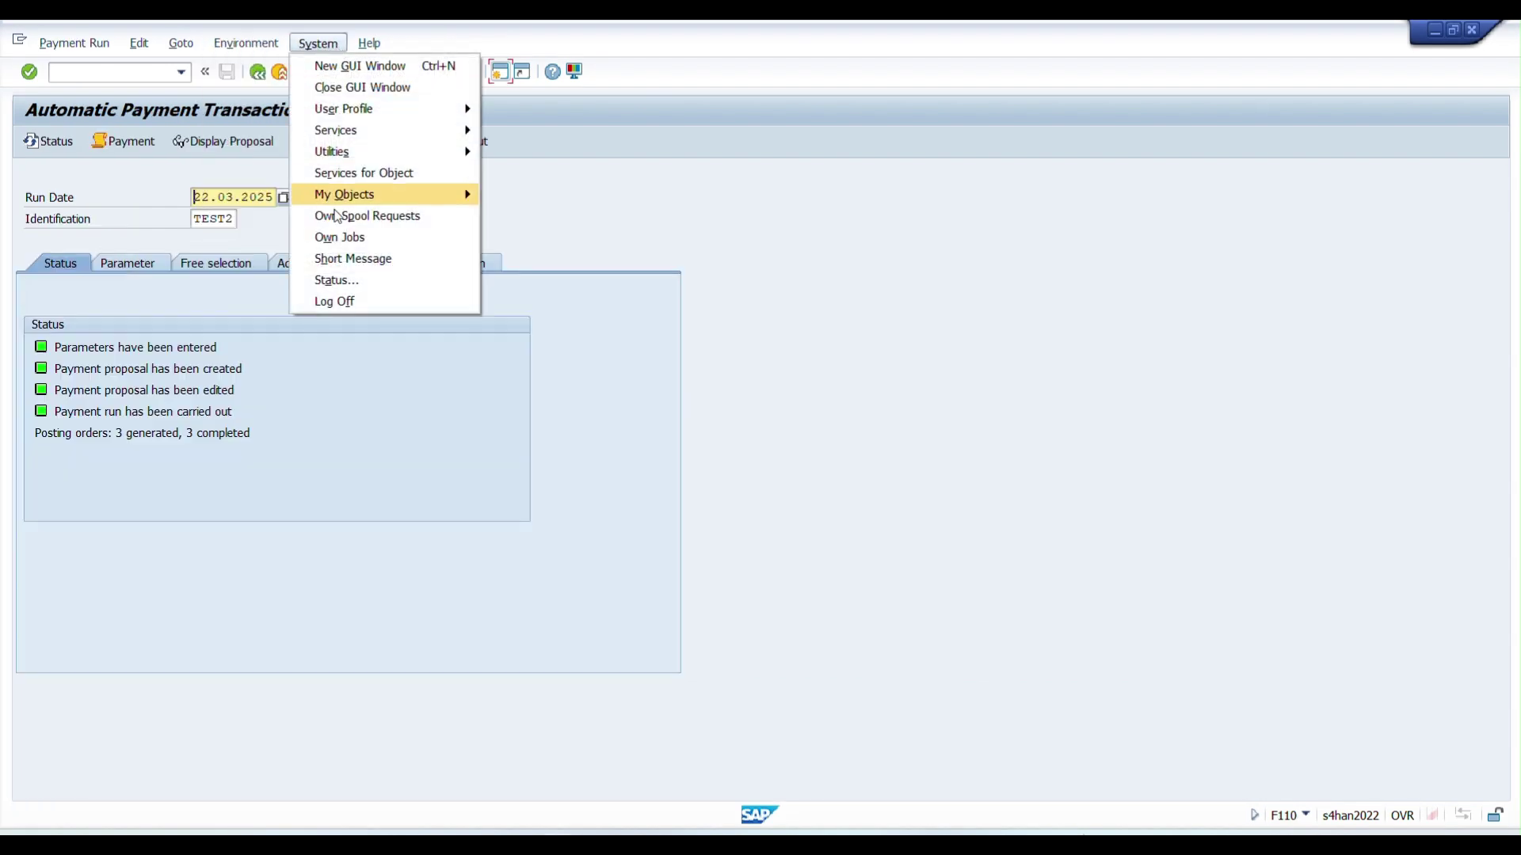
click(425, 326)
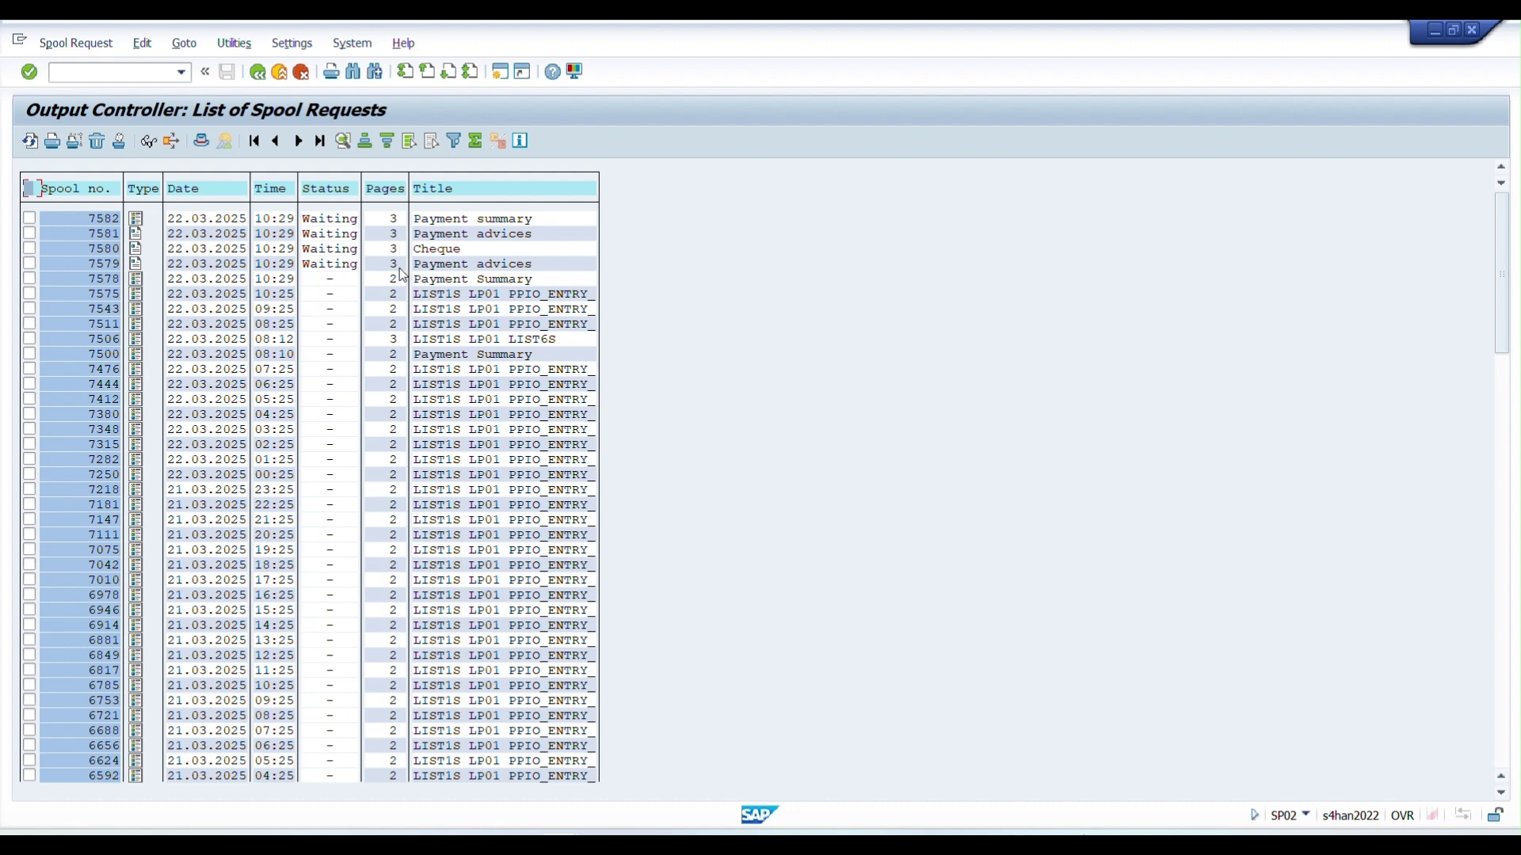
Step: Preview the Cheque spool request, examine its first page for the check number, payment details and voided marking, and return to the spool list
click(136, 248)
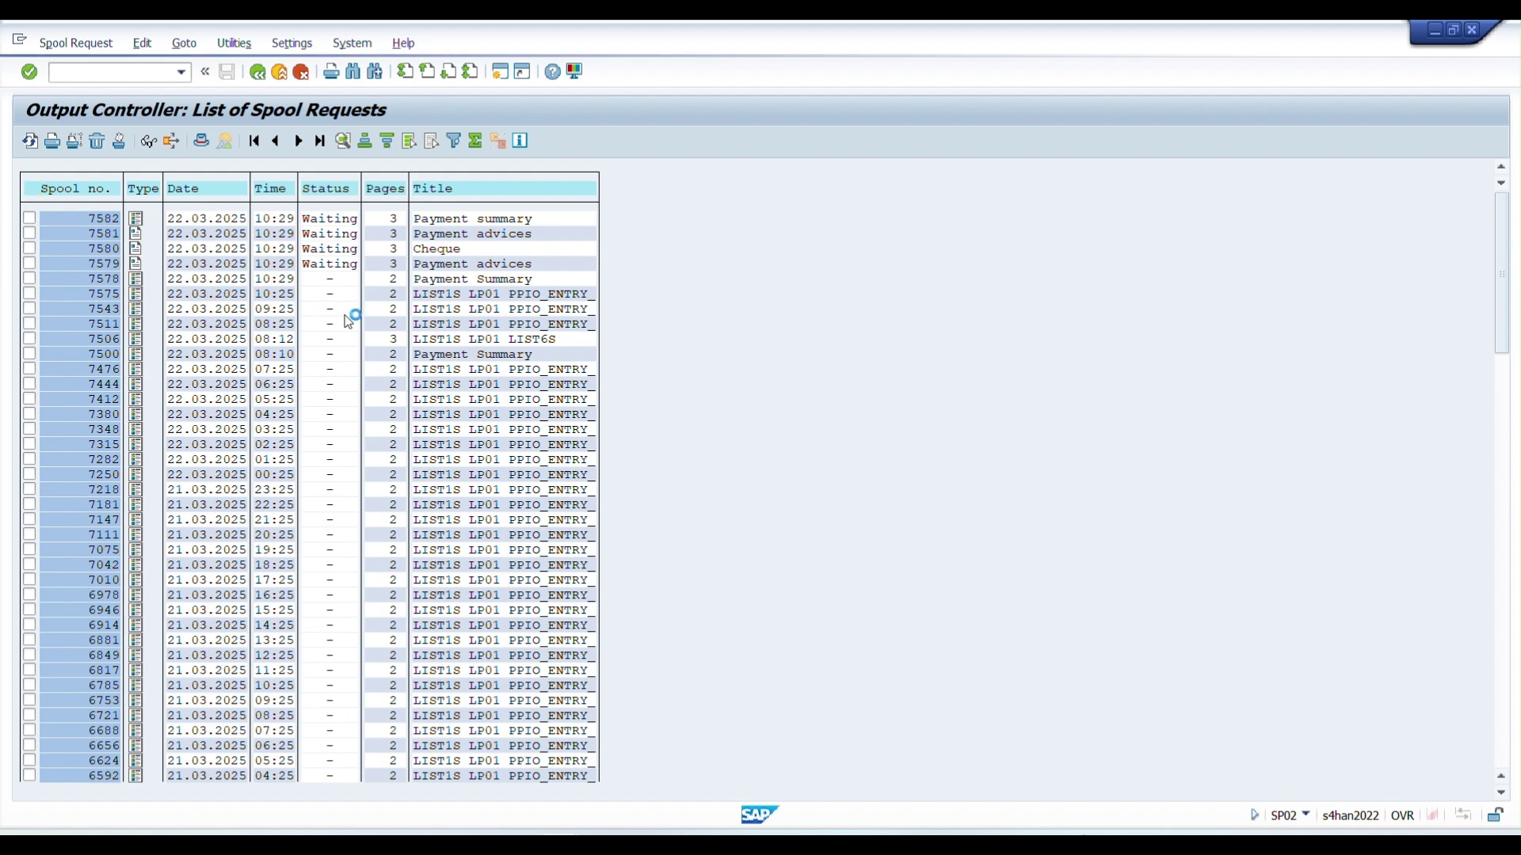
scroll(404, 333, down, 5)
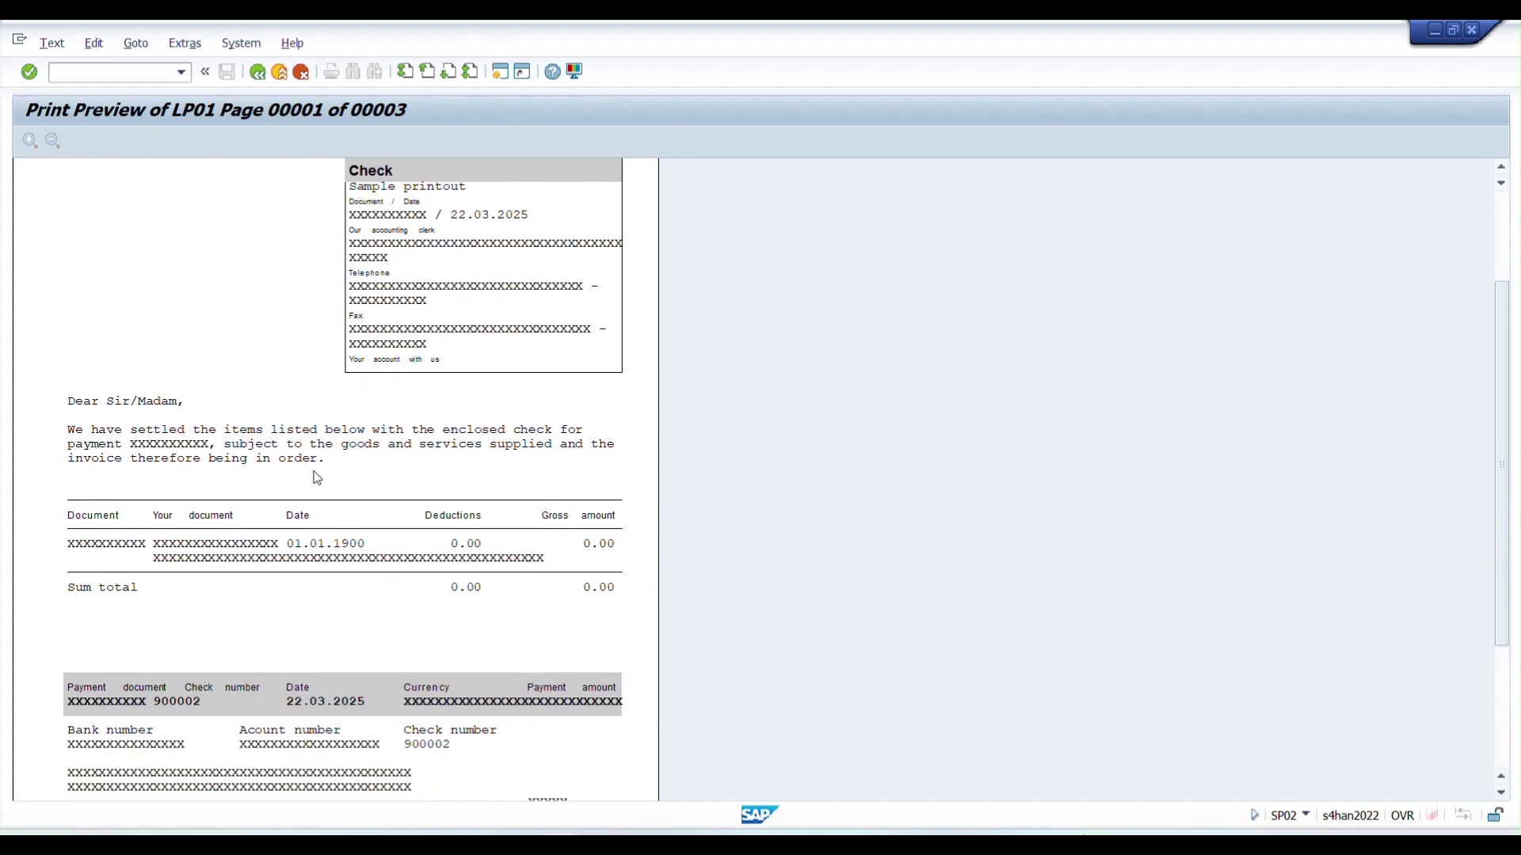
scroll(344, 538, down, 1)
scroll(325, 412, up, 6)
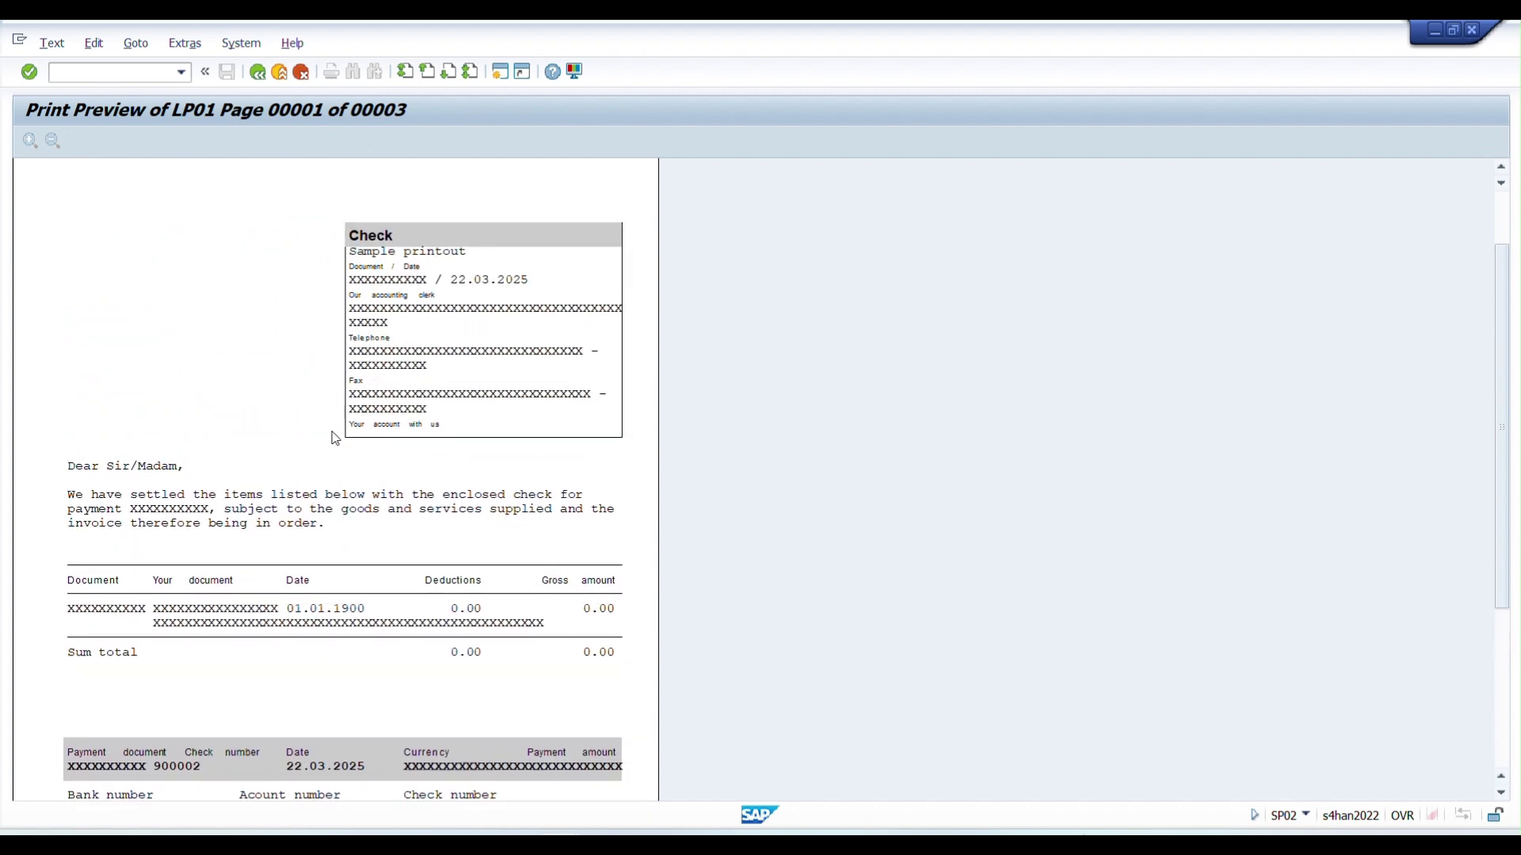
scroll(316, 332, down, 4)
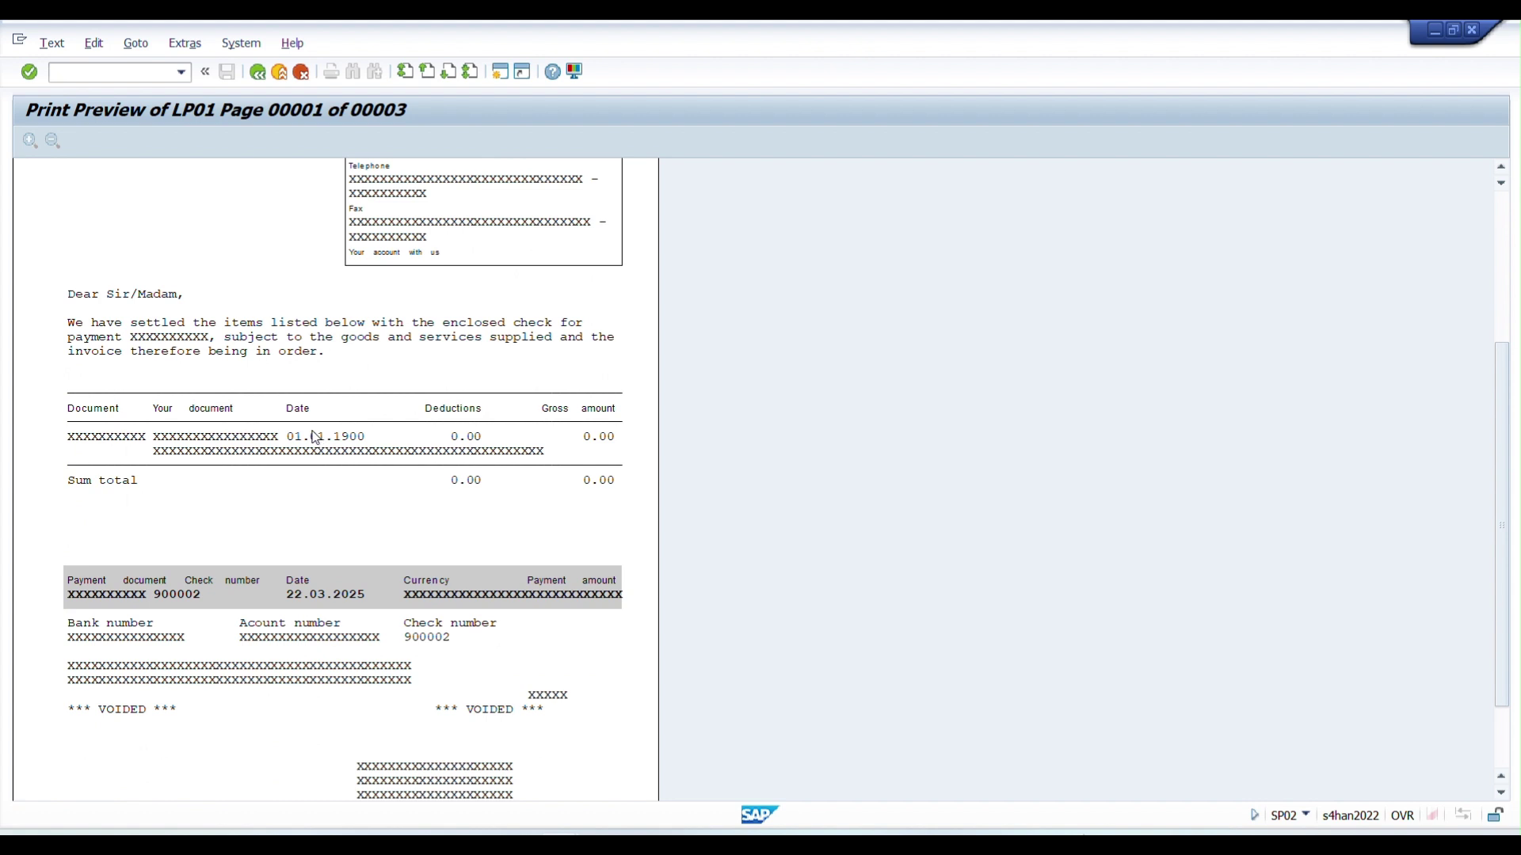
scroll(315, 440, down, 1)
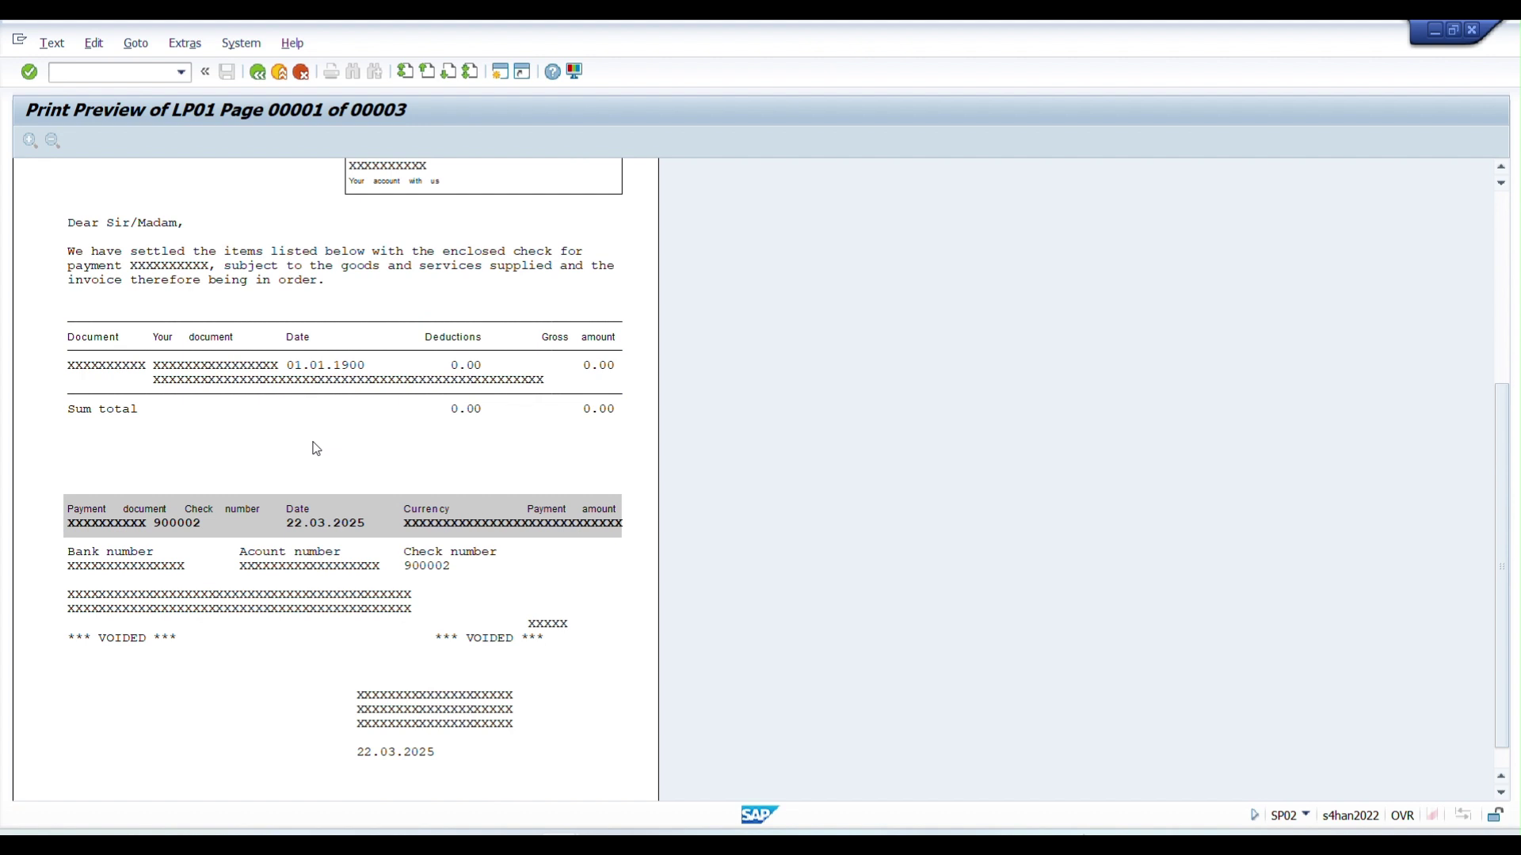
scroll(250, 455, down, 1)
scroll(283, 491, up, 3)
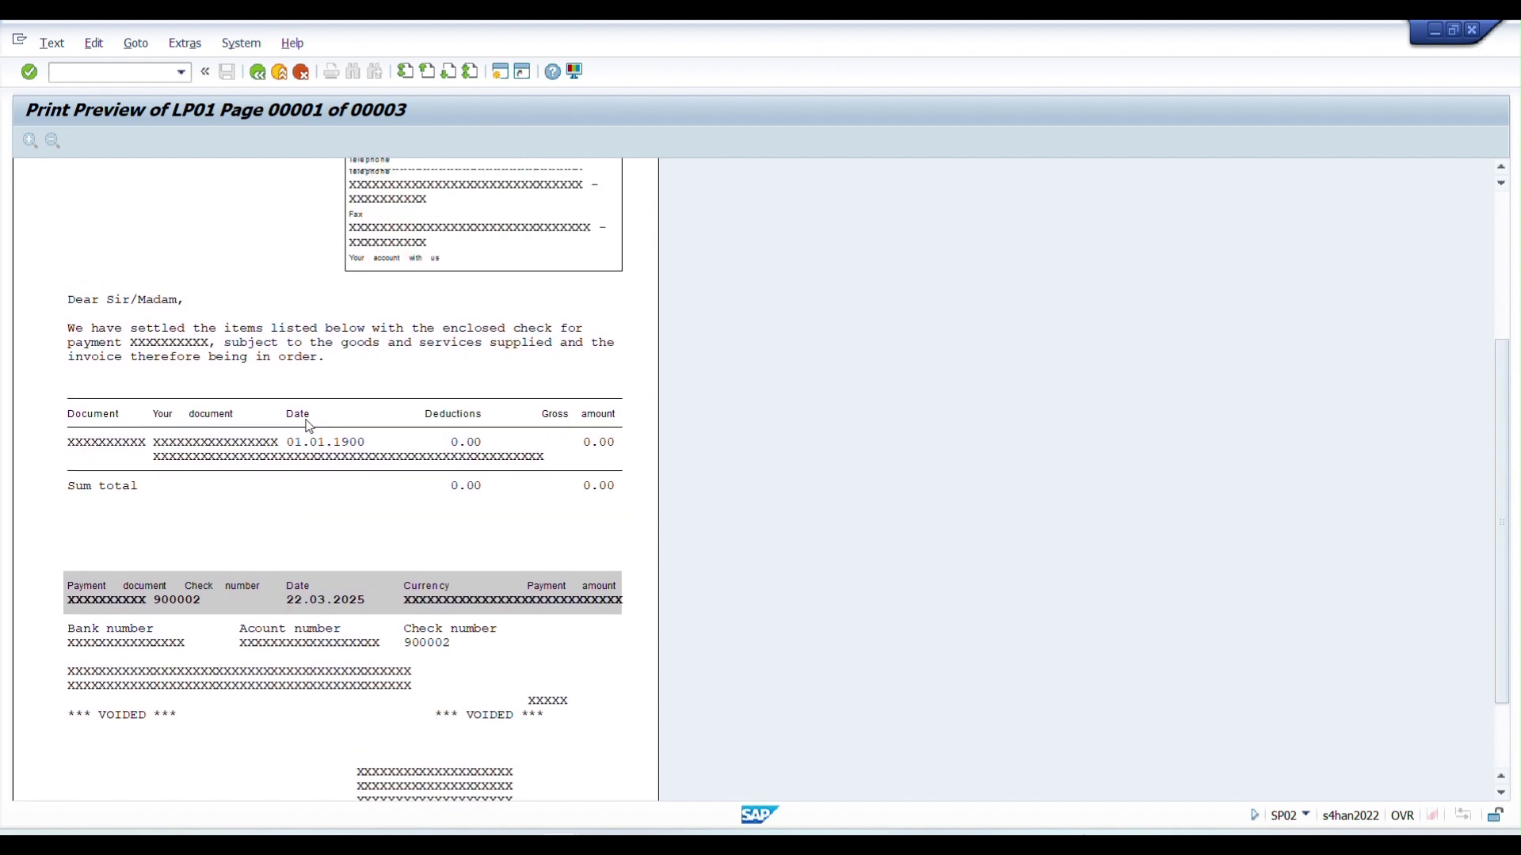
scroll(319, 462, up, 1)
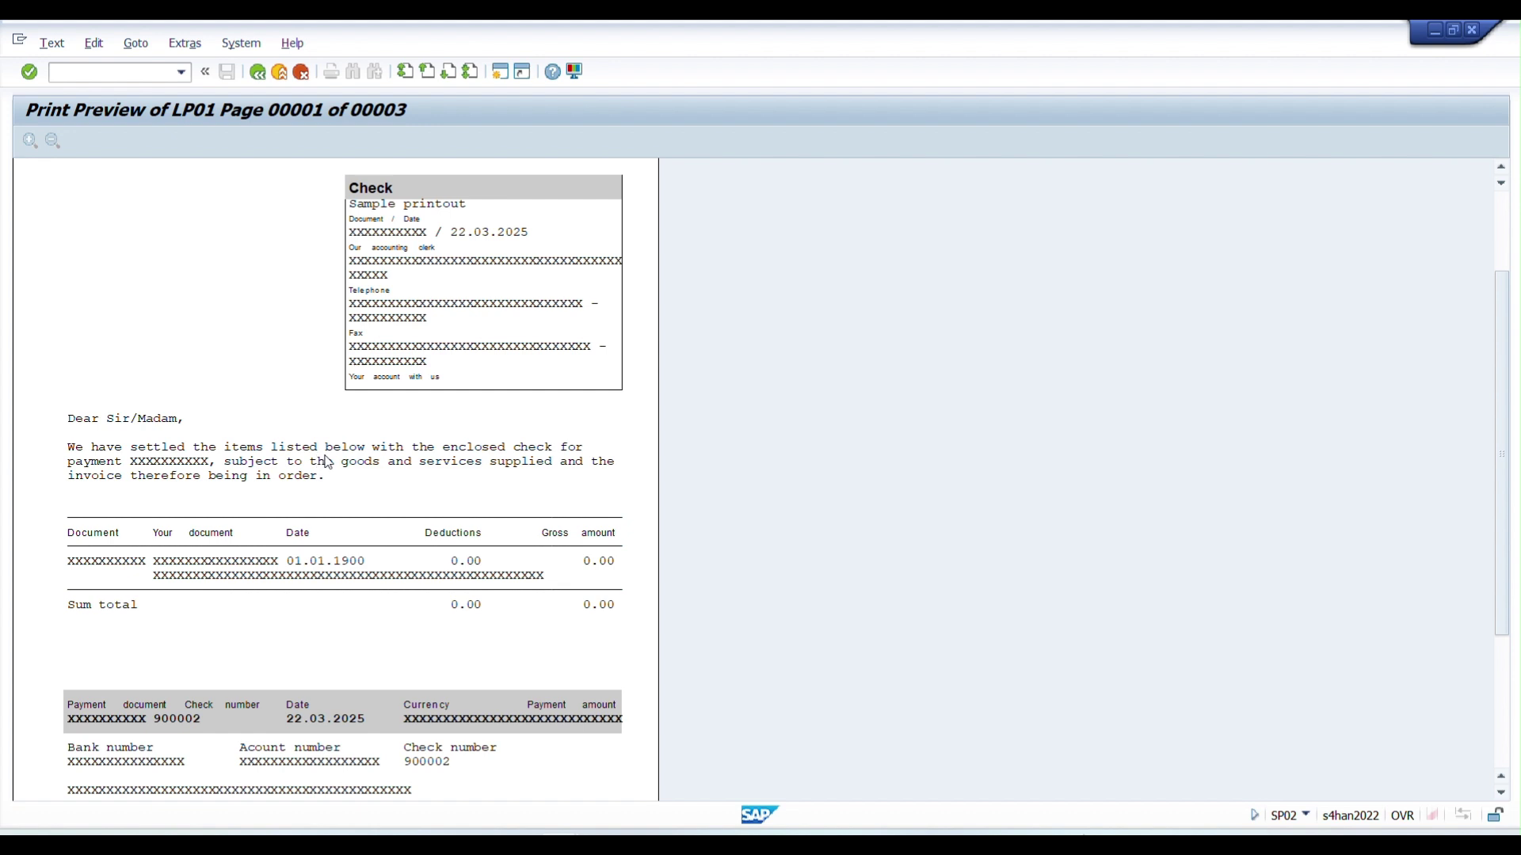
scroll(317, 444, up, 2)
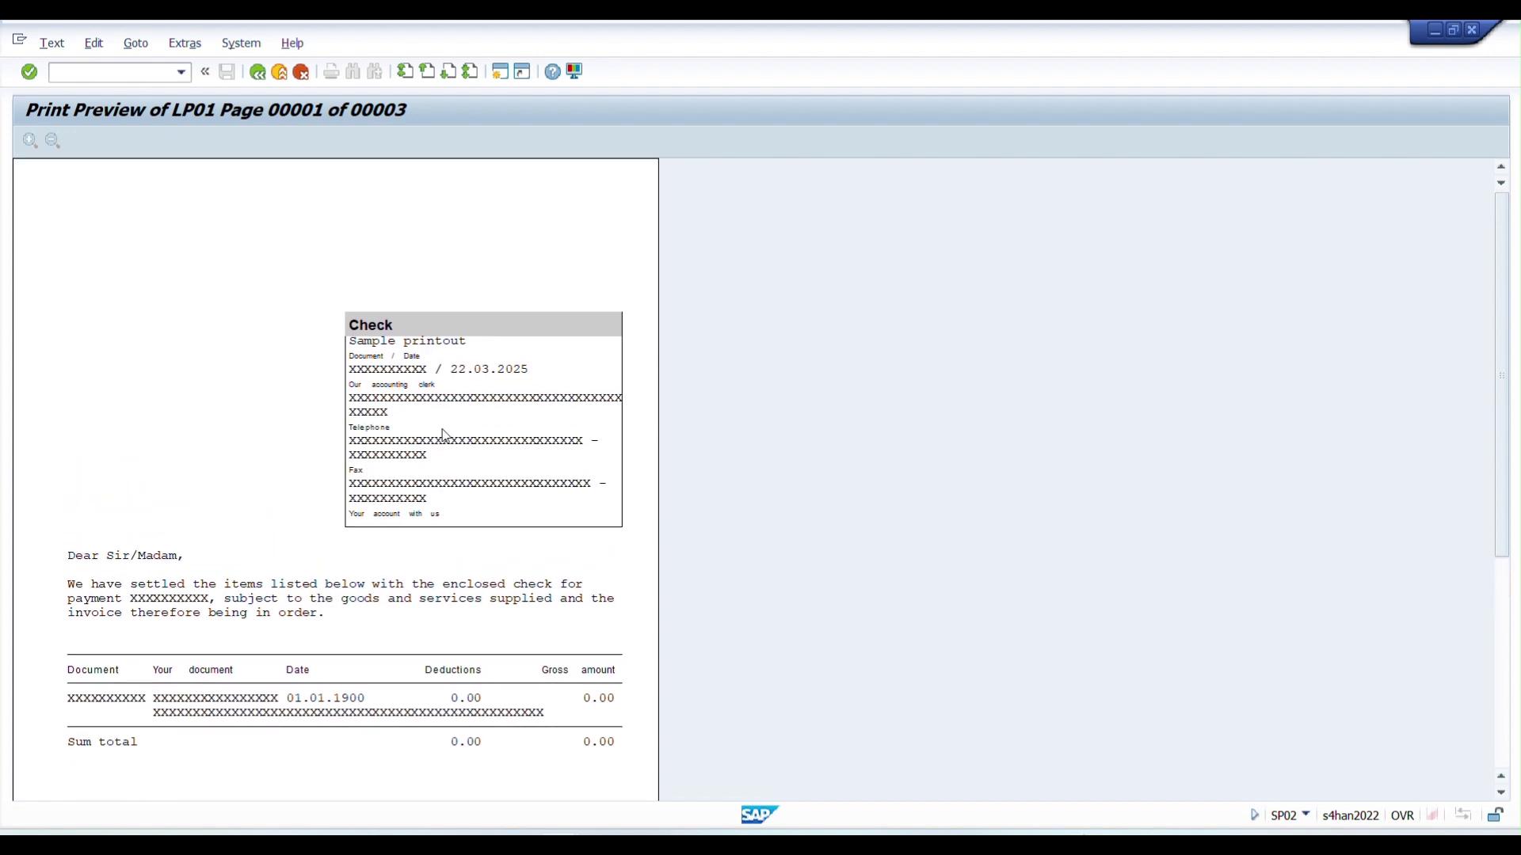
scroll(428, 538, down, 5)
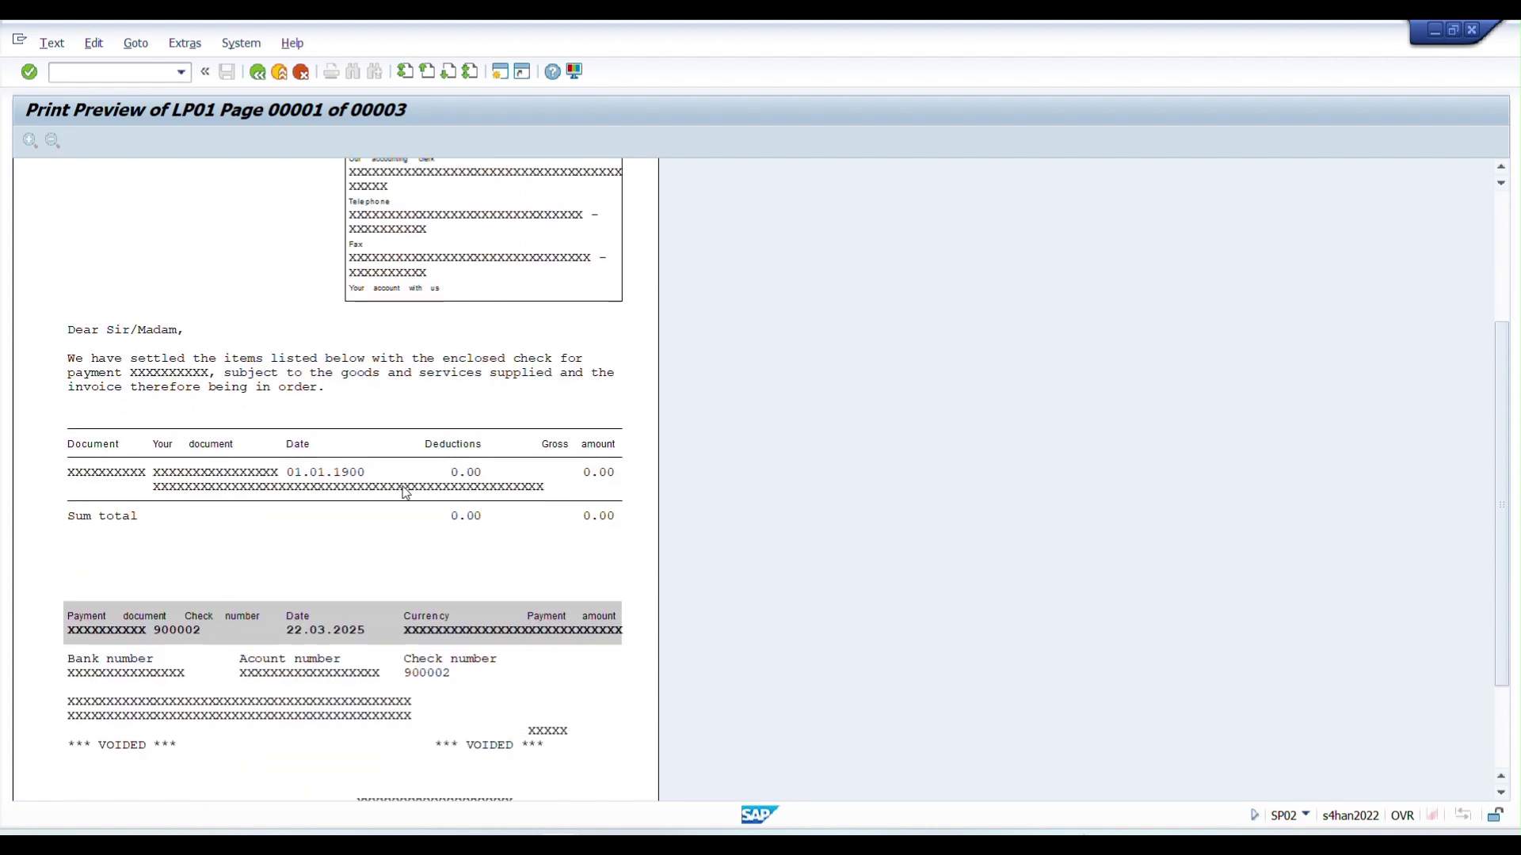
scroll(405, 515, down, 1)
scroll(301, 491, up, 1)
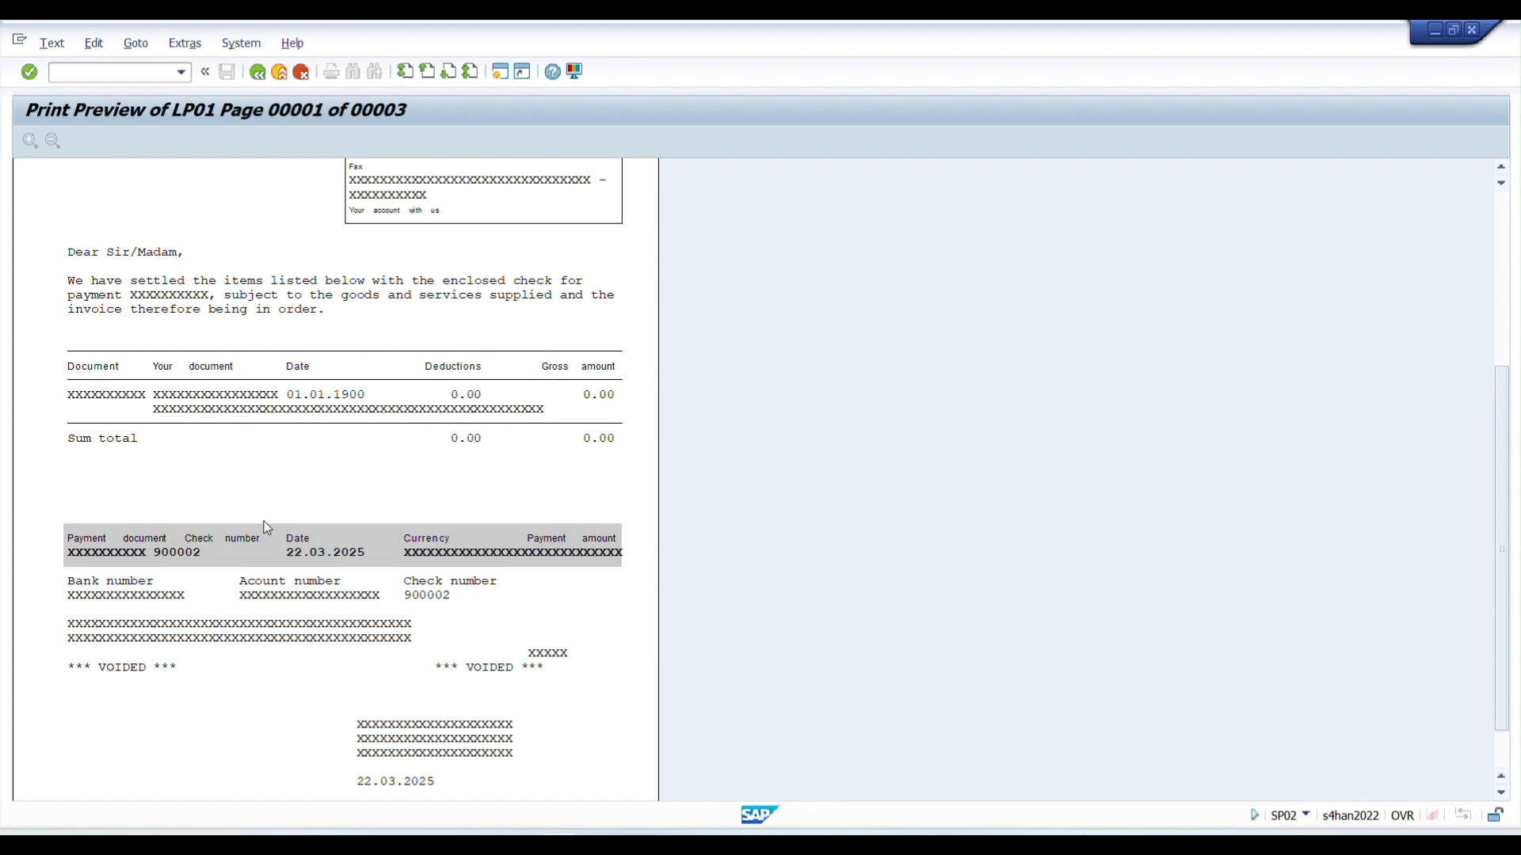
scroll(406, 553, down, 1)
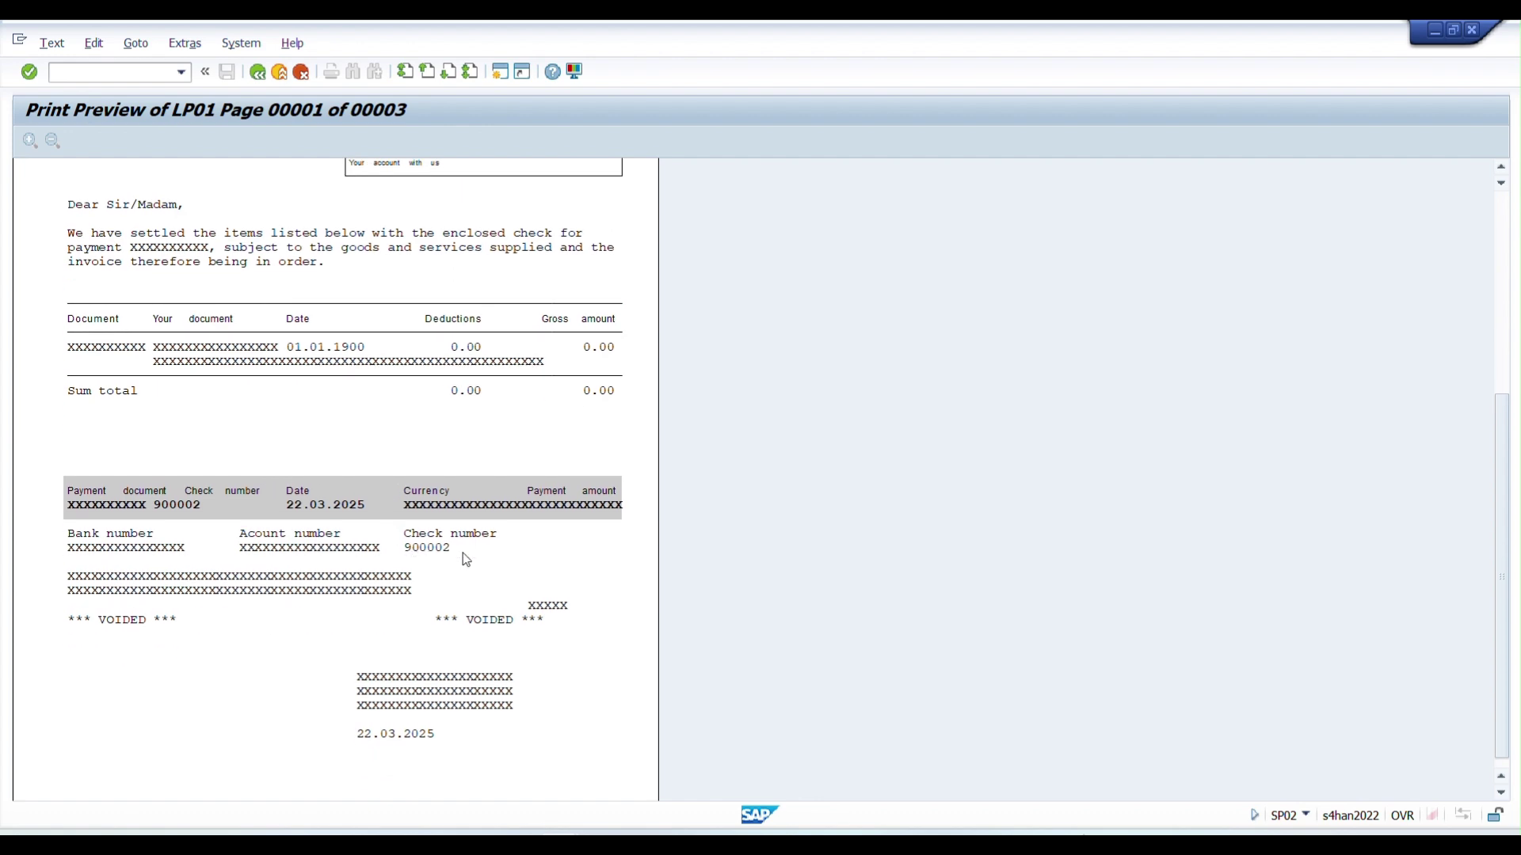
scroll(396, 555, up, 5)
click(259, 73)
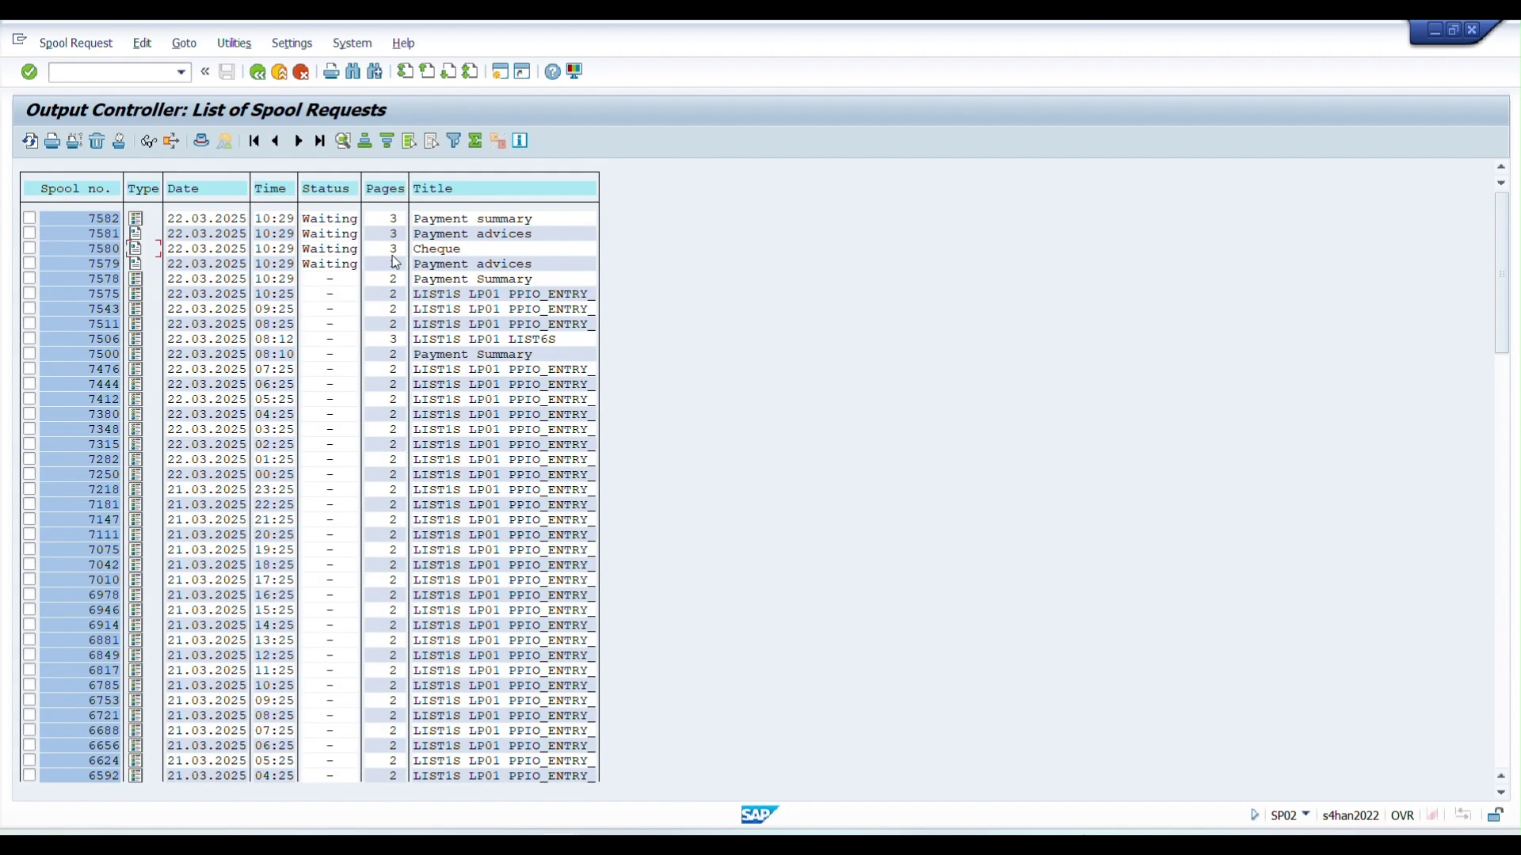
Step: Preview the Payment advices spool request listed just above the Cheque, read its first page, and return to the spool list
click(136, 248)
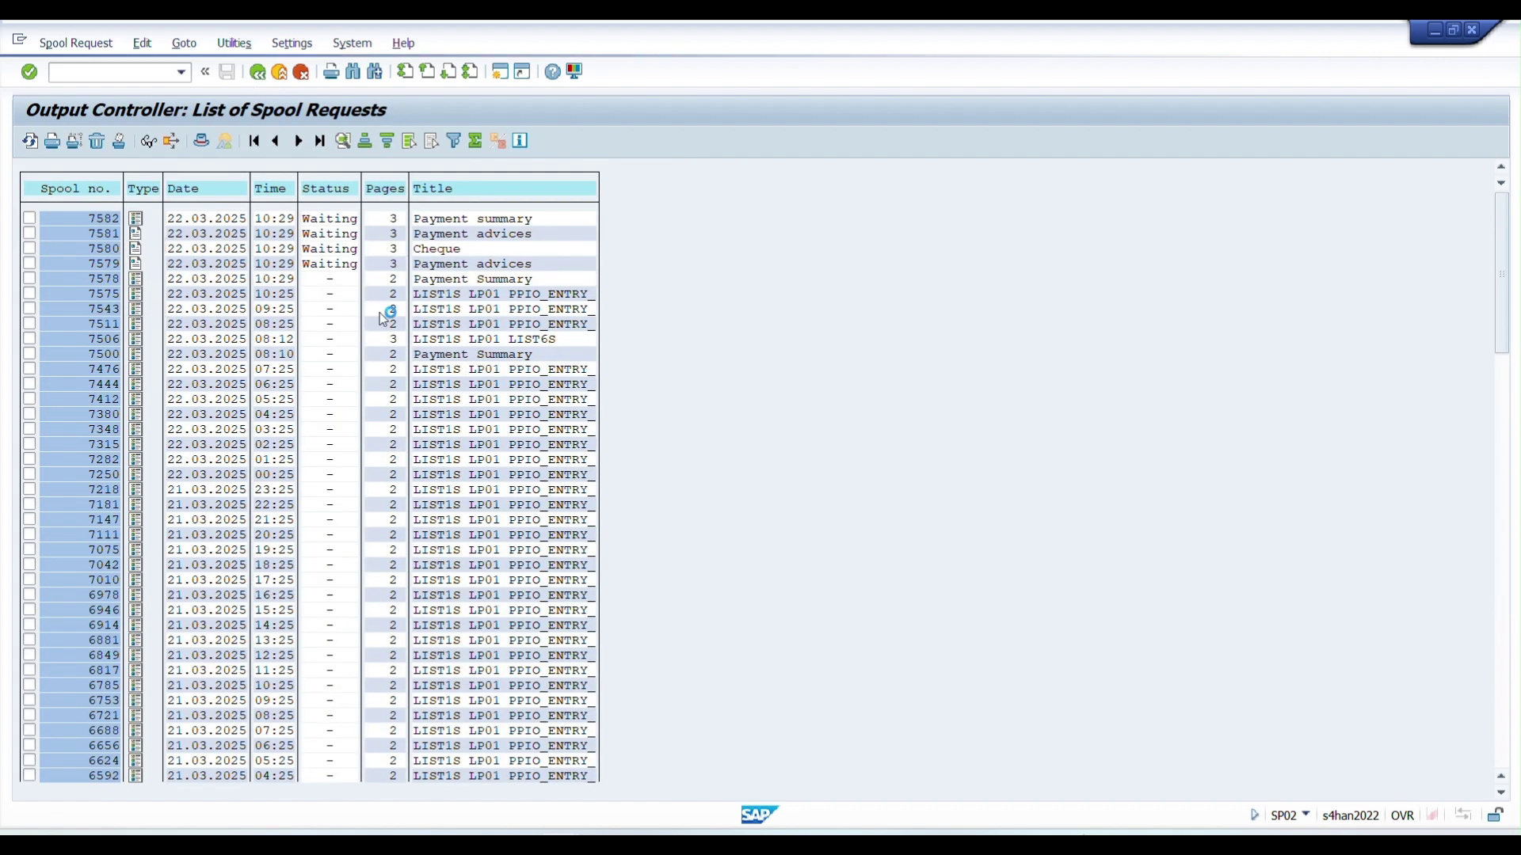
scroll(289, 380, down, 5)
scroll(341, 491, down, 4)
scroll(349, 503, up, 4)
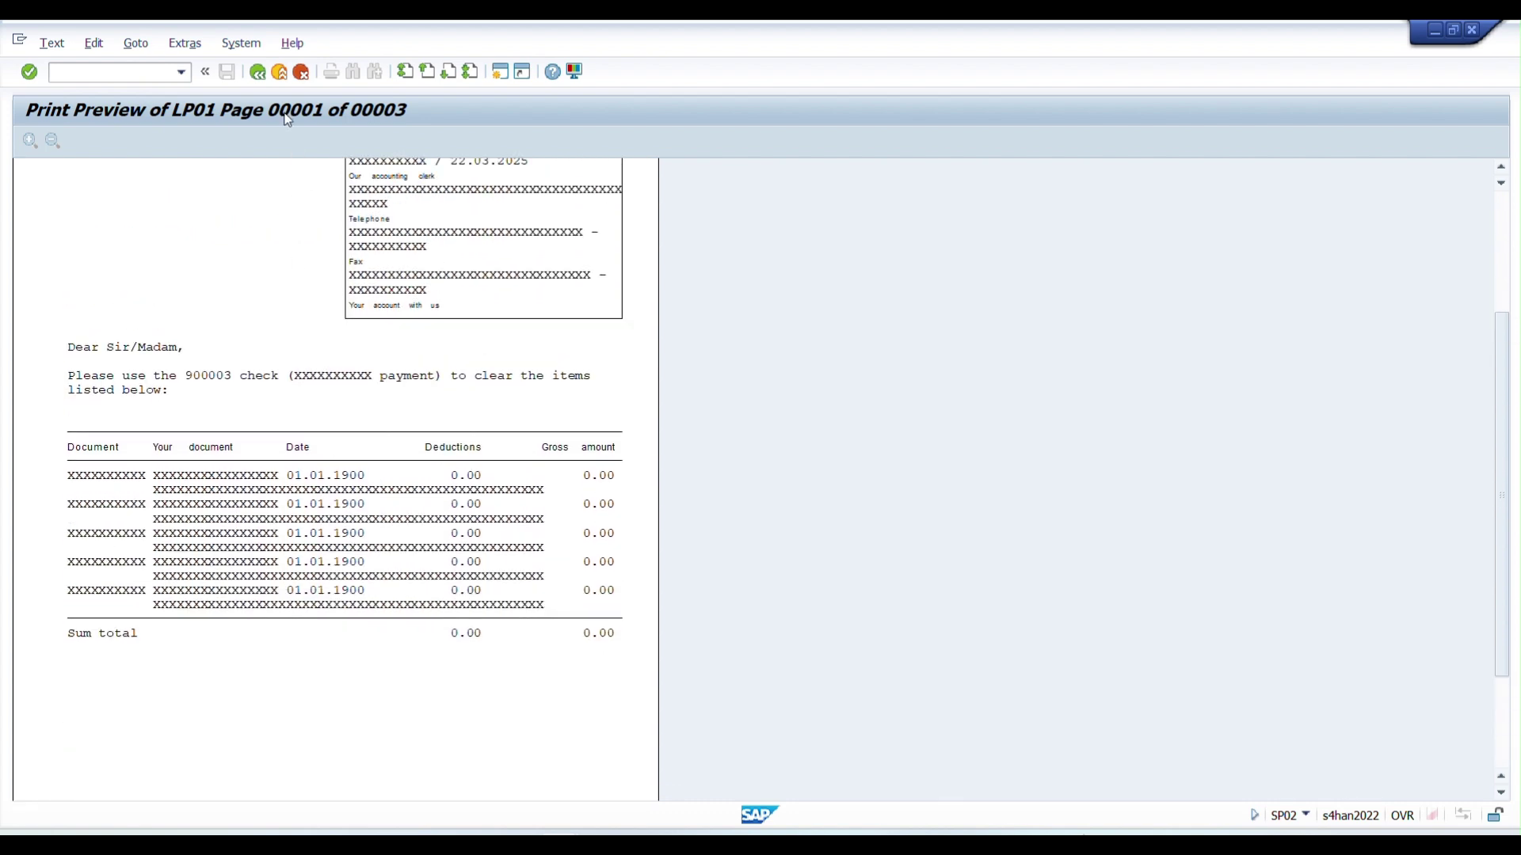
click(258, 71)
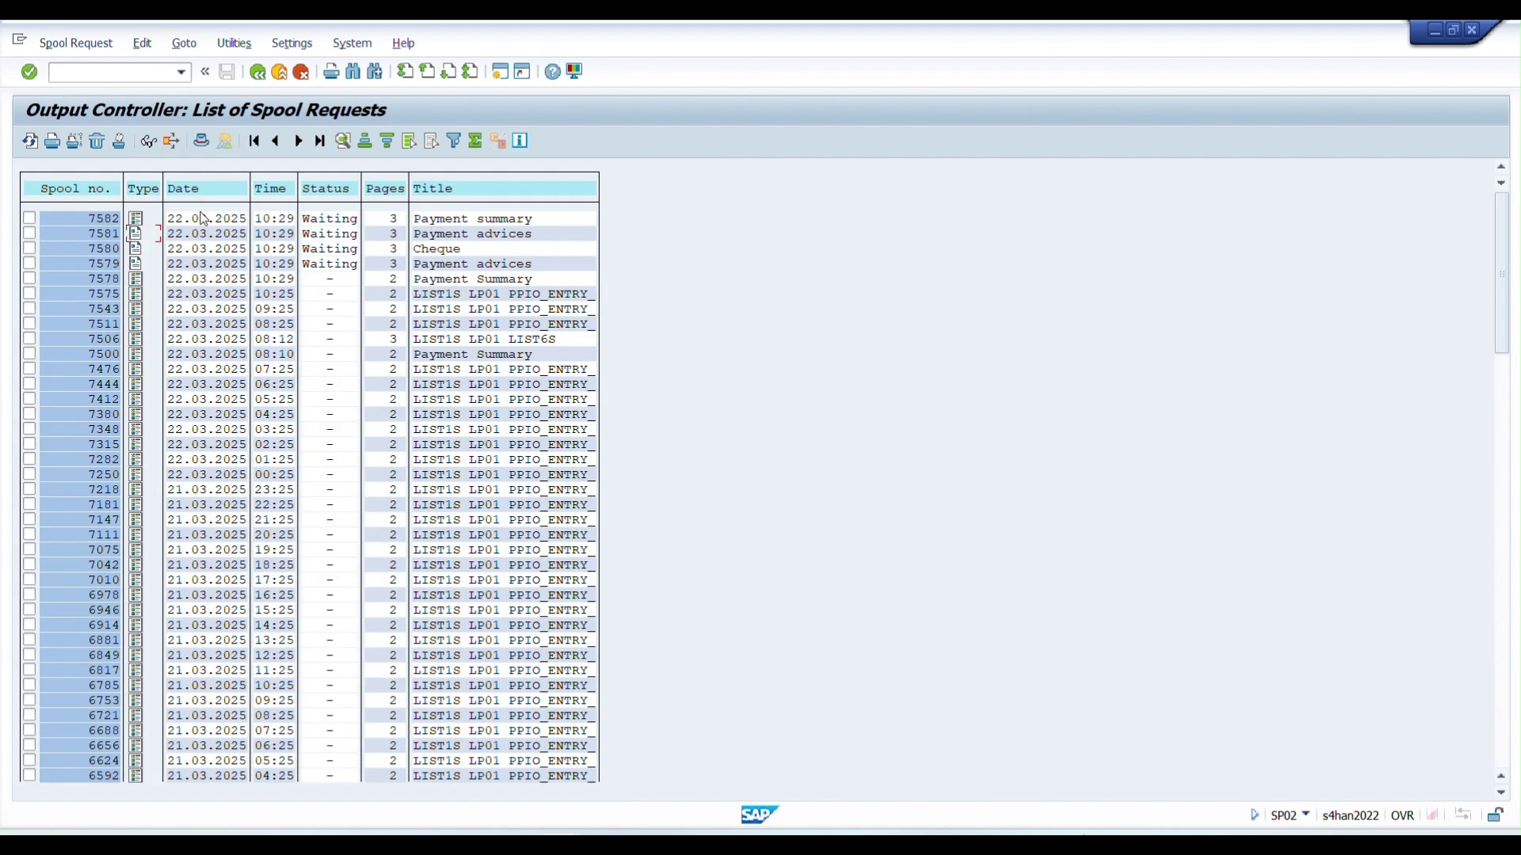
Step: Review the bank transfer payment advice below the Cheque request and the latest payment summary, returning to the spool list
click(133, 269)
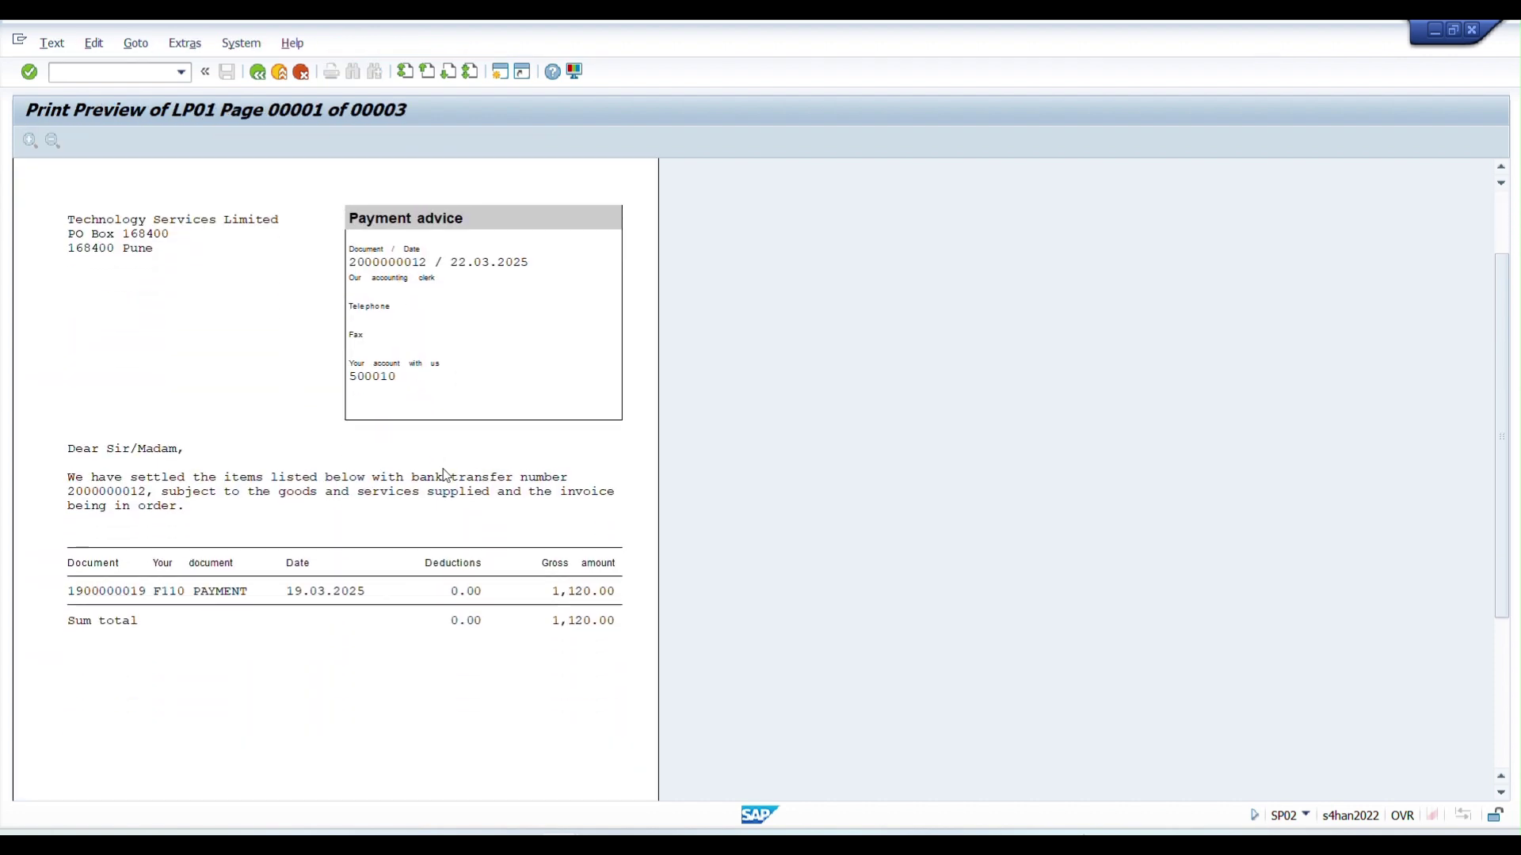
scroll(436, 507, down, 1)
scroll(237, 555, down, 3)
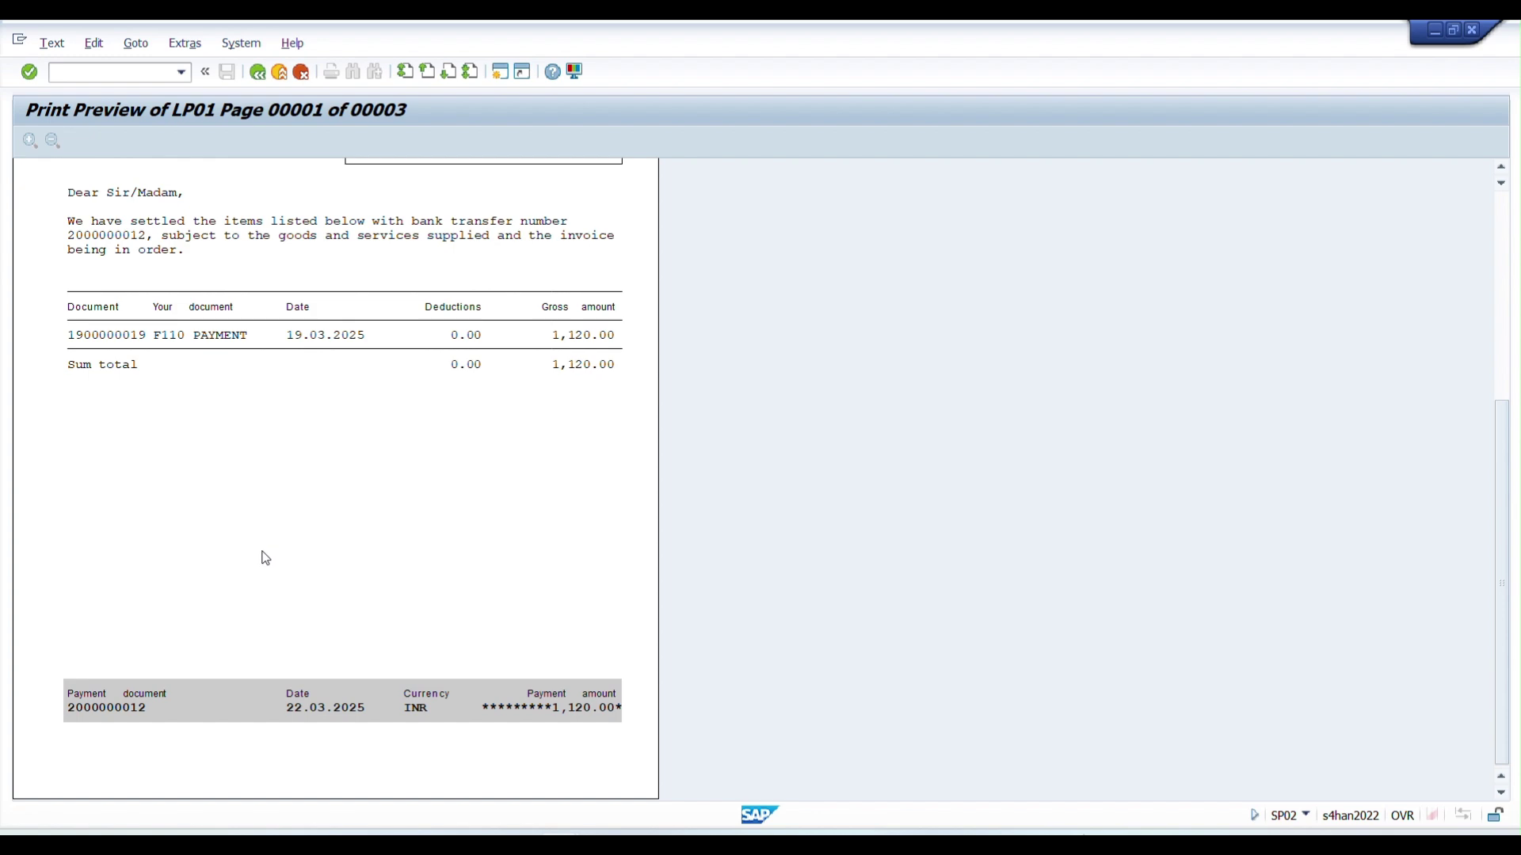
scroll(266, 559, up, 4)
click(257, 72)
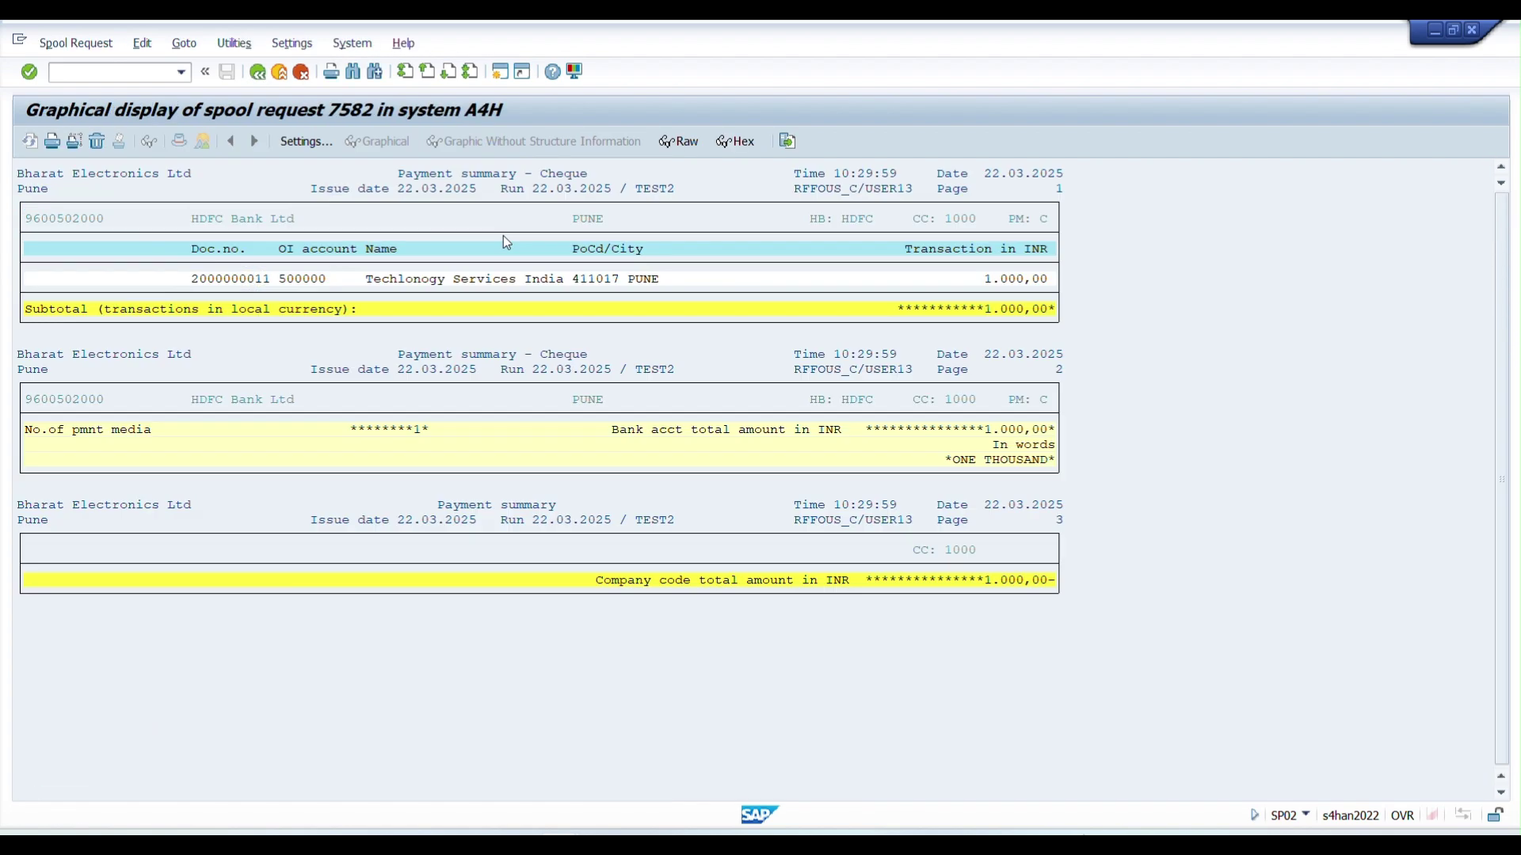
click(257, 72)
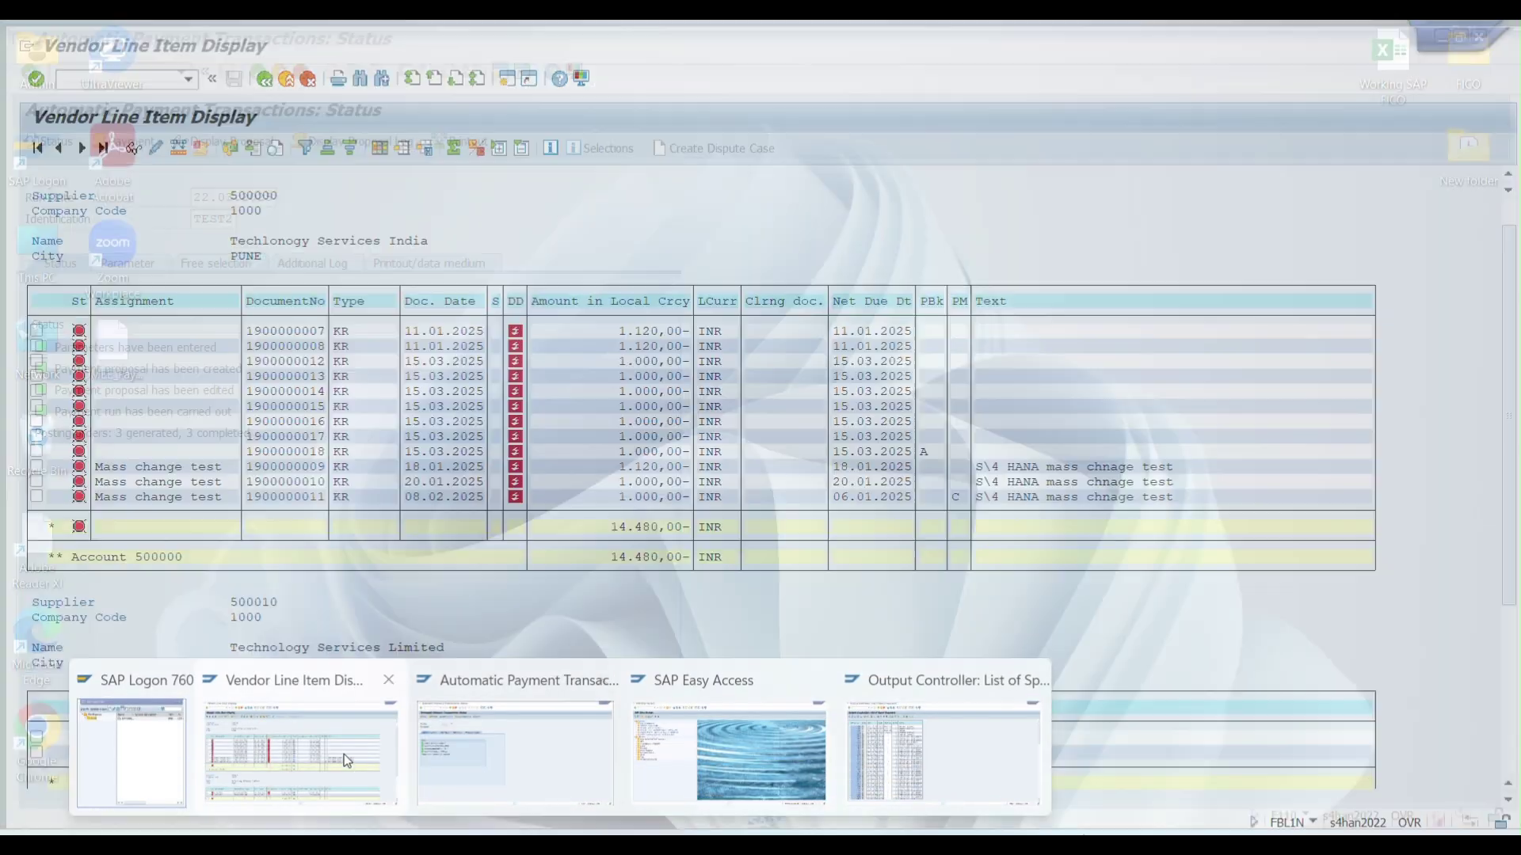
Step: Switch to the Vendor Line Item Display session and refresh the open items list
click(328, 696)
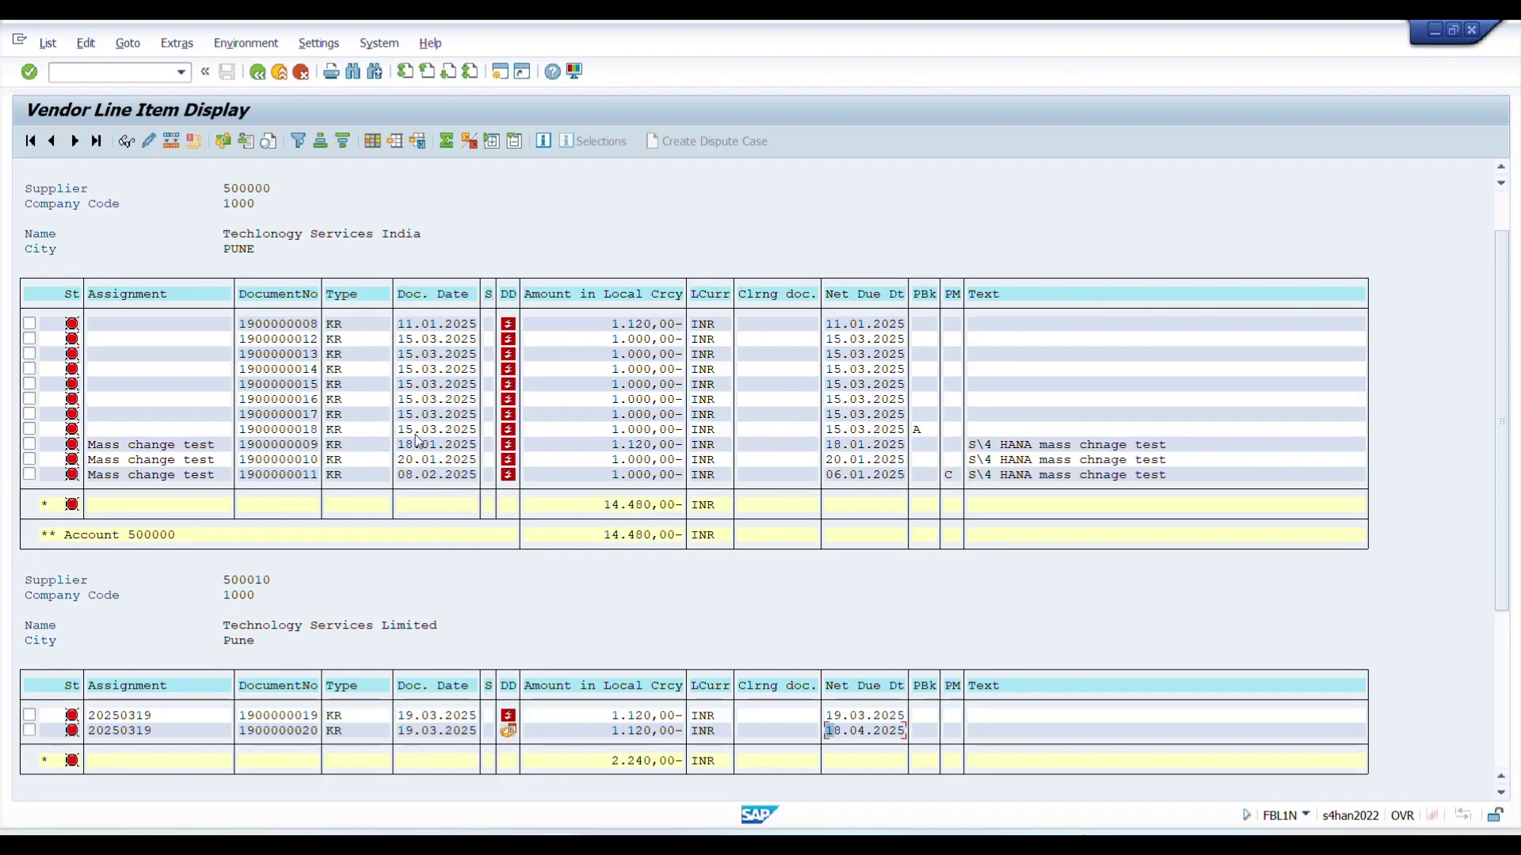
click(48, 43)
click(75, 88)
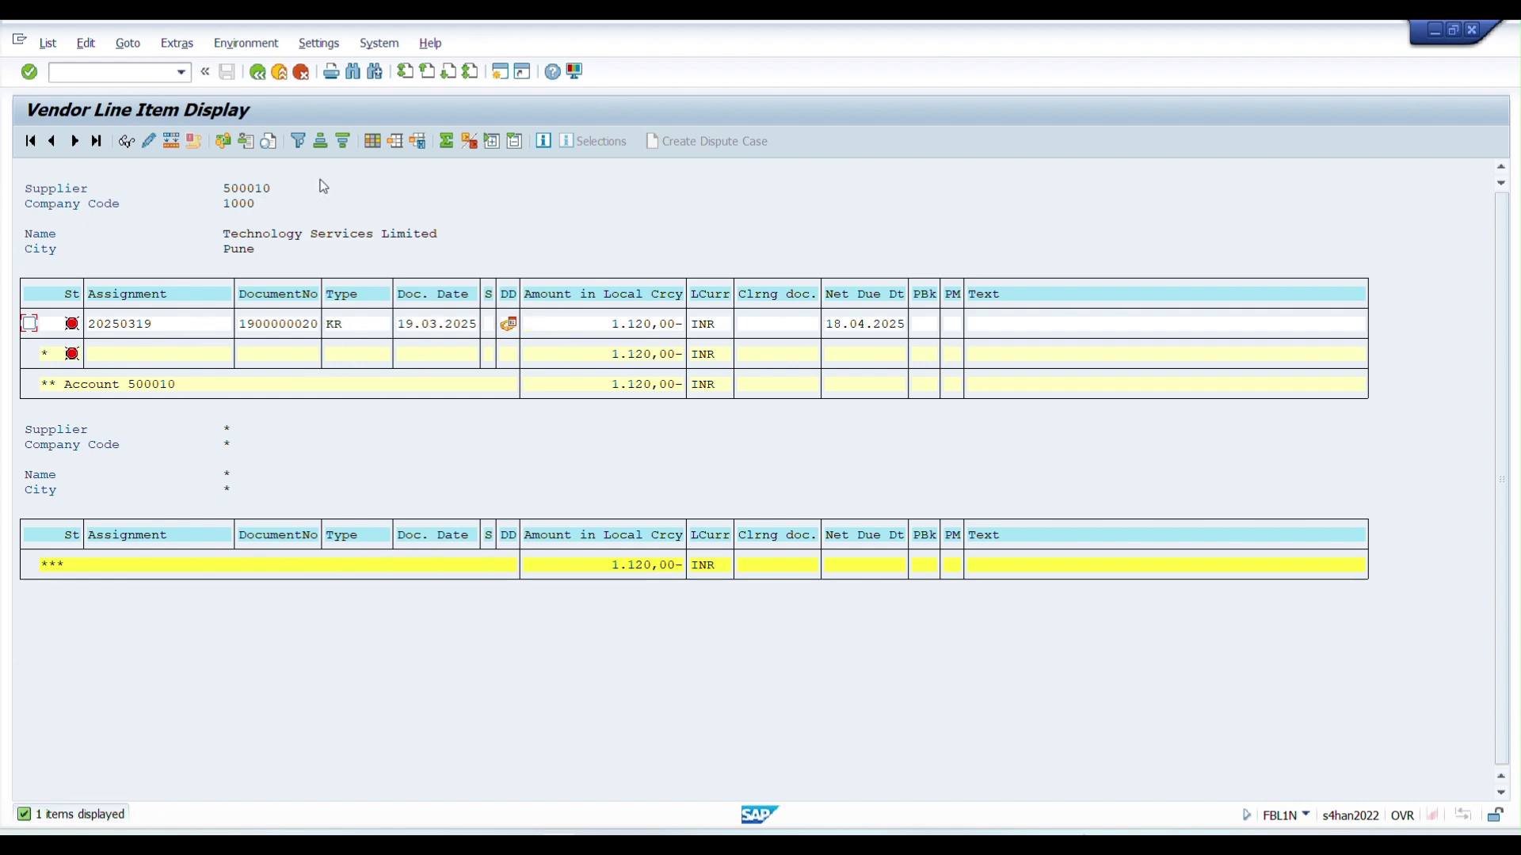
Step: Display company code 1000 vendor items cleared from 22.03.2025 to 22.03.2025 and review the clearing documents of suppliers 500000 and 500010
click(257, 73)
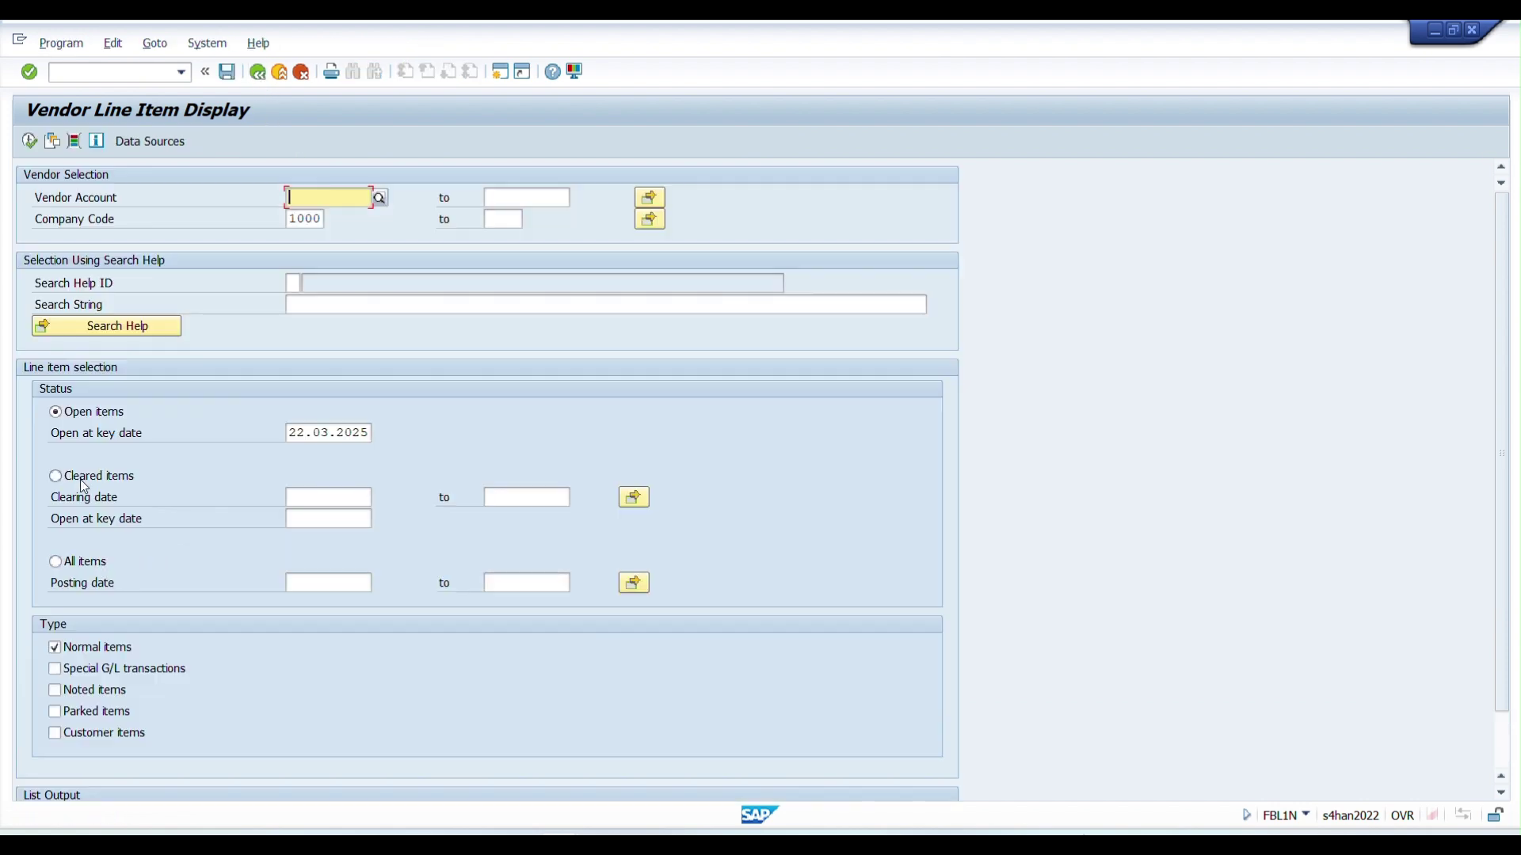
click(84, 478)
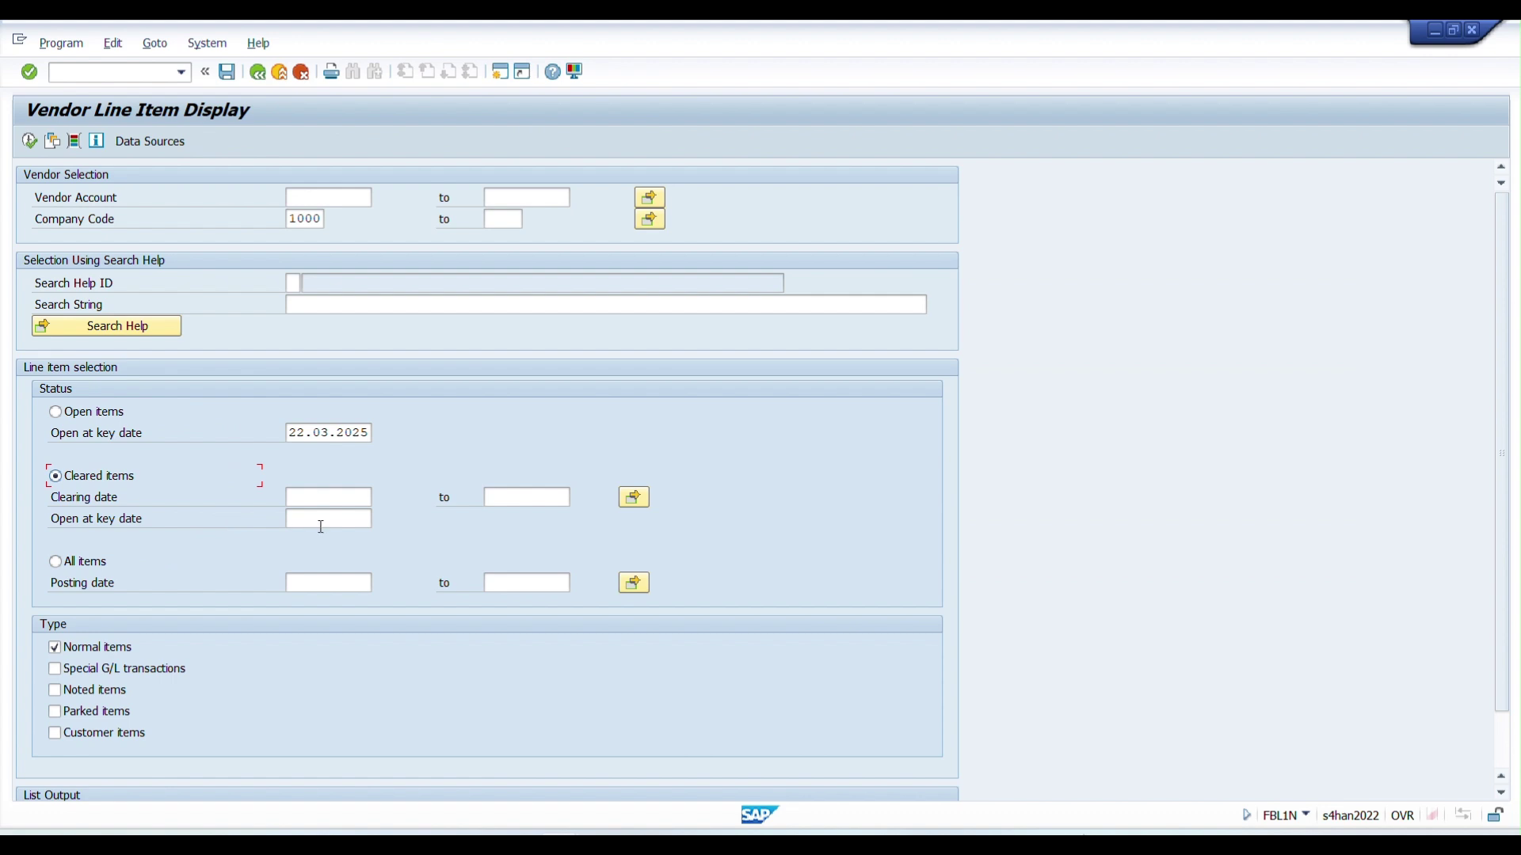
click(294, 435)
click(359, 495)
text(22.03.2025)
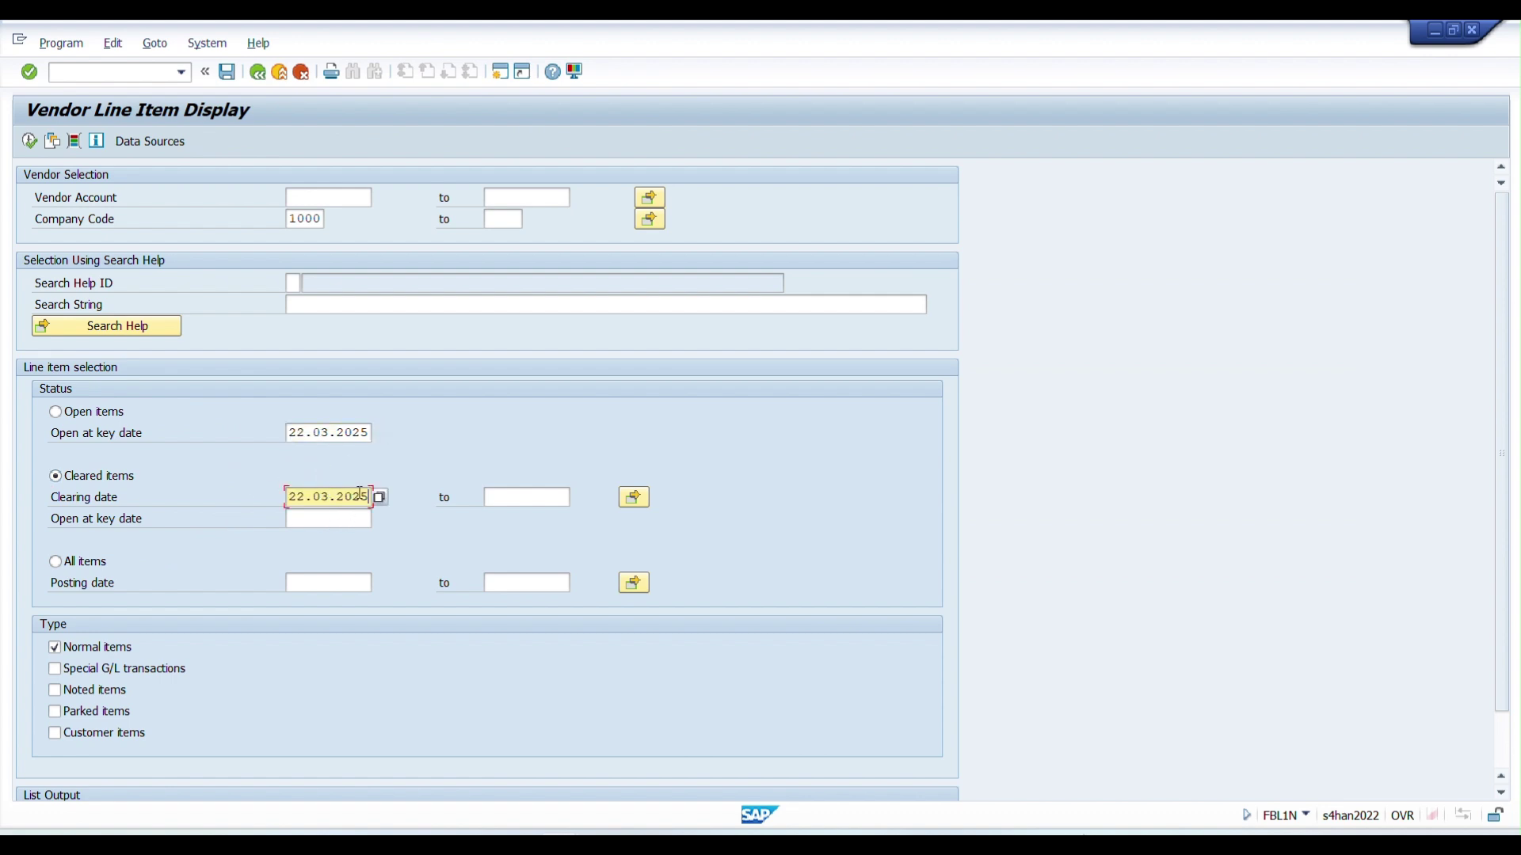
click(546, 499)
text(22.03.2025)
click(29, 141)
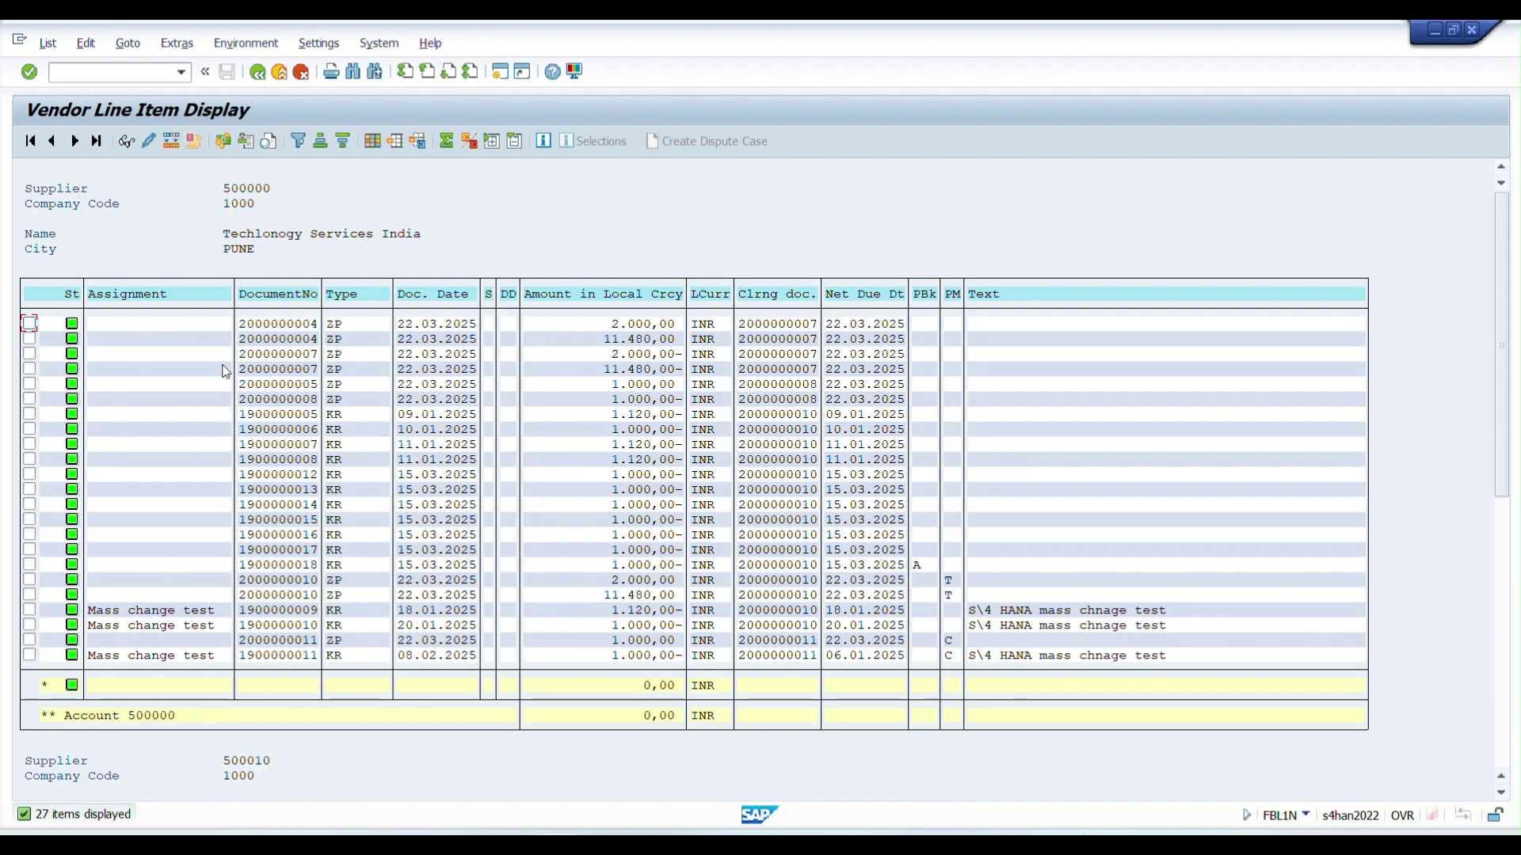
scroll(252, 703, down, 5)
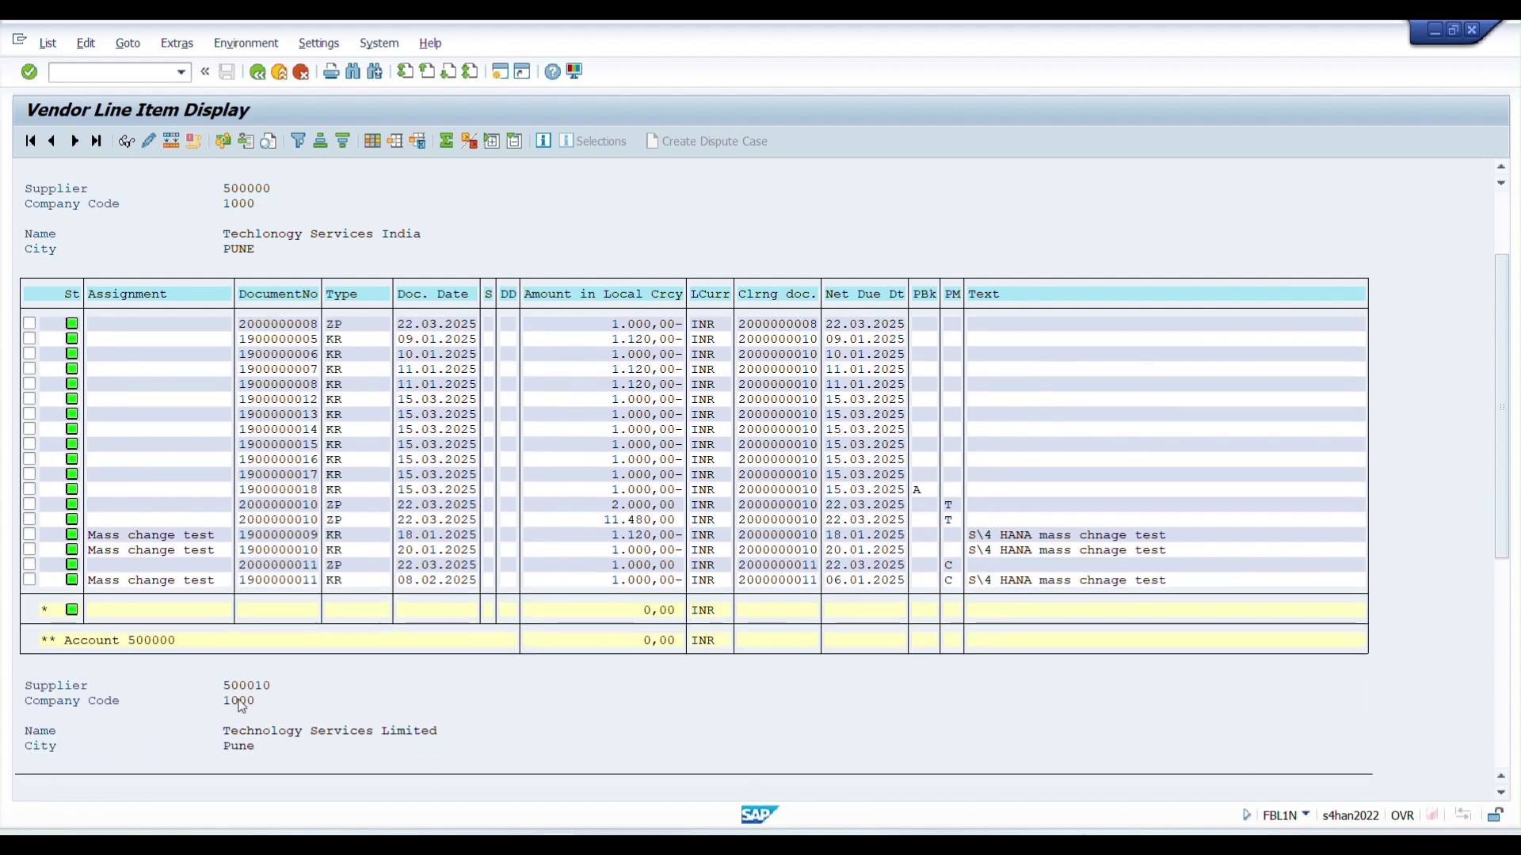
scroll(252, 703, down, 4)
scroll(339, 776, down, 6)
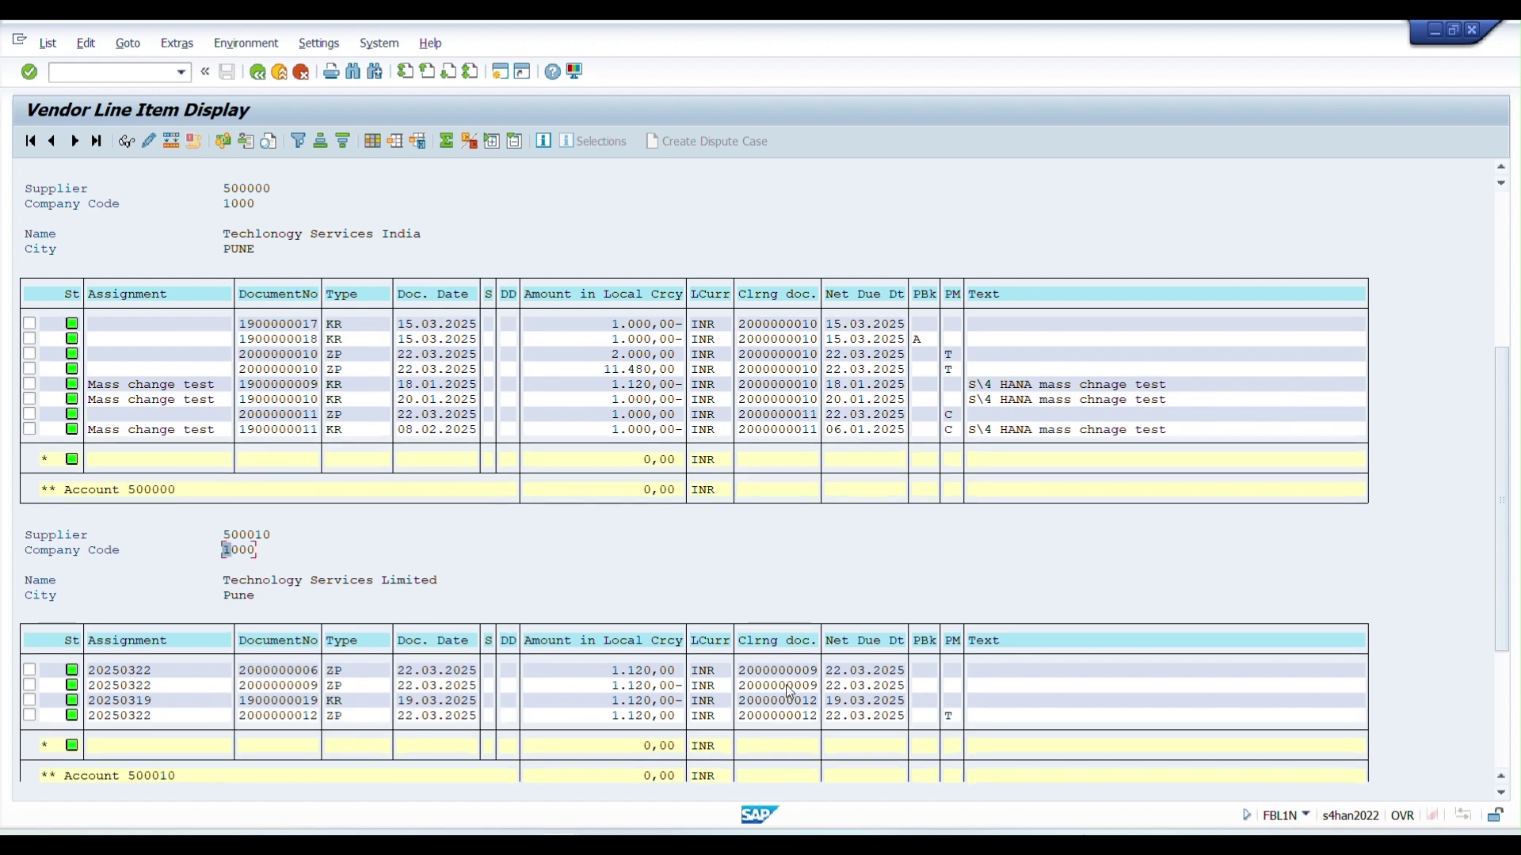
scroll(598, 695, up, 1)
scroll(317, 554, up, 3)
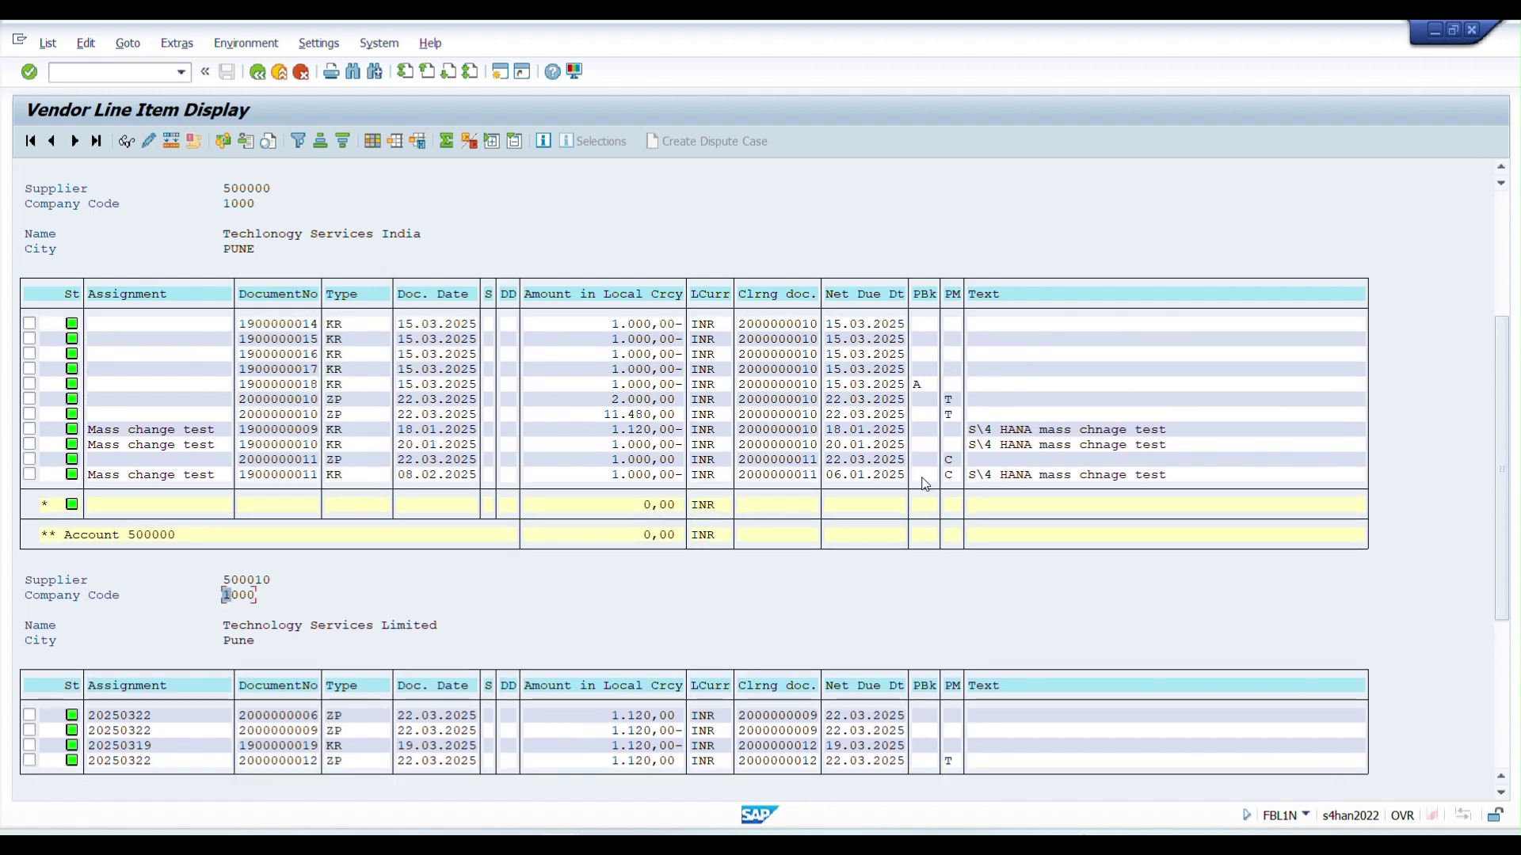
scroll(315, 545, up, 2)
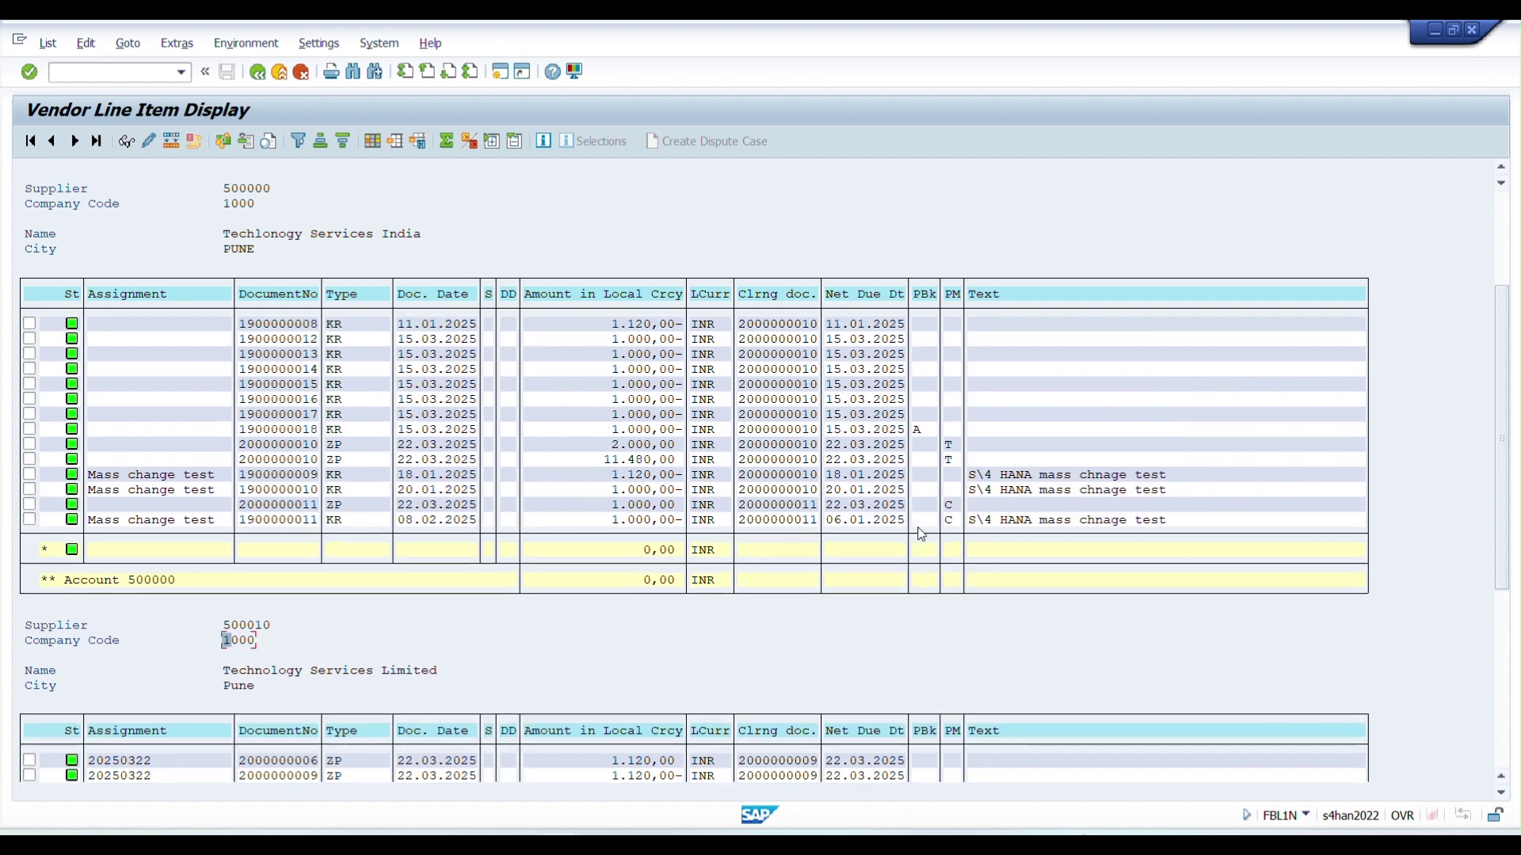
click(856, 521)
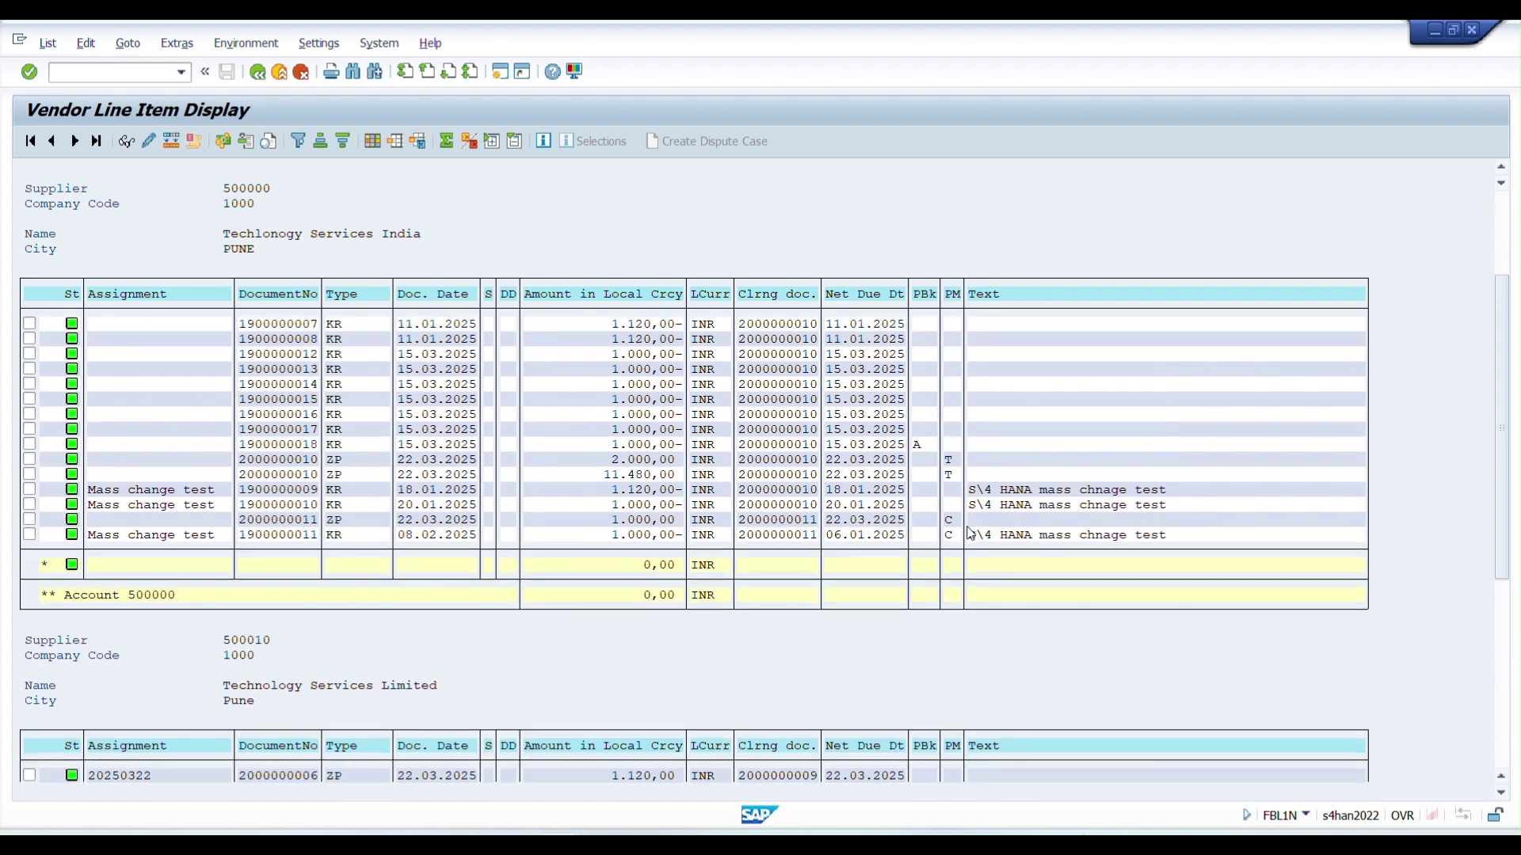
scroll(435, 584, up, 2)
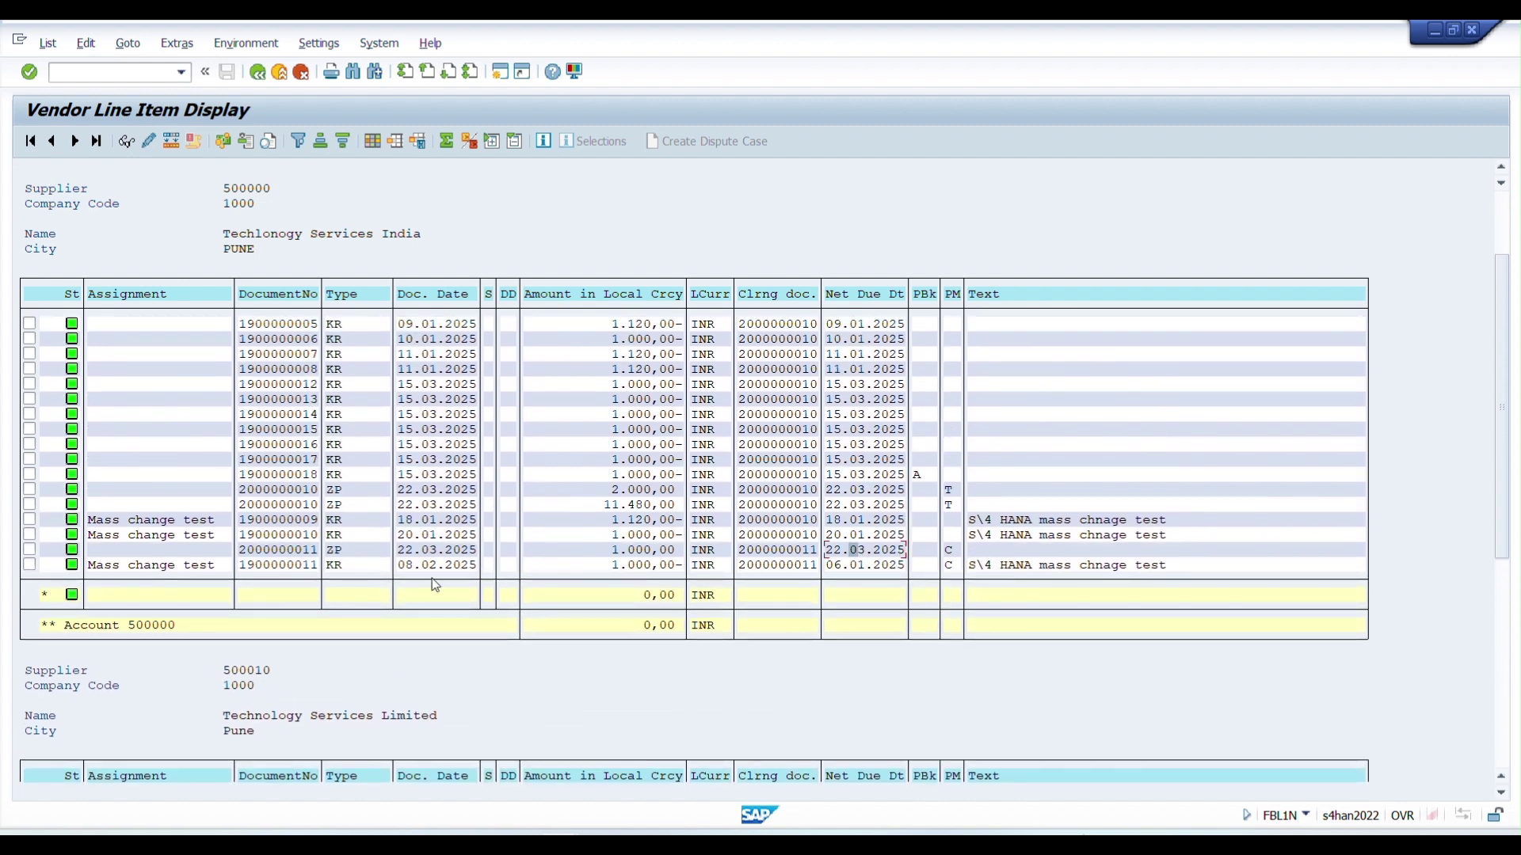
double_click(291, 550)
click(274, 45)
click(277, 89)
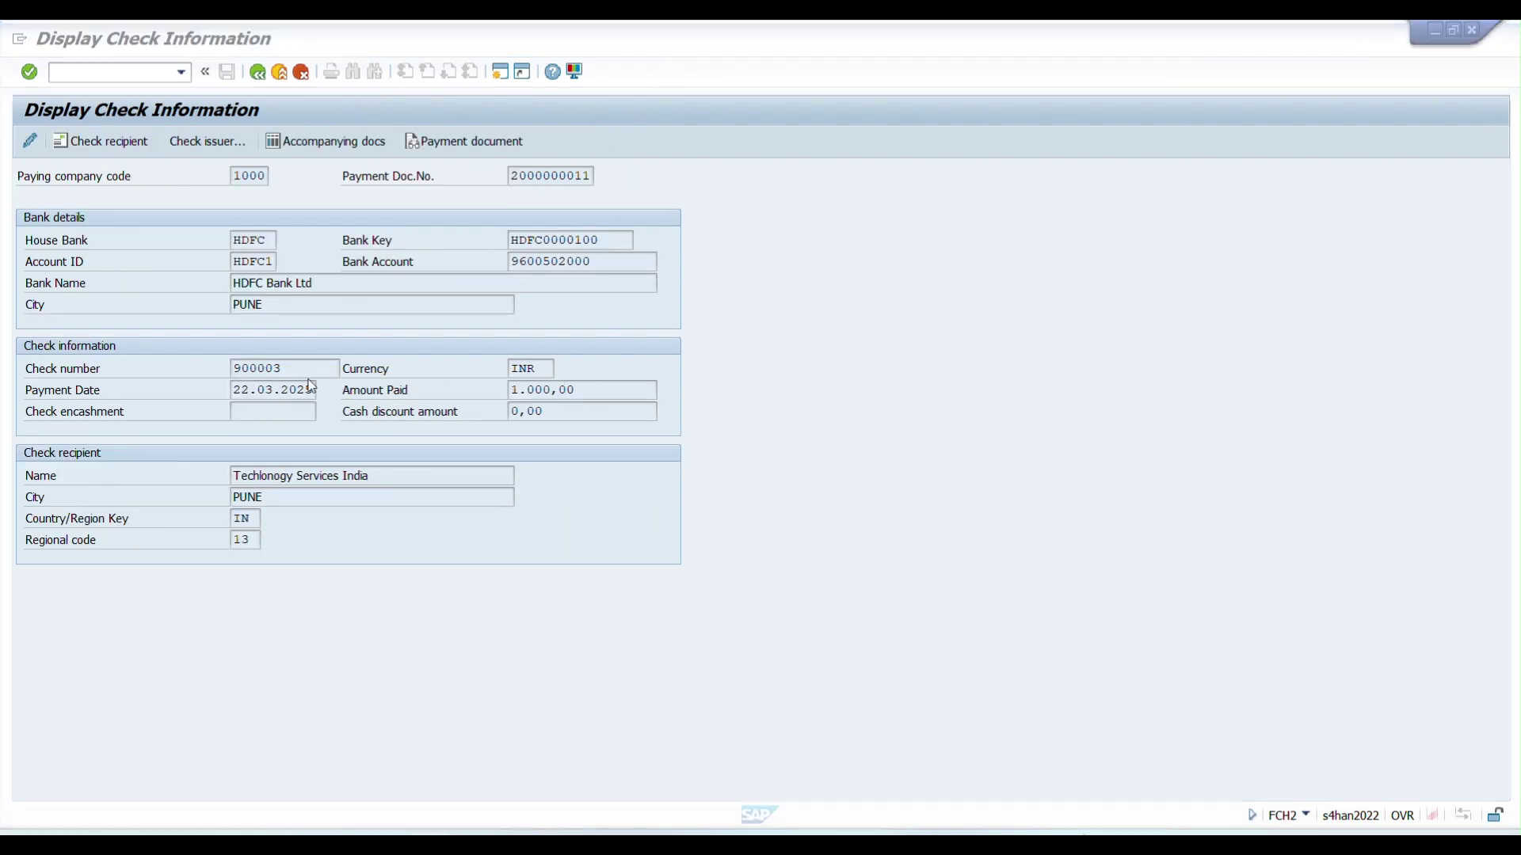
click(259, 74)
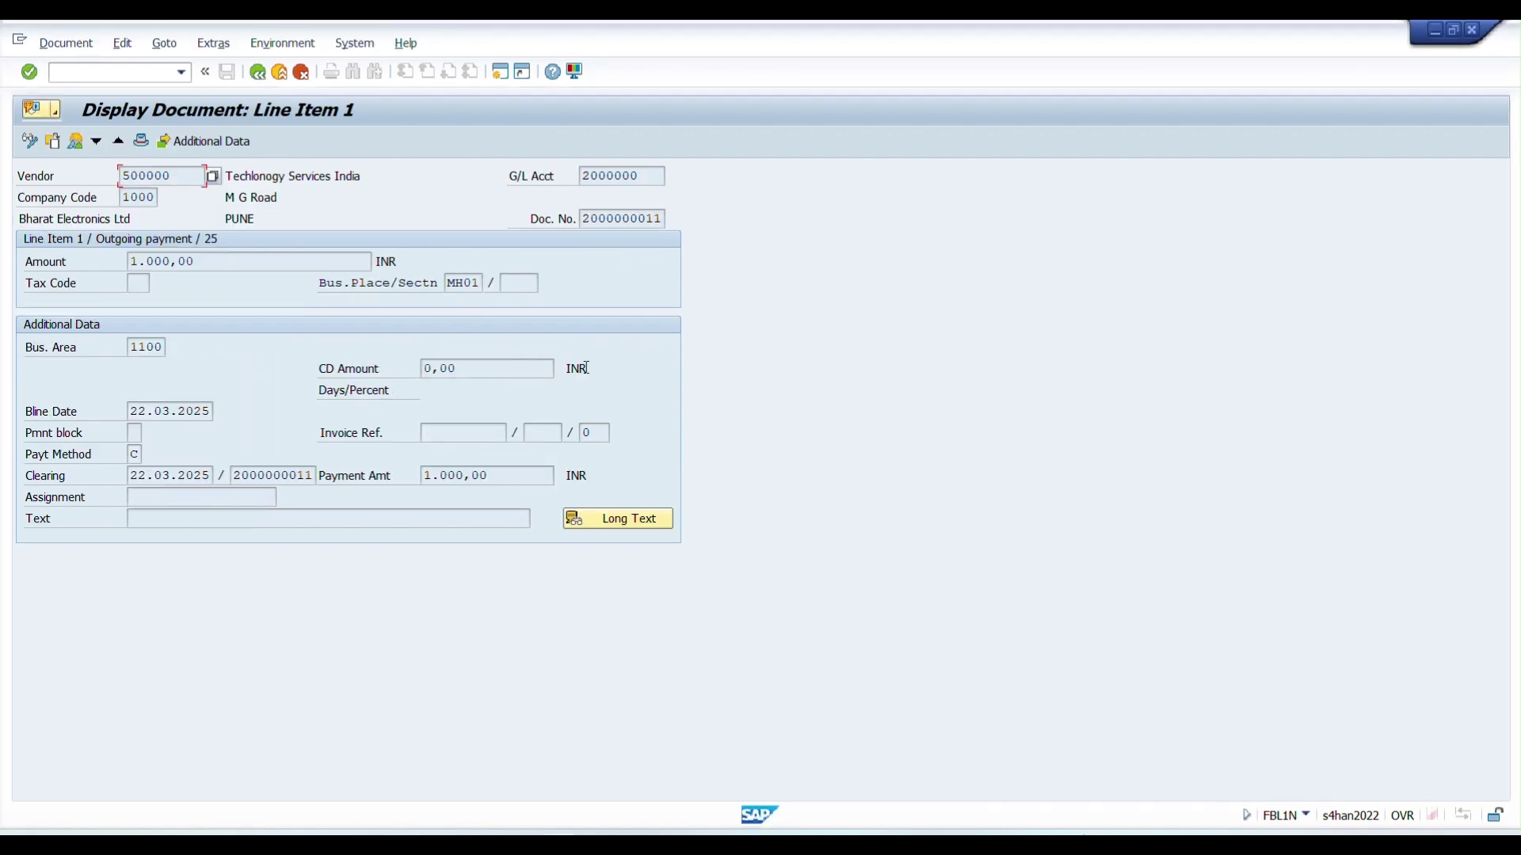
click(259, 72)
Step: Review the cleared documents of supplier 500000 back to the start of its list, and switch to the Automatic Payment Transactions session
scroll(262, 566, up, 2)
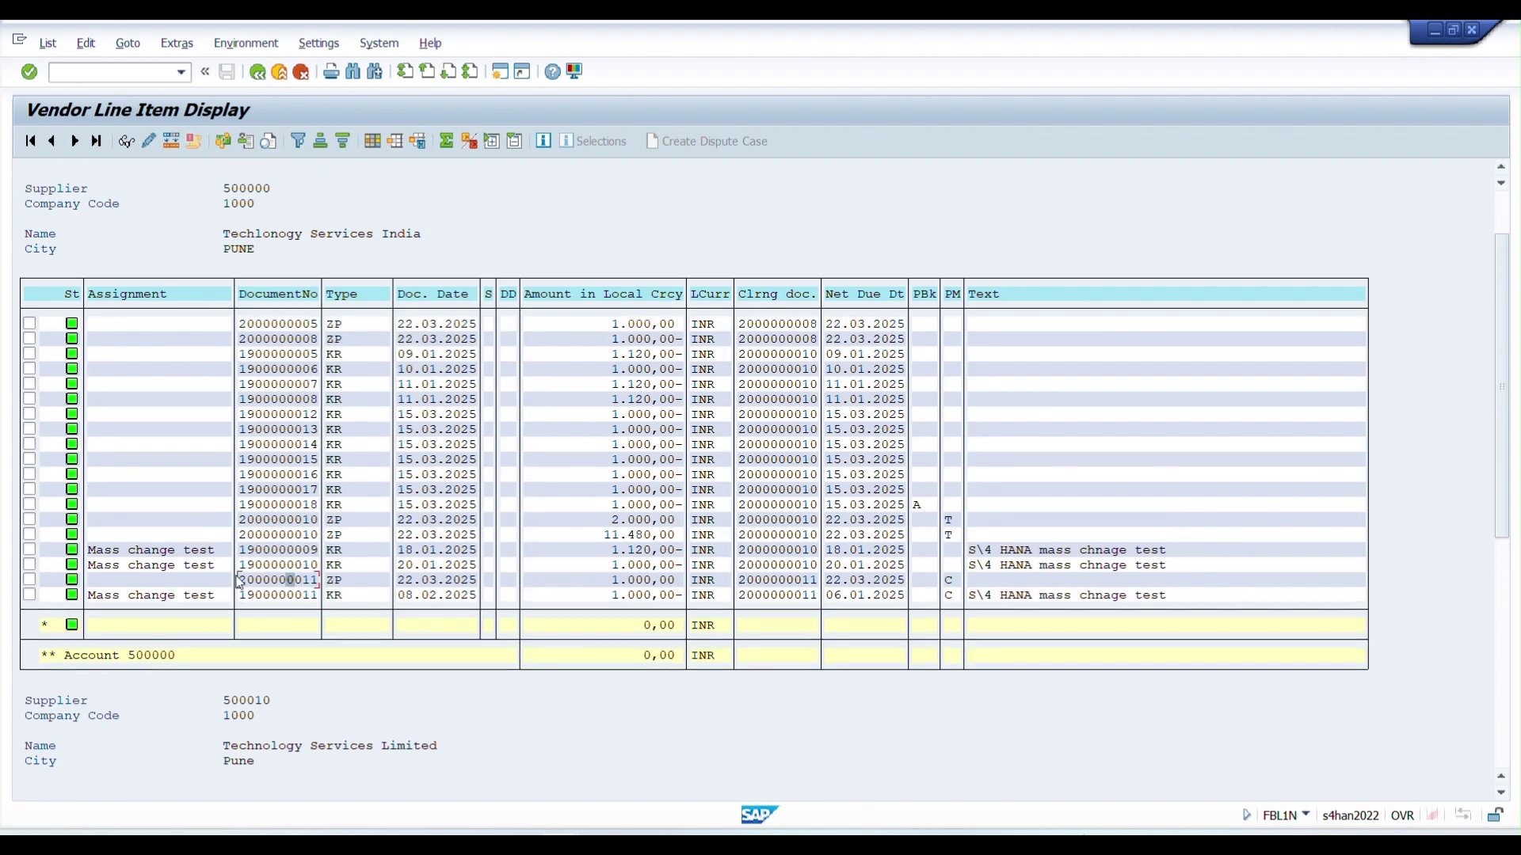
drag(238, 582, 313, 592)
key(F8)
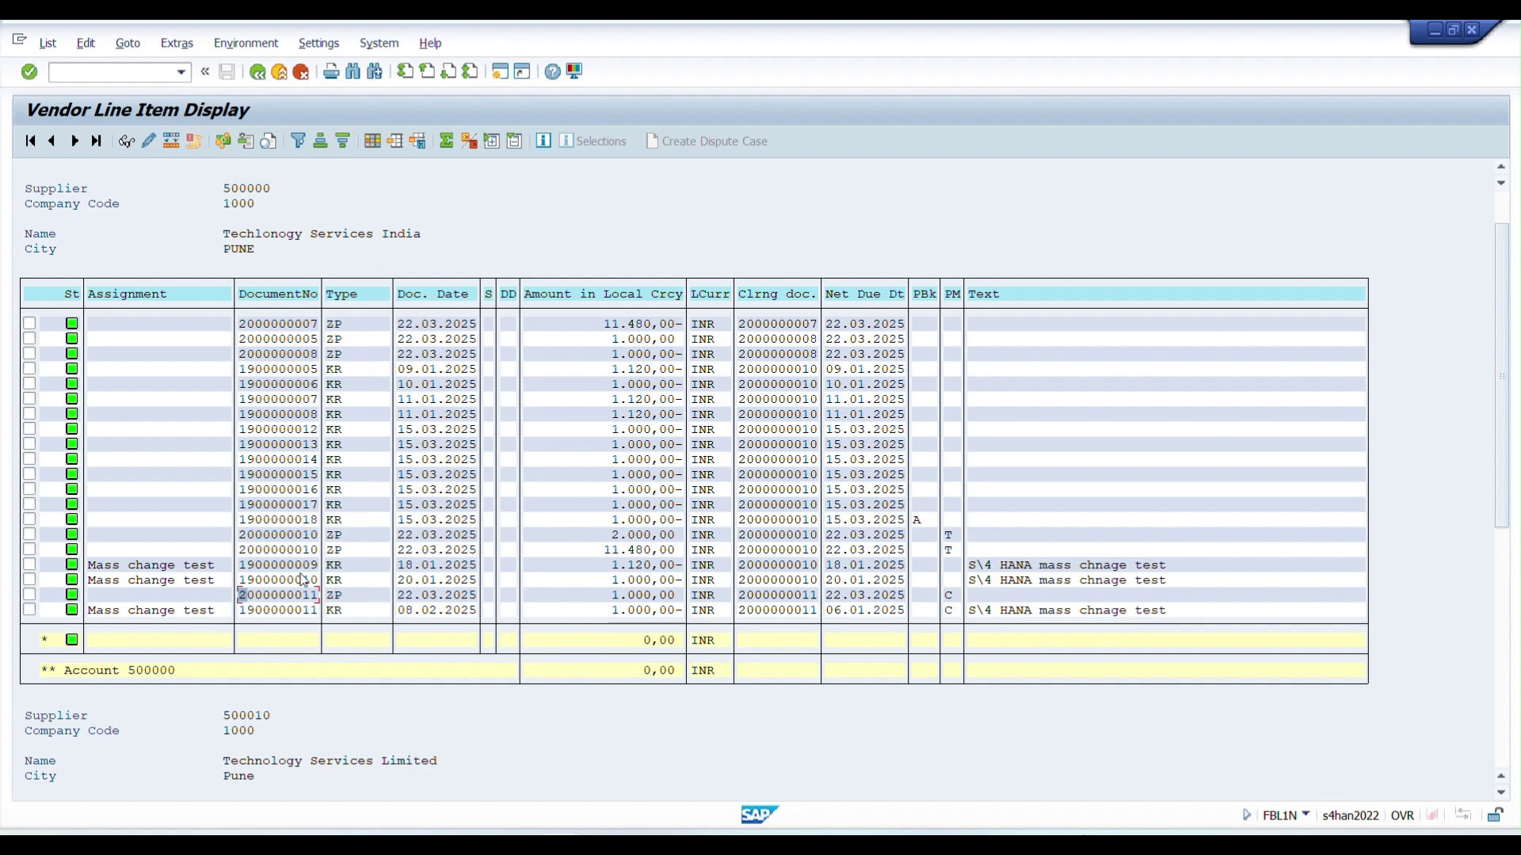
key(F8)
key(F8)
drag(239, 634, 320, 629)
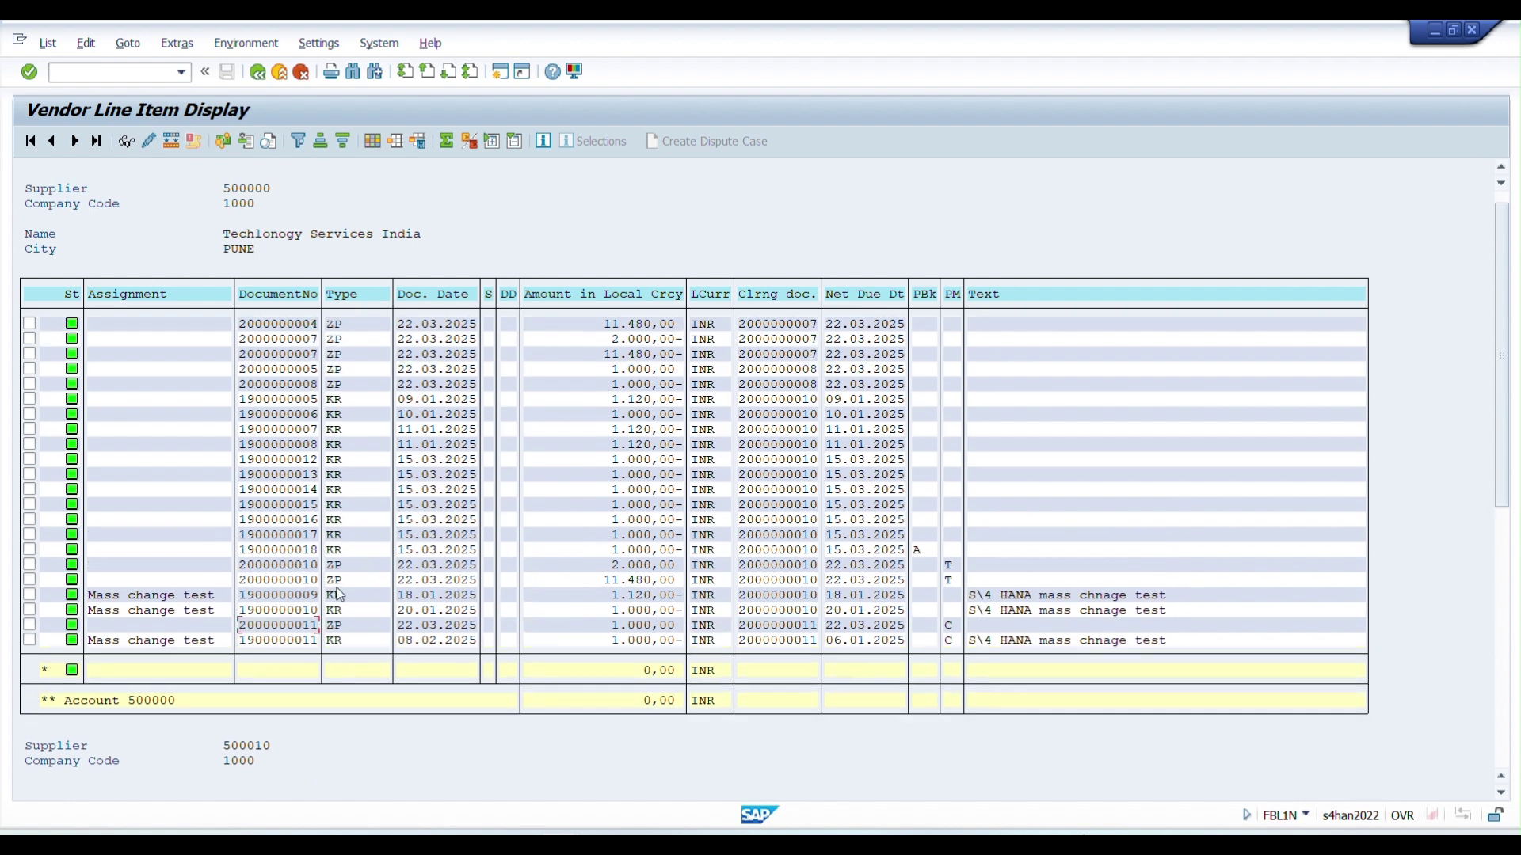
key(F8)
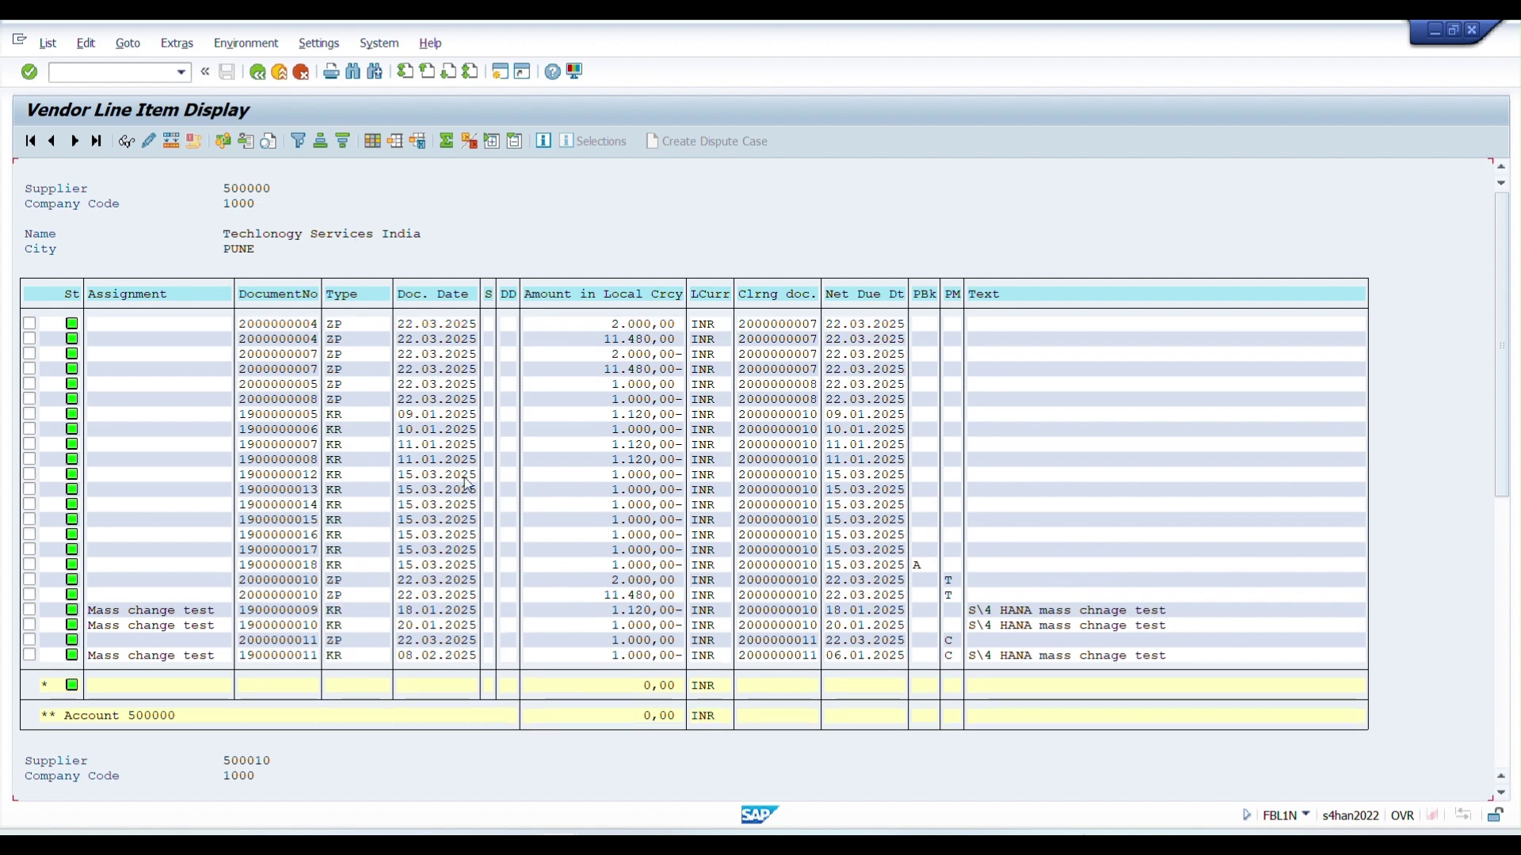
mouse_move(576, 784)
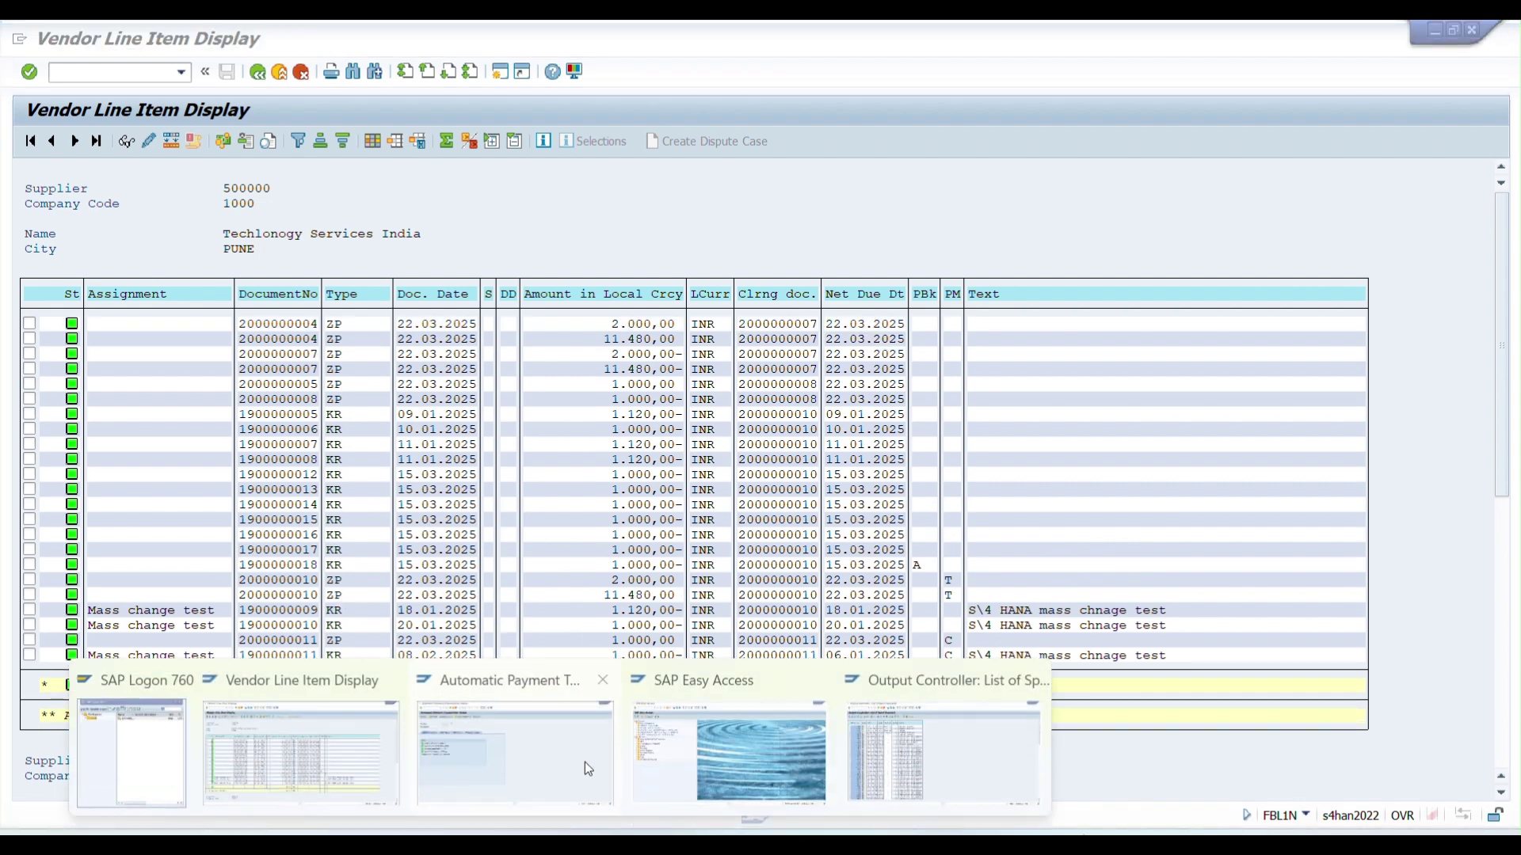
click(524, 721)
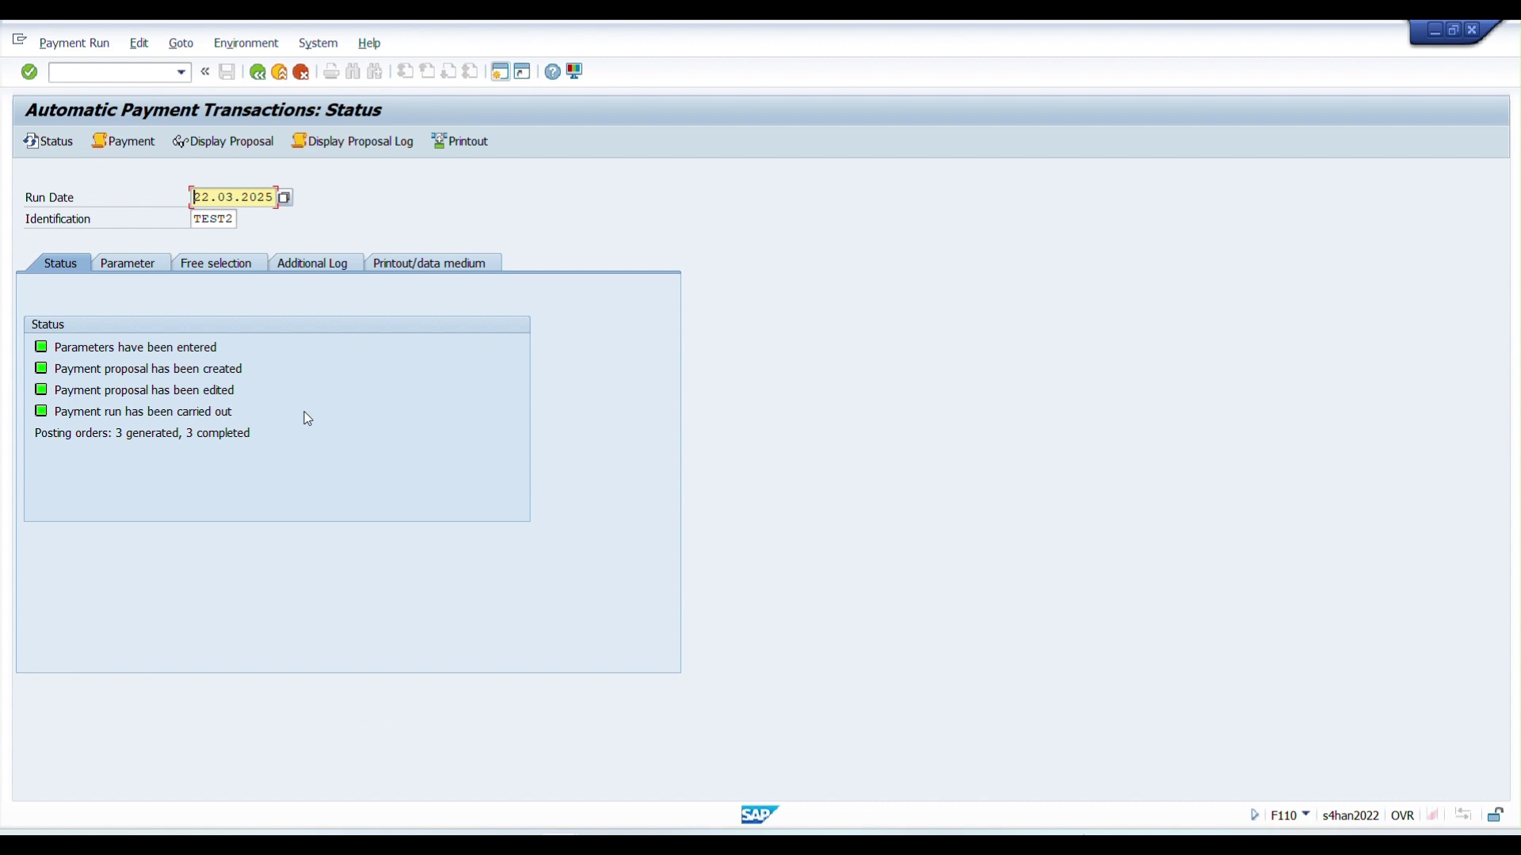